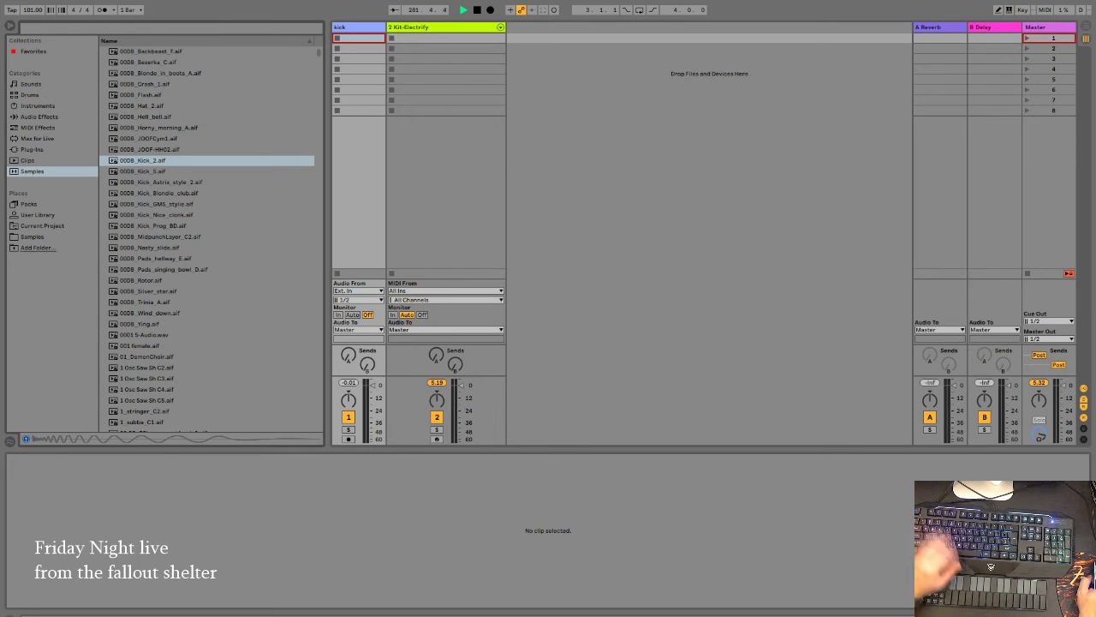
# Step: Insert a new MIDI track in place of the Kit-Electrify track, which is deleted, and stop playback
pyautogui.click(426, 234)
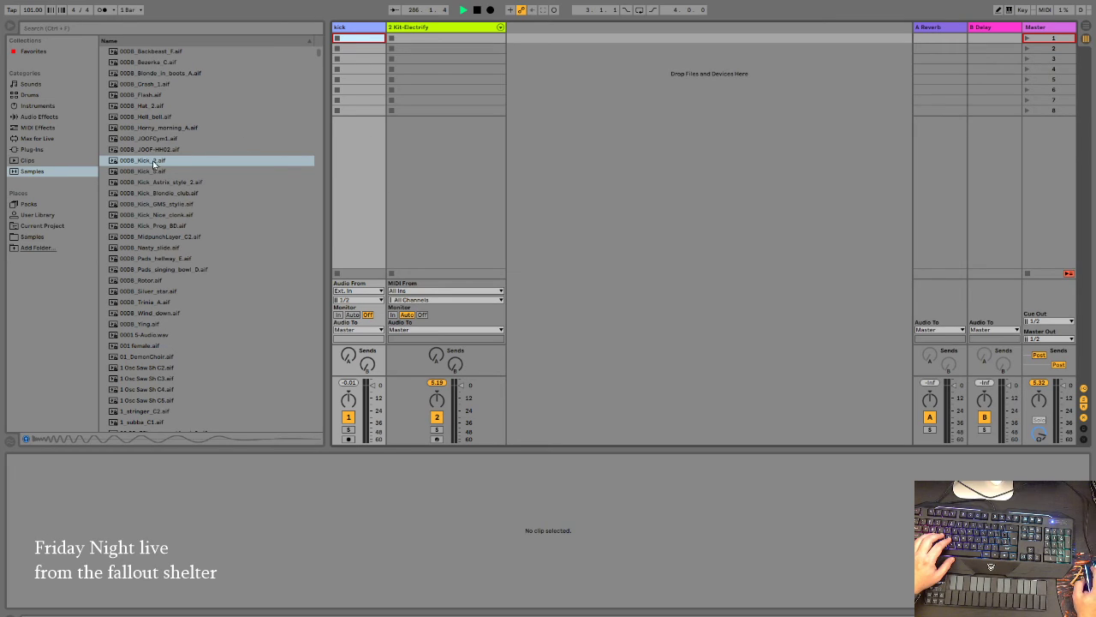
pyautogui.press('Right')
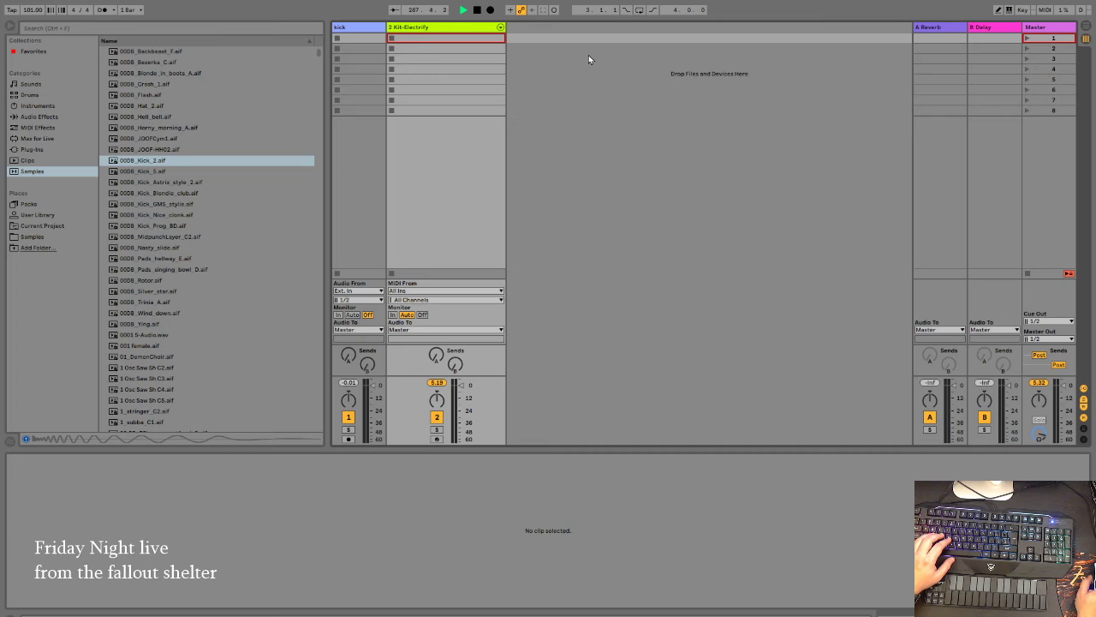
pyautogui.hotkey('ctrl', 'shift', 't')
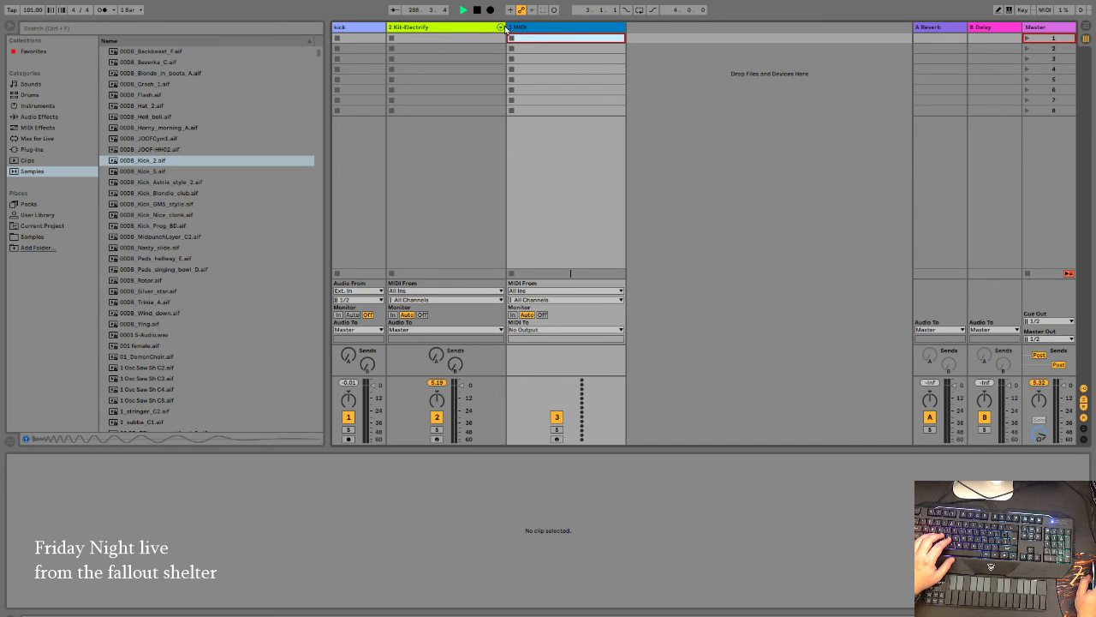
pyautogui.click(473, 28)
pyautogui.press('Delete')
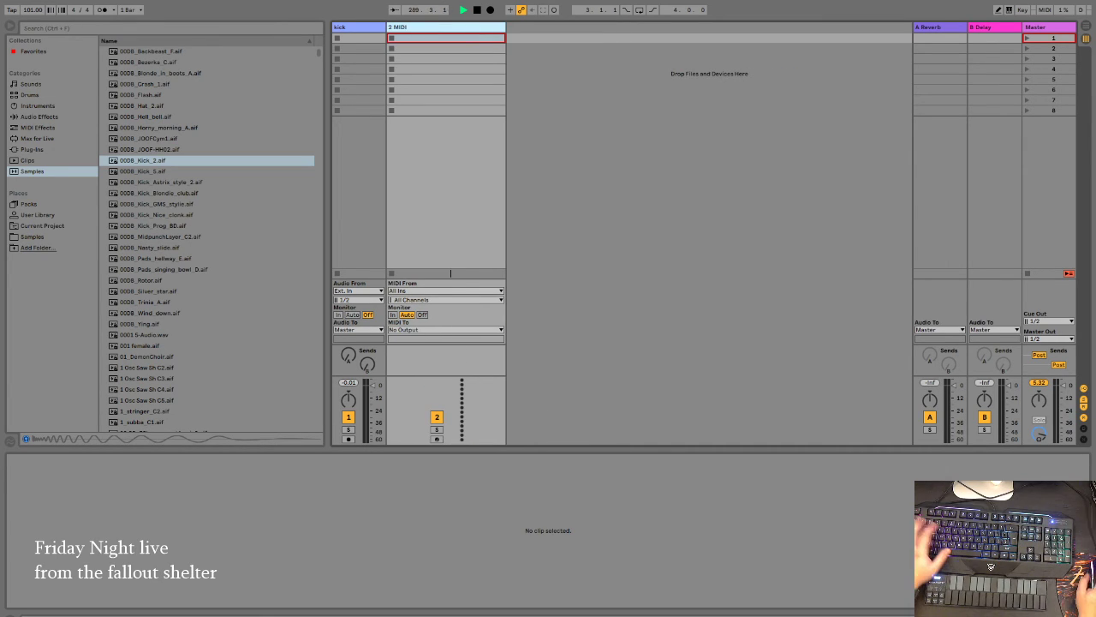
pyautogui.click(477, 10)
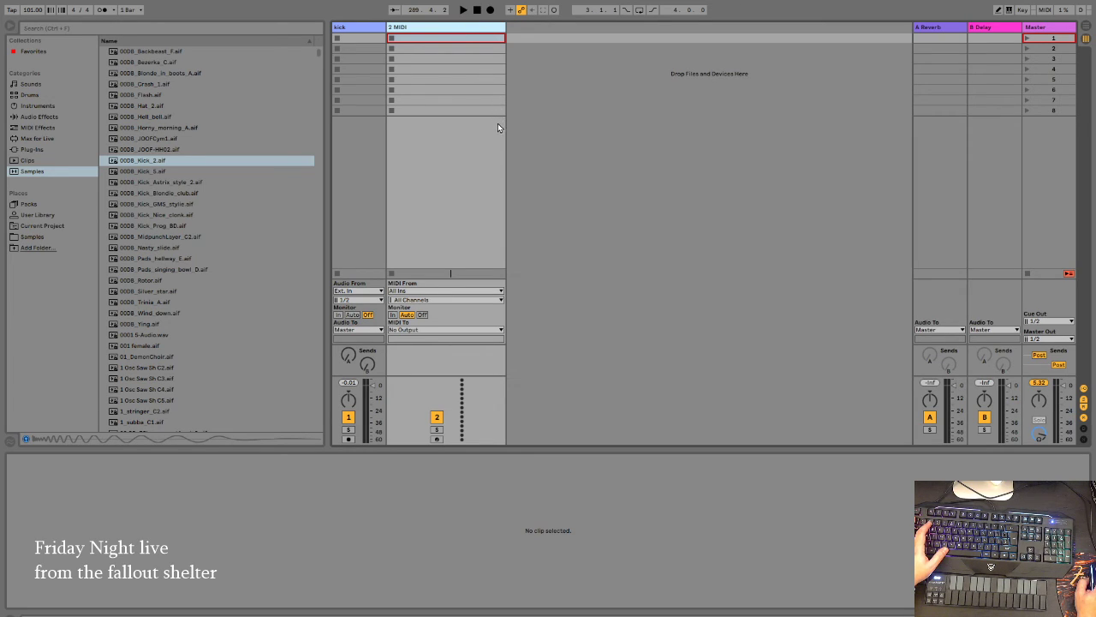
# Step: Create an empty MIDI clip in the new track's first slot and add C4 notes on all four beats
pyautogui.click(432, 40)
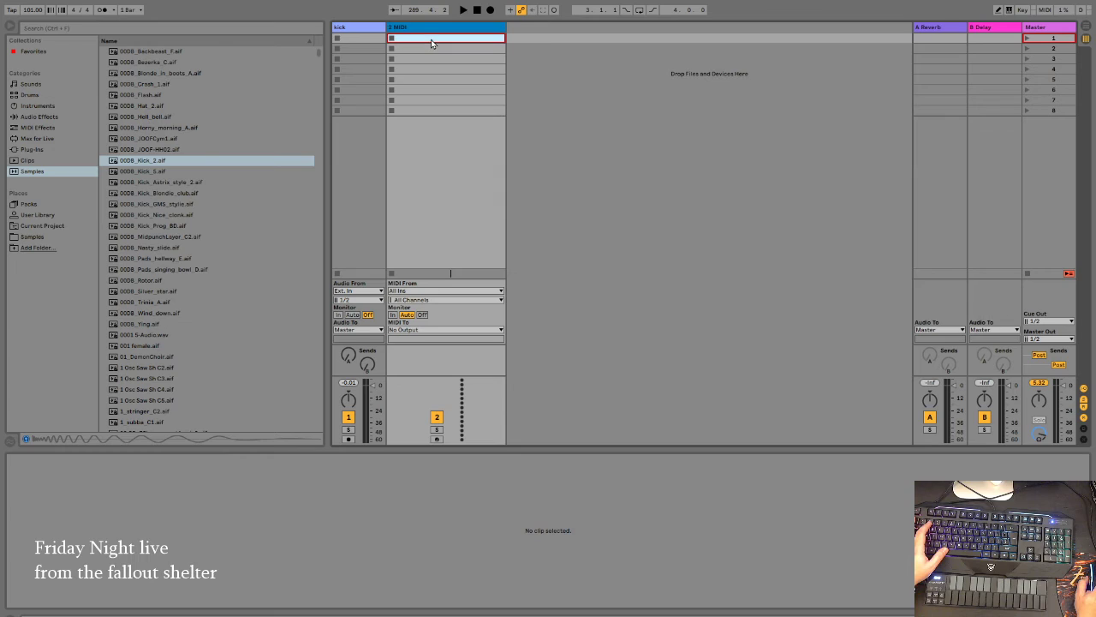
pyautogui.hotkey('ctrl', 'shift', 'm')
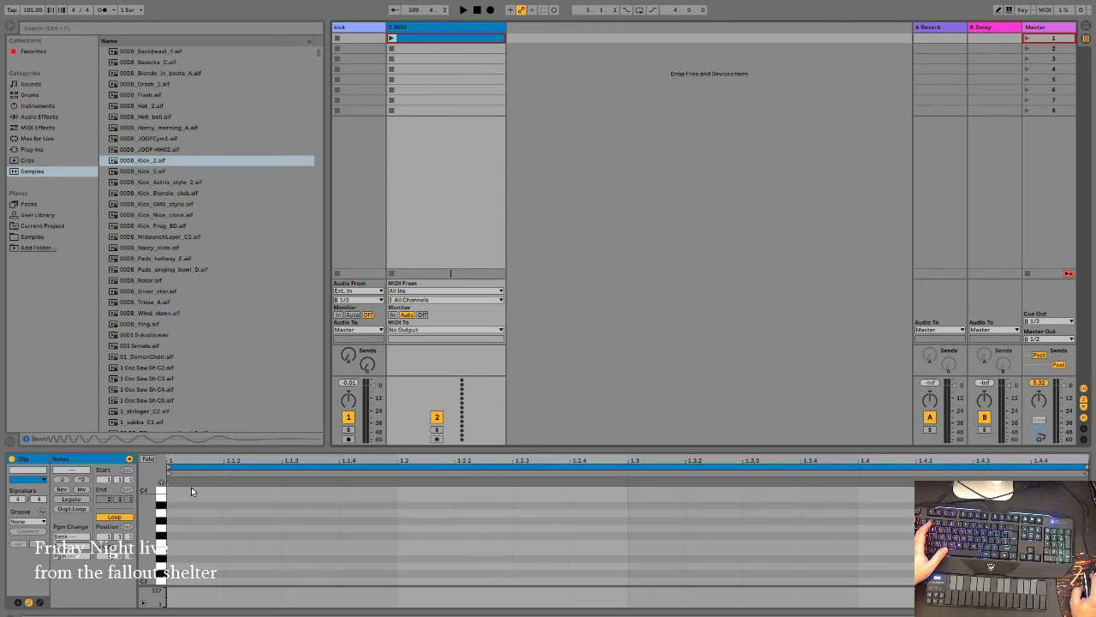
pyautogui.click(114, 162)
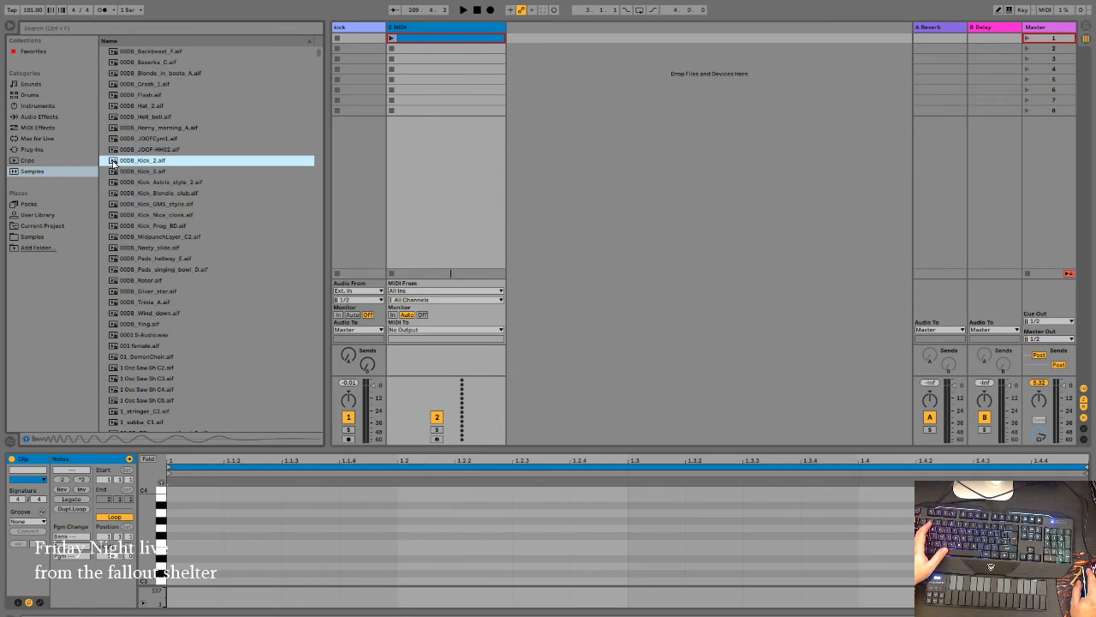
pyautogui.moveTo(133, 163); pyautogui.dragTo(411, 34)
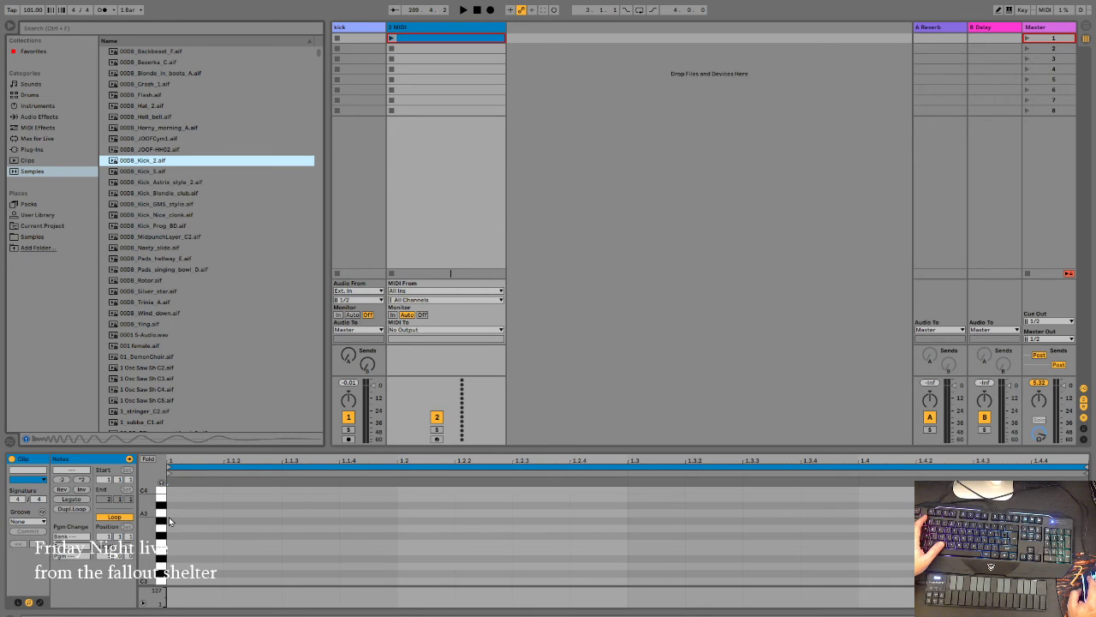
pyautogui.doubleClick(171, 491)
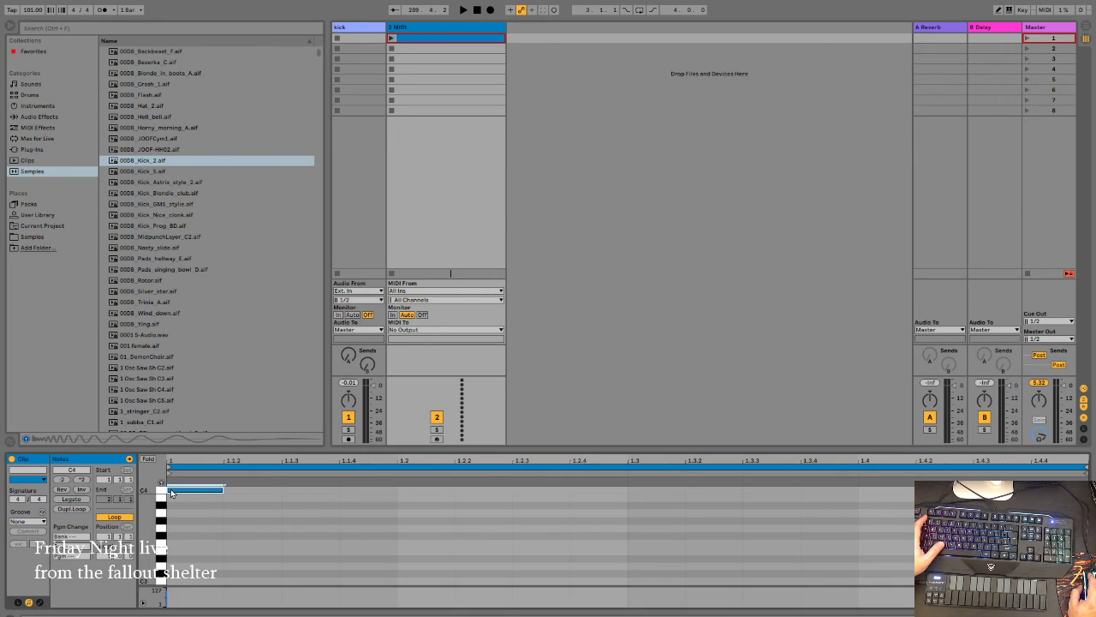
pyautogui.doubleClick(410, 491)
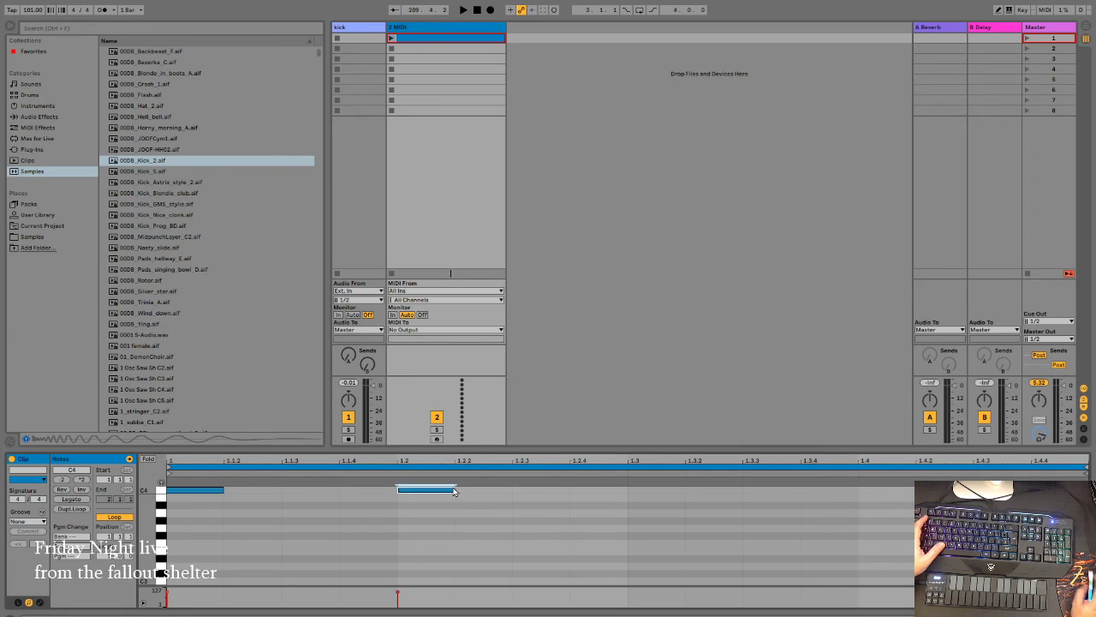
pyautogui.doubleClick(644, 491)
pyautogui.doubleClick(863, 490)
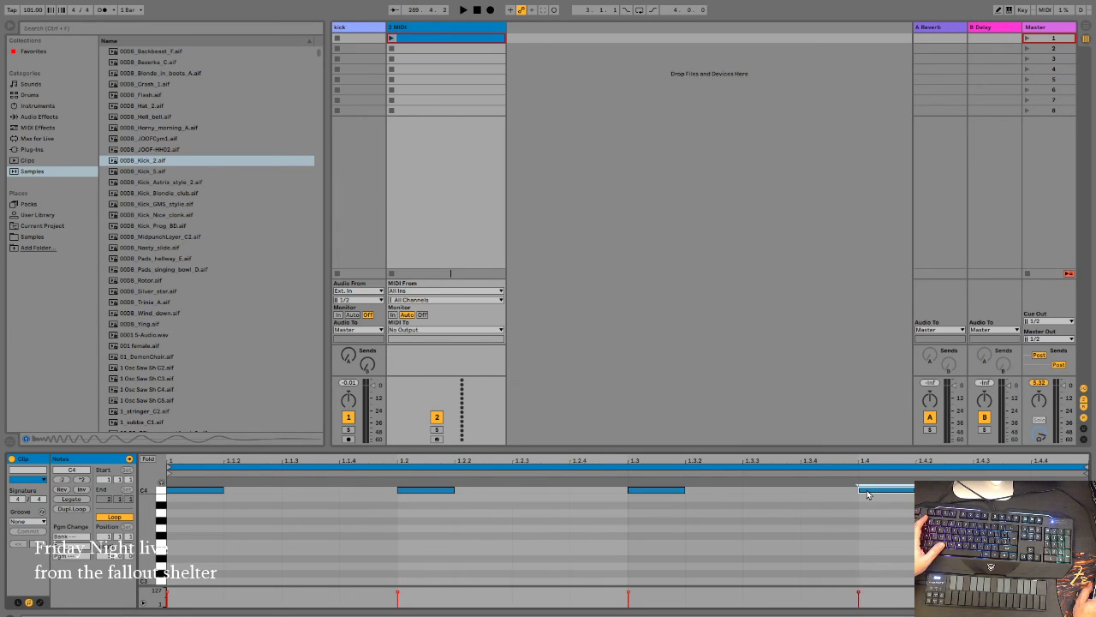
# Step: Try placing 00DB_Kick_2.aif in the MIDI track's first clip slot as MIDI, and delete the resulting clip
pyautogui.click(421, 40)
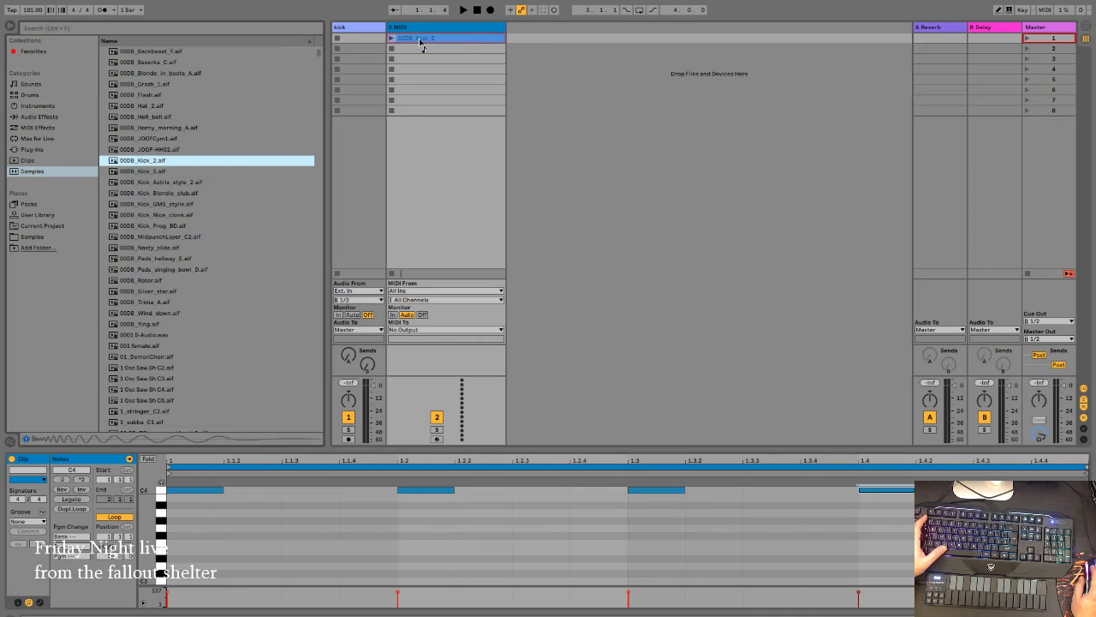
pyautogui.click(441, 112)
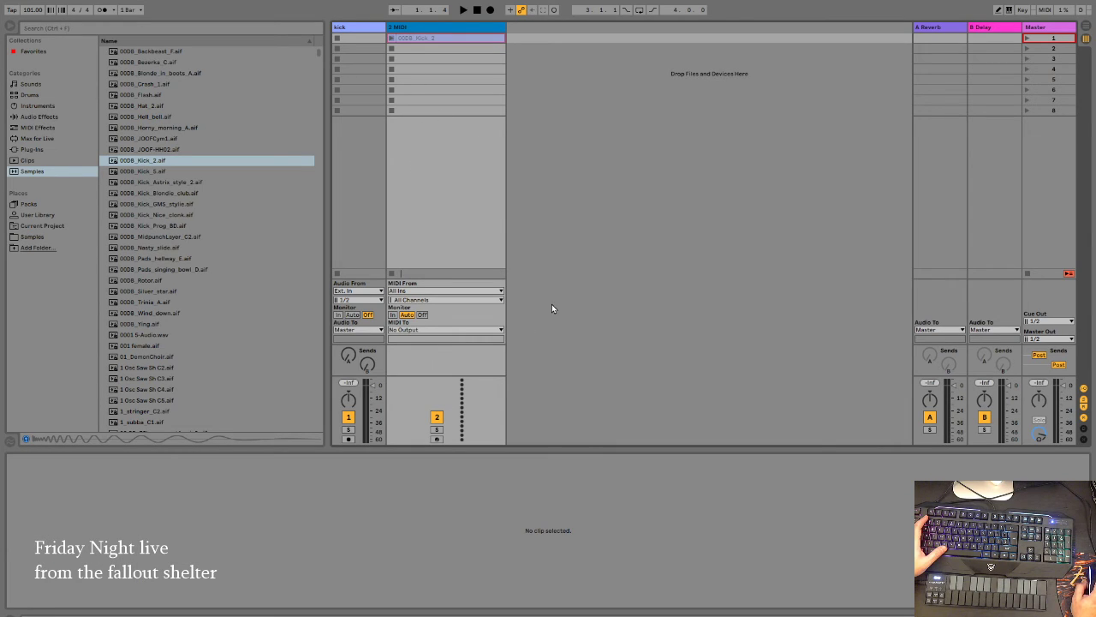
pyautogui.press('Up')
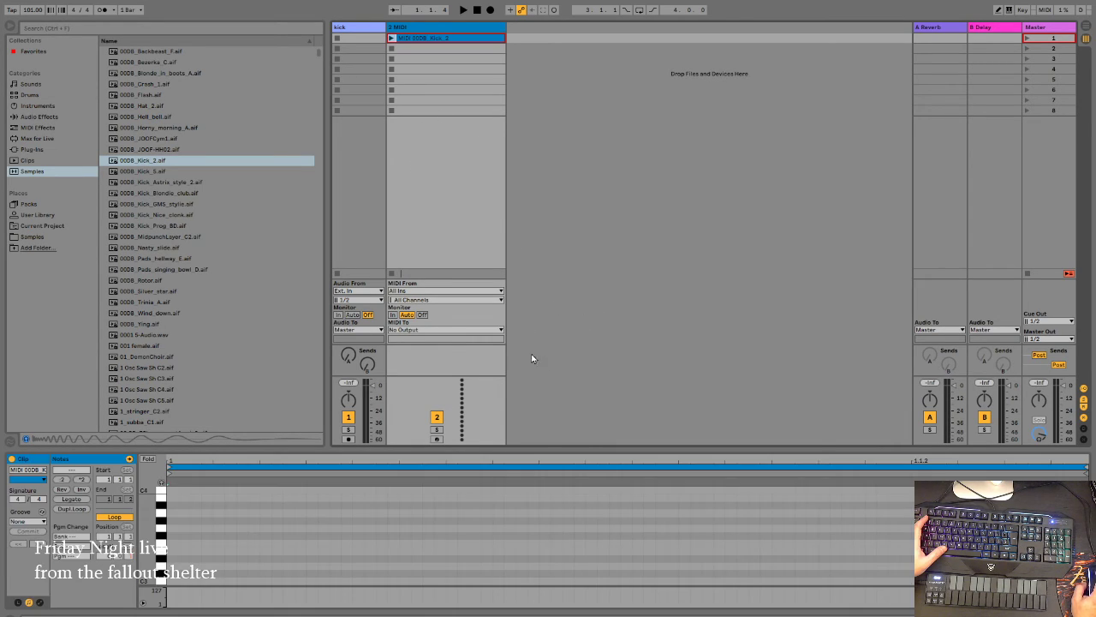
pyautogui.doubleClick(172, 498)
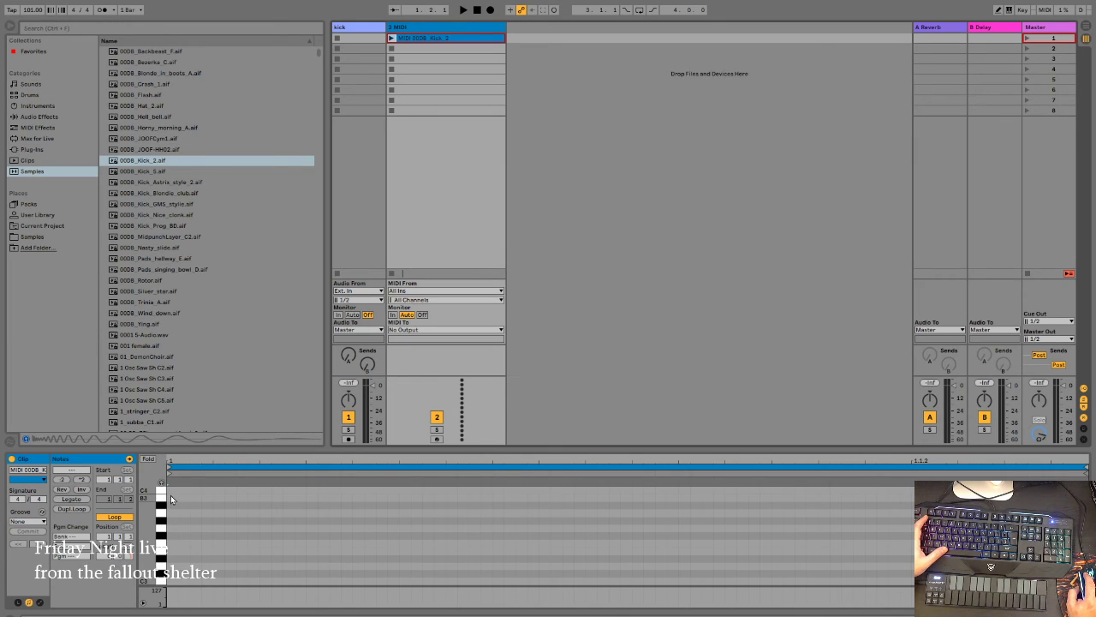
pyautogui.click(455, 38)
pyautogui.press('Delete')
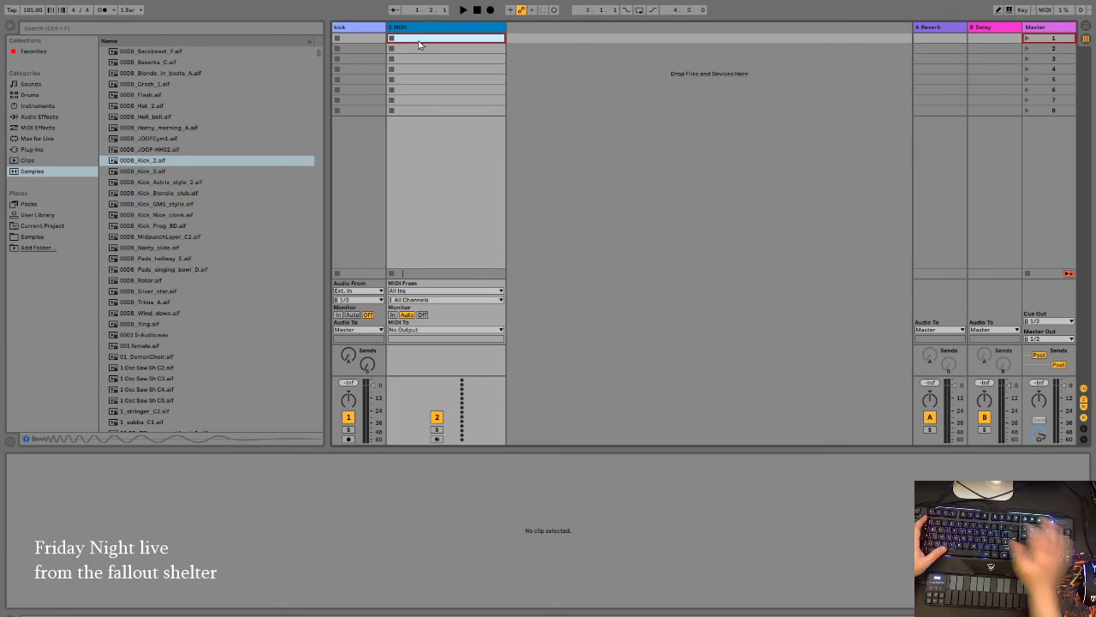
# Step: Load an empty Drum Rack instrument onto the MIDI track
pyautogui.click(30, 108)
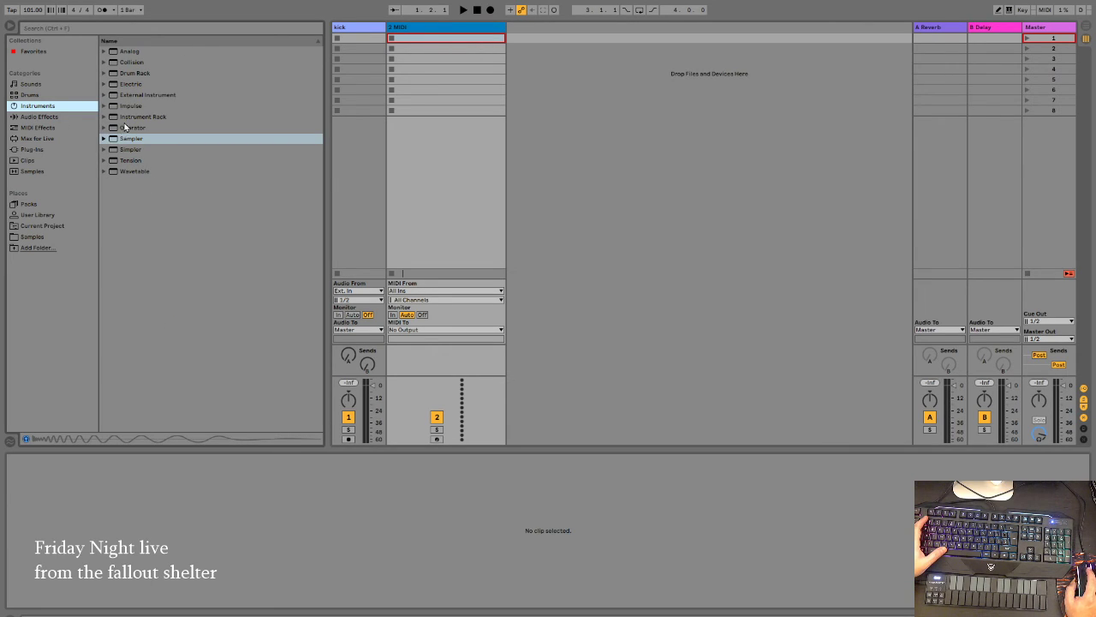
pyautogui.click(131, 74)
pyautogui.moveTo(272, 63); pyautogui.dragTo(428, 33)
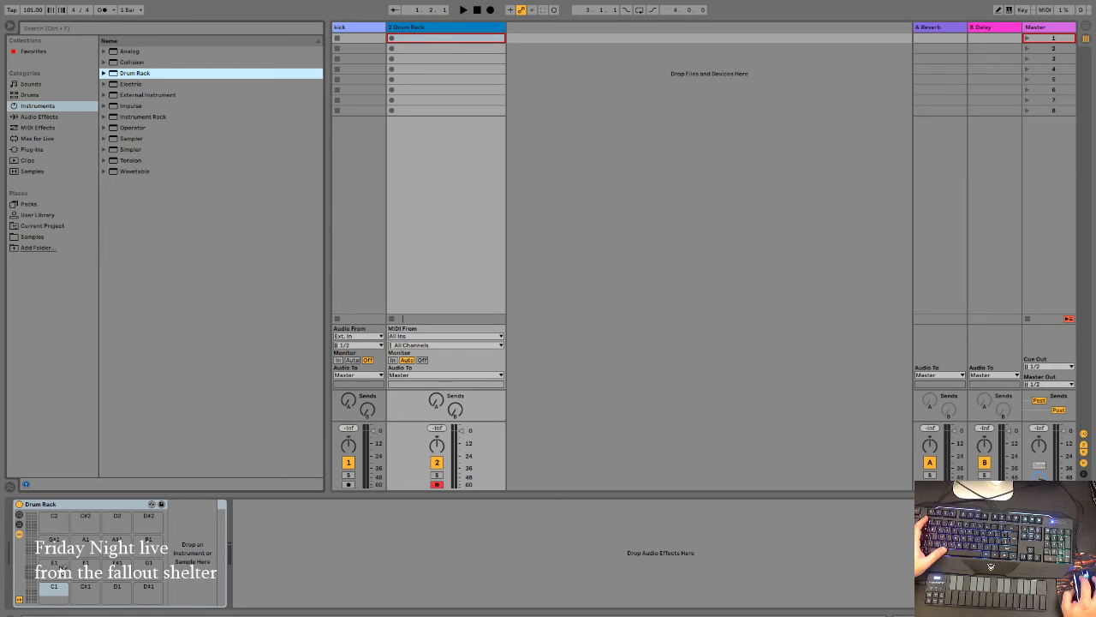
# Step: Audition the 00DB kick samples and load 00DB_Kick_Nice_clonk.aif onto the Drum Rack's C1 pad
pyautogui.click(61, 159)
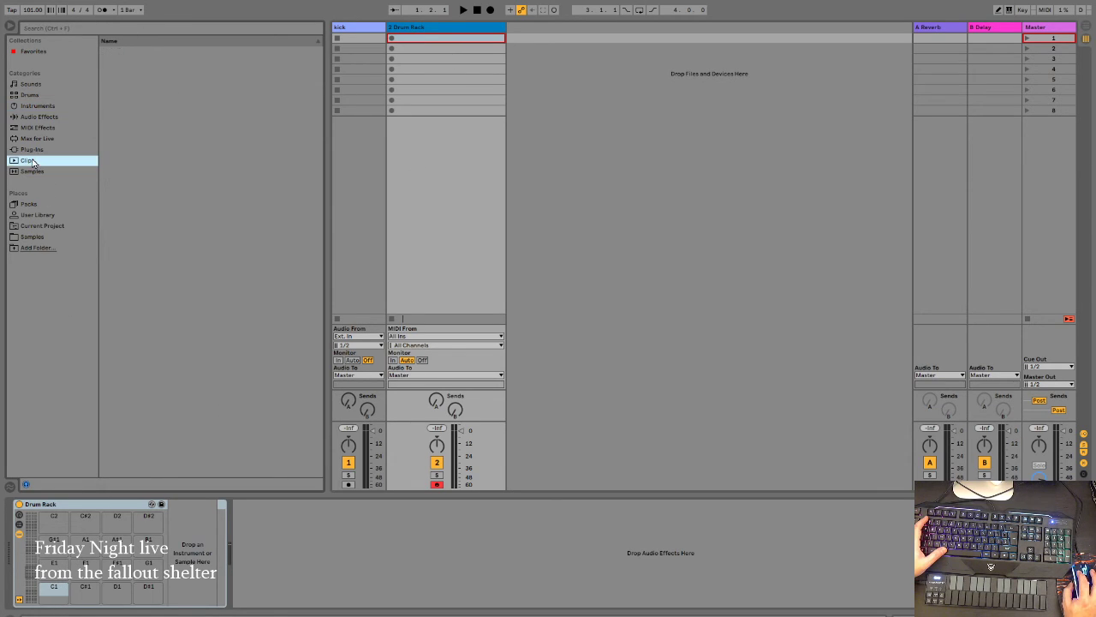
pyautogui.click(51, 171)
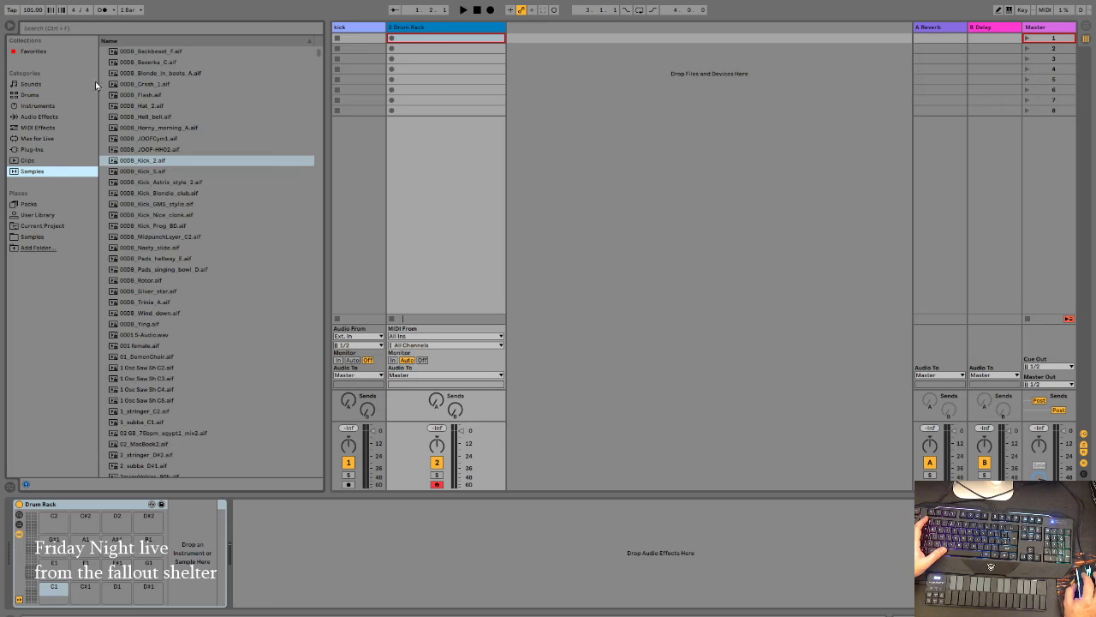
pyautogui.click(157, 163)
pyautogui.click(159, 172)
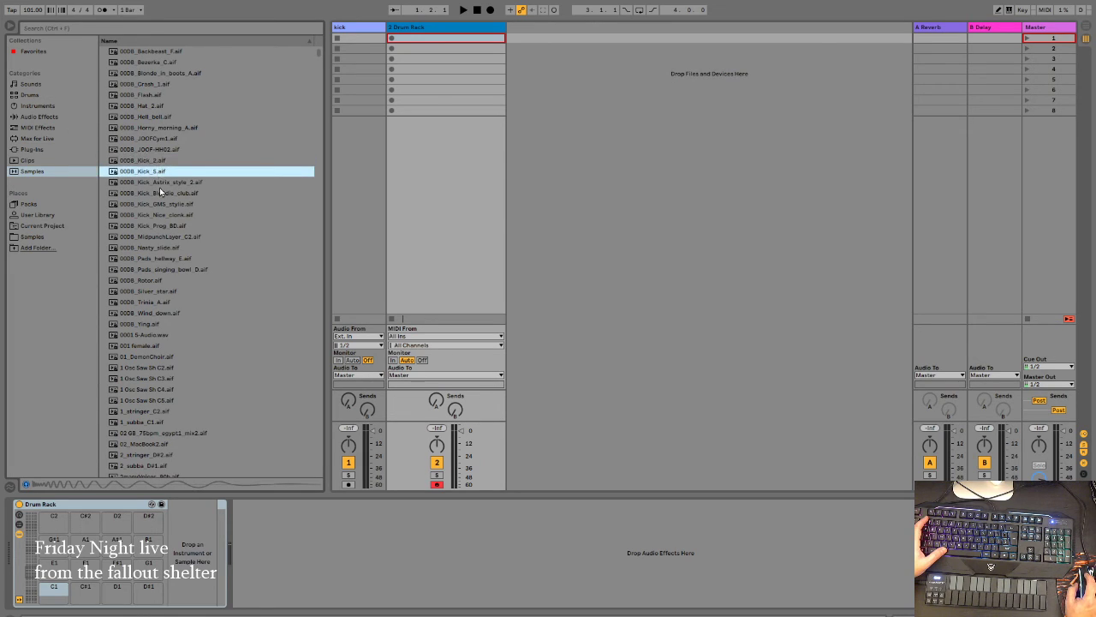
pyautogui.click(157, 183)
pyautogui.click(149, 193)
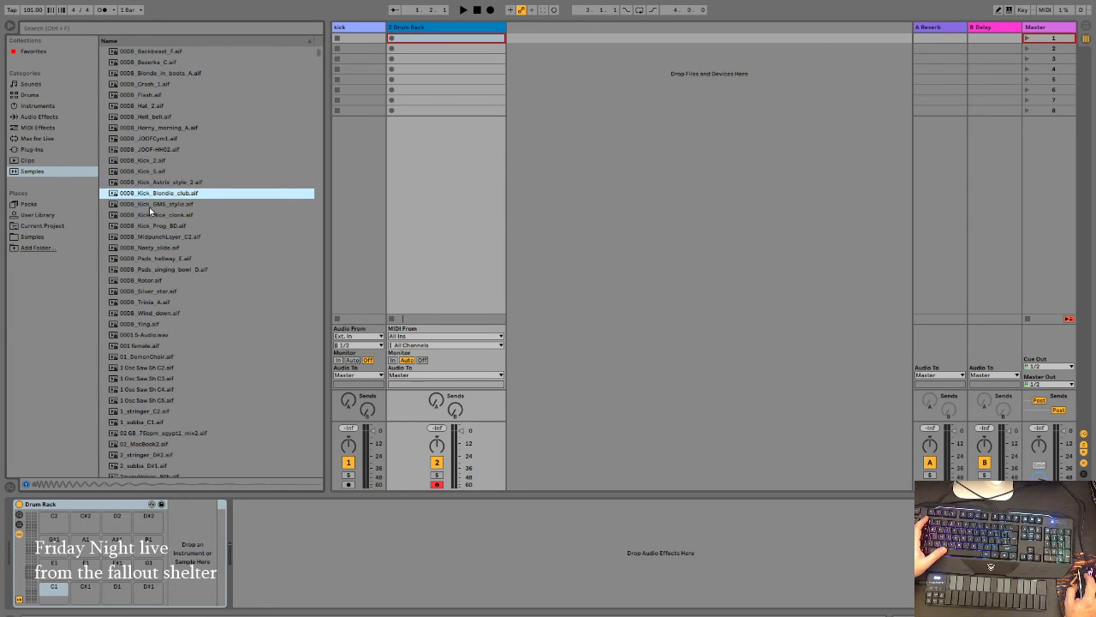
pyautogui.click(149, 206)
pyautogui.click(150, 215)
pyautogui.click(159, 226)
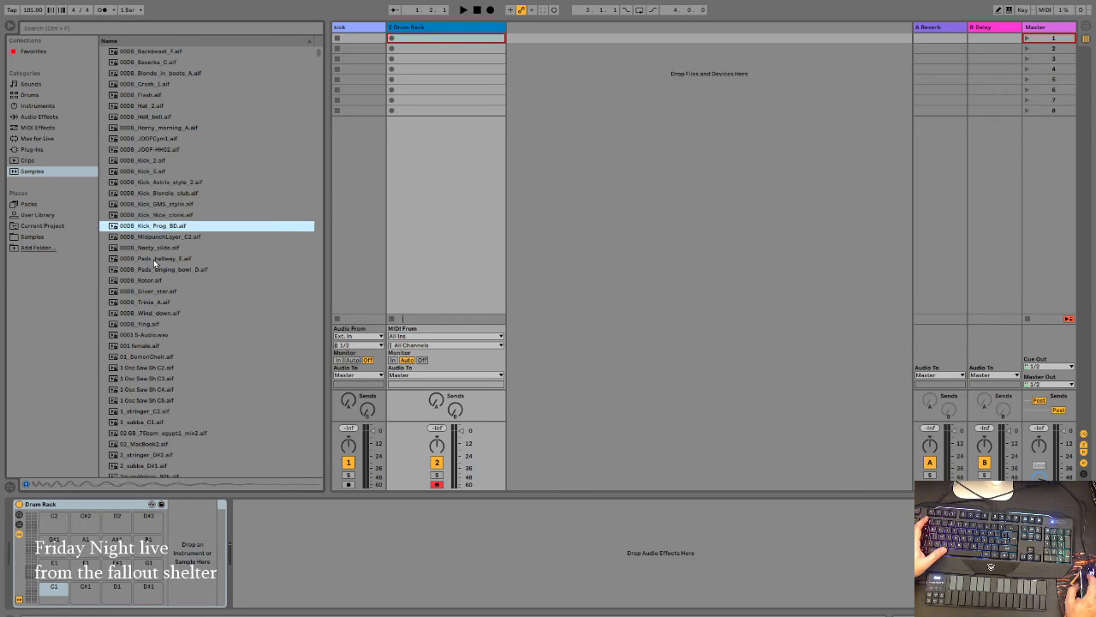
pyautogui.click(154, 260)
pyautogui.click(157, 216)
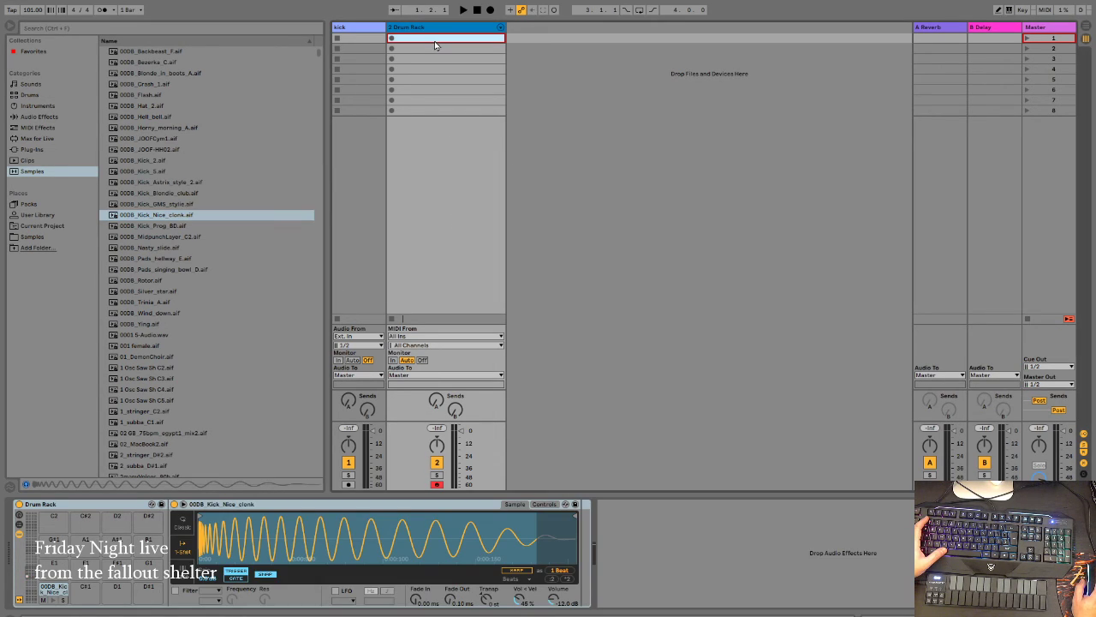
# Step: Create a one-bar MIDI clip in the Drum Rack track's first slot with kicks on all four beats, and play it
pyautogui.hotkey('ctrl', 'shift', 'm')
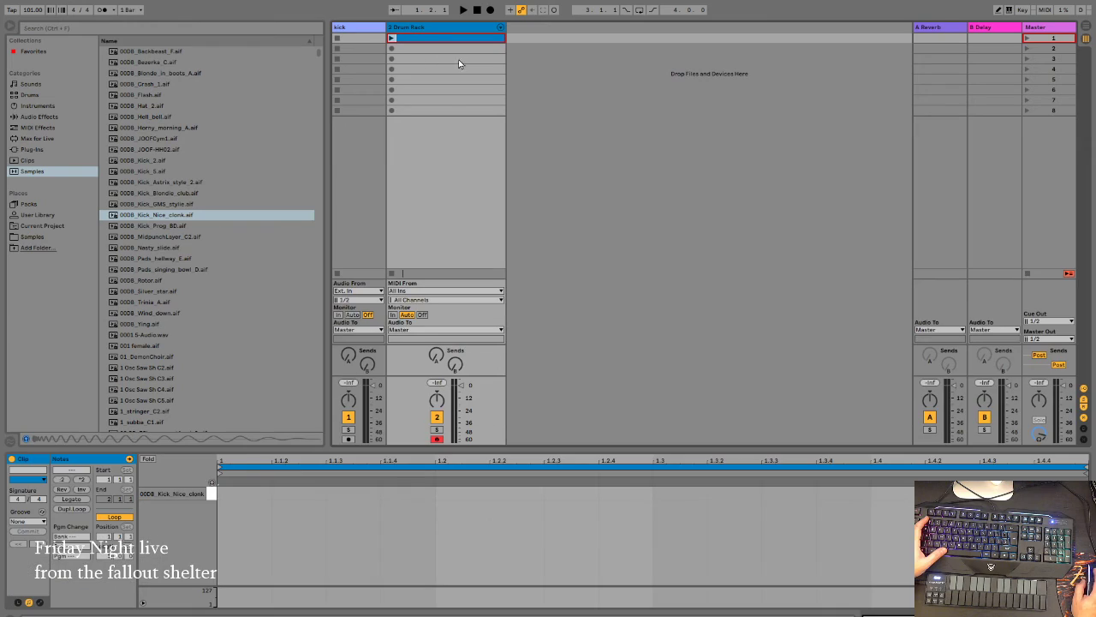
pyautogui.doubleClick(227, 494)
pyautogui.doubleClick(448, 494)
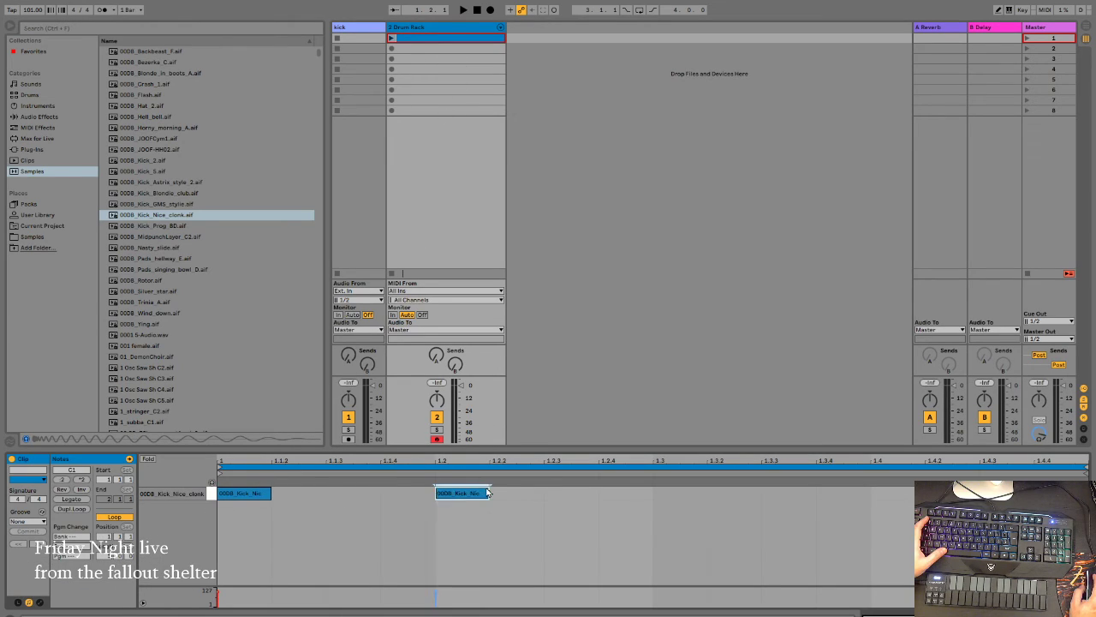
pyautogui.doubleClick(681, 494)
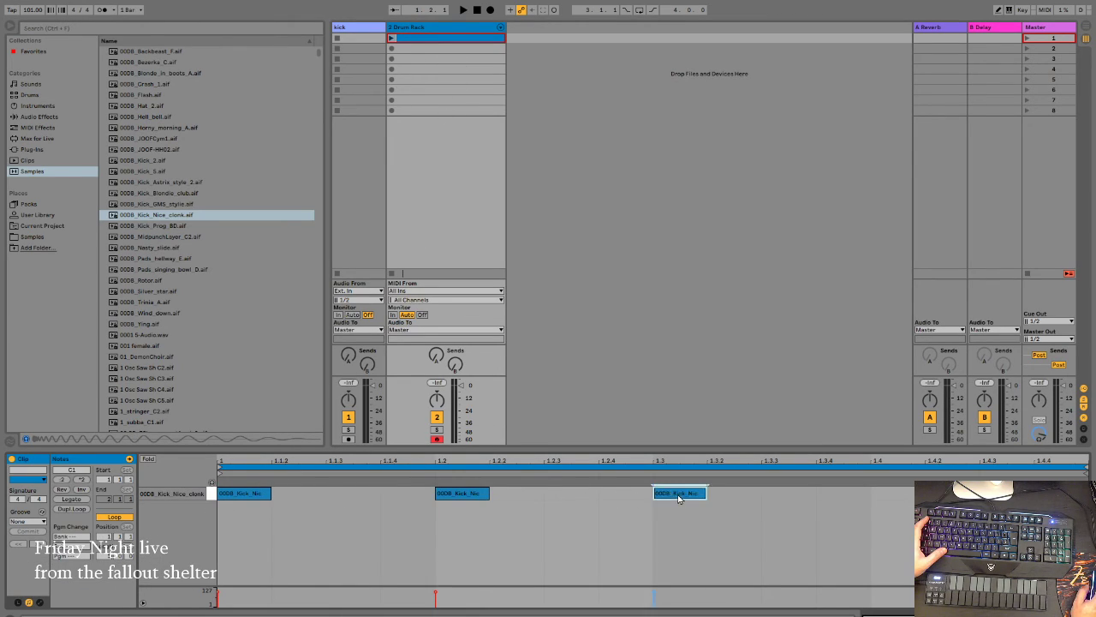
pyautogui.doubleClick(888, 494)
pyautogui.press('space')
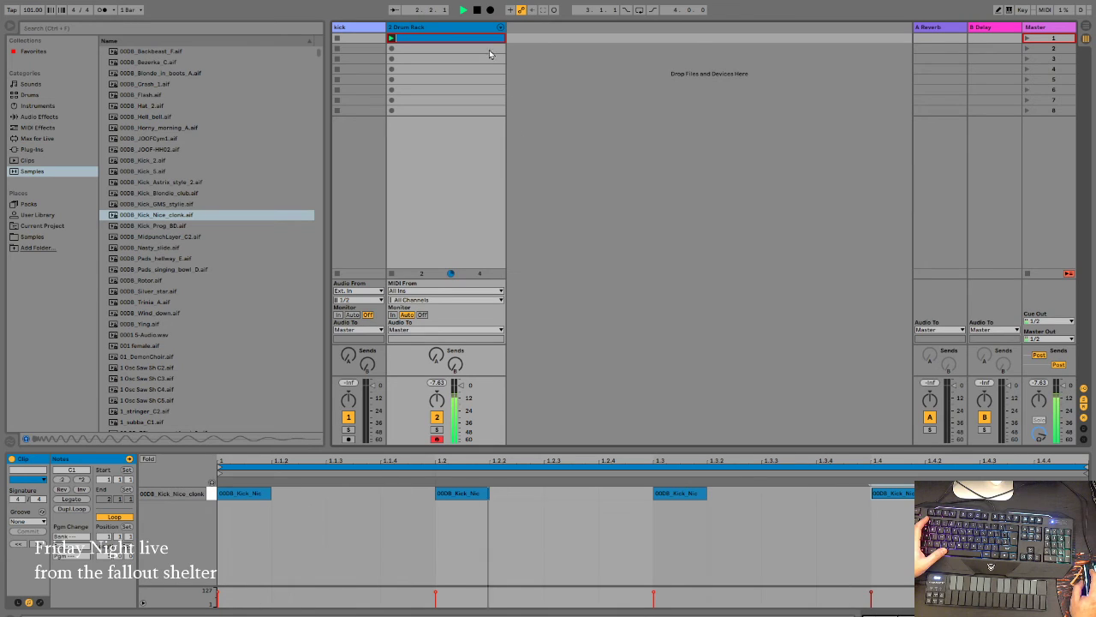
# Step: Rename the playing kick clip "Kick Basic"
pyautogui.click(527, 90)
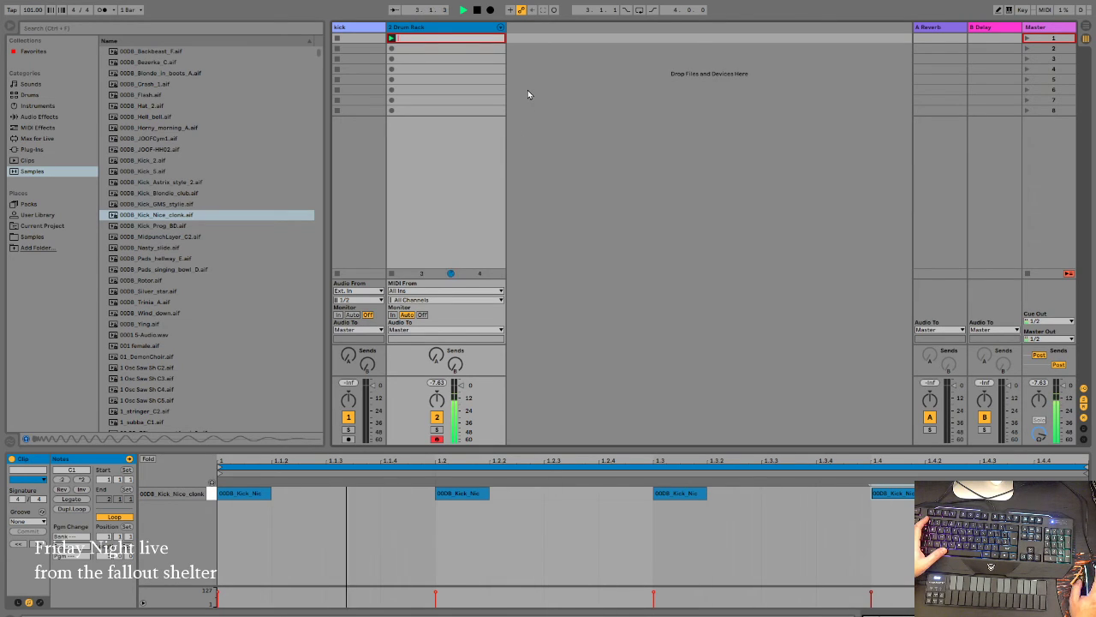
pyautogui.write('Kick')
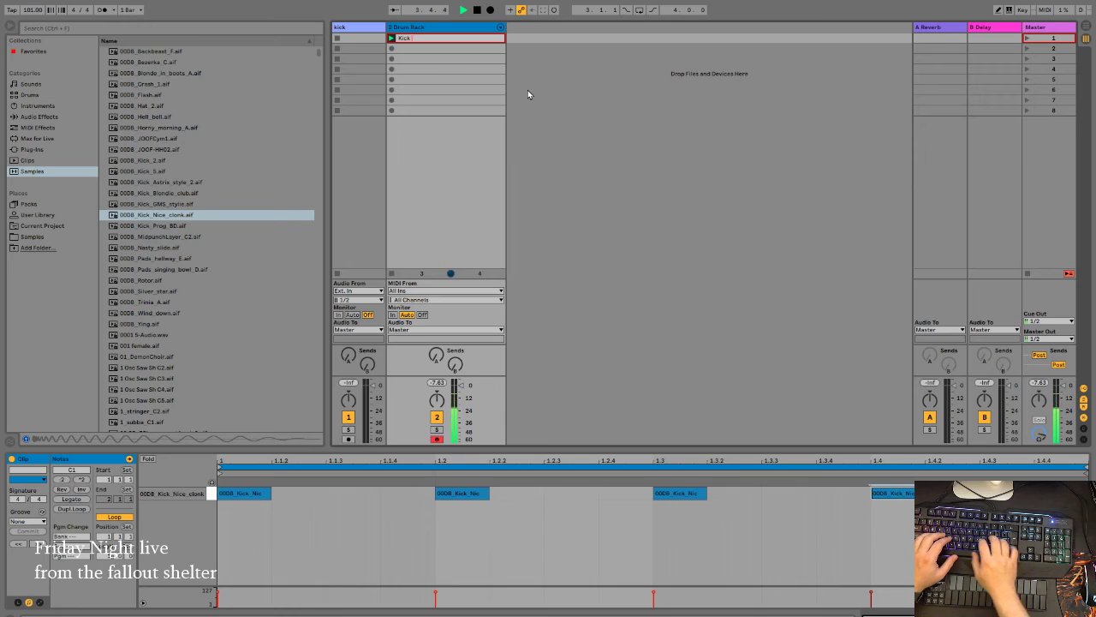
pyautogui.write(' Basic')
pyautogui.press('Return')
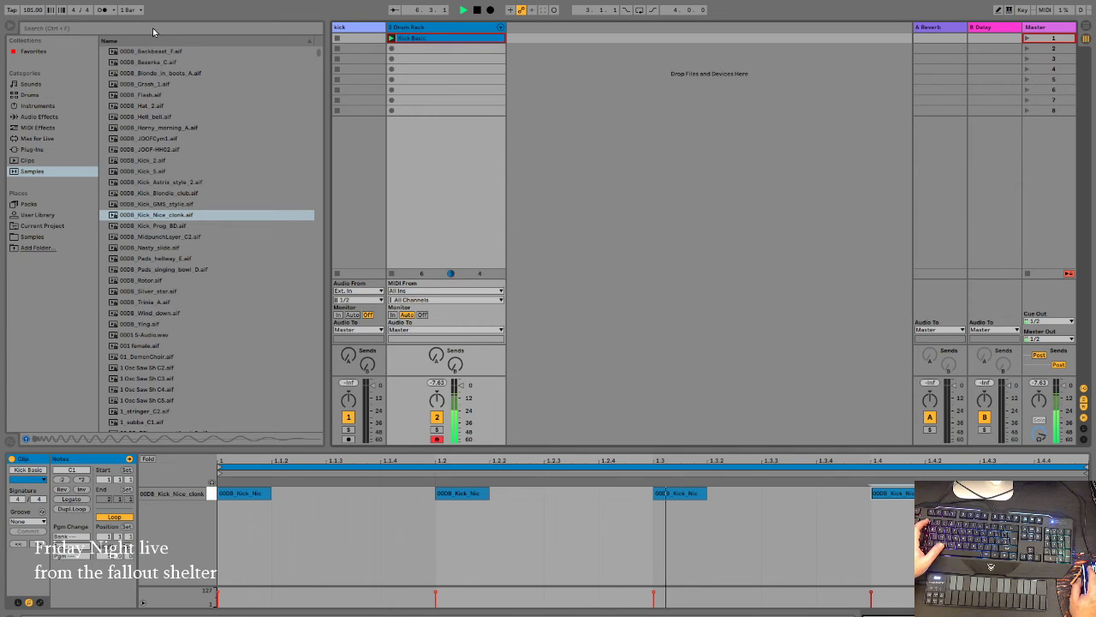
# Step: Search the sample library for "snare"
pyautogui.scroll(-3, 167, 317)
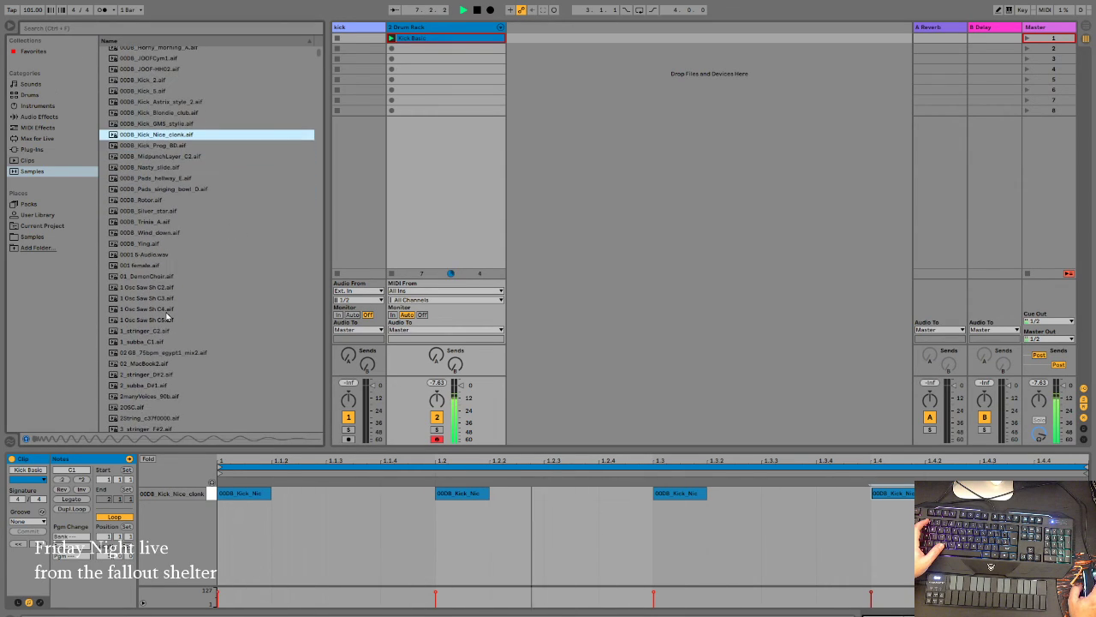
pyautogui.scroll(-1, 167, 317)
pyautogui.click(74, 27)
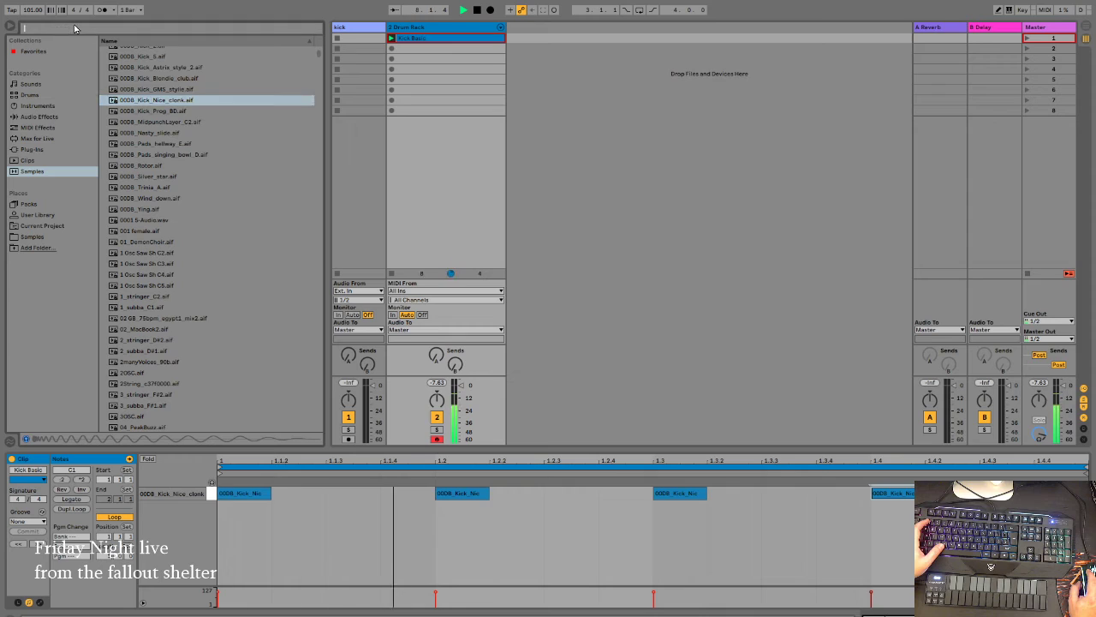
pyautogui.write('snare')
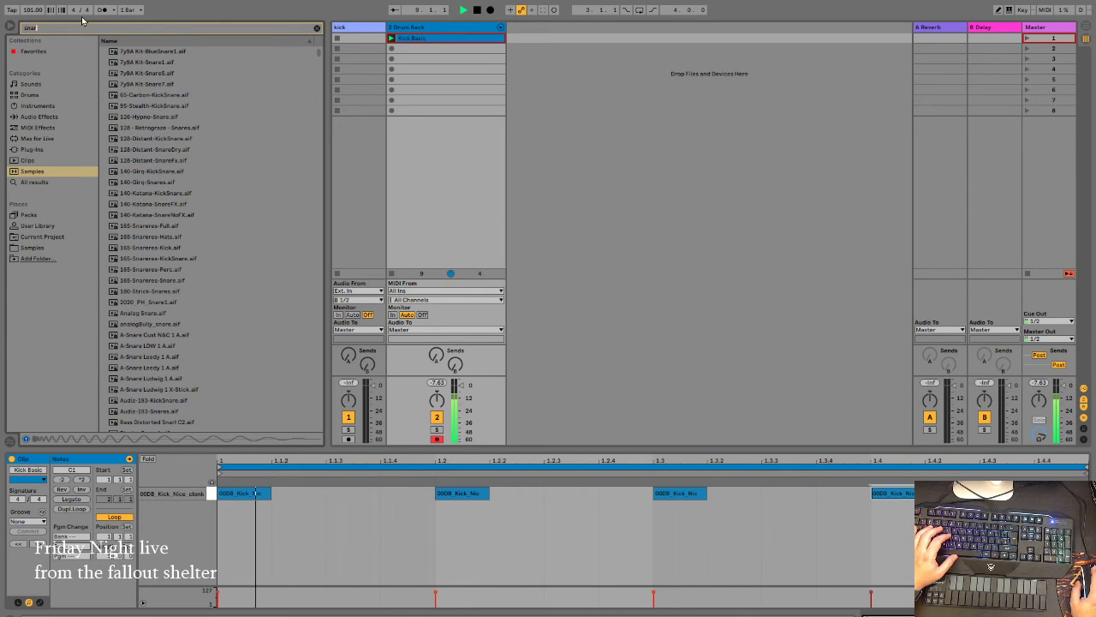
# Step: Audition snare samples and load 2020_PH_Snare1.aif onto the Drum Rack's D1 pad
pyautogui.click(292, 258)
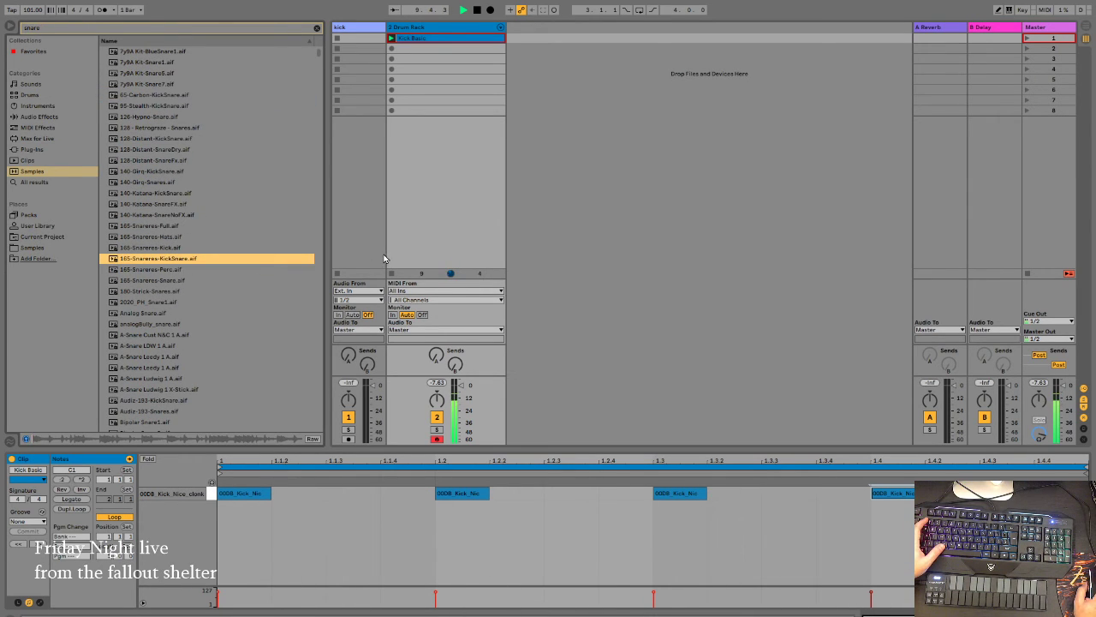
pyautogui.click(180, 301)
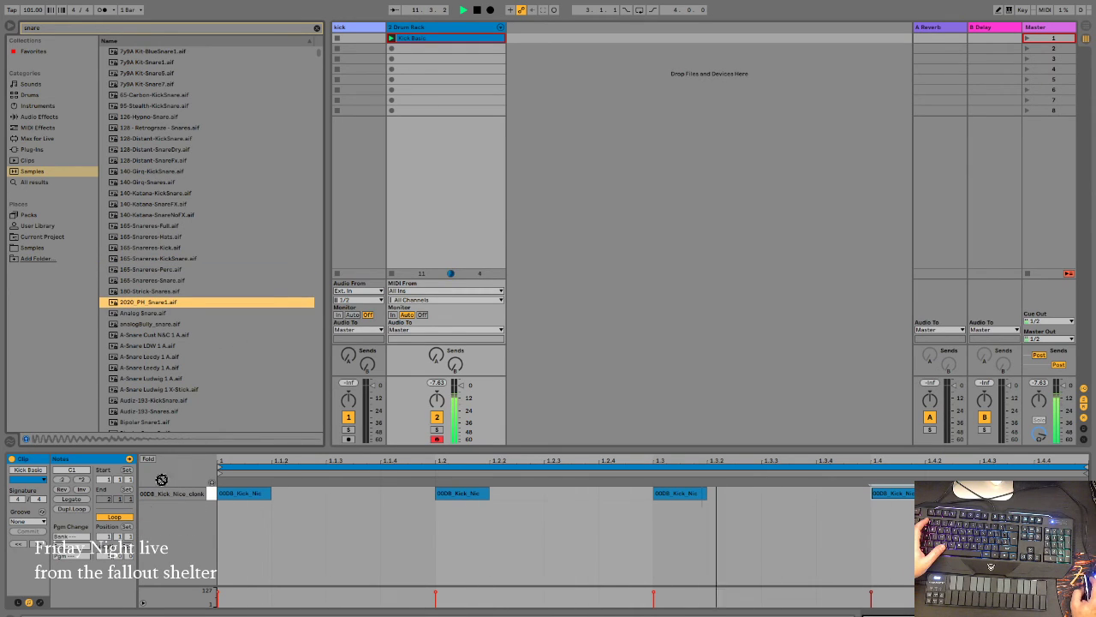
pyautogui.click(406, 29)
pyautogui.doubleClick(405, 29)
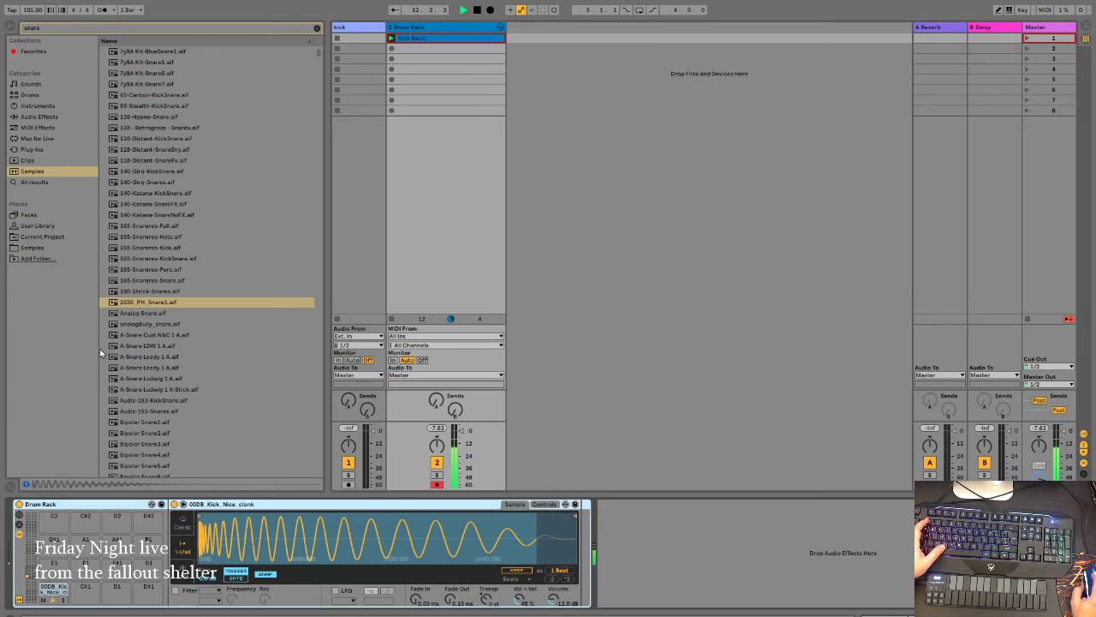
pyautogui.moveTo(150, 301); pyautogui.dragTo(116, 591)
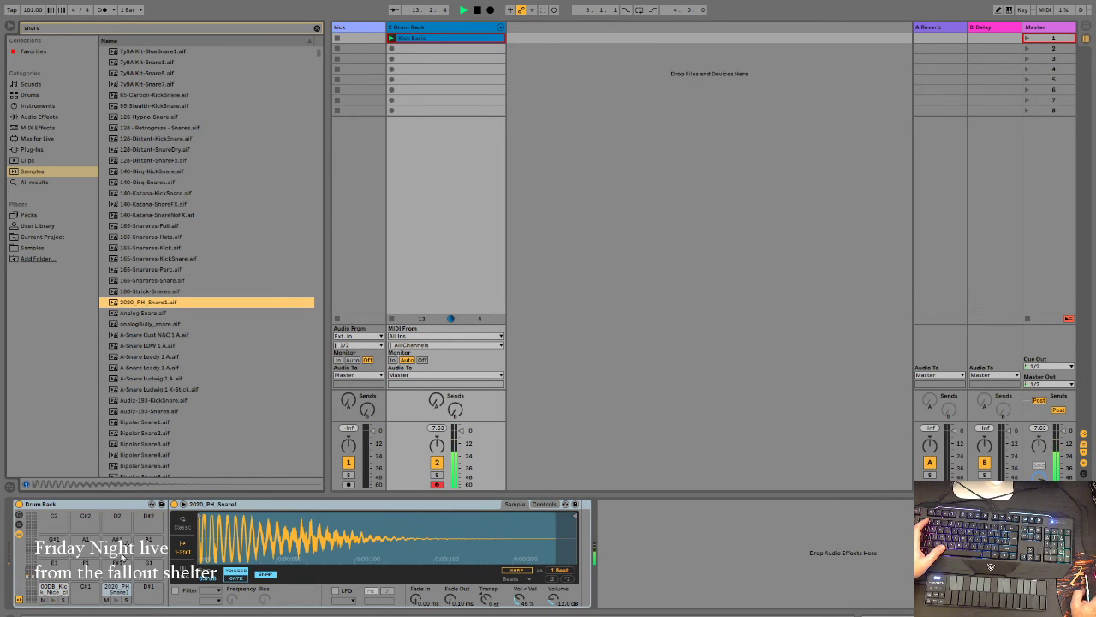
# Step: Duplicate the Kick Basic clip into the second slot and add 2020_PH_Snare1 notes on beats 2 and 4 of the copy
pyautogui.doubleClick(410, 41)
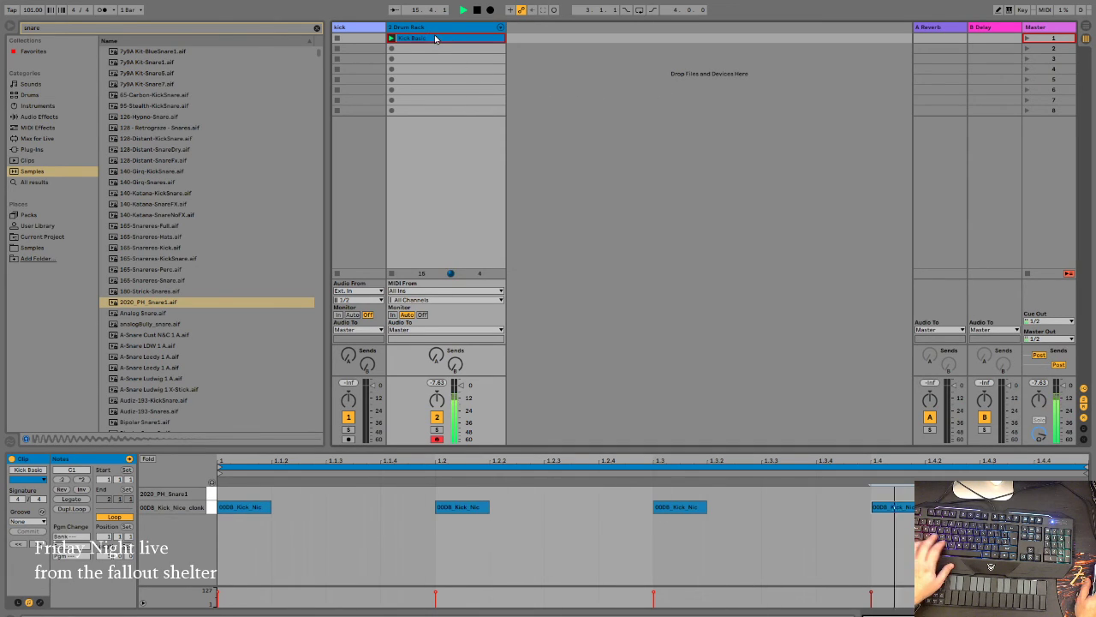
pyautogui.moveTo(435, 38); pyautogui.dragTo(435, 49)
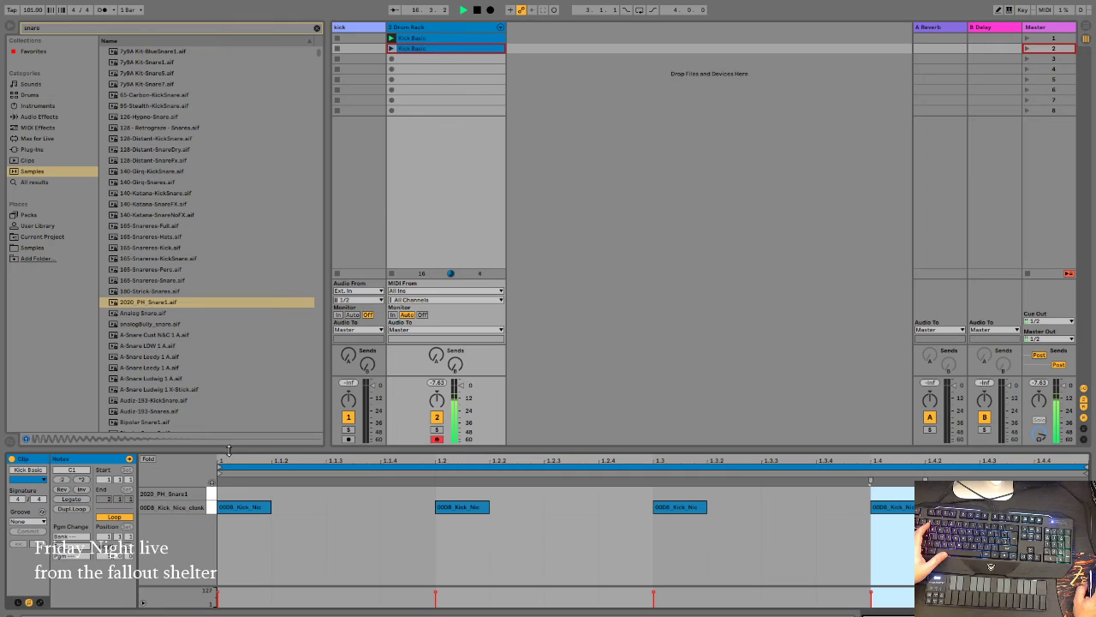
pyautogui.doubleClick(444, 494)
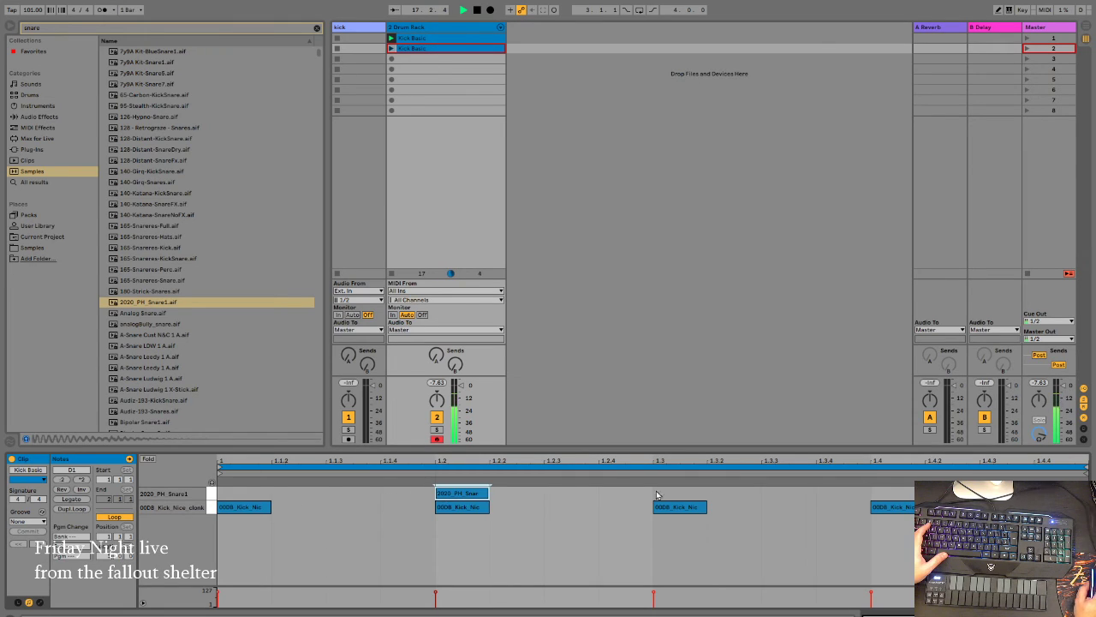
pyautogui.doubleClick(872, 495)
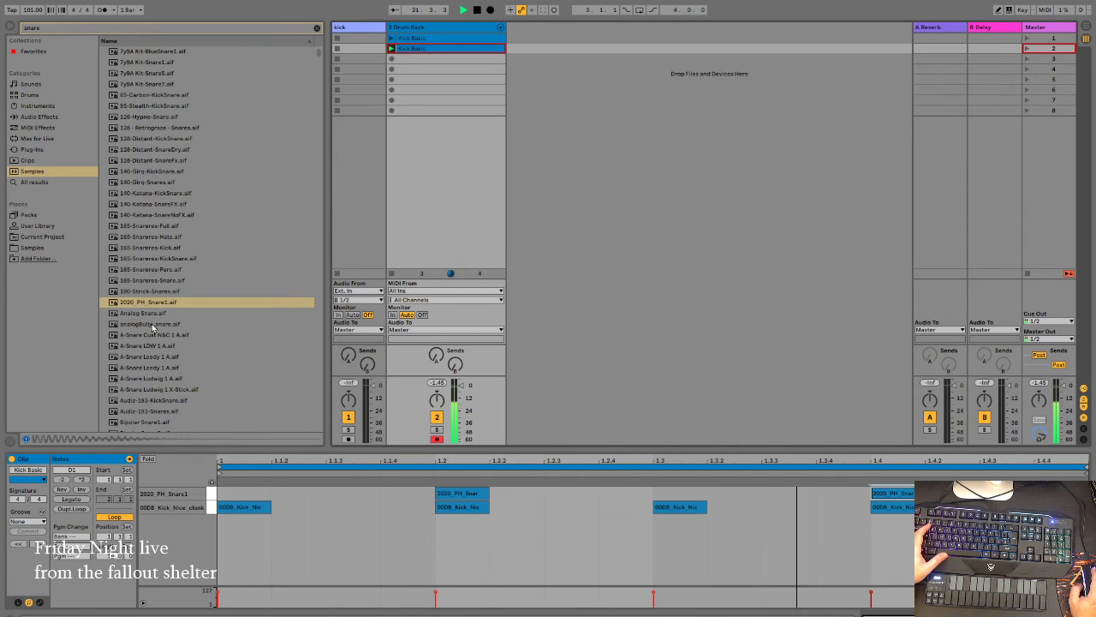
# Step: Audition Bipolar Snare8.aif and load it onto the Drum Rack's E1 pad
pyautogui.scroll(-3, 135, 359)
pyautogui.scroll(-1, 135, 364)
pyautogui.click(144, 362)
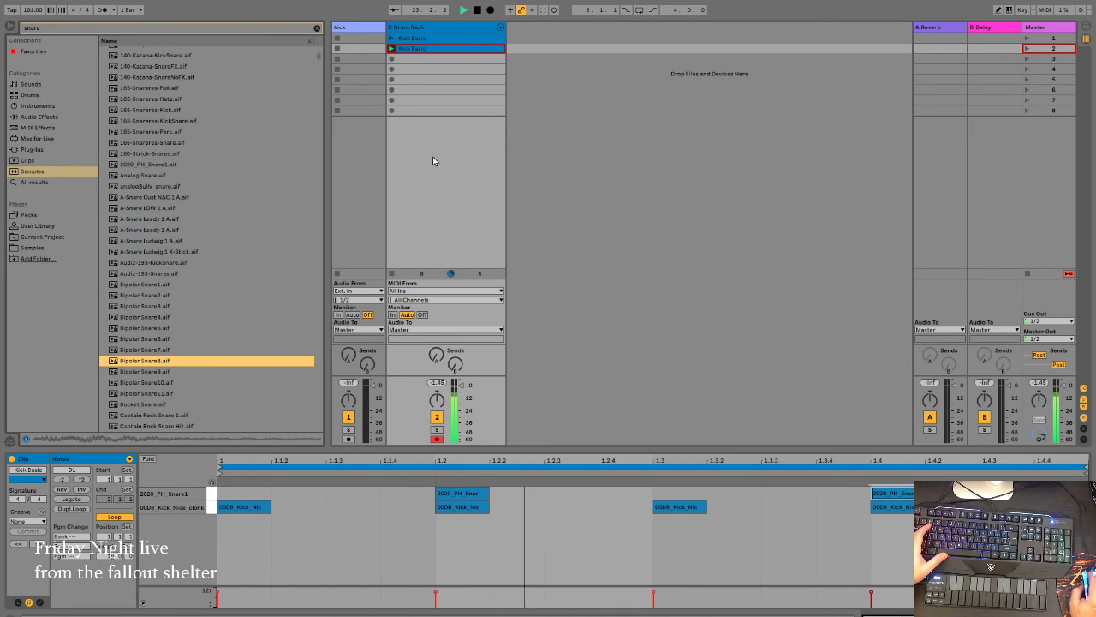
pyautogui.click(470, 28)
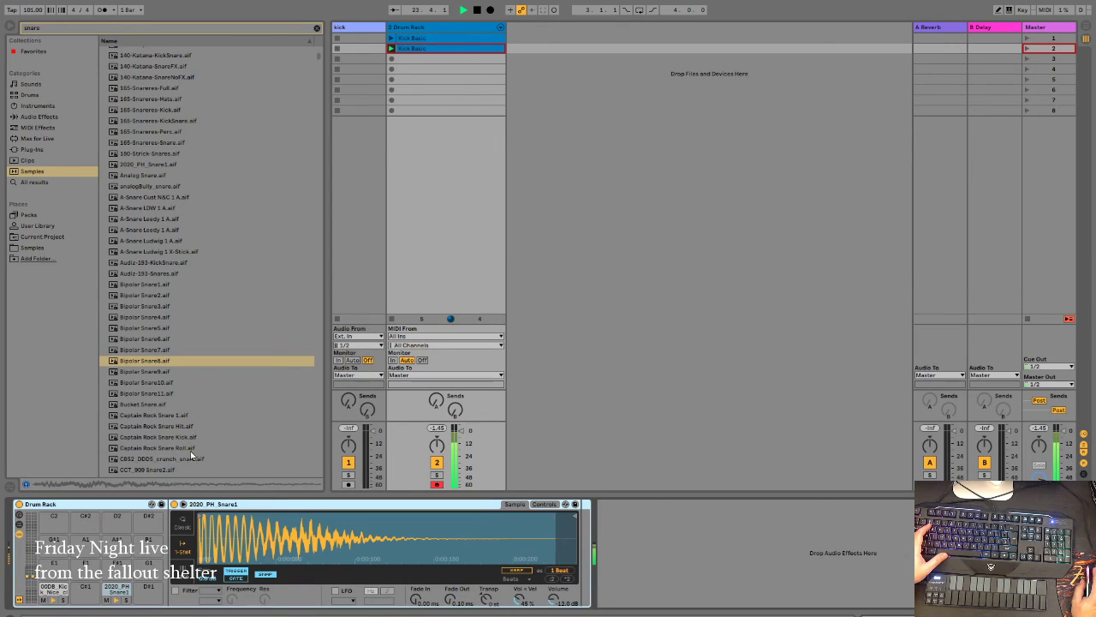
pyautogui.click(144, 361)
pyautogui.moveTo(126, 557); pyautogui.dragTo(63, 572)
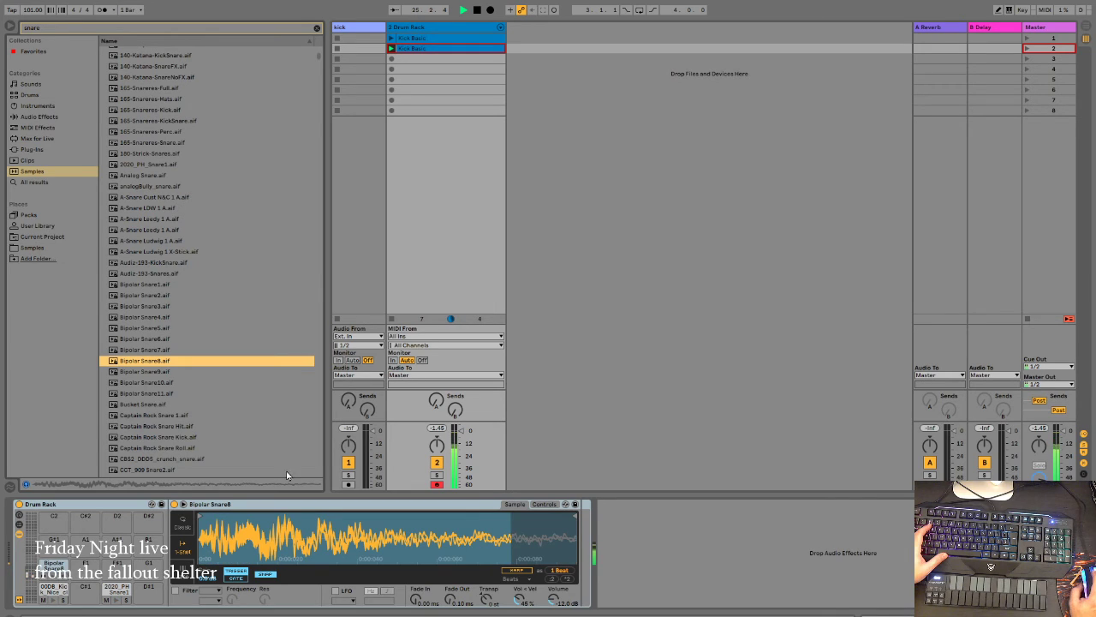
# Step: Duplicate the kick and snare clip into the third slot and play the copy at a tempo of 128 BPM
pyautogui.click(442, 49)
pyautogui.hotkey('ctrl', 'd')
pyautogui.click(421, 60)
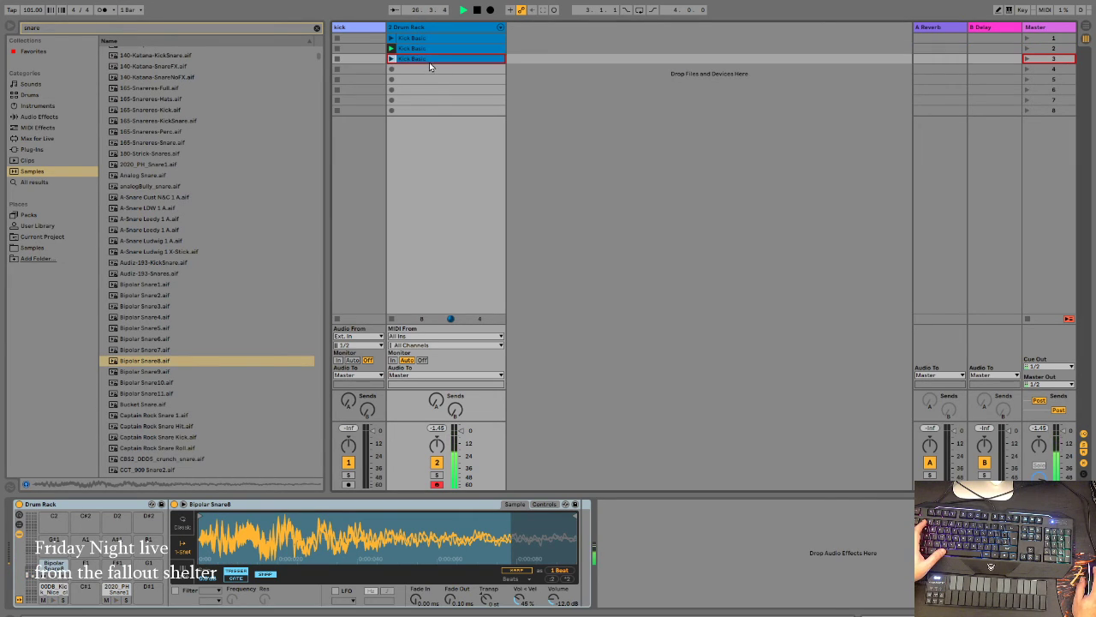
pyautogui.doubleClick(421, 60)
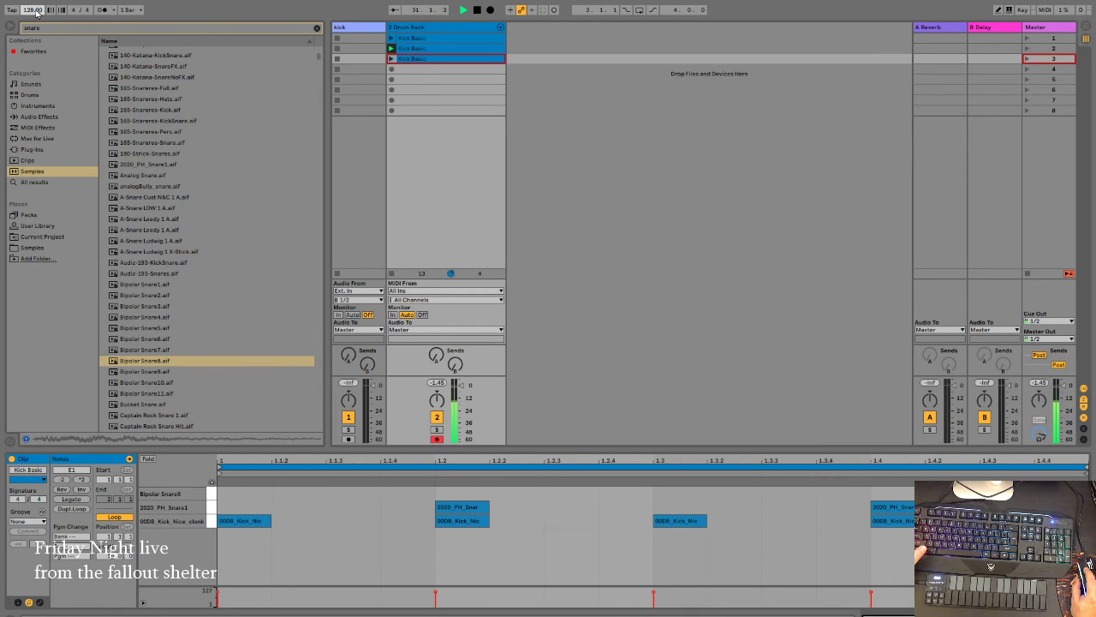
pyautogui.click(392, 60)
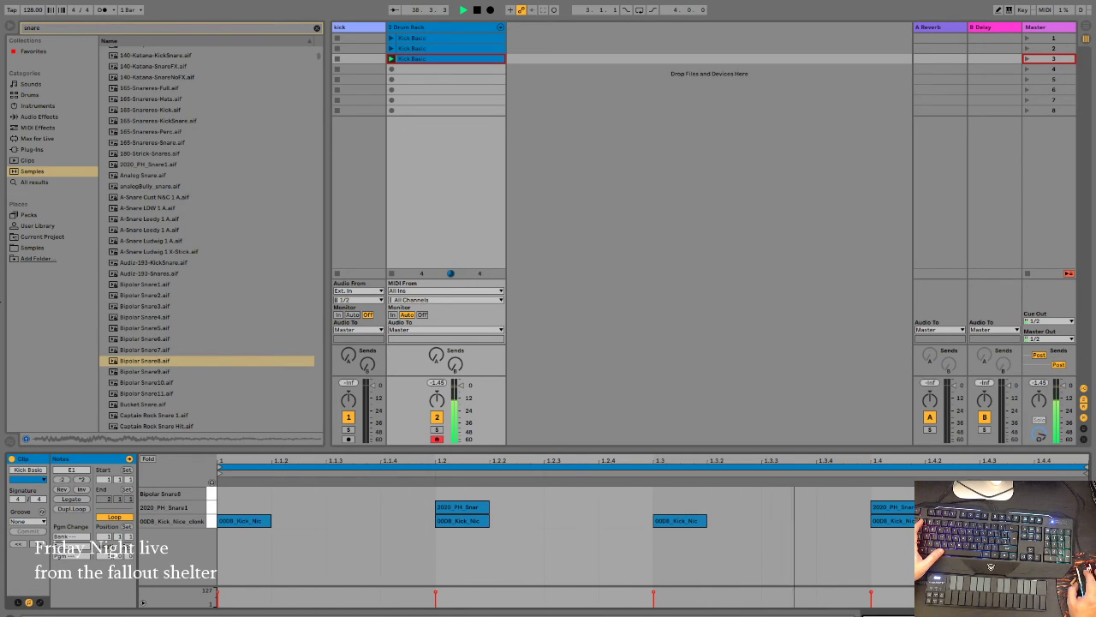
# Step: Search the sample library for "high hat"
pyautogui.click(133, 29)
pyautogui.write('1')
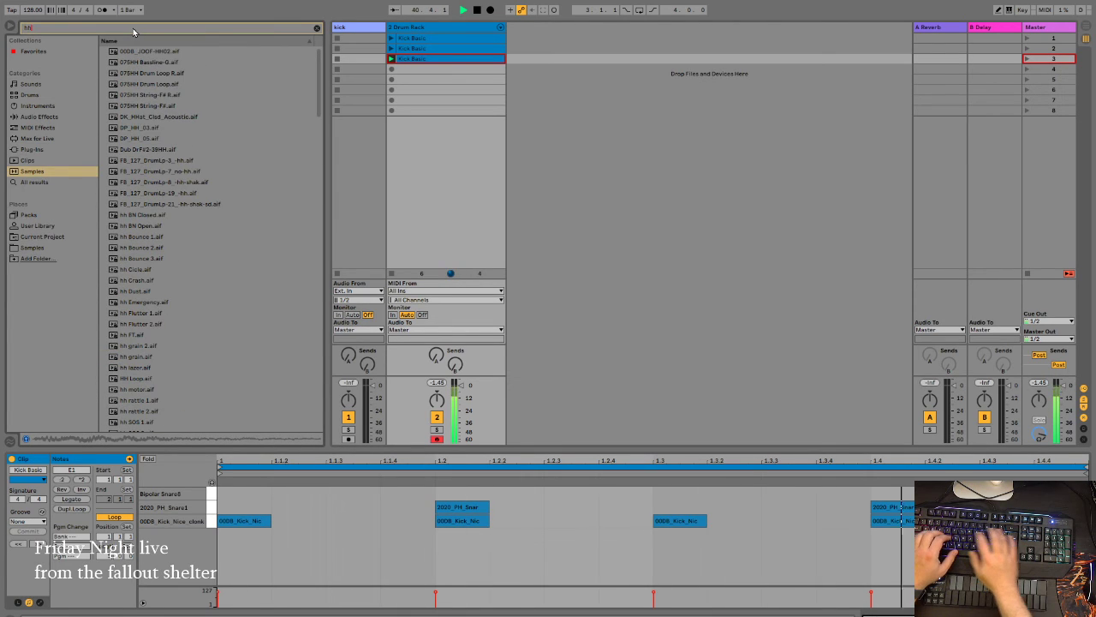
pyautogui.write('igh hat')
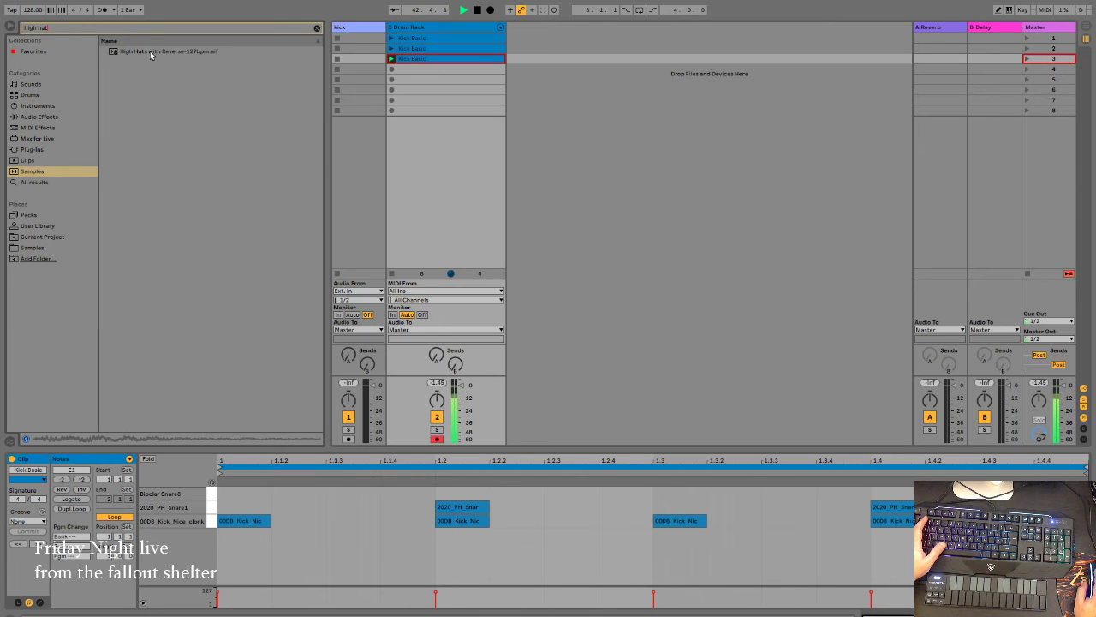
pyautogui.press('BackSpace')
pyautogui.press('BackSpace')
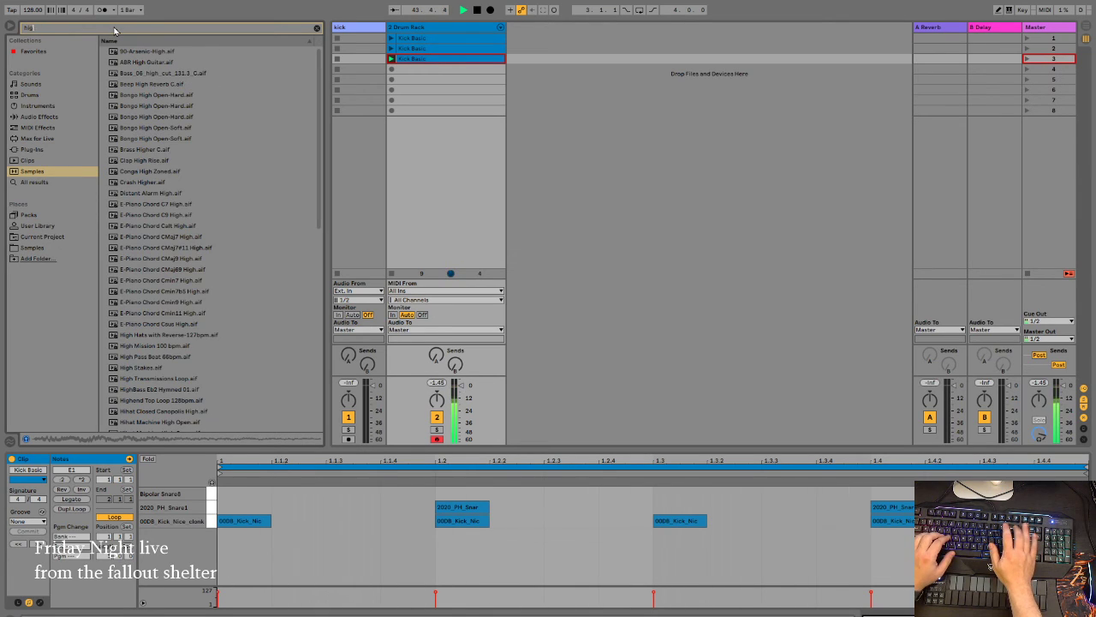
# Step: Search the samples for "hh" and load hh FT.aif onto the Drum Rack's F#1 pad
pyautogui.hotkey('ctrl', 'a')
pyautogui.write('hh')
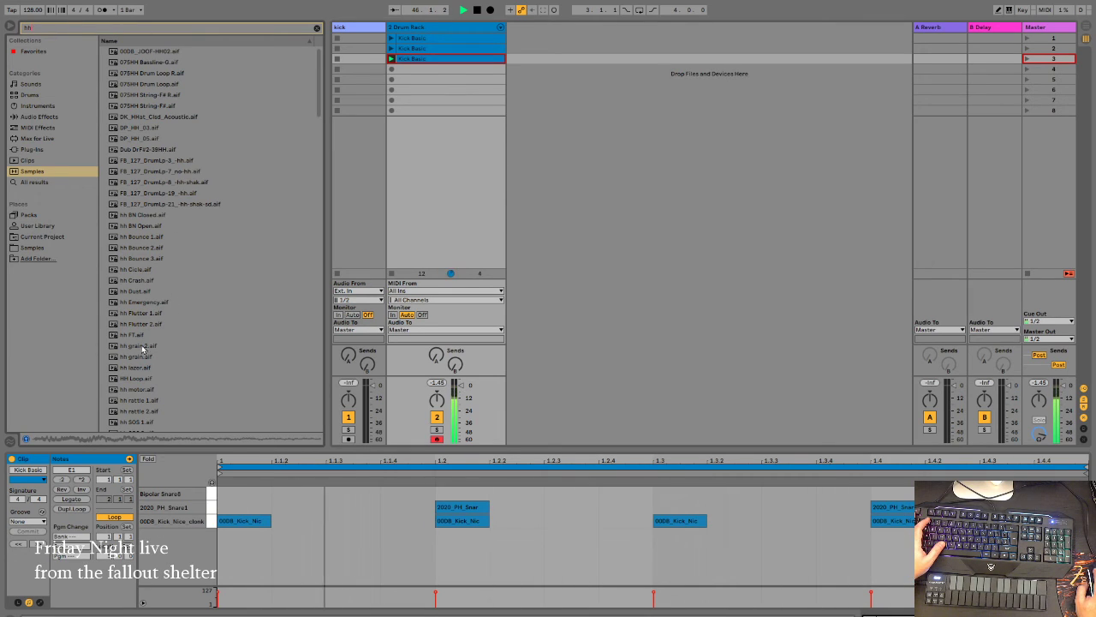
pyautogui.click(126, 335)
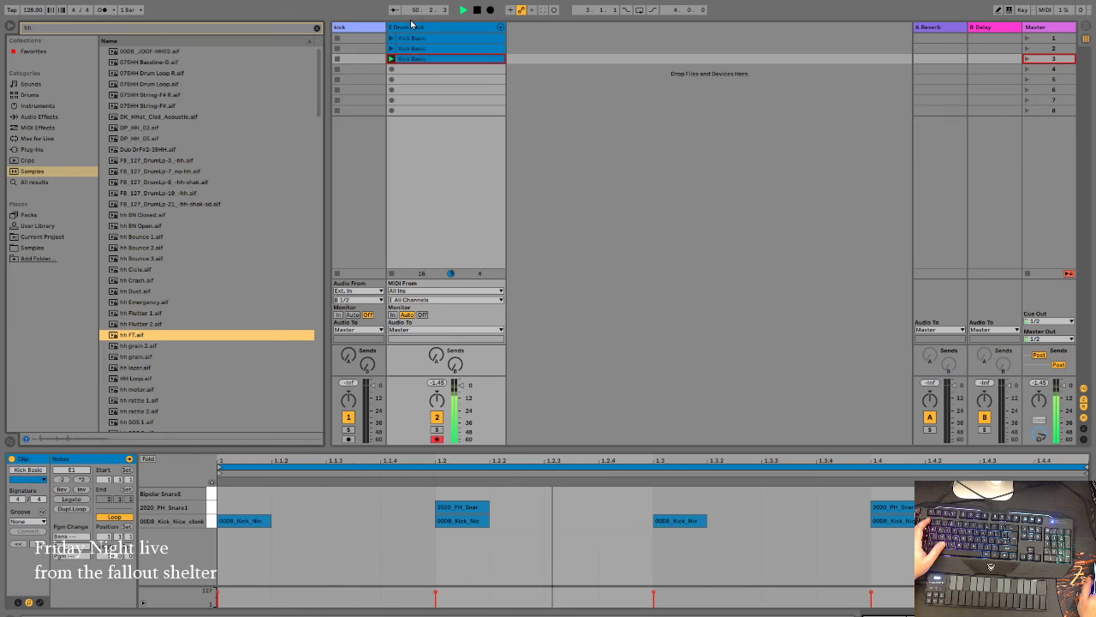
pyautogui.hotkey('shift', 'Tab')
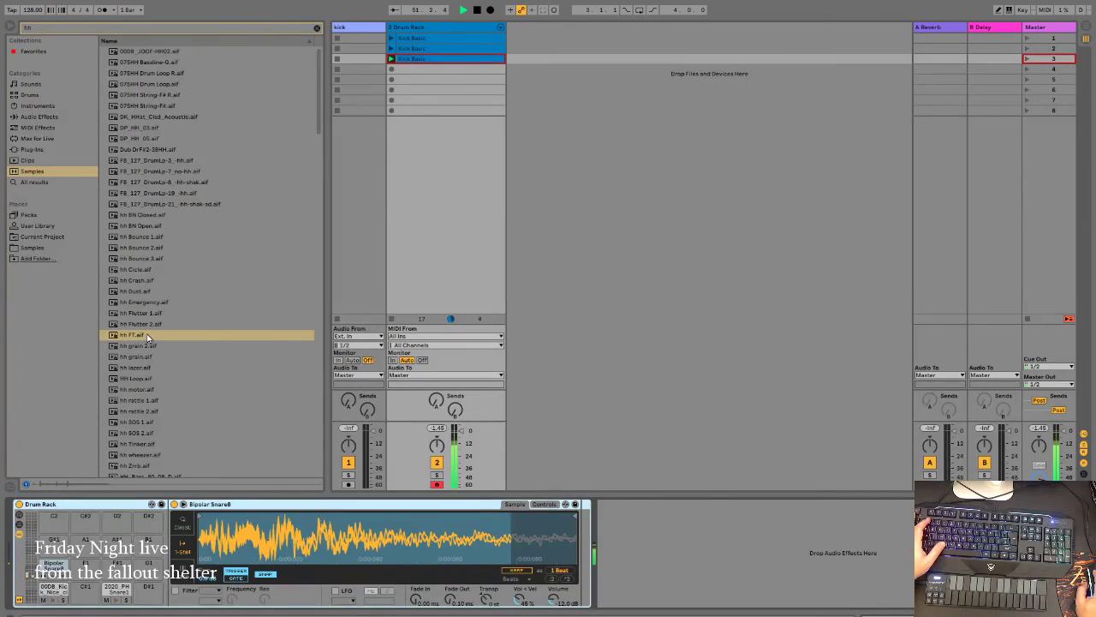
pyautogui.moveTo(137, 336); pyautogui.dragTo(120, 566)
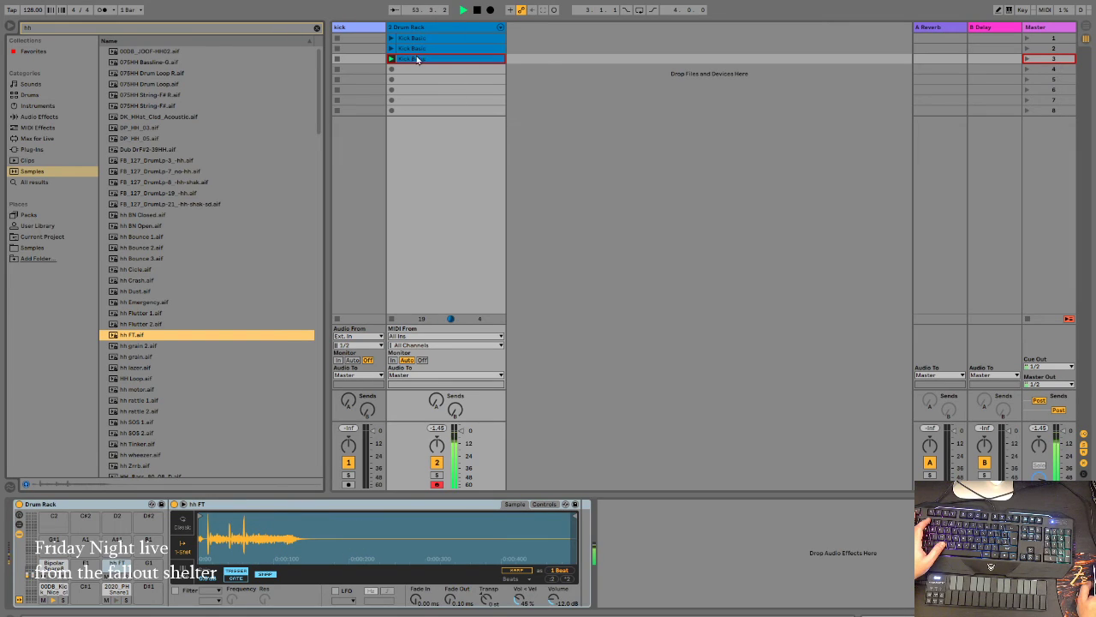
# Step: Duplicate the third clip into the fourth slot and add an hh FT note at 1.1.3 of the copy
pyautogui.hotkey('ctrl', 'd')
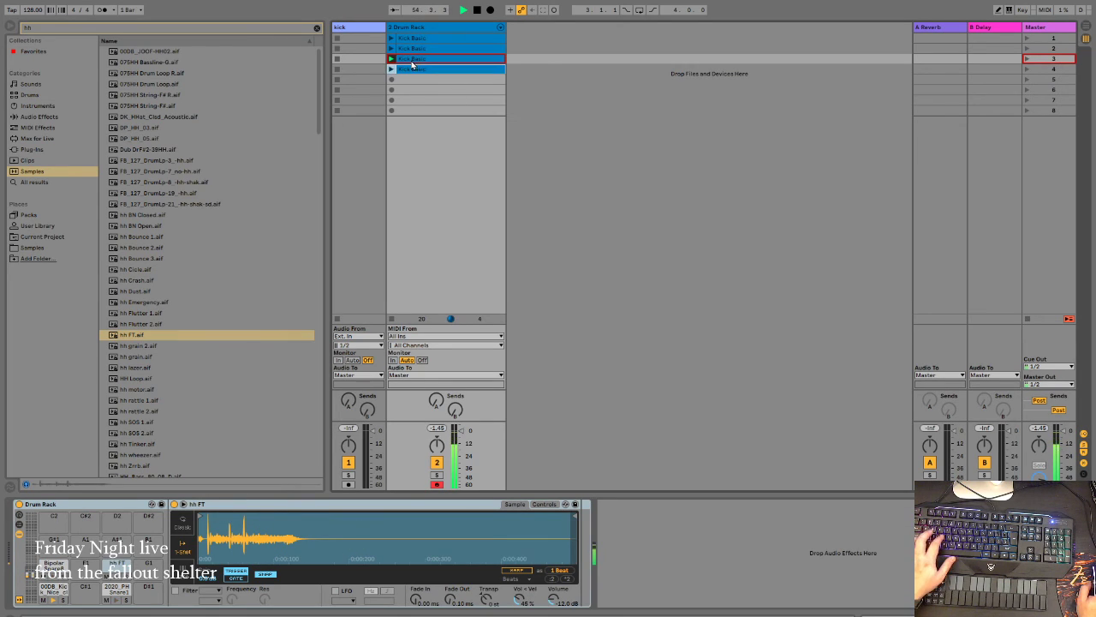
pyautogui.doubleClick(421, 70)
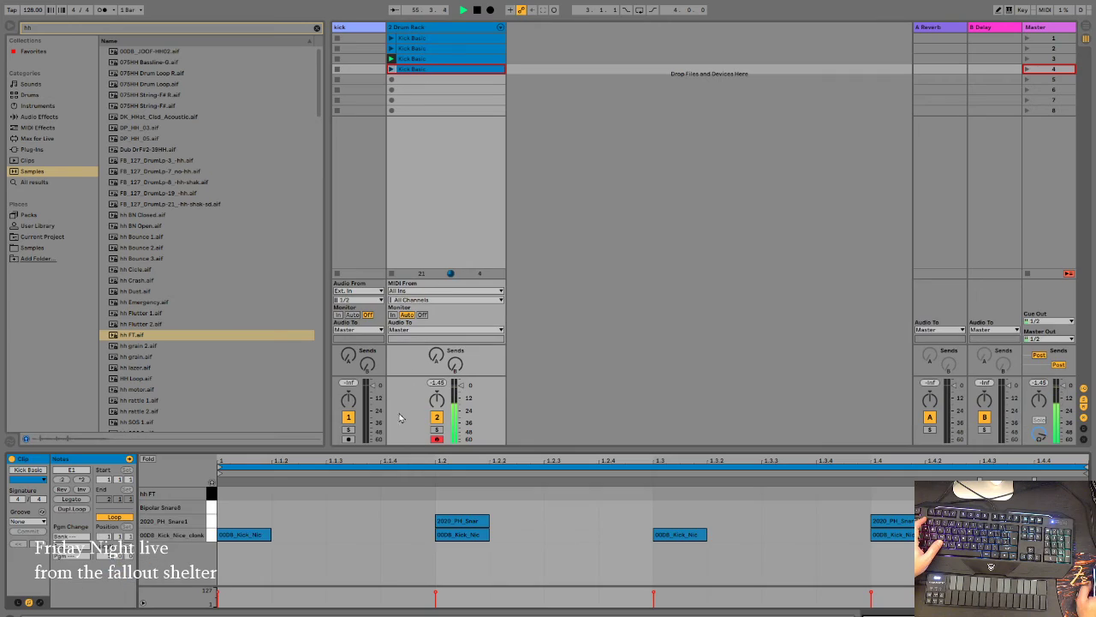
pyautogui.doubleClick(339, 497)
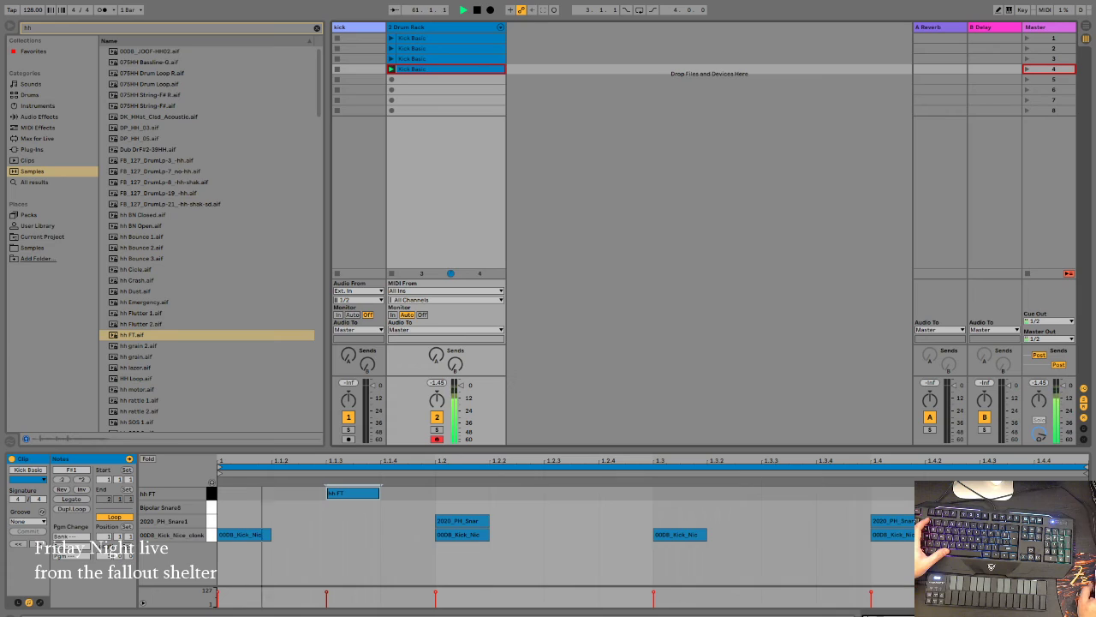
# Step: Add a second hh FT note in the fourth clip, try it at 1.3.3 and just after beat 3, and settle it on 1.3
pyautogui.doubleClick(754, 495)
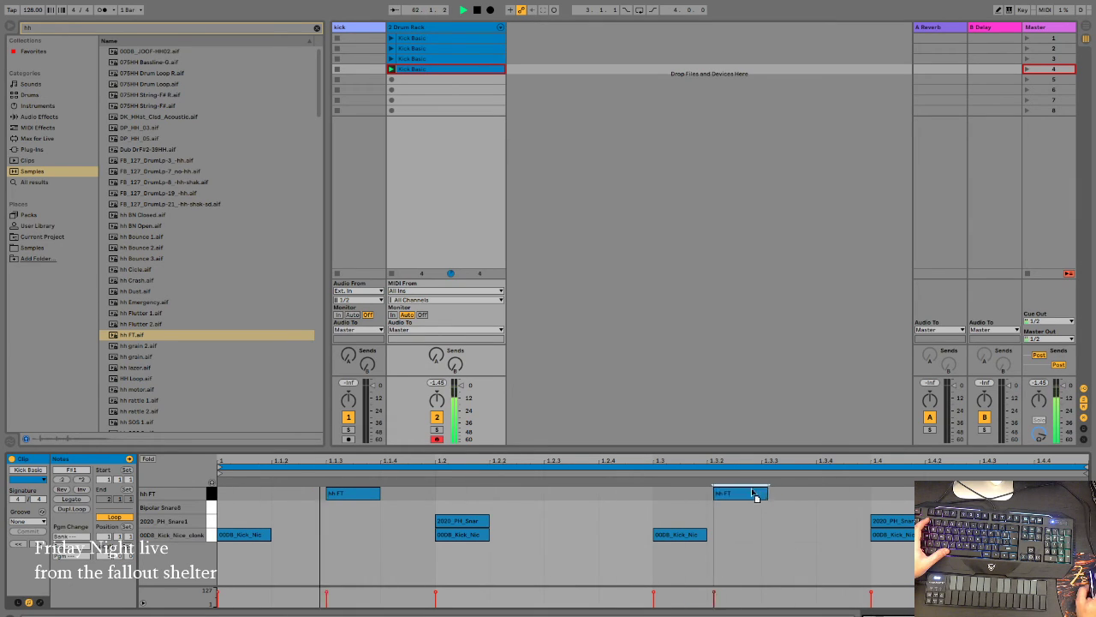
pyautogui.moveTo(753, 495); pyautogui.dragTo(788, 495)
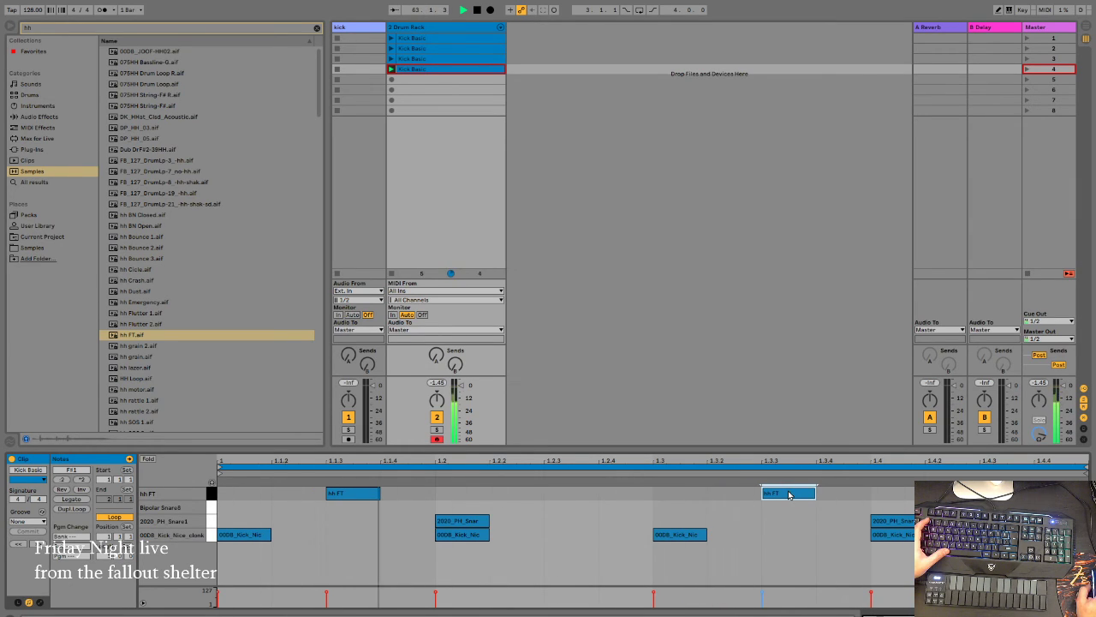
pyautogui.moveTo(789, 495); pyautogui.dragTo(737, 495)
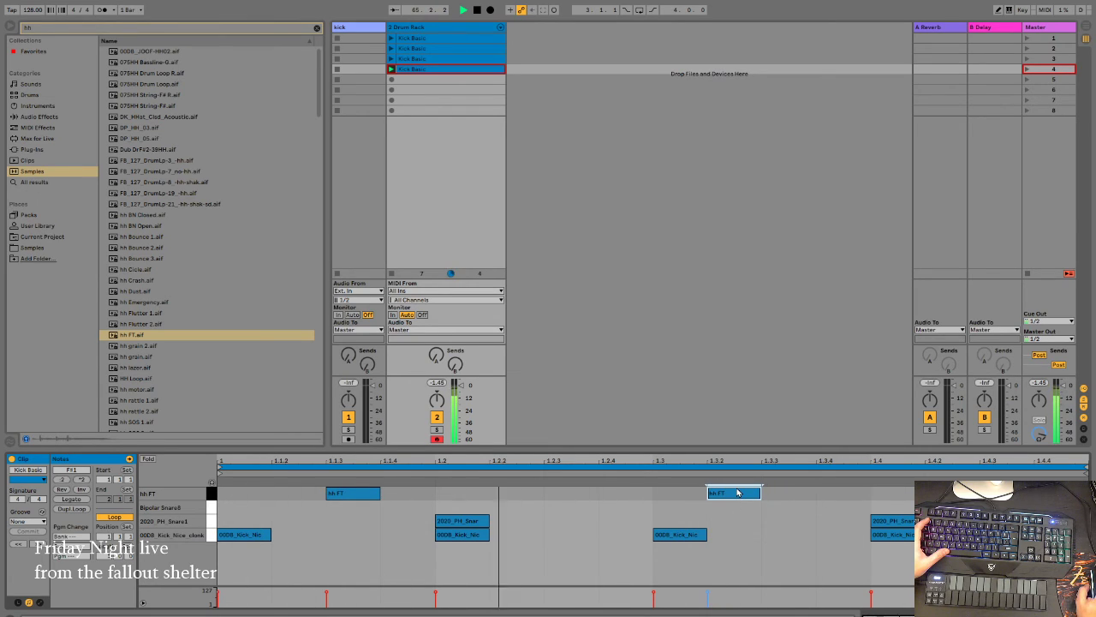
pyautogui.moveTo(737, 495); pyautogui.dragTo(681, 495)
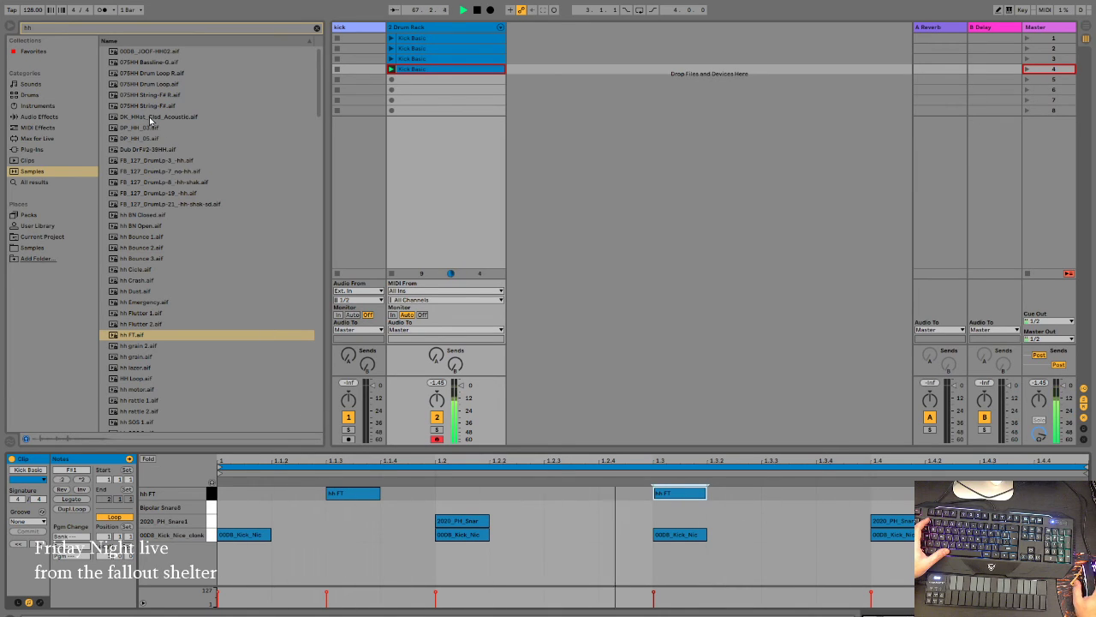
pyautogui.click(451, 94)
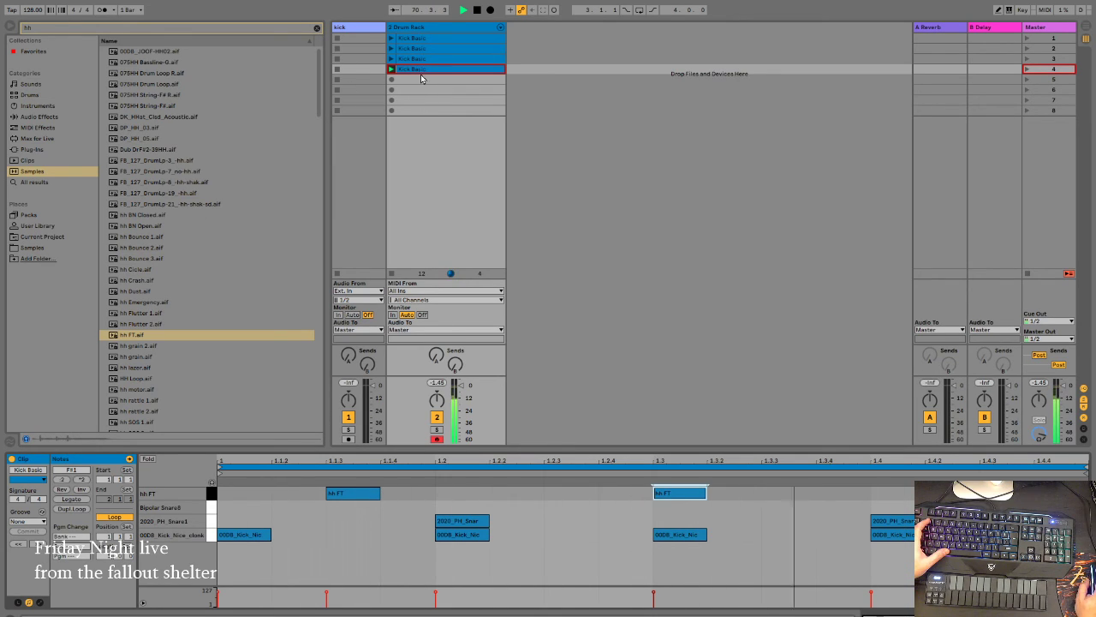
# Step: Audition hh rattle 1.aif, load it onto the Drum Rack's G#1 pad, and reopen the fourth clip's notes
pyautogui.click(147, 401)
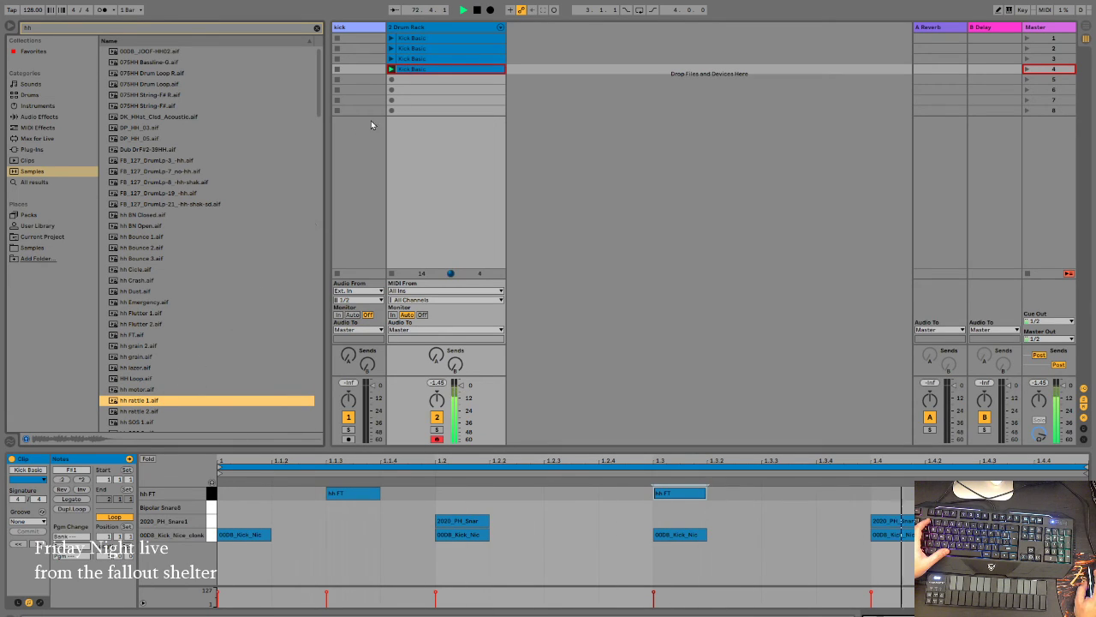
pyautogui.click(416, 28)
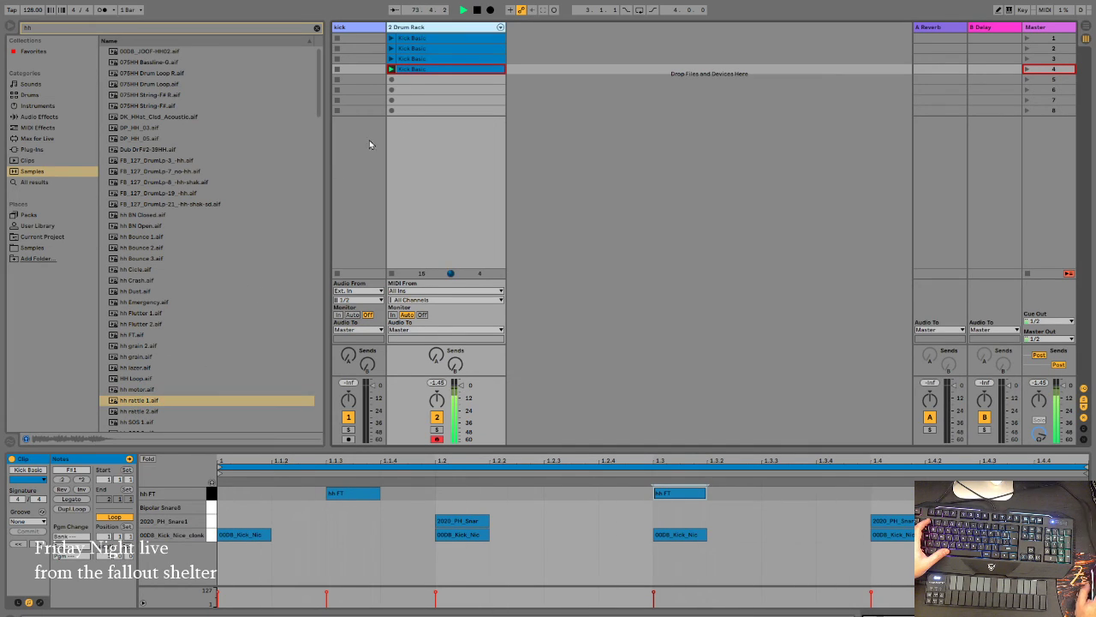
pyautogui.hotkey('shift', 'Tab')
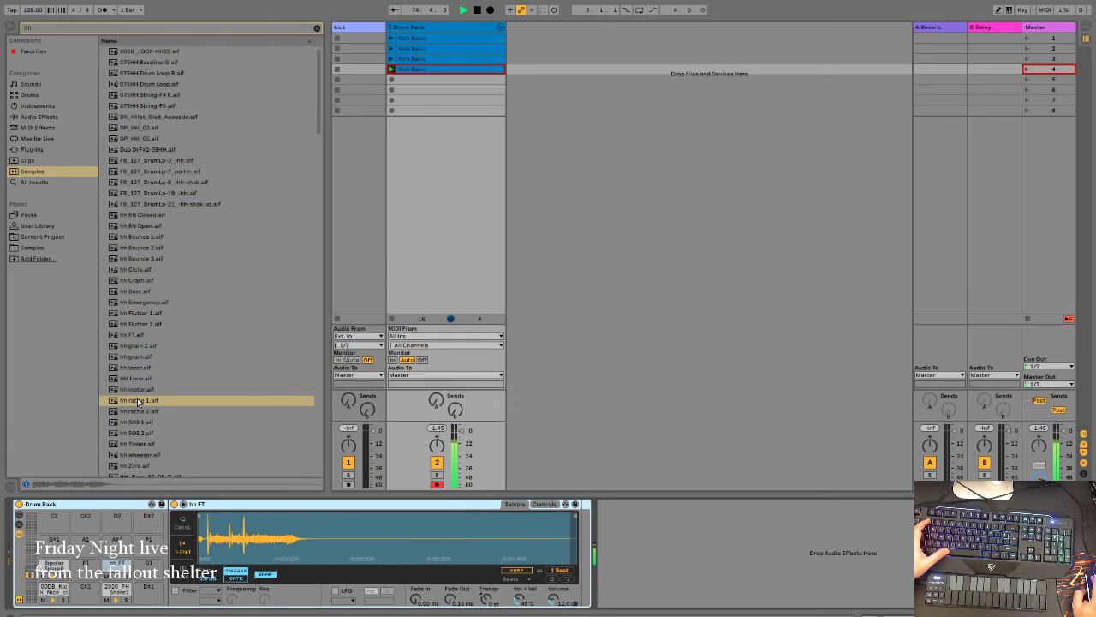
pyautogui.click(137, 402)
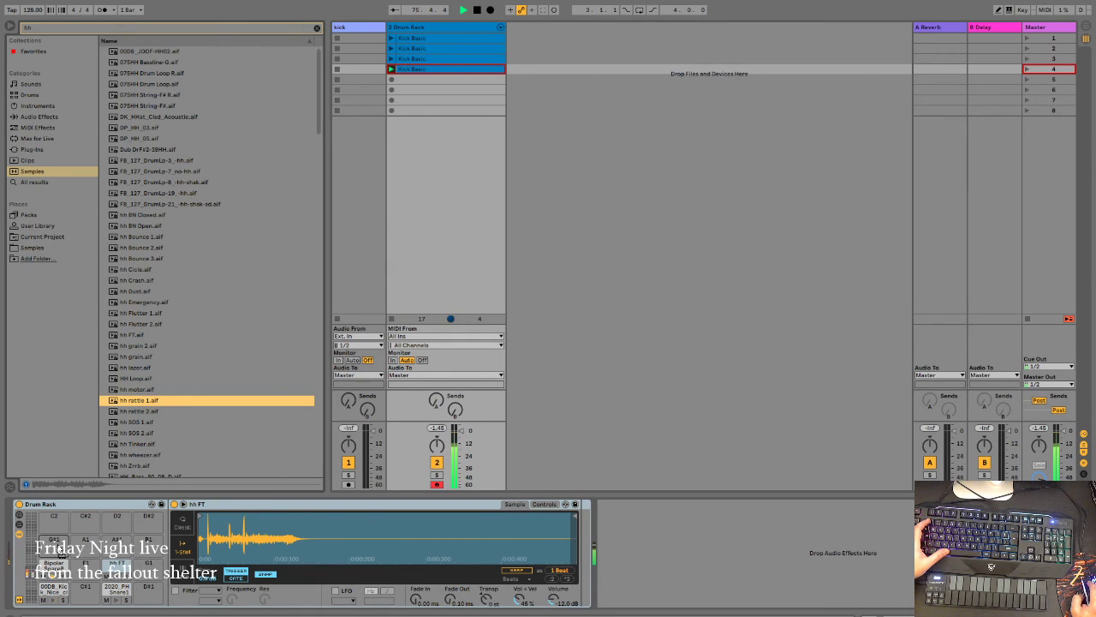
pyautogui.moveTo(59, 542); pyautogui.dragTo(55, 540)
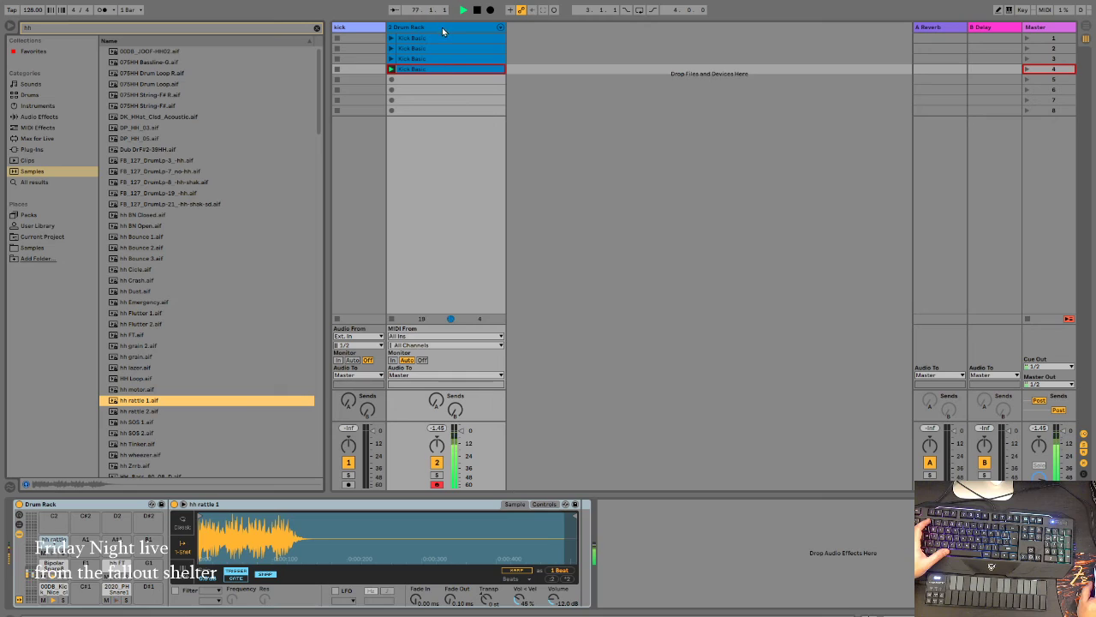
pyautogui.click(426, 69)
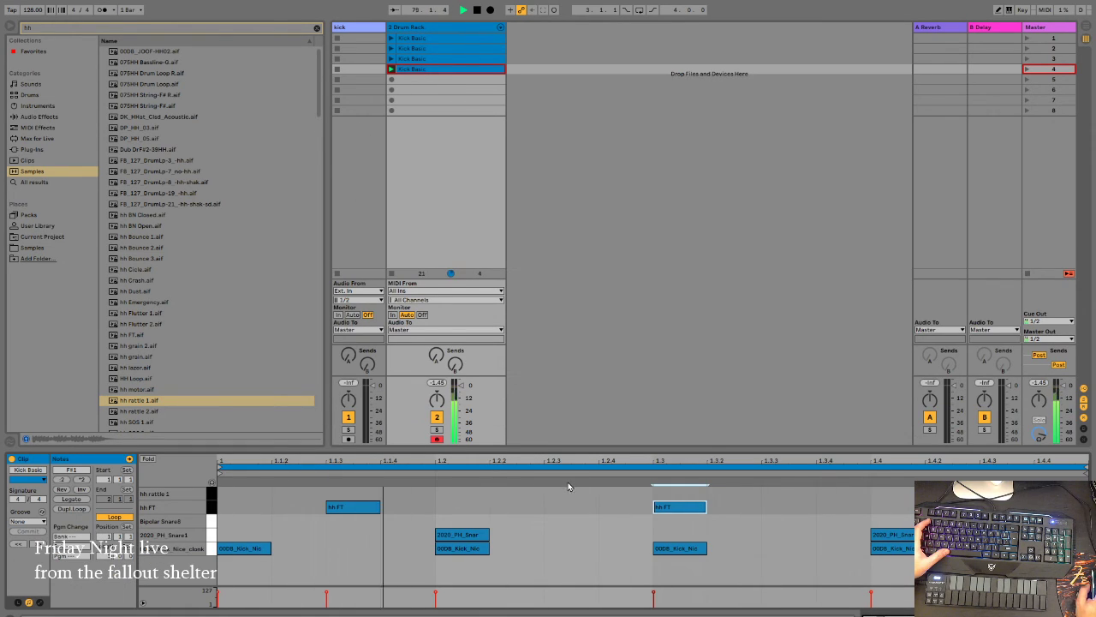
# Step: Add an hh rattle 1 note at 1.4 in the fourth clip, try the beat without it, and restore the note
pyautogui.click(891, 493)
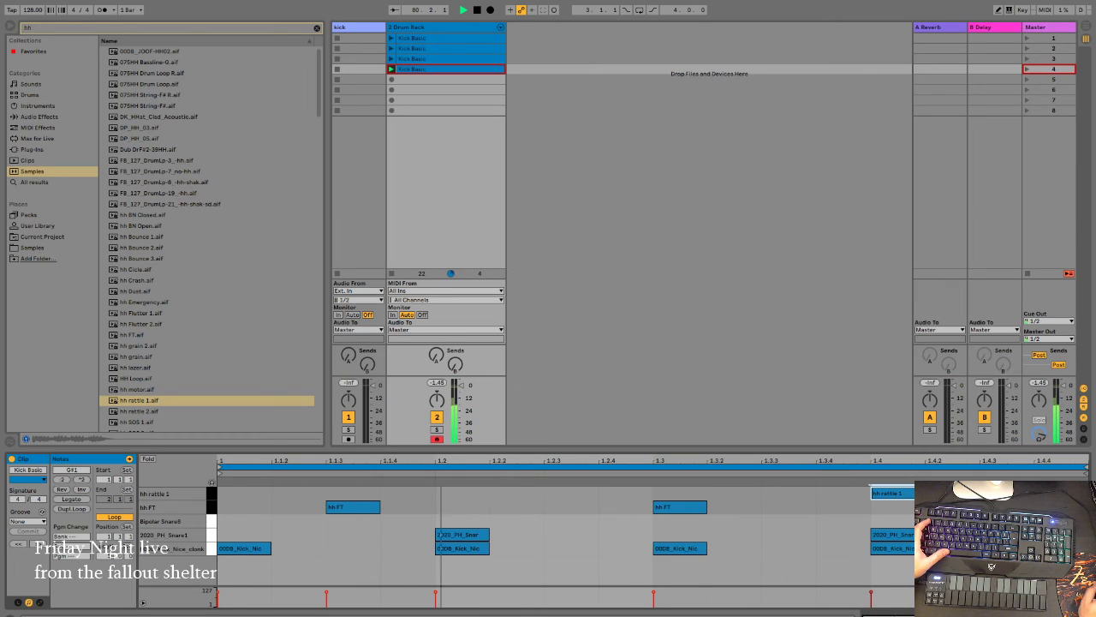
pyautogui.click(908, 495)
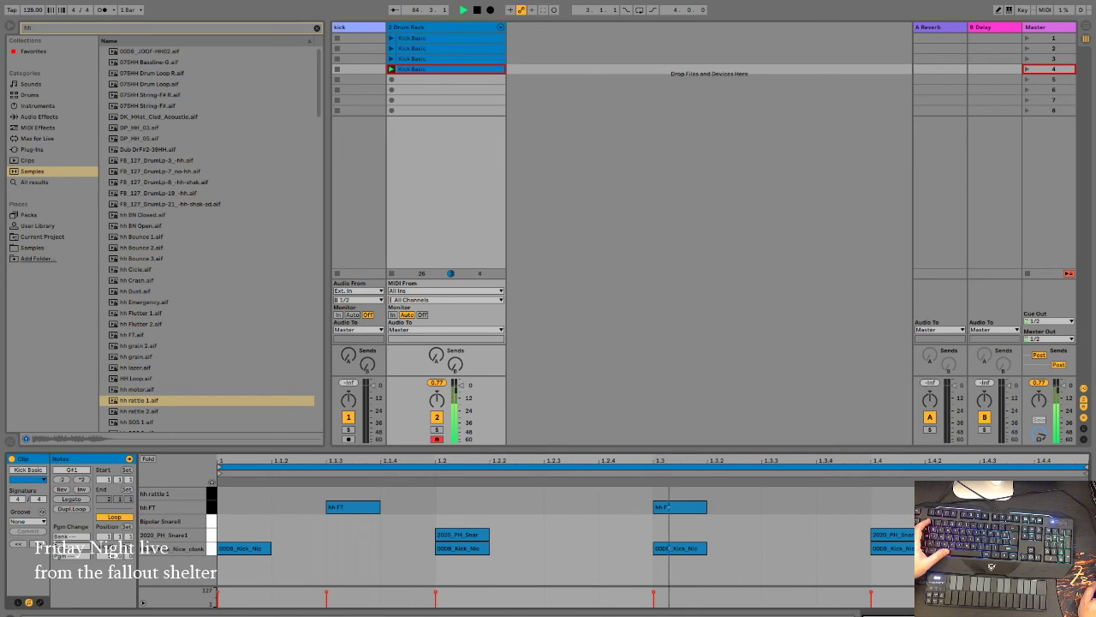
pyautogui.hotkey('ctrl', 'z')
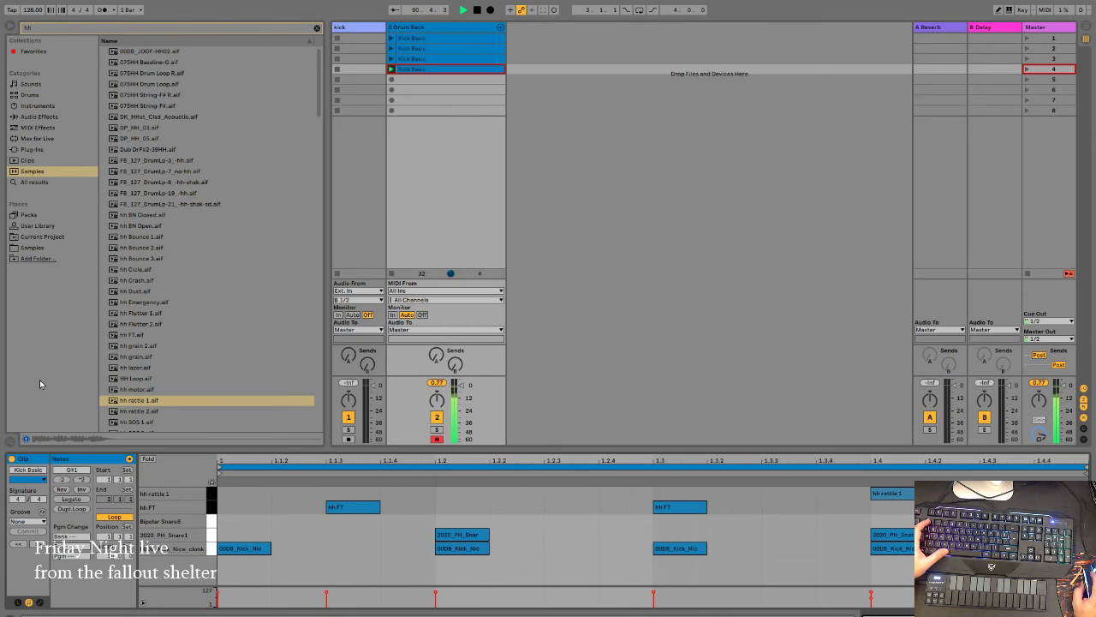
# Step: Search the samples for "bass" and audition 7y9A Kit-StutterBass1.aif, 80-Potted Bass.aif and 082LD Bassline-A.aif
pyautogui.click(316, 31)
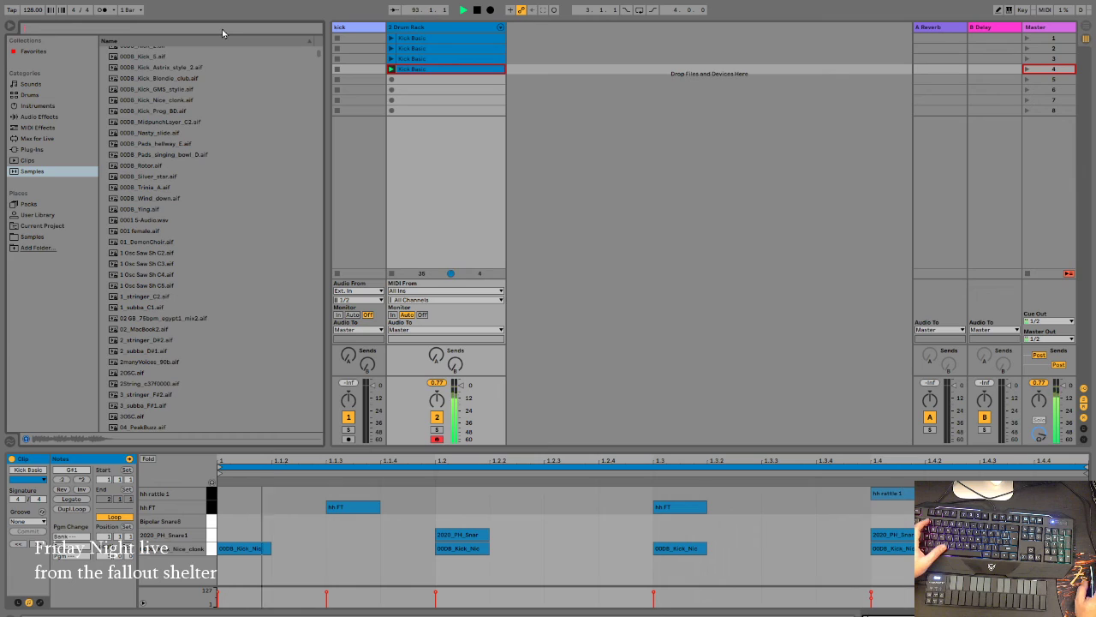
pyautogui.write('bass')
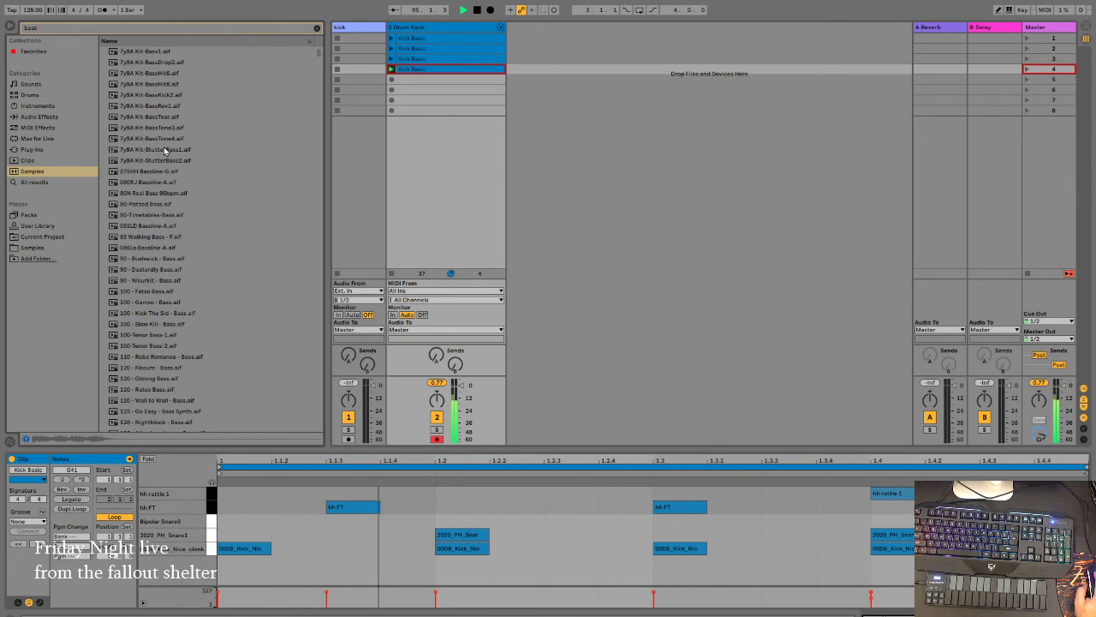
pyautogui.click(221, 150)
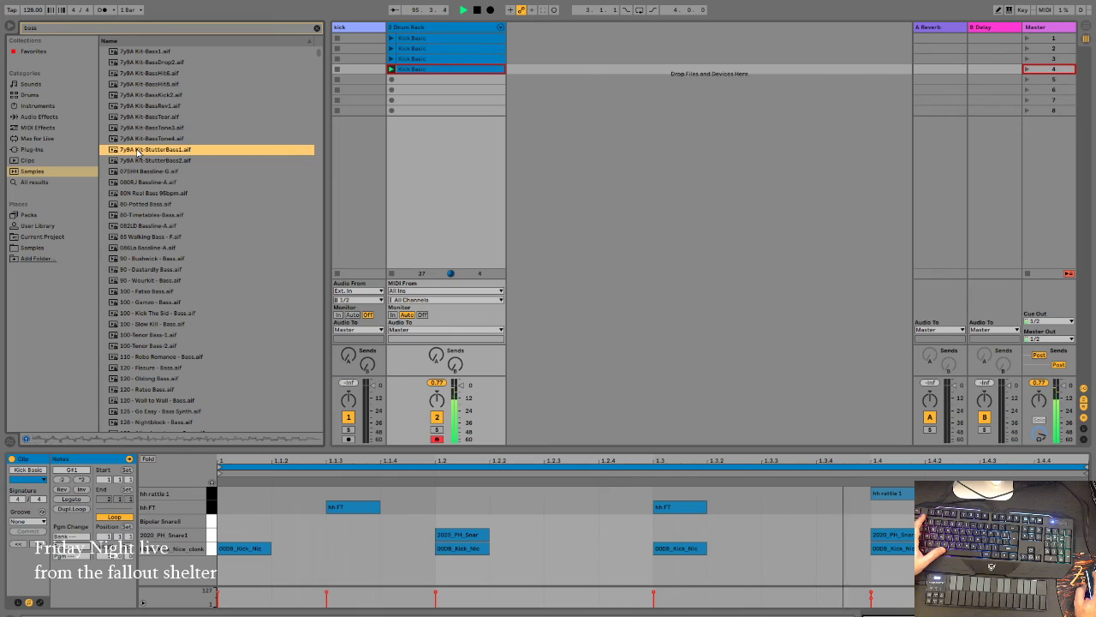
pyautogui.click(149, 205)
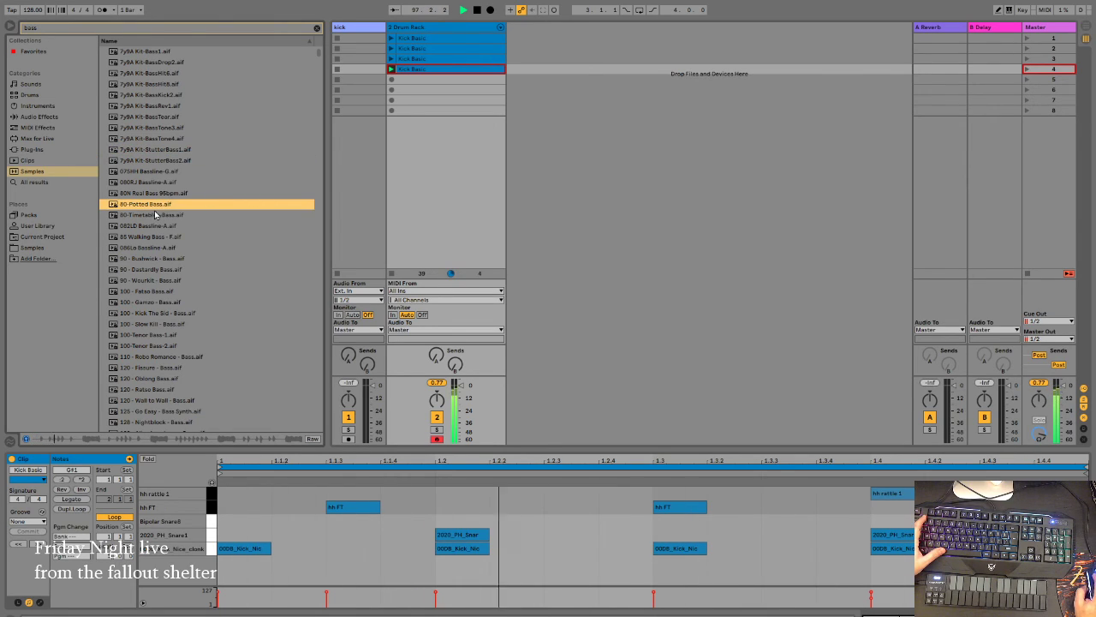
pyautogui.click(147, 226)
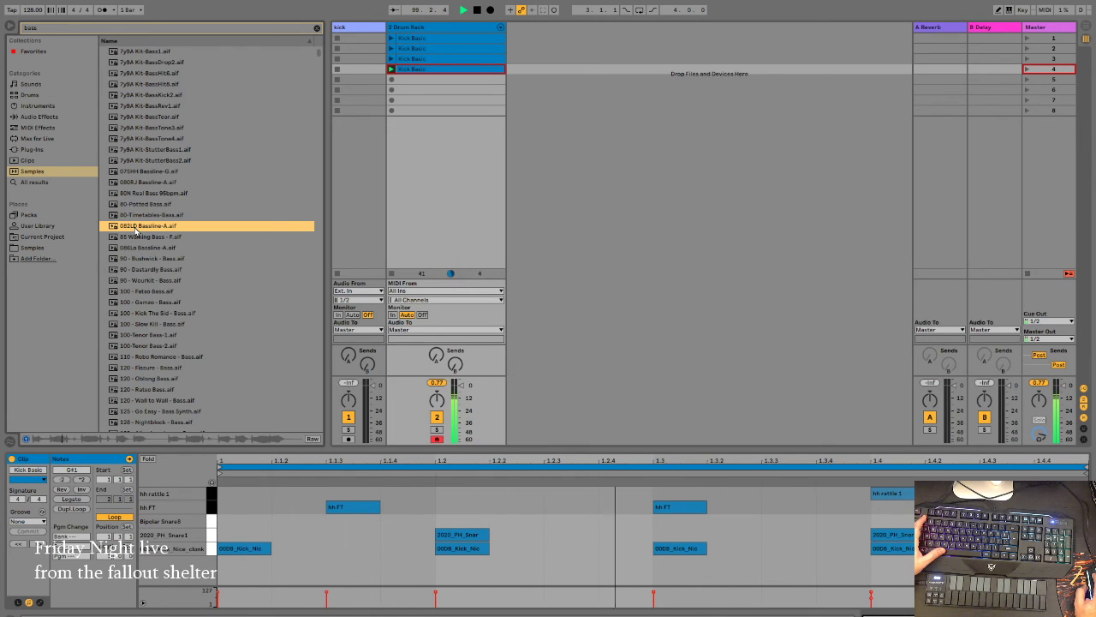
pyautogui.moveTo(135, 230); pyautogui.dragTo(530, 48)
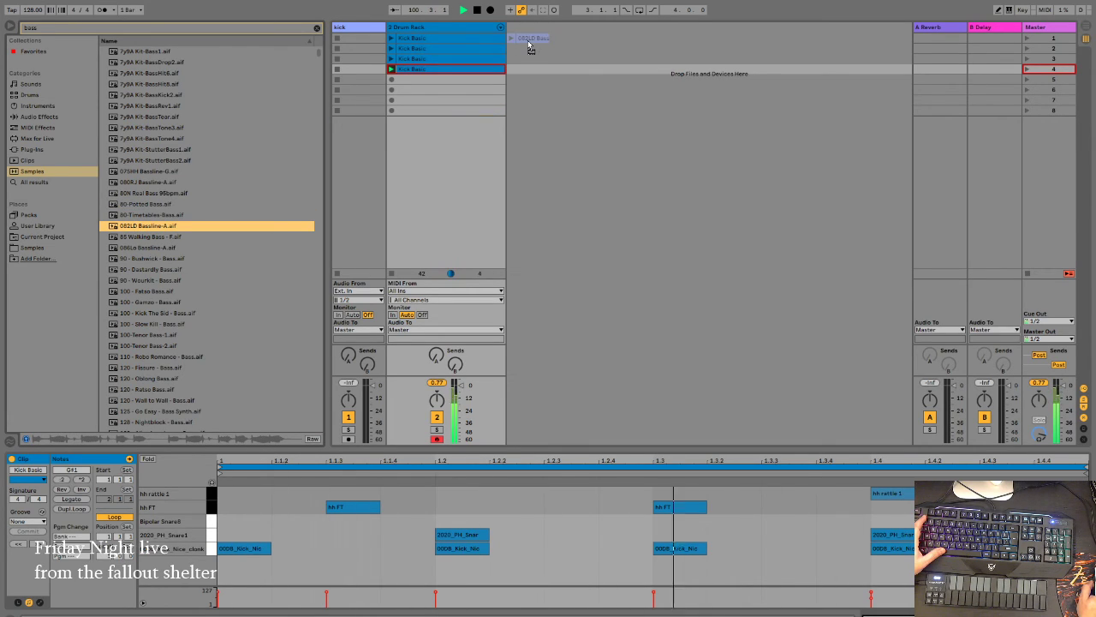
pyautogui.press('Escape')
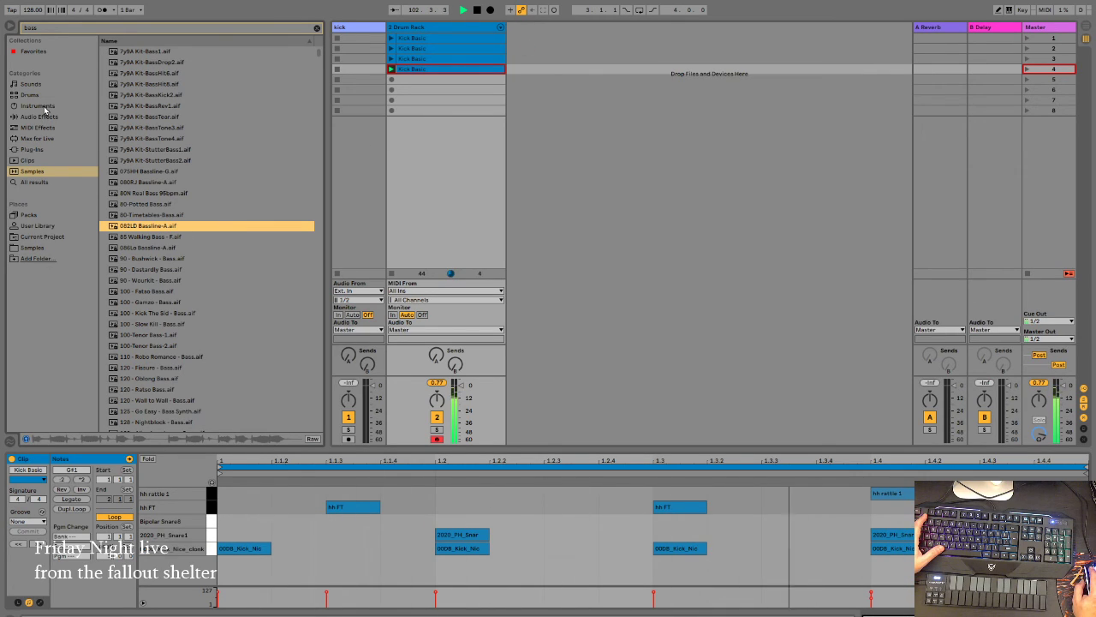
# Step: Look through the VST3 and VST plug-ins matching "bass", and examine the full VST plug-in list without the search filter
pyautogui.click(37, 138)
pyautogui.click(32, 149)
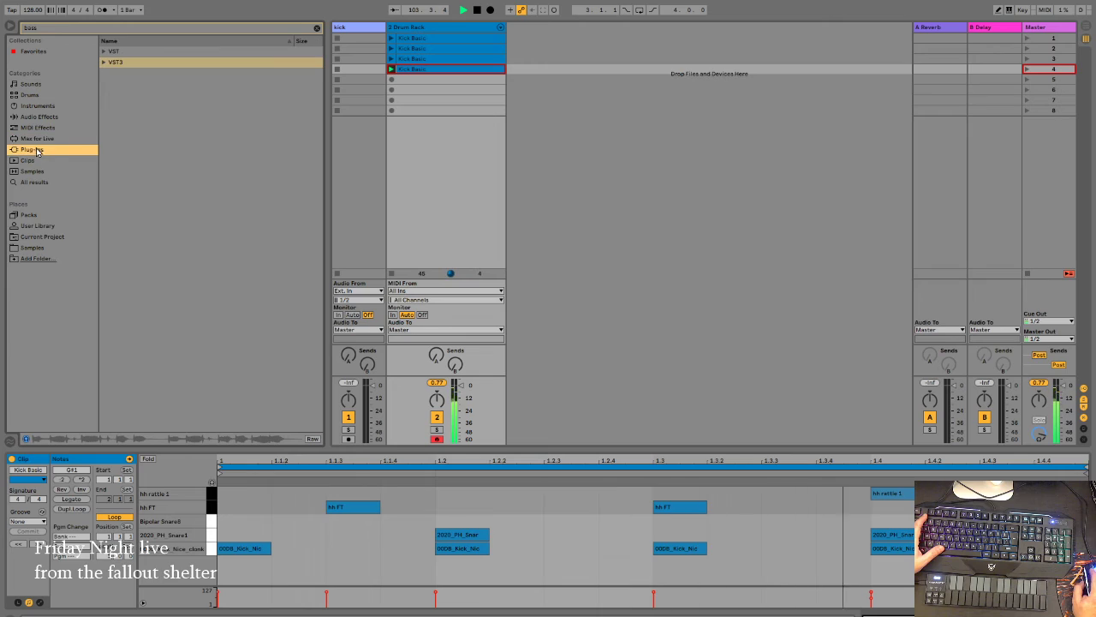
pyautogui.click(103, 62)
pyautogui.click(110, 73)
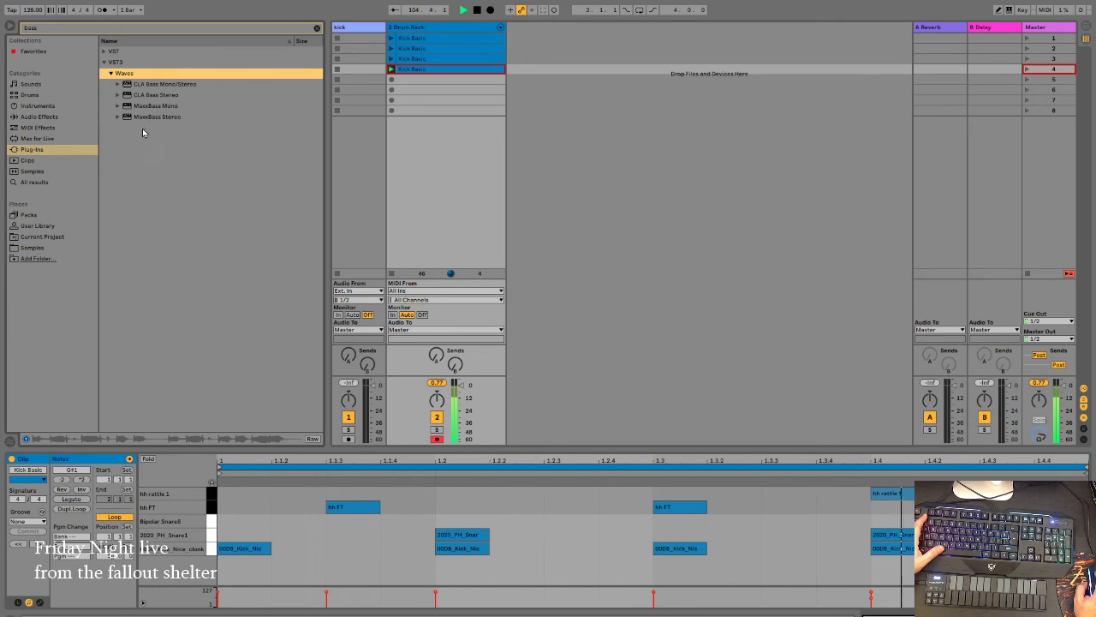
pyautogui.click(103, 52)
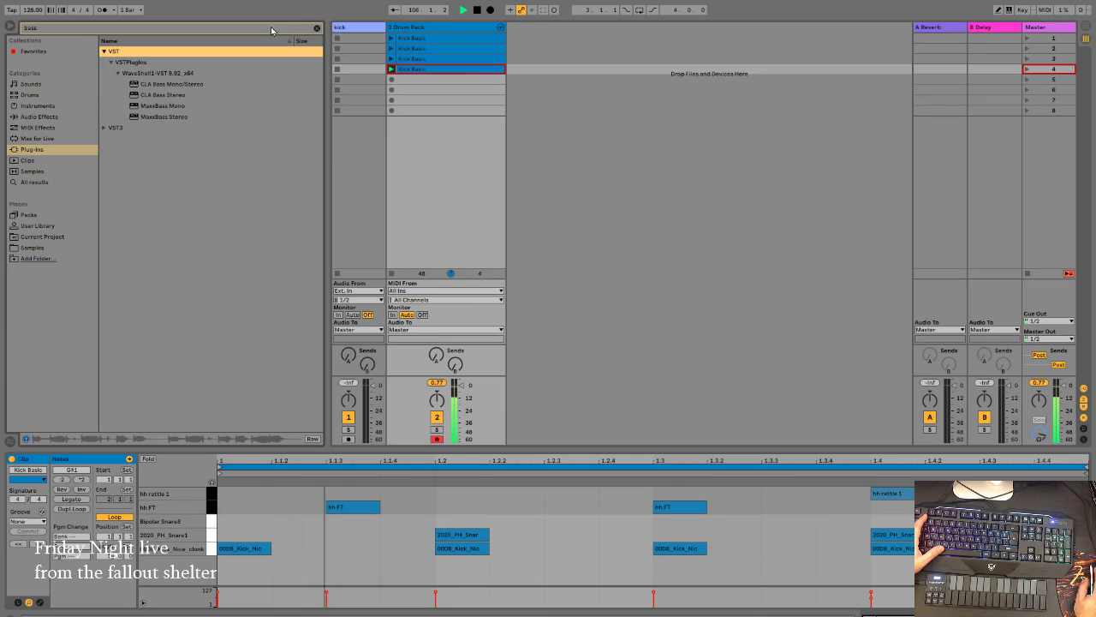
pyautogui.click(316, 28)
pyautogui.scroll(-6, 179, 326)
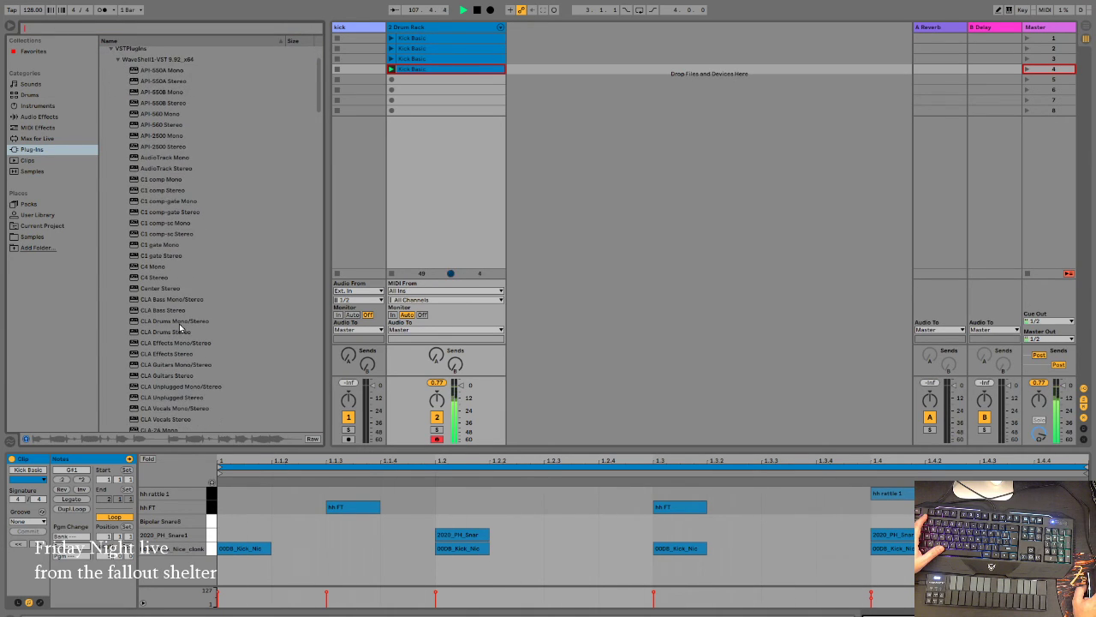
pyautogui.scroll(-15, 180, 326)
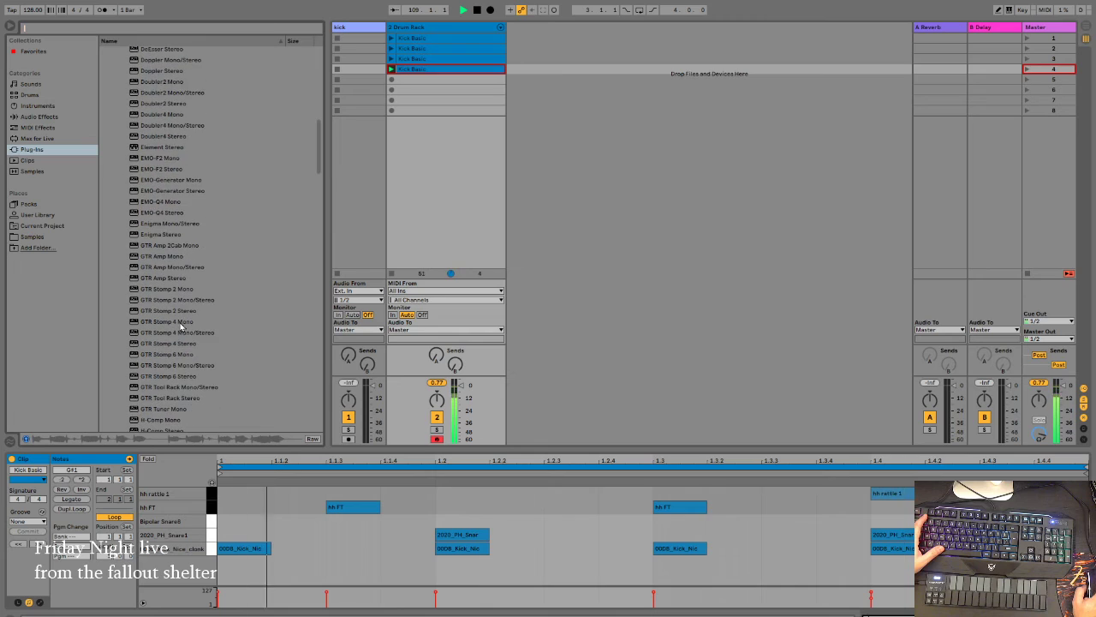
pyautogui.scroll(-12, 181, 324)
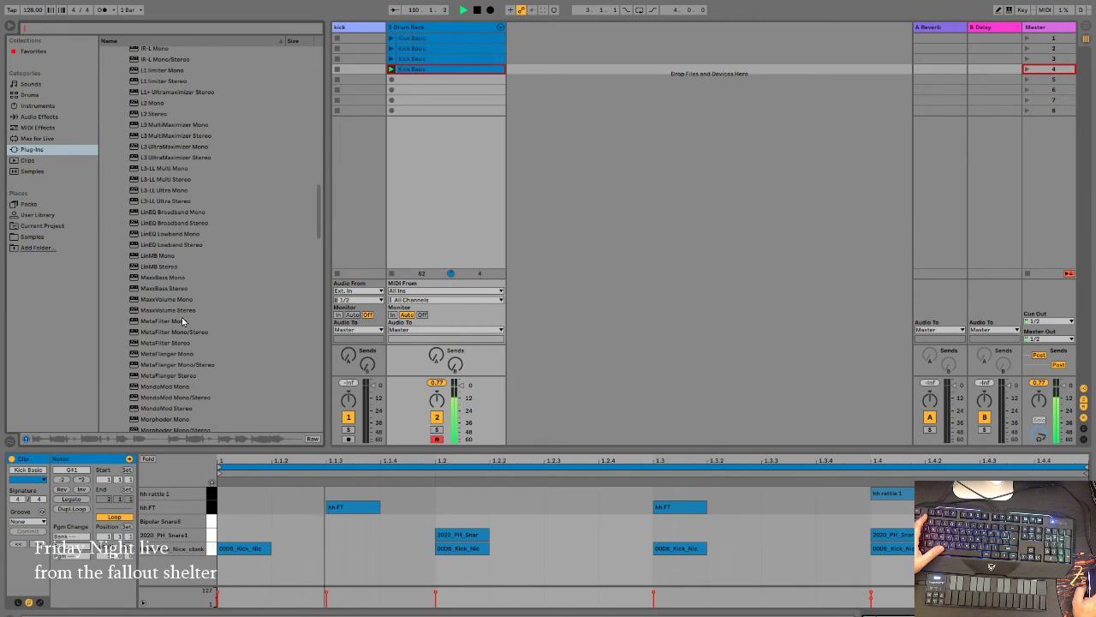
pyautogui.scroll(-15, 183, 322)
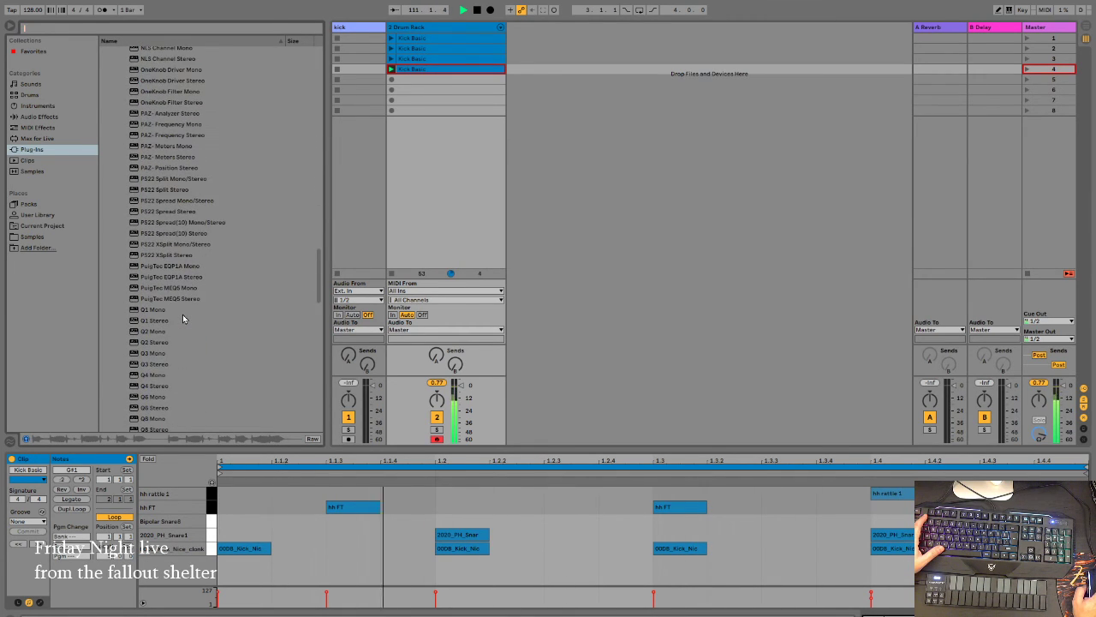
pyautogui.scroll(-15, 182, 320)
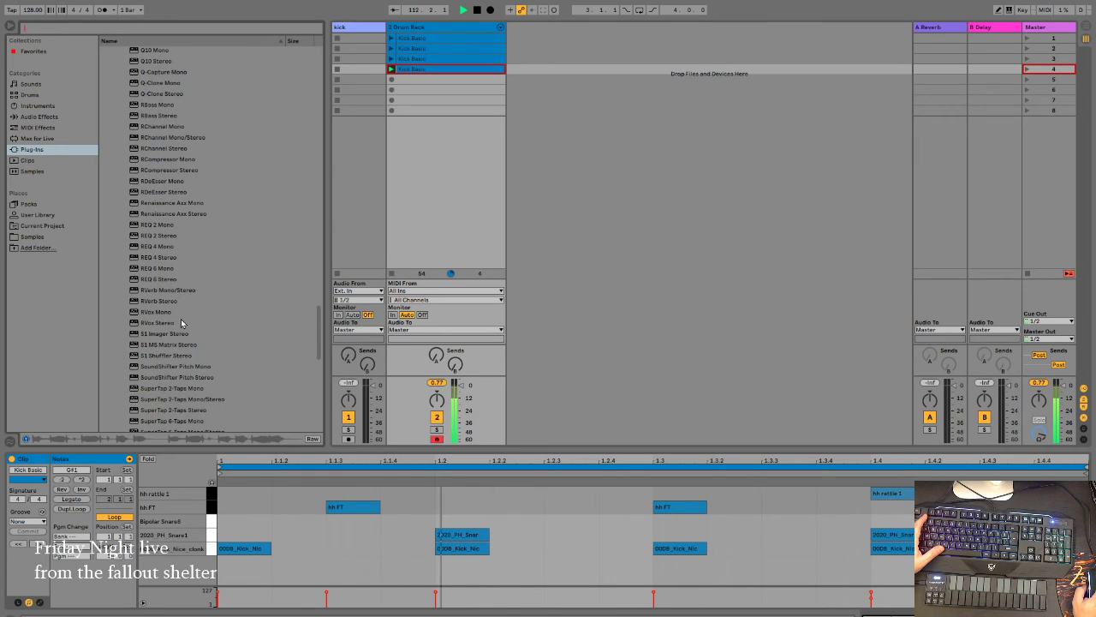
pyautogui.scroll(-3, 180, 319)
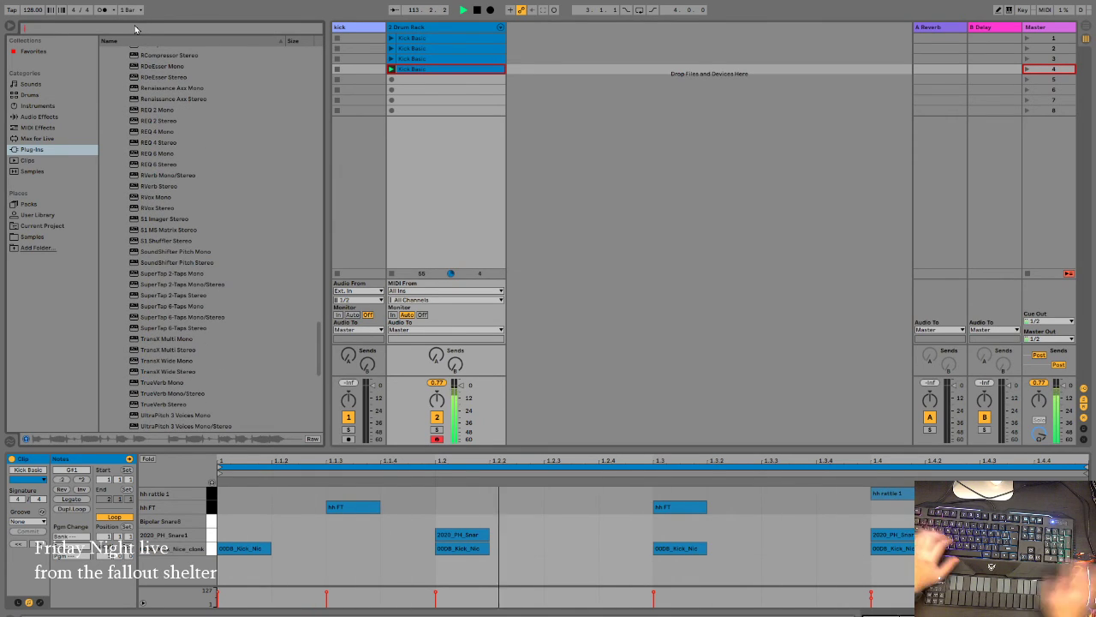
# Step: Search the plug-ins for "mass" and load Native Instruments' Massive onto a new MIDI track
pyautogui.click(134, 28)
pyautogui.write('mass')
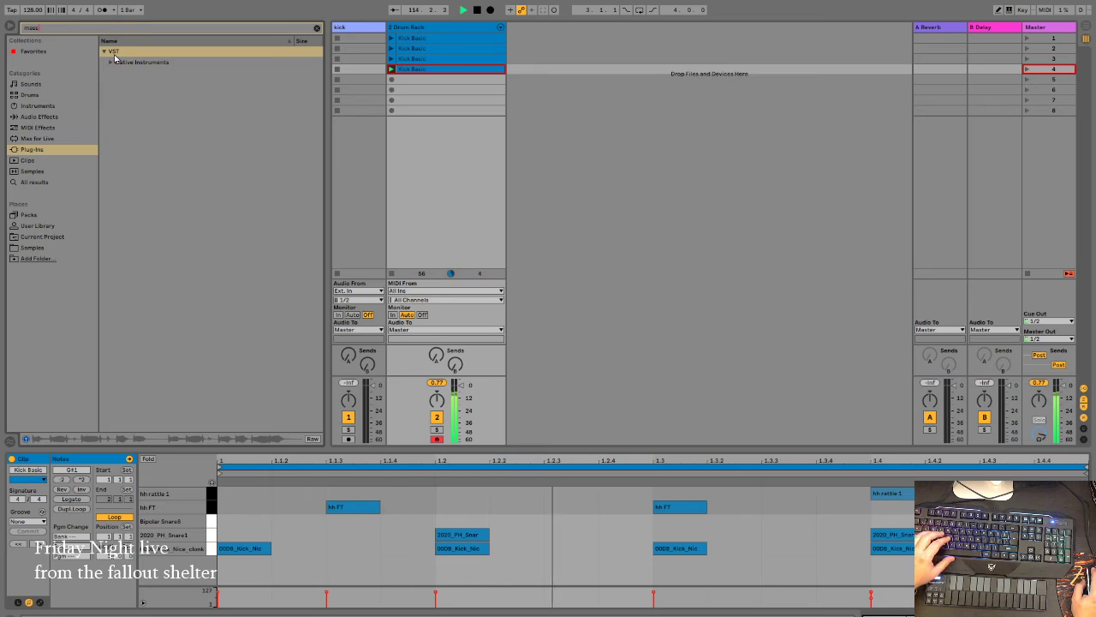
pyautogui.click(112, 63)
pyautogui.press('Down')
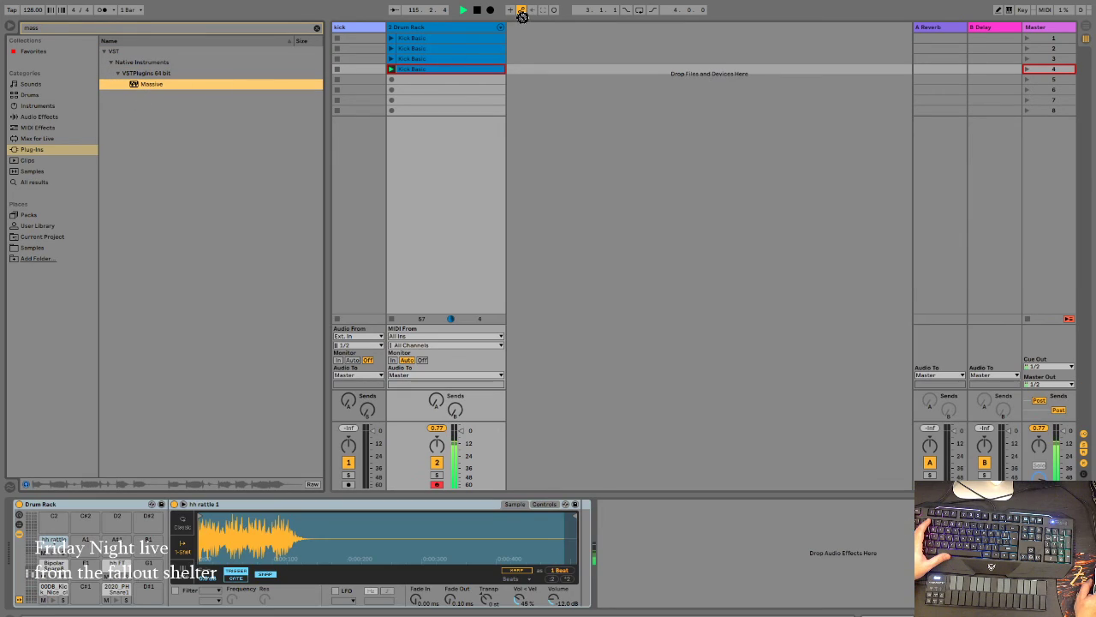
pyautogui.press('Right')
pyautogui.press('Down')
pyautogui.hotkey('shift', 'Tab')
pyautogui.press('Return')
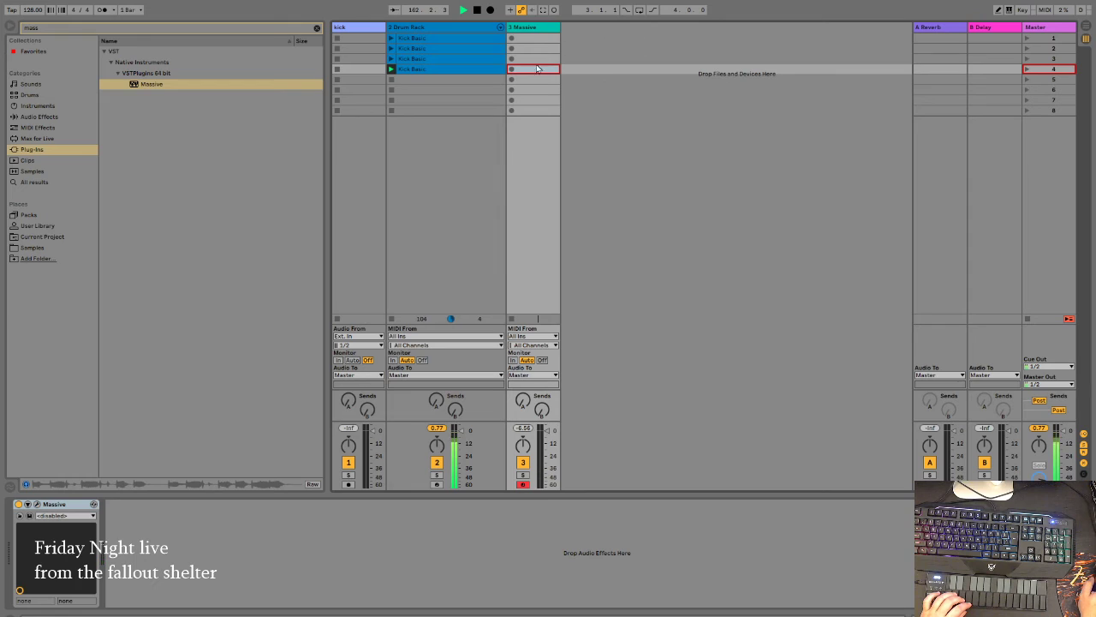
# Step: Create an empty clip in the Massive track's first slot and record a bass line alternating E1 and G1 into its second slot
pyautogui.click(527, 39)
pyautogui.doubleClick(527, 40)
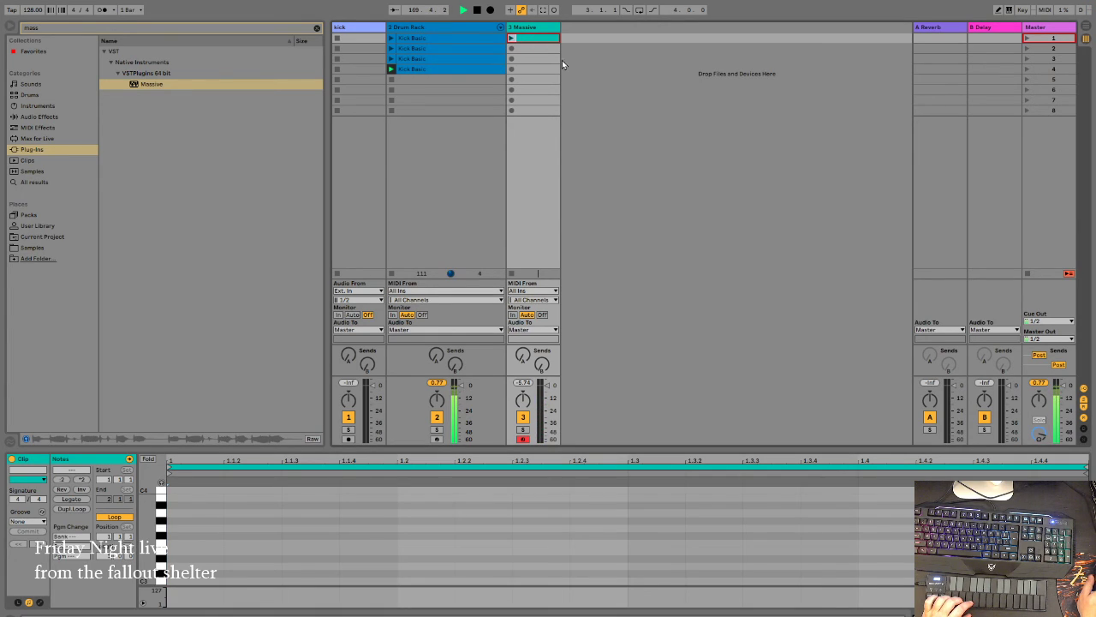
pyautogui.click(512, 49)
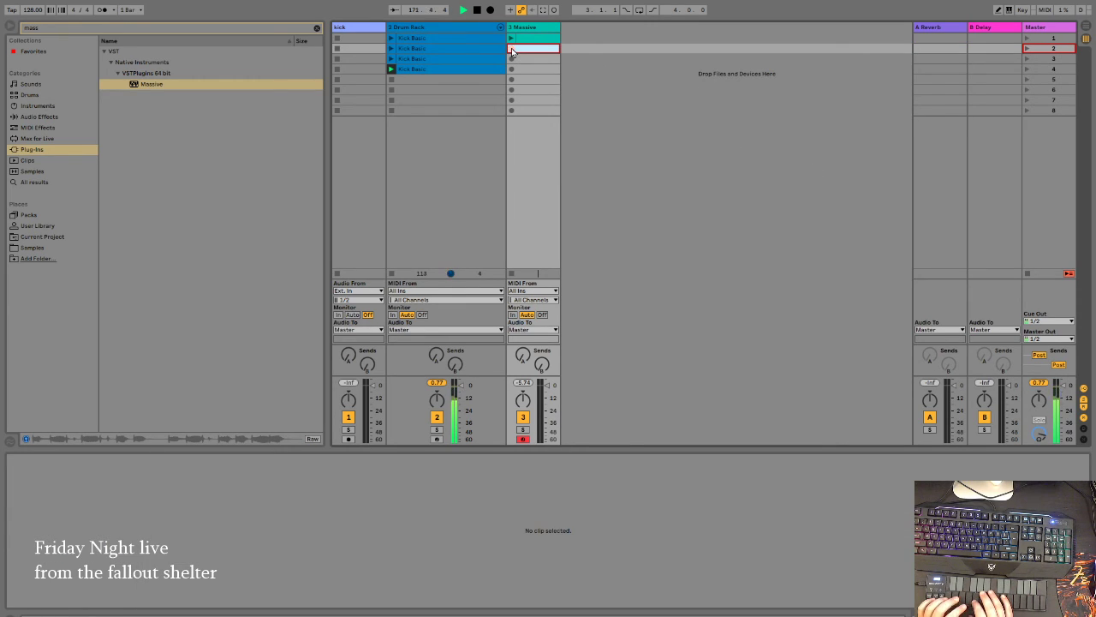
pyautogui.click(511, 48)
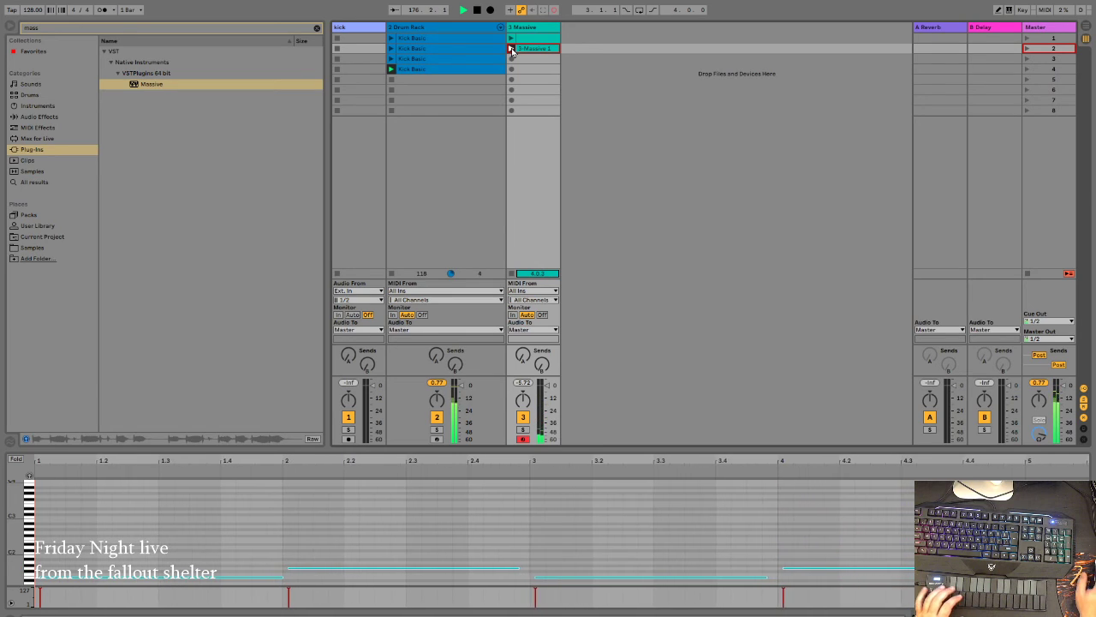
pyautogui.click(511, 49)
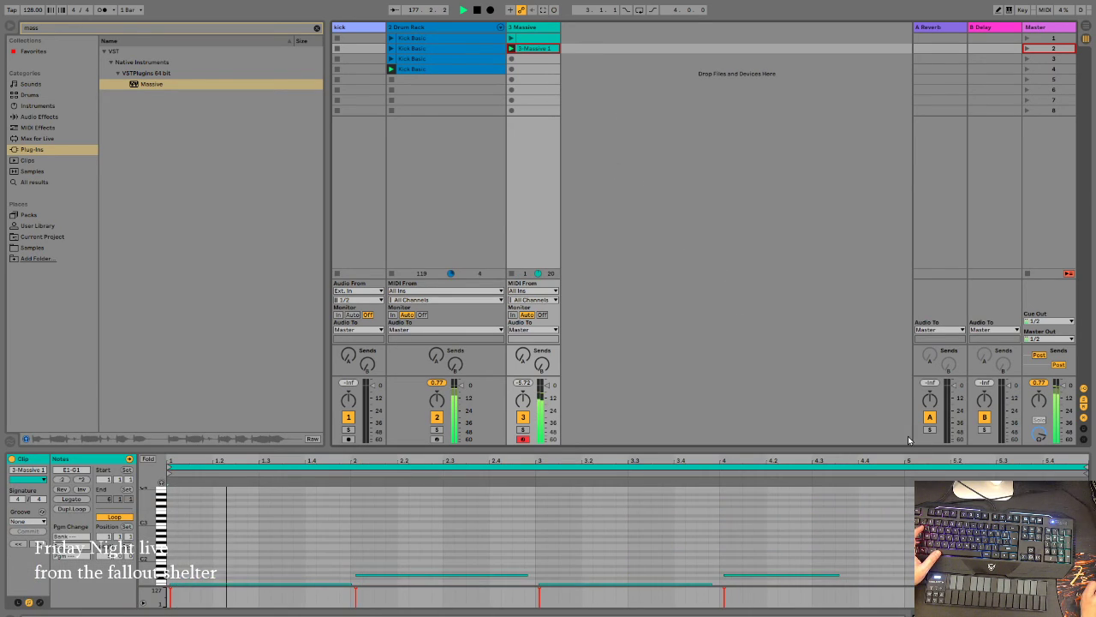
# Step: Shorten the recorded Massive clip's loop to four bars and stretch the last G1 note to fill bar 4
pyautogui.moveTo(1086, 467); pyautogui.dragTo(906, 467)
pyautogui.click(827, 576)
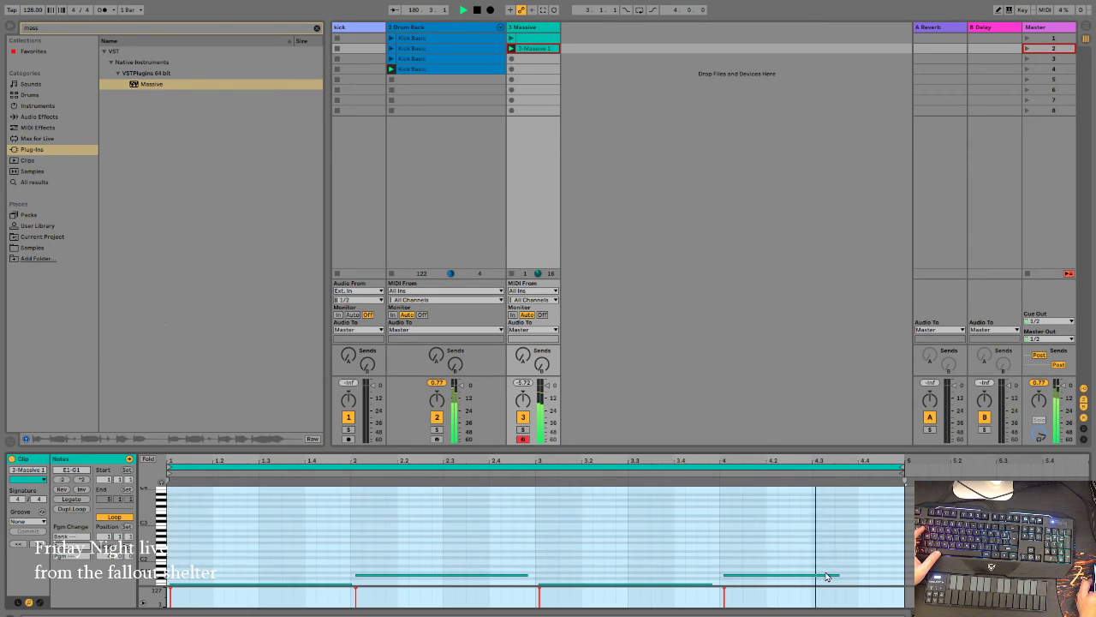
pyautogui.click(833, 577)
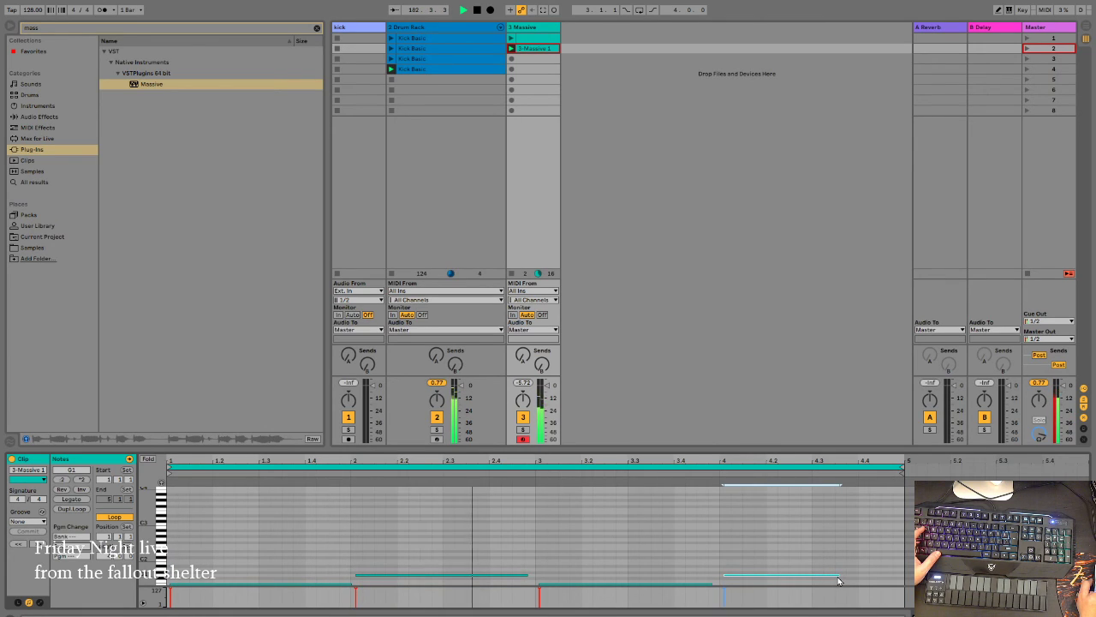
pyautogui.moveTo(839, 582); pyautogui.dragTo(905, 573)
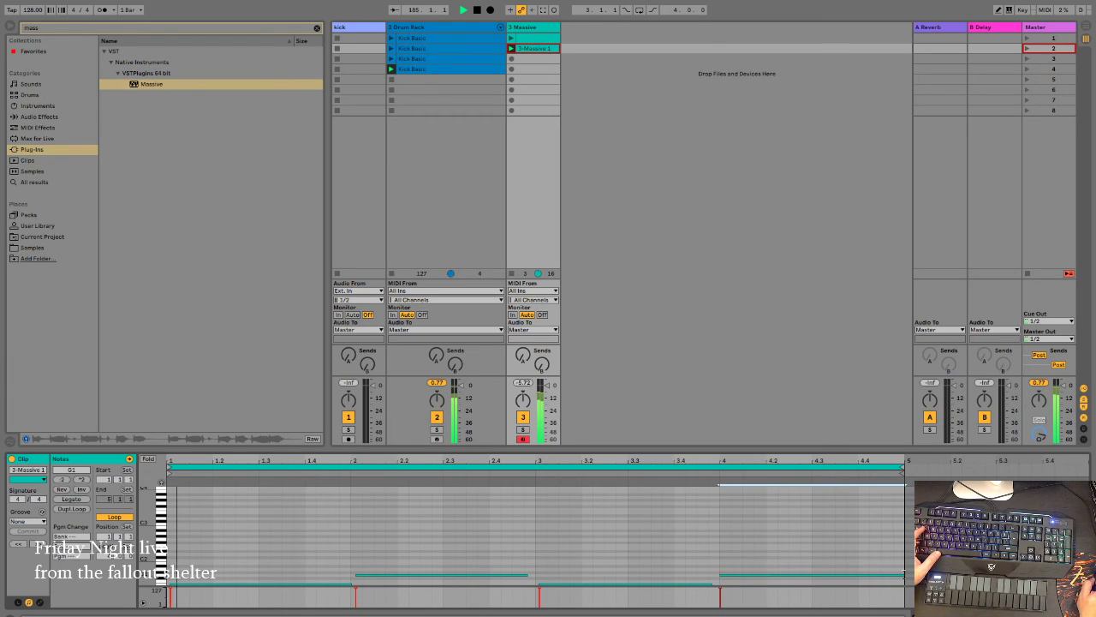
# Step: Stretch the first G1 note to fill bar 2 and align the second E1 note's start with bar 3
pyautogui.click(361, 577)
pyautogui.moveTo(356, 575); pyautogui.dragTo(351, 574)
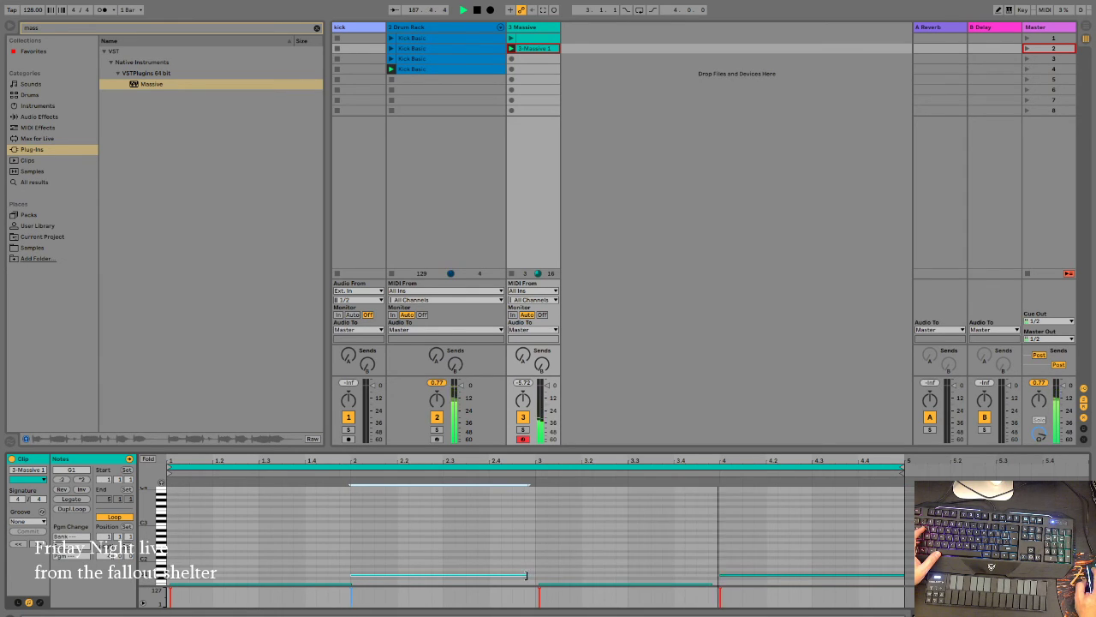
pyautogui.moveTo(526, 574); pyautogui.dragTo(536, 575)
pyautogui.click(543, 586)
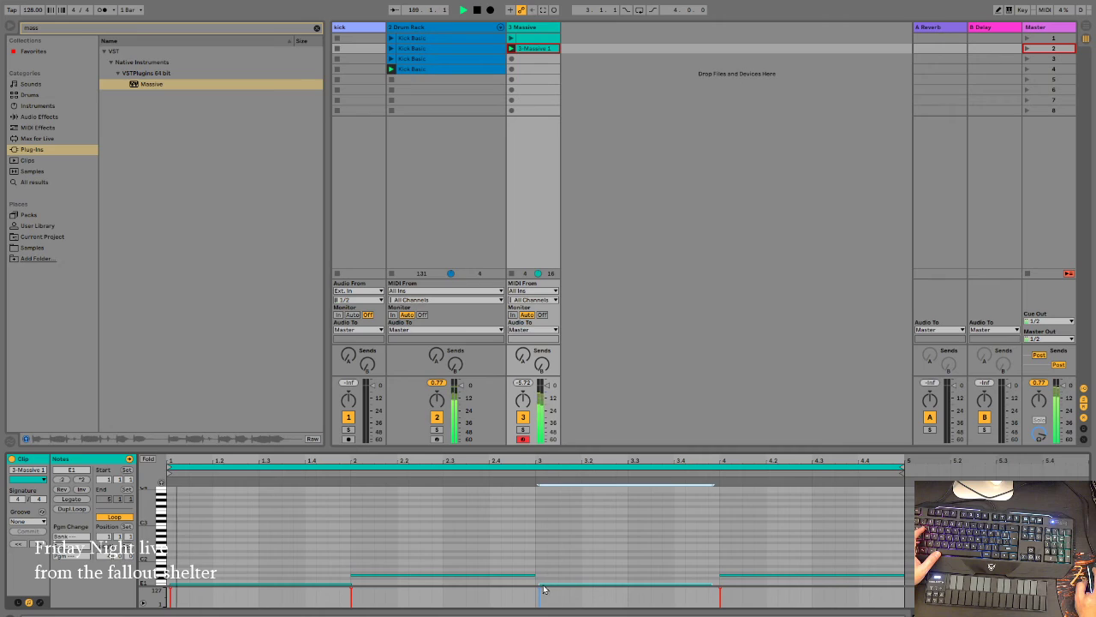
pyautogui.moveTo(540, 585); pyautogui.dragTo(536, 586)
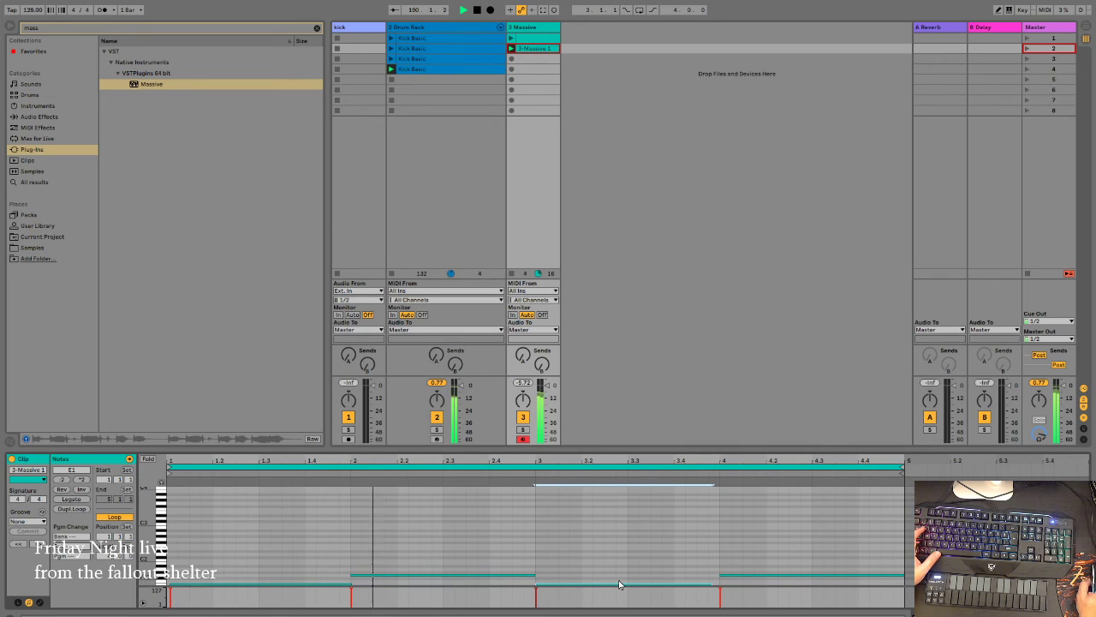
pyautogui.scroll(-2, 620, 585)
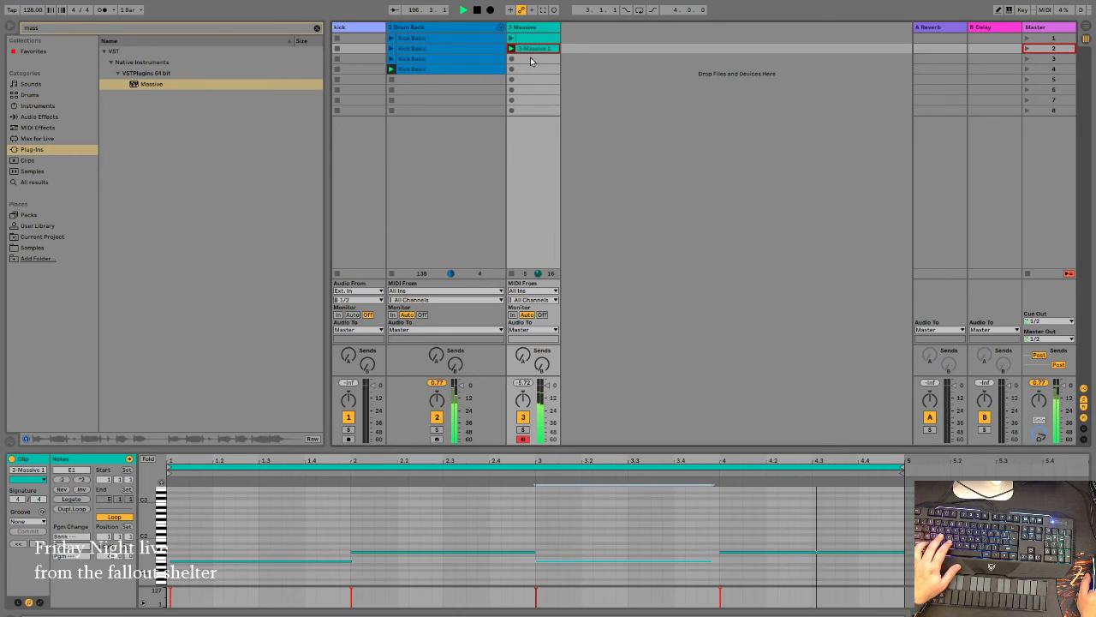
# Step: Duplicate the recorded Massive clip into the third slot and open the copy's notes
pyautogui.hotkey('ctrl', 'd')
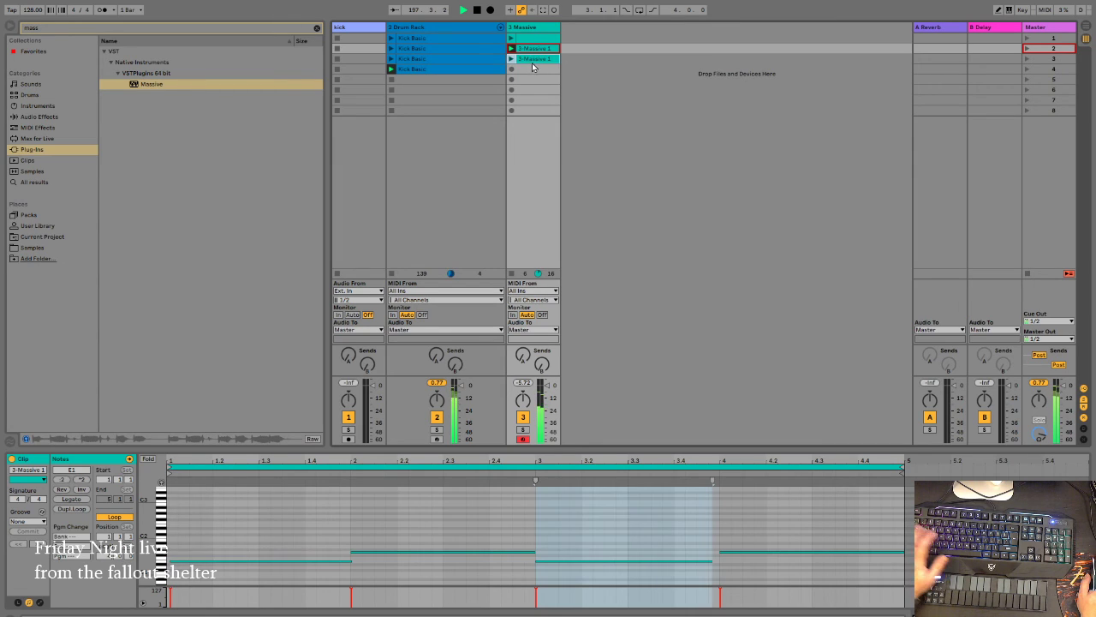
pyautogui.click(533, 60)
pyautogui.click(328, 550)
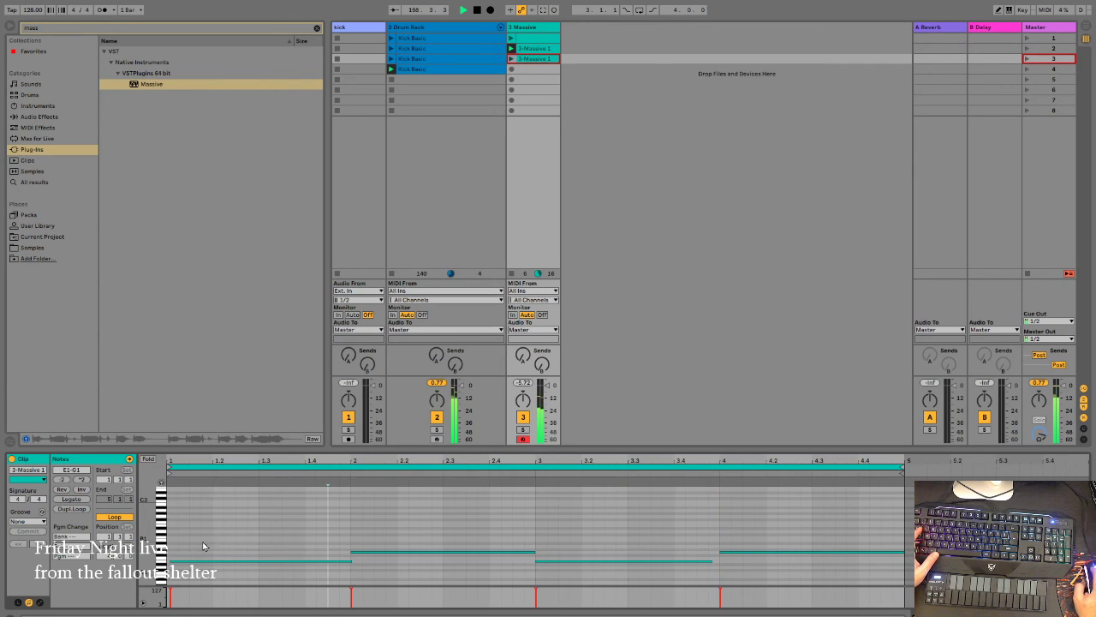
# Step: Add E2 notes filling bars 1 and 3 above the bass line in the third Massive clip
pyautogui.moveTo(193, 506); pyautogui.dragTo(843, 565)
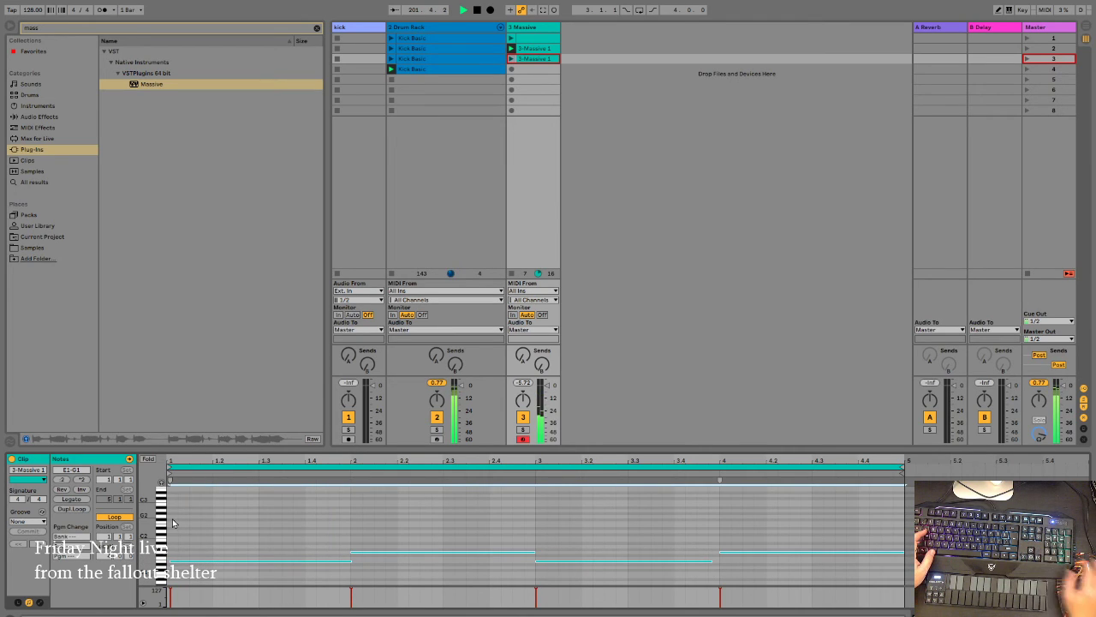
pyautogui.click(171, 549)
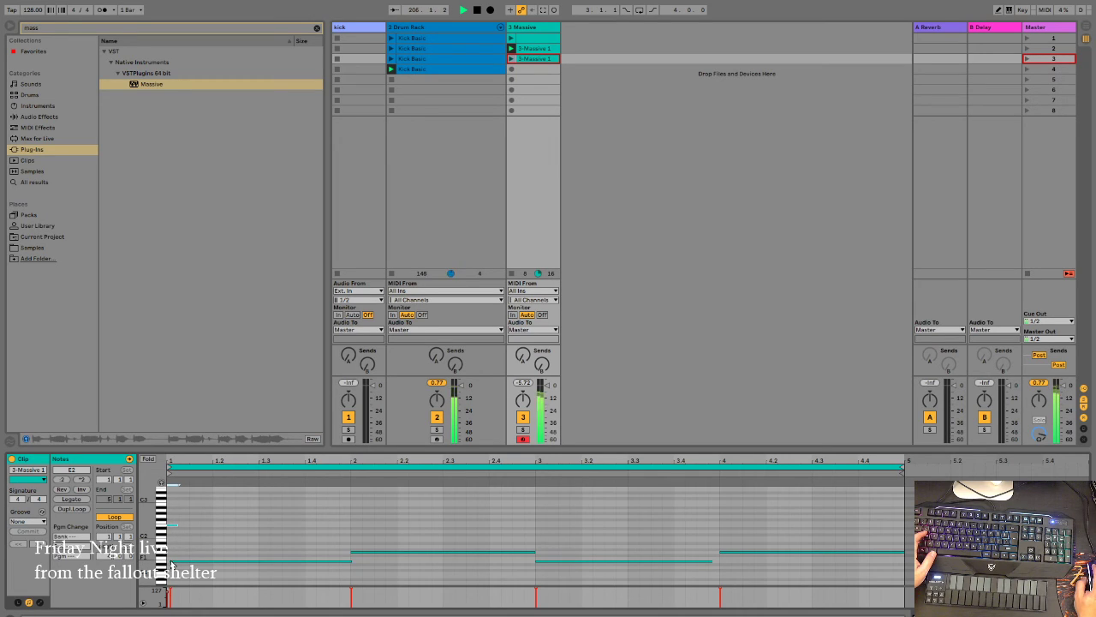
pyautogui.click(171, 561)
pyautogui.click(173, 526)
pyautogui.moveTo(176, 525); pyautogui.dragTo(351, 524)
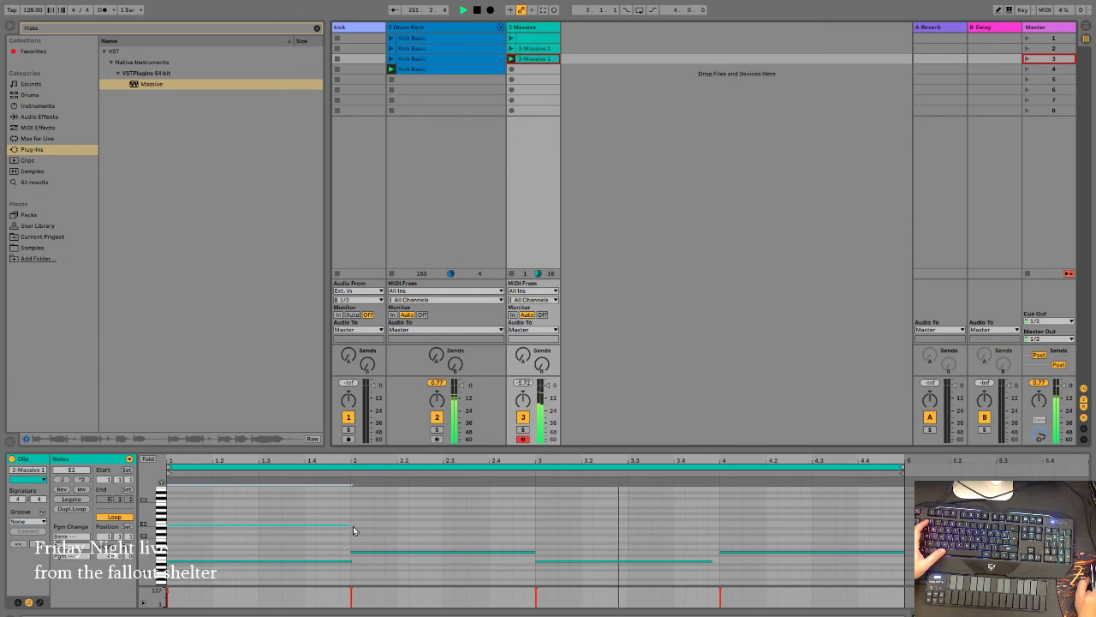
pyautogui.doubleClick(540, 526)
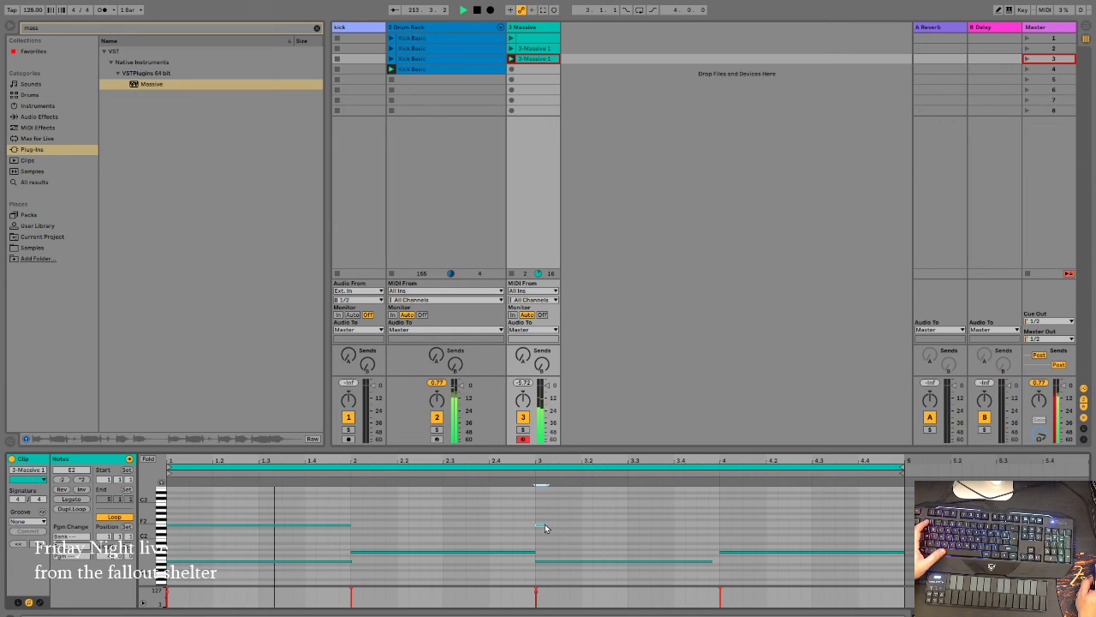
pyautogui.moveTo(545, 525); pyautogui.dragTo(719, 526)
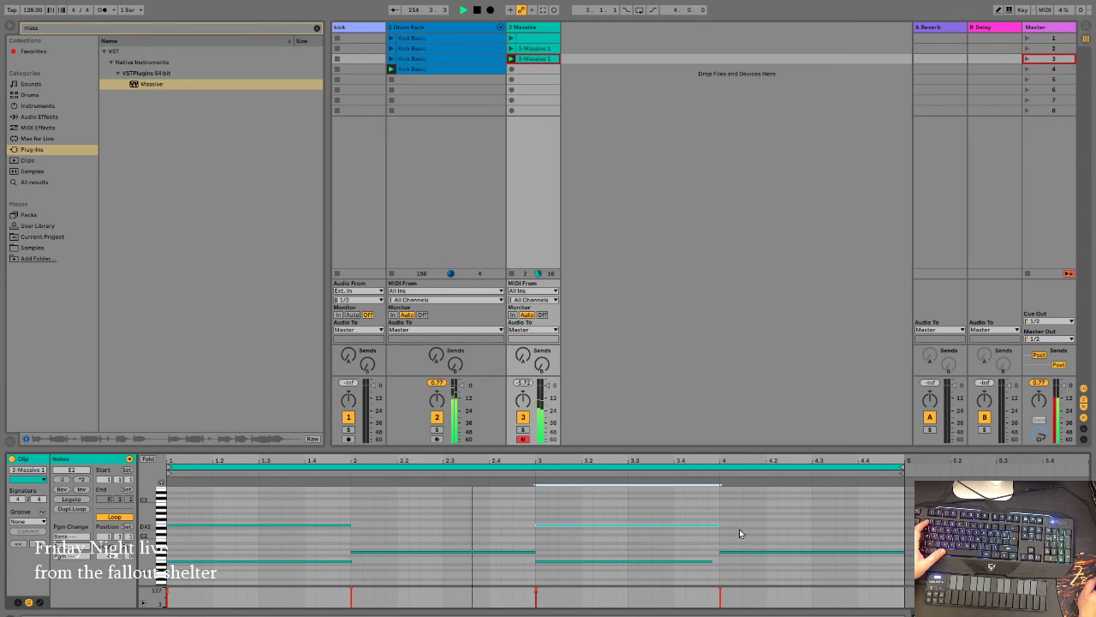
# Step: Add G2 notes filling bars 4 and 2 in the third Massive clip
pyautogui.doubleClick(723, 515)
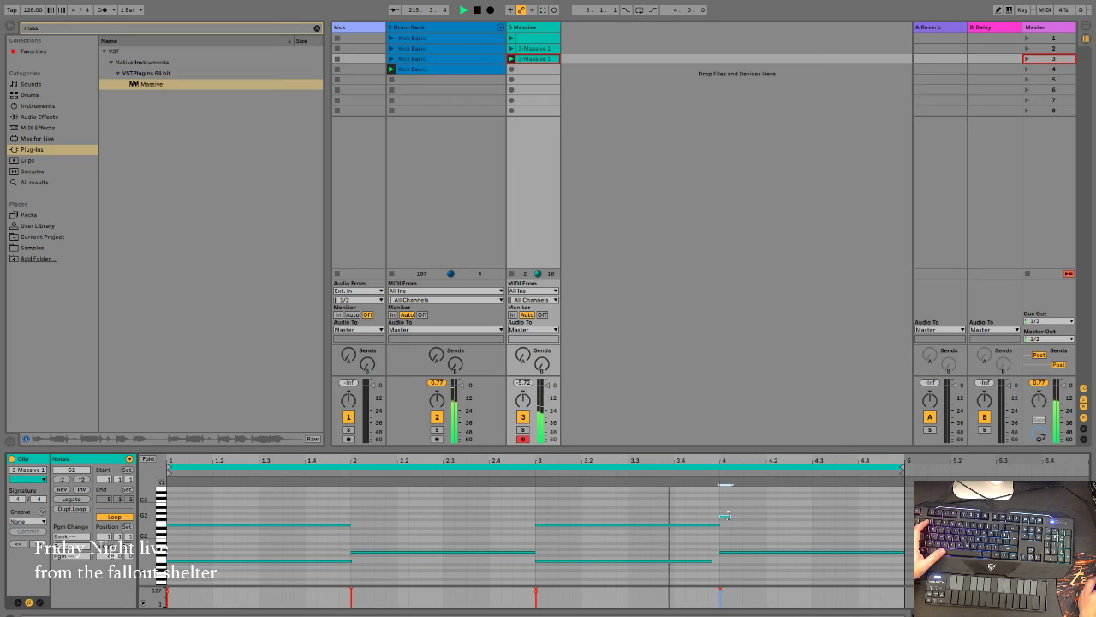
pyautogui.moveTo(728, 515); pyautogui.dragTo(906, 514)
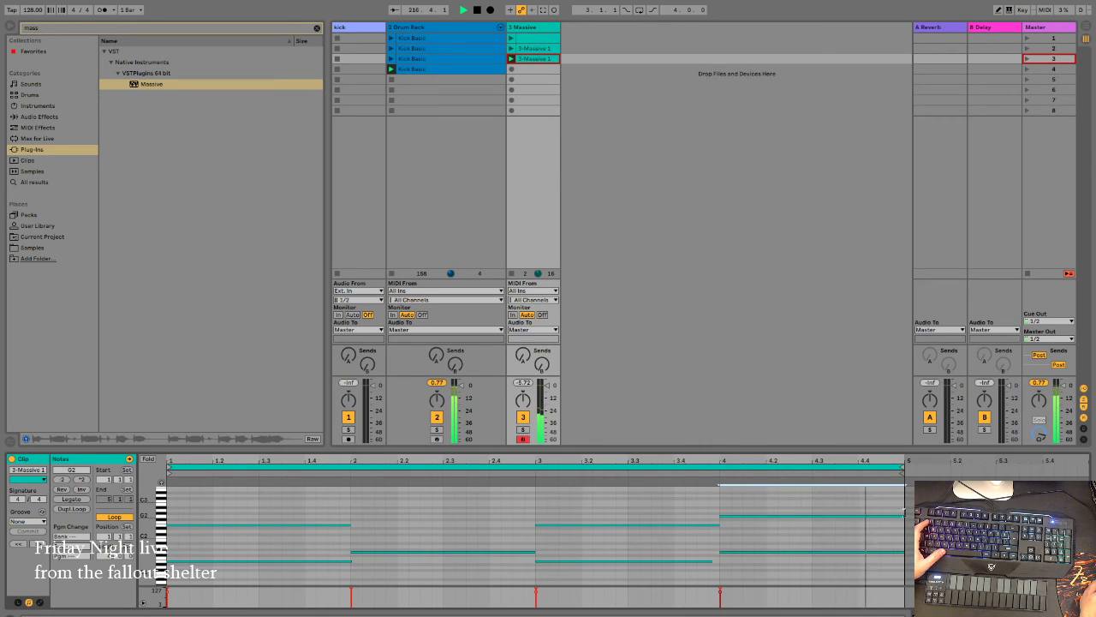
pyautogui.doubleClick(352, 515)
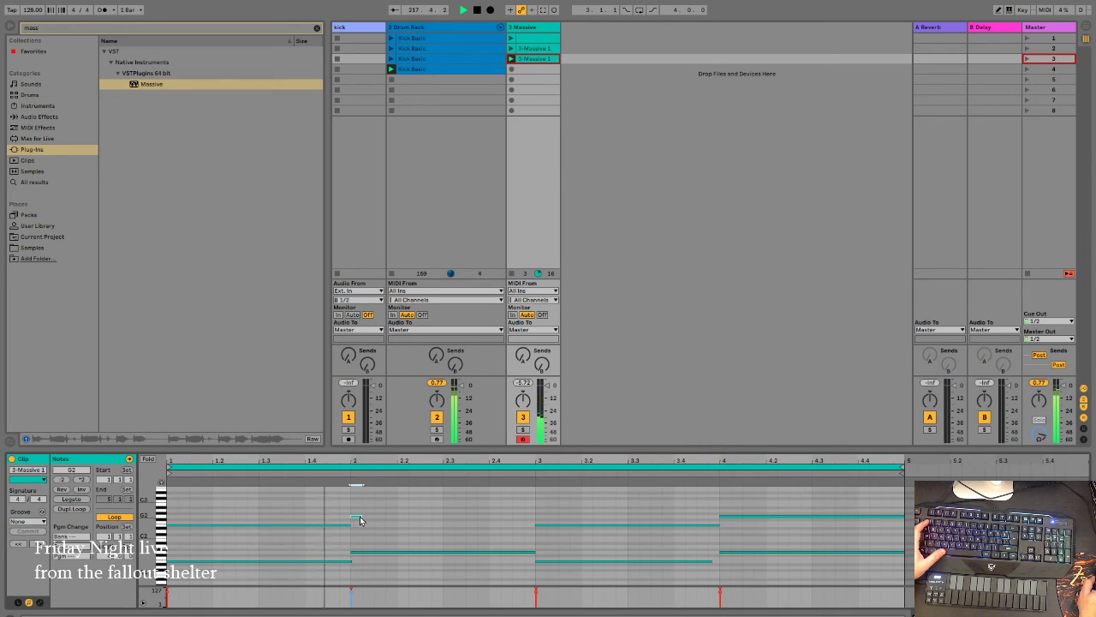
pyautogui.moveTo(360, 515); pyautogui.dragTo(537, 515)
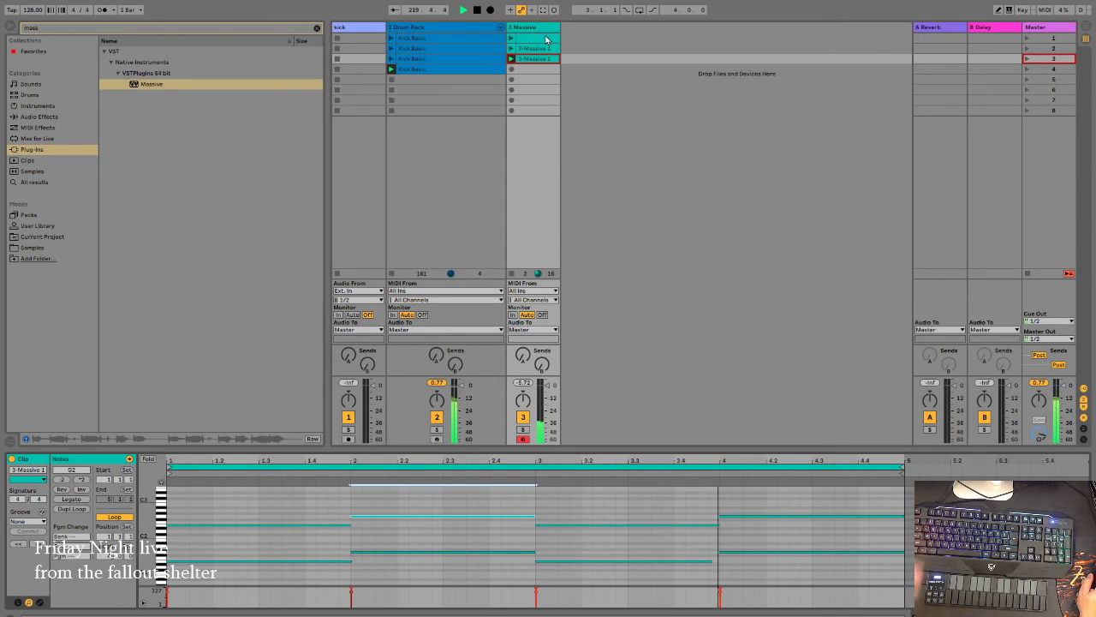
# Step: Find the Arpeggiator MIDI effect by searching "arp", add it before Massive on the Massive track, and clear the search
pyautogui.click(316, 27)
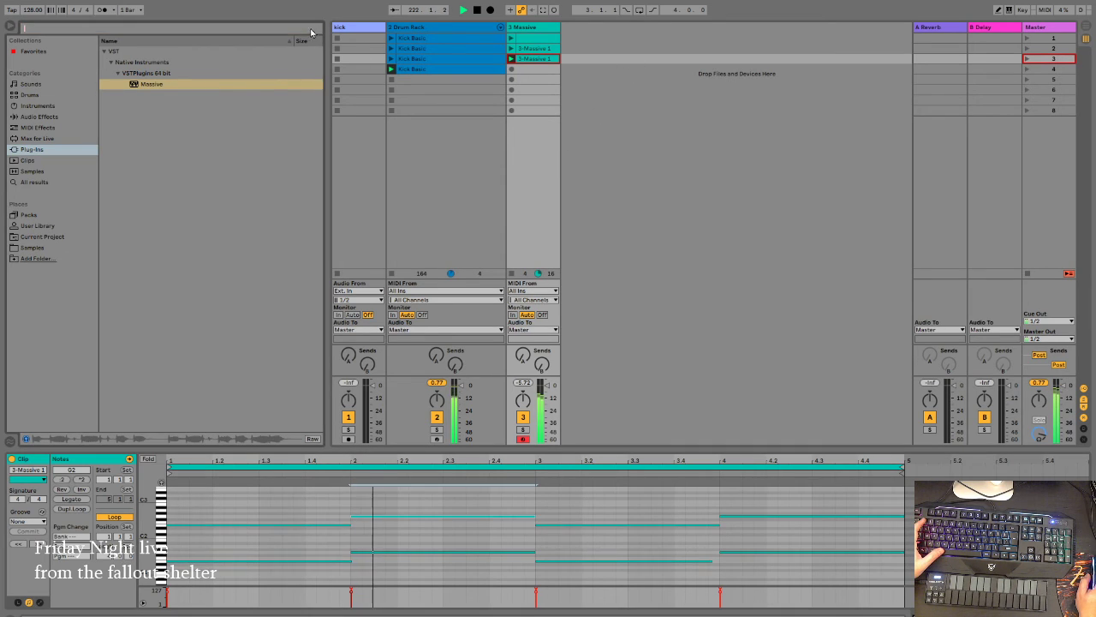
pyautogui.write('arp')
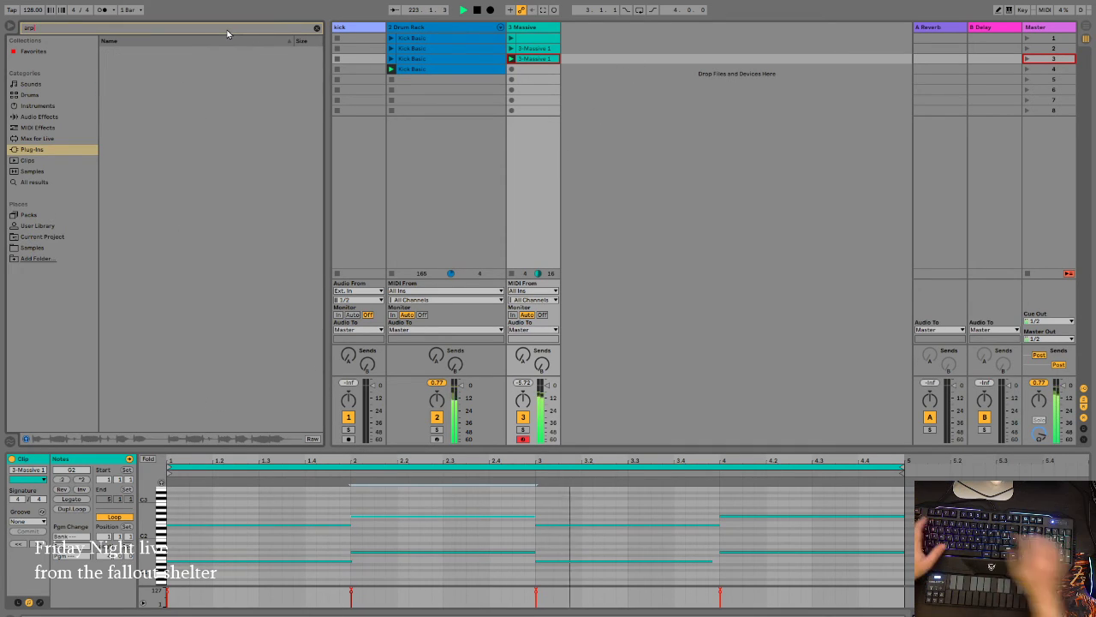
pyautogui.click(77, 106)
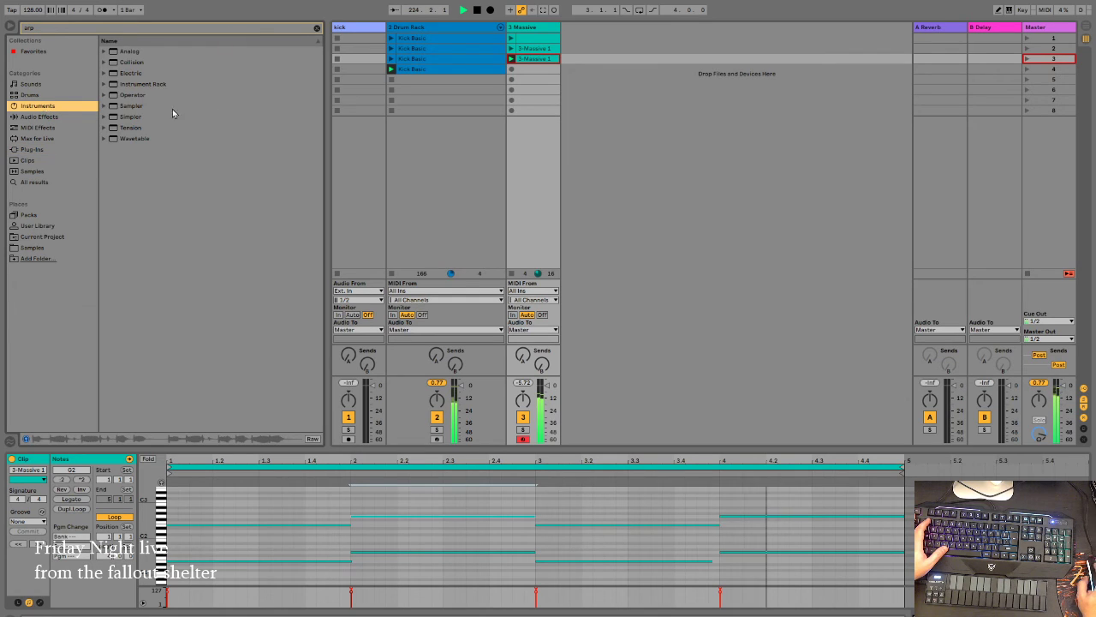
pyautogui.click(45, 120)
pyautogui.click(45, 127)
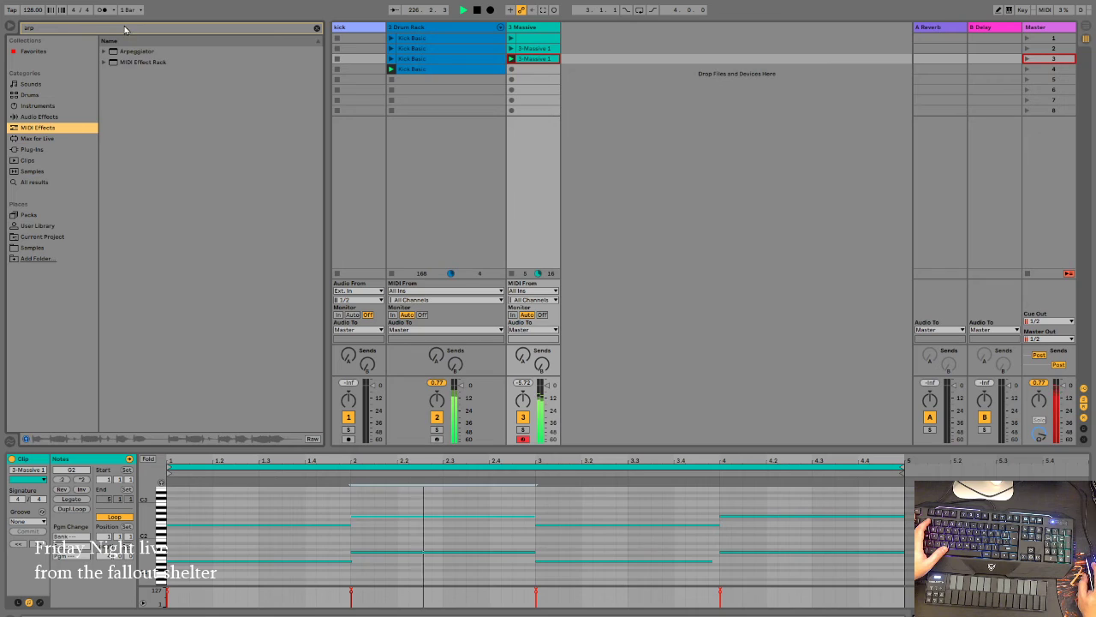
pyautogui.moveTo(202, 49); pyautogui.dragTo(523, 150)
pyautogui.click(317, 30)
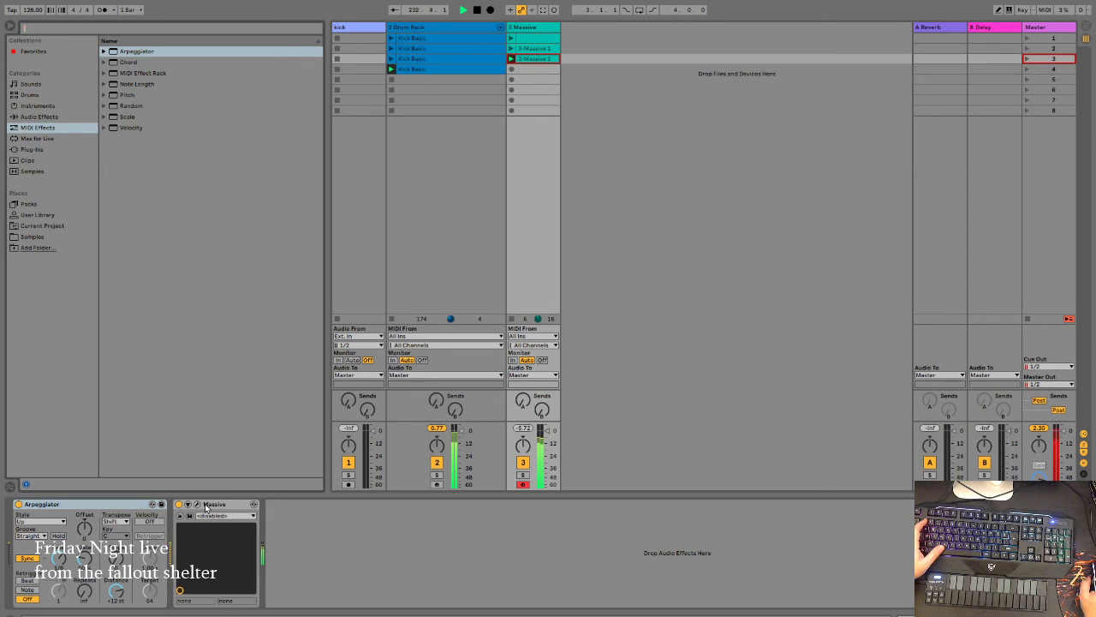
pyautogui.click(548, 431)
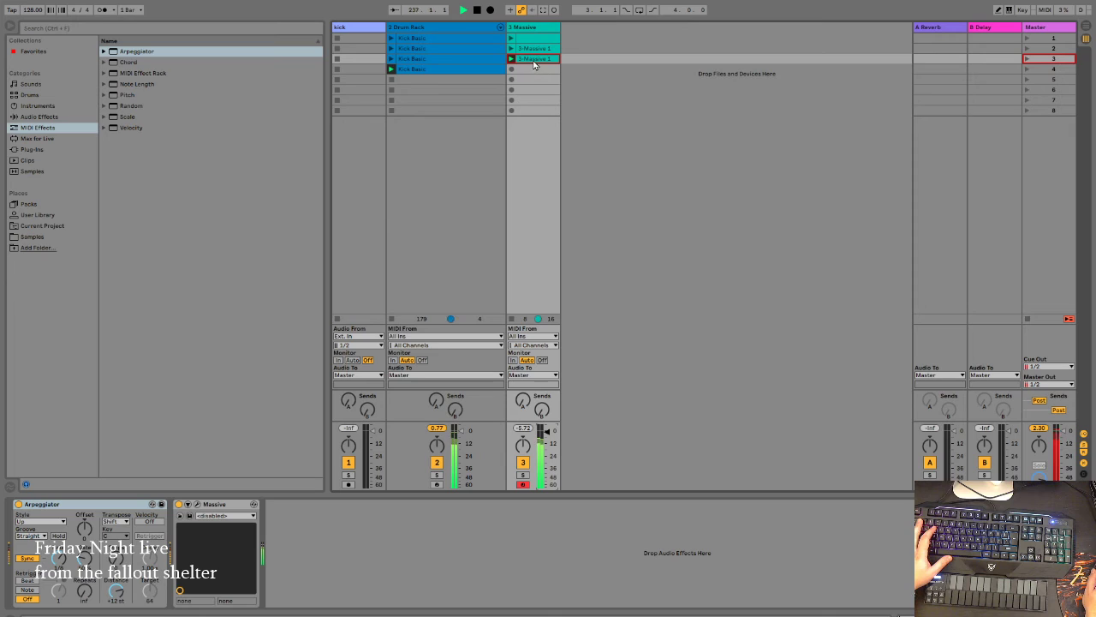
# Step: Duplicate the third Massive clip into the fourth slot and add an E3 note filling bar 1 of the copy
pyautogui.hotkey('ctrl', 'd')
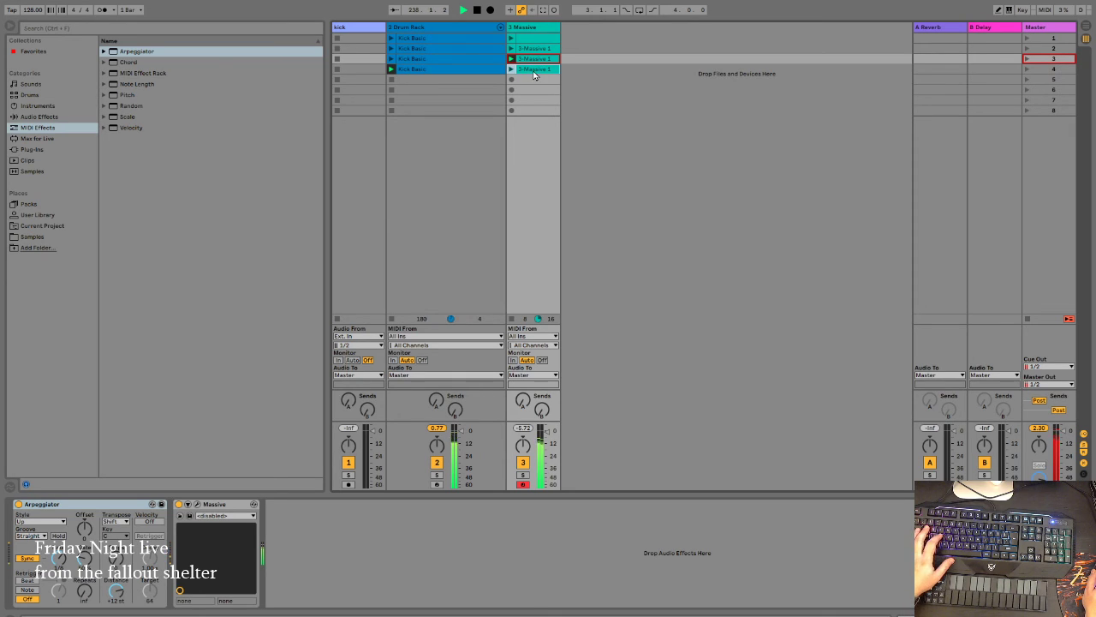
pyautogui.click(531, 74)
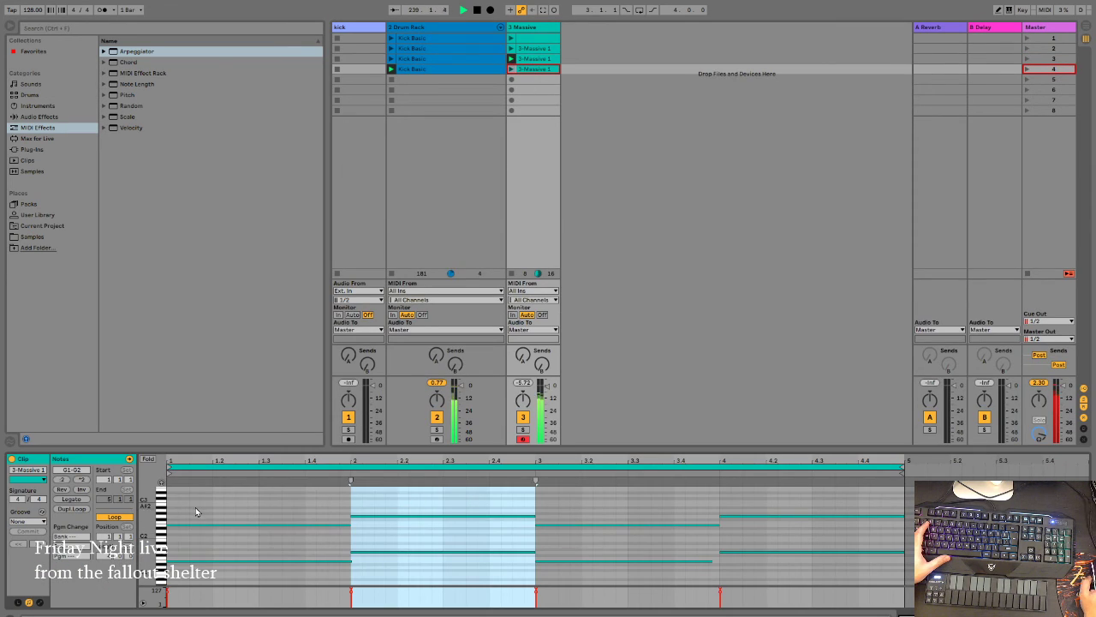
pyautogui.scroll(2, 195, 507)
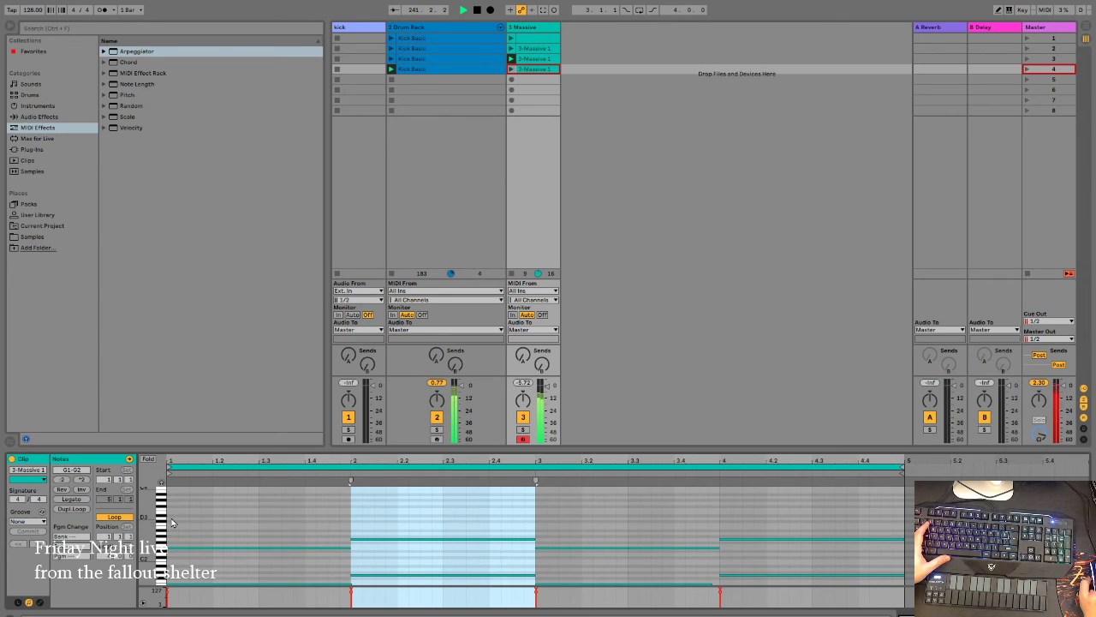
pyautogui.click(169, 516)
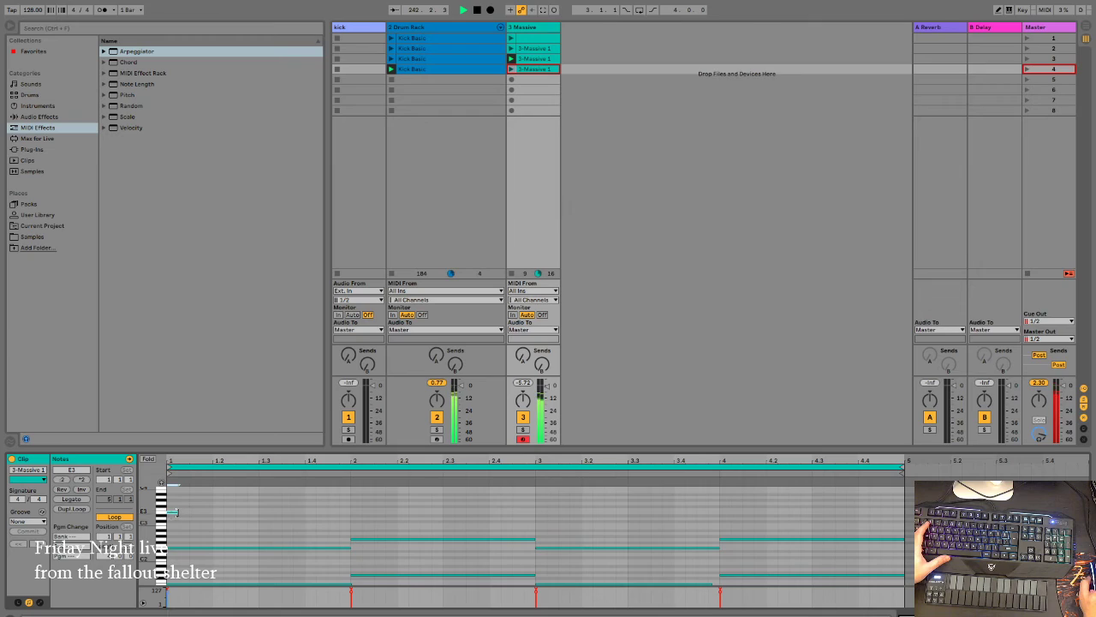
pyautogui.moveTo(174, 512); pyautogui.dragTo(351, 512)
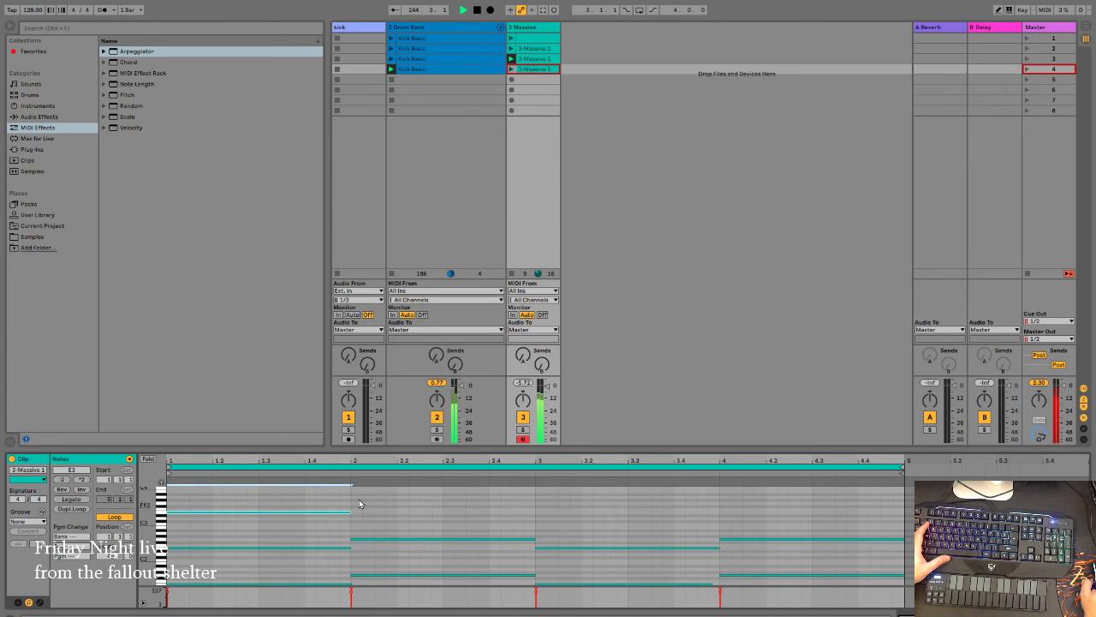
# Step: Launch the fourth Massive clip and add an E3 note filling its bar 3
pyautogui.click(513, 69)
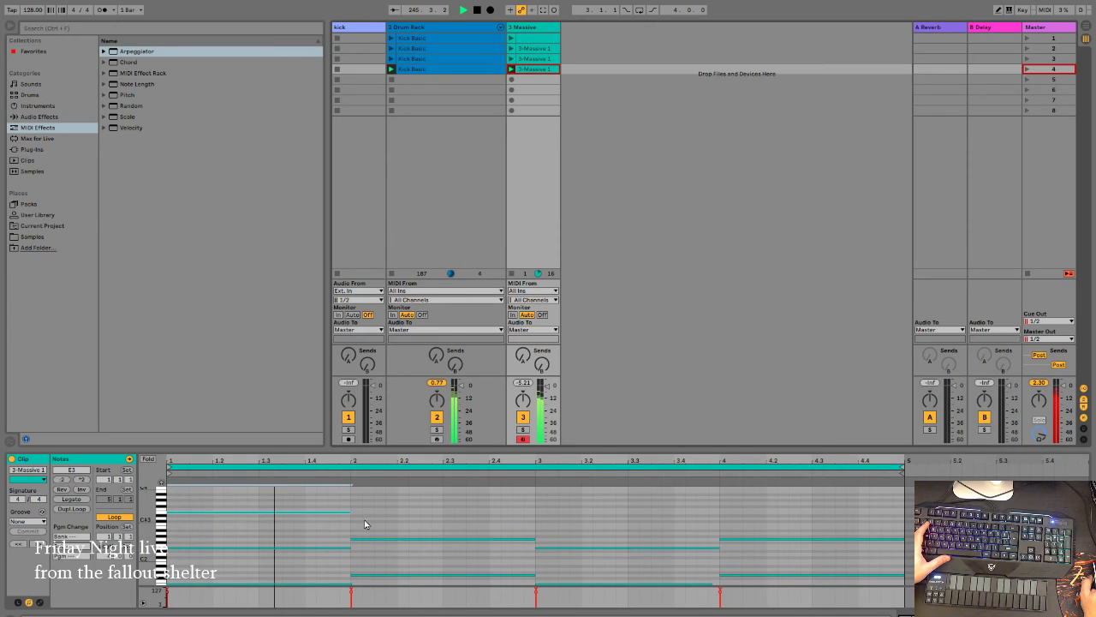
pyautogui.doubleClick(540, 513)
pyautogui.moveTo(545, 513); pyautogui.dragTo(719, 512)
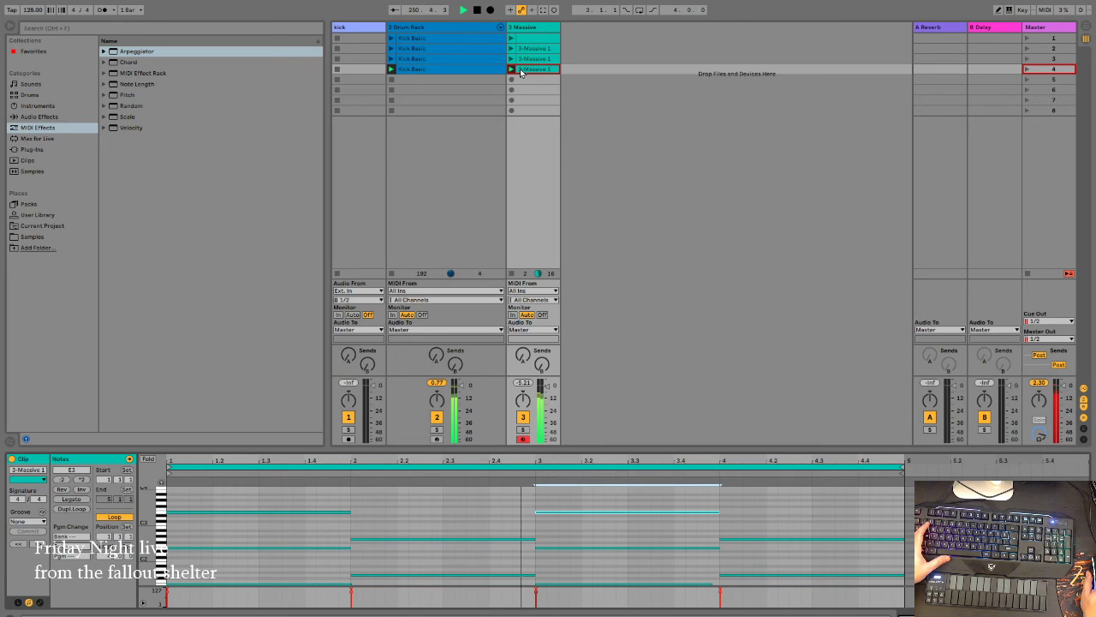
# Step: Duplicate the fourth Massive clip into the fifth slot and add a G3 note filling bar 2 of the copy
pyautogui.hotkey('ctrl', 'd')
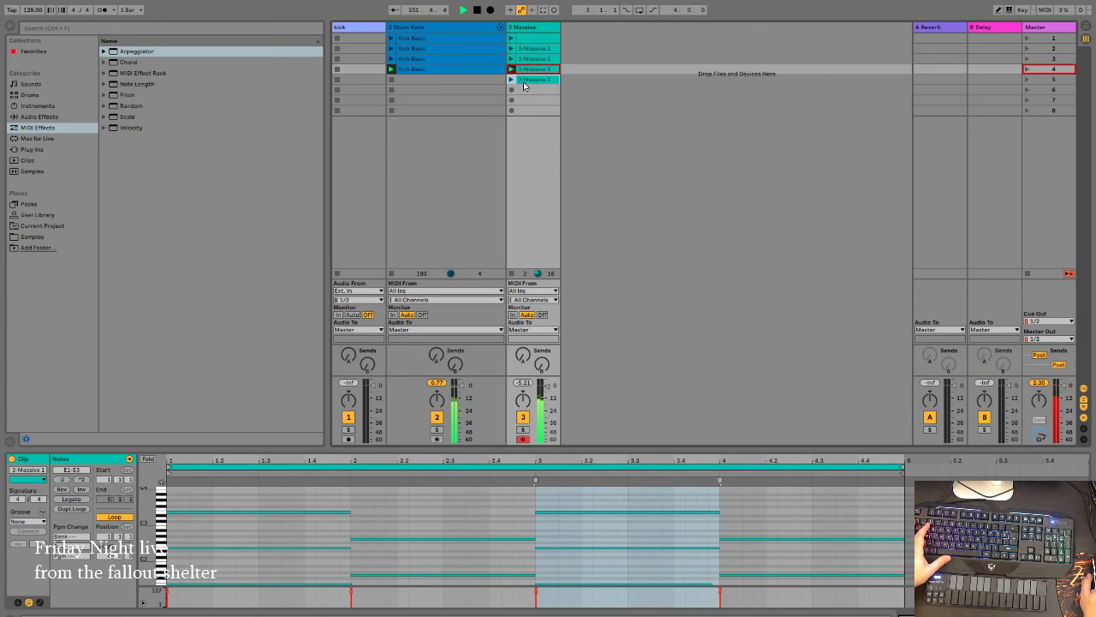
pyautogui.click(529, 79)
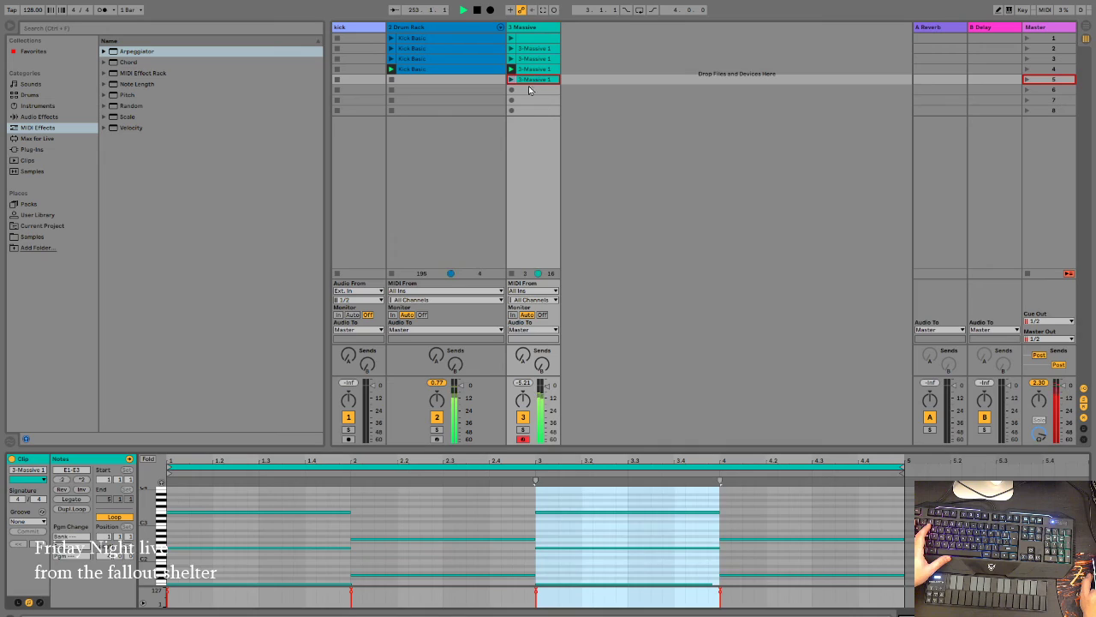
pyautogui.click(363, 510)
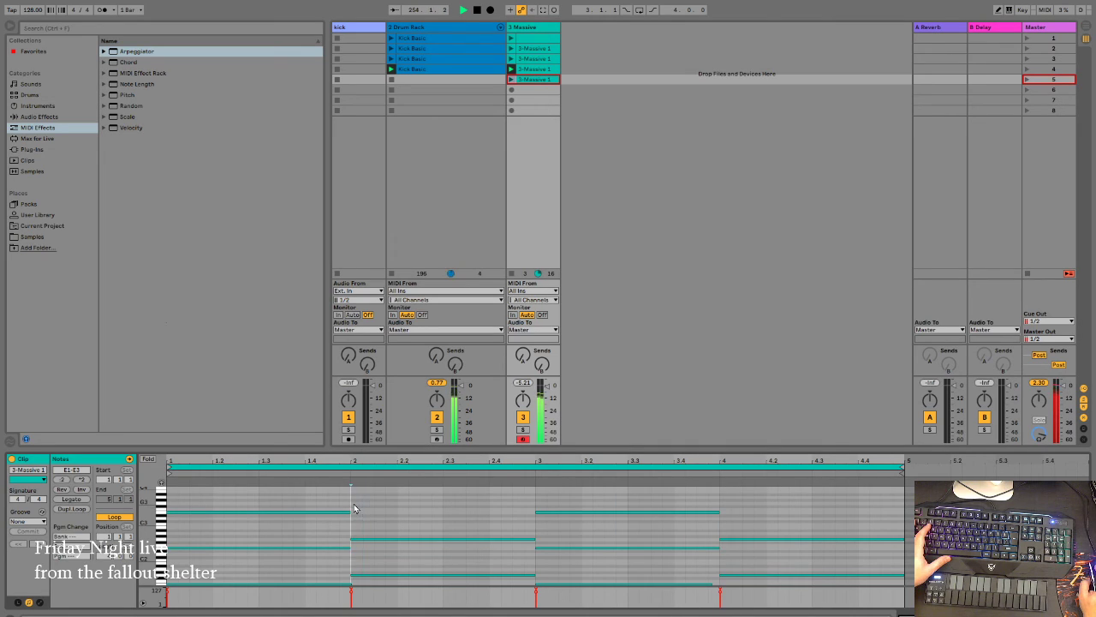
pyautogui.doubleClick(356, 505)
pyautogui.moveTo(388, 505); pyautogui.dragTo(529, 509)
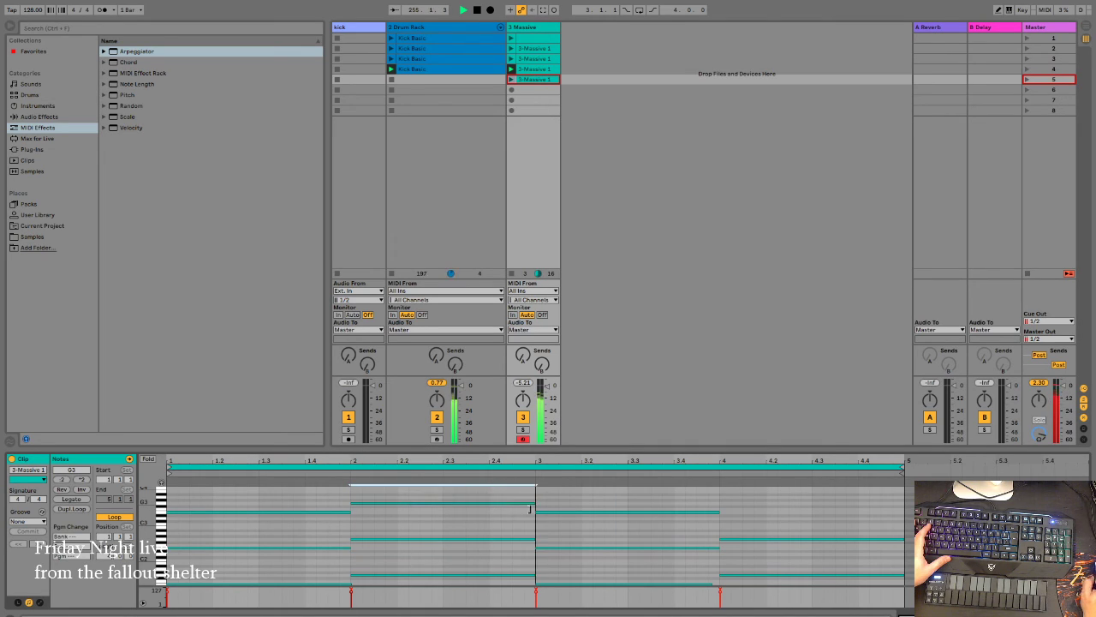
# Step: Add a G3 note filling bar 4 of the fifth Massive clip and launch that clip
pyautogui.doubleClick(722, 504)
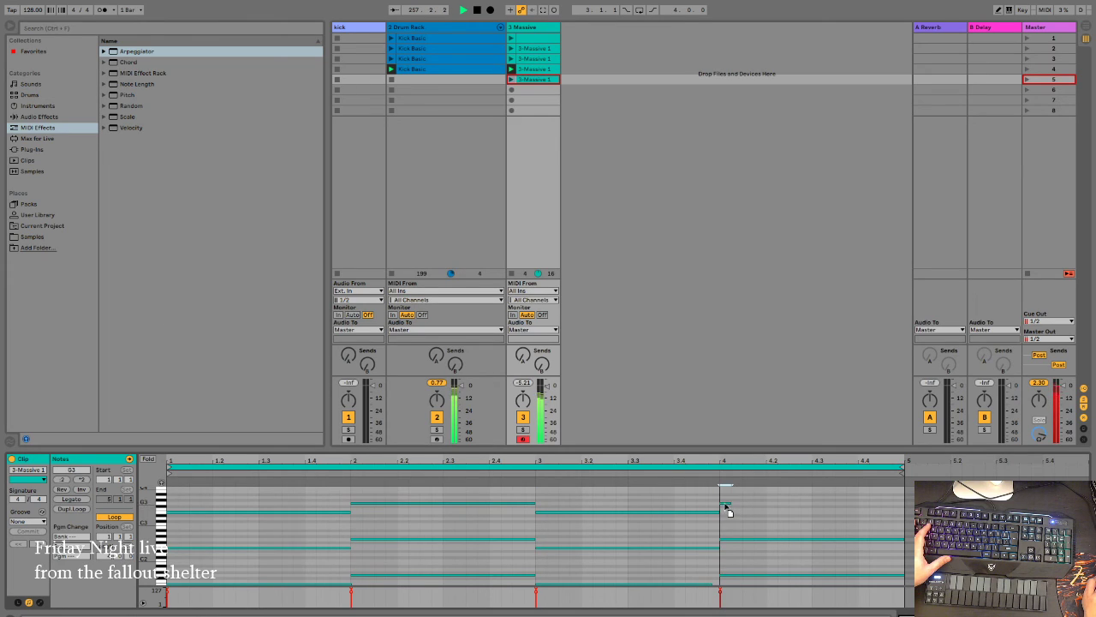
pyautogui.click(728, 505)
pyautogui.moveTo(728, 504); pyautogui.dragTo(904, 504)
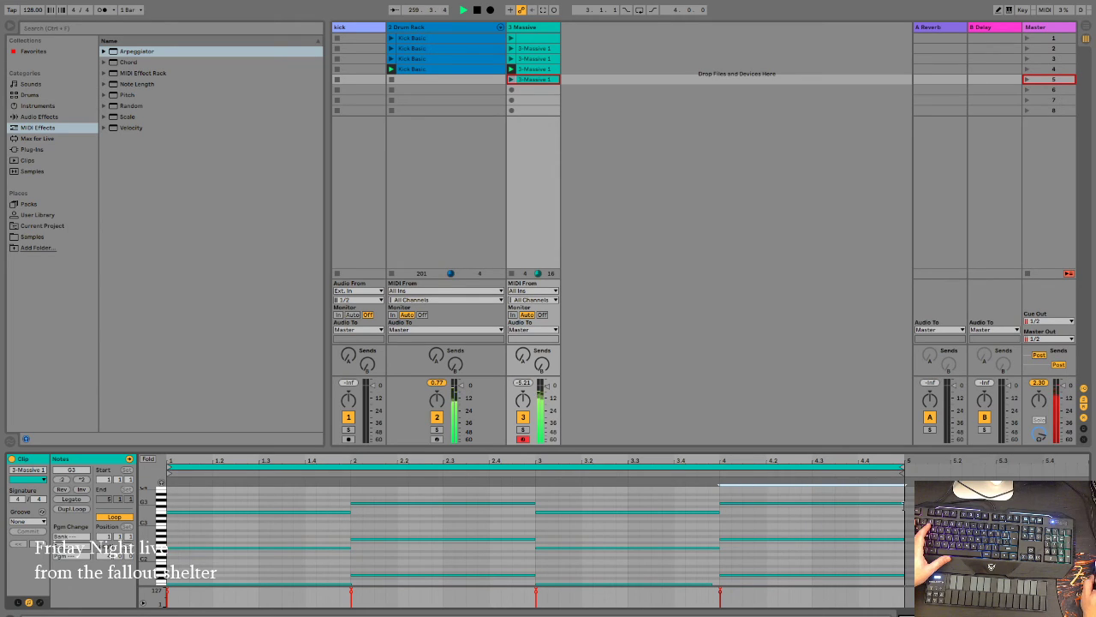
pyautogui.click(511, 80)
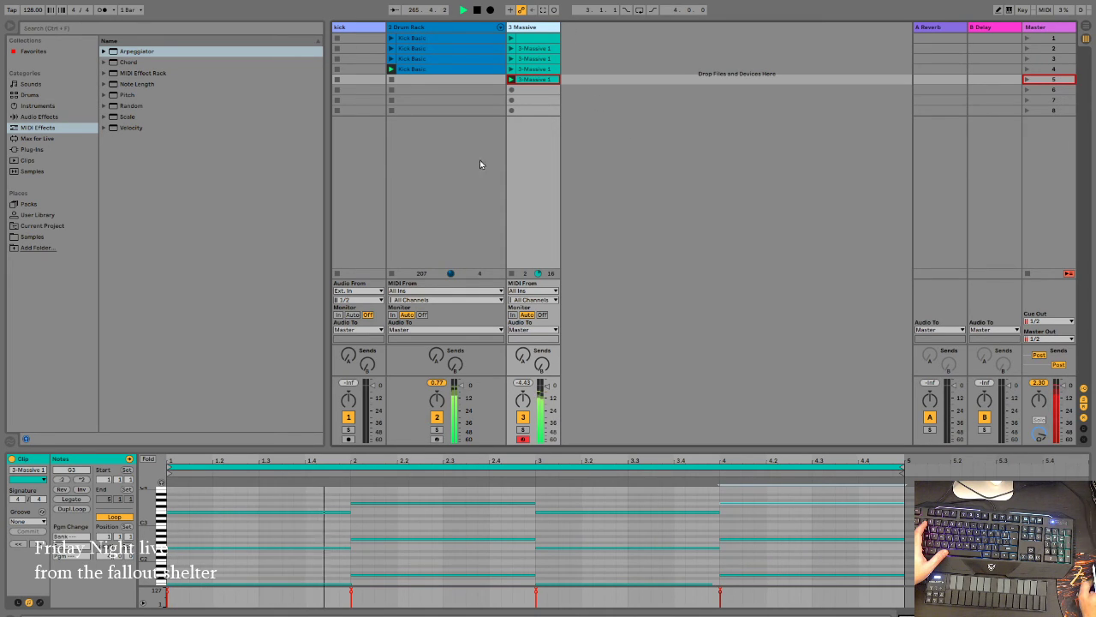
# Step: Find the Serum_x64 plug-in by searching "ser" and load it onto a new track beside the Massive track
pyautogui.click(600, 159)
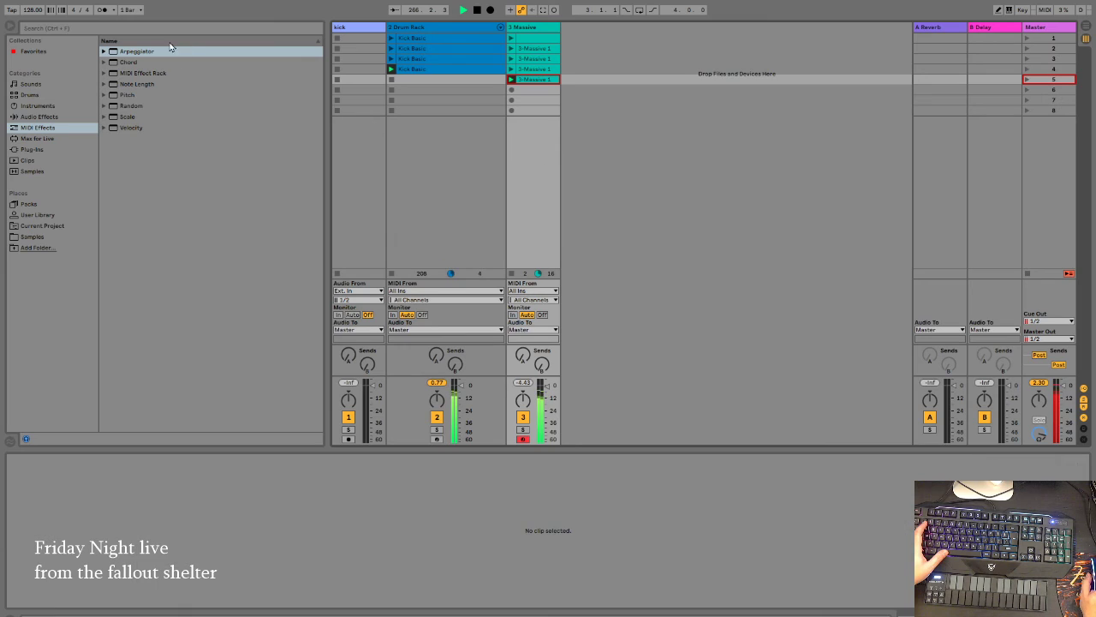
pyautogui.click(33, 149)
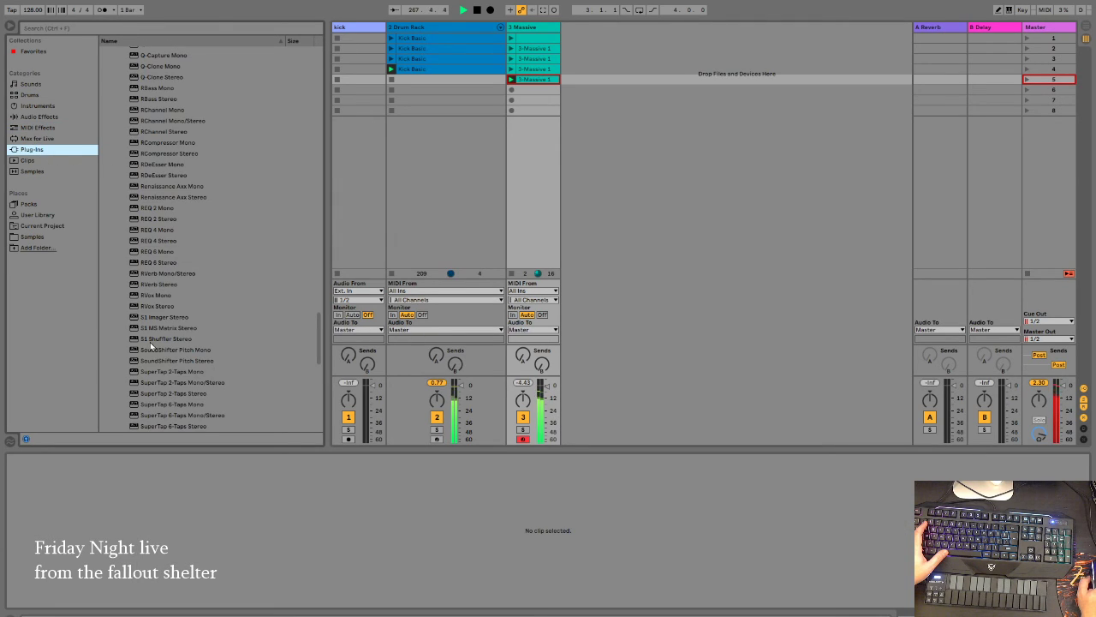
pyautogui.scroll(-15, 151, 344)
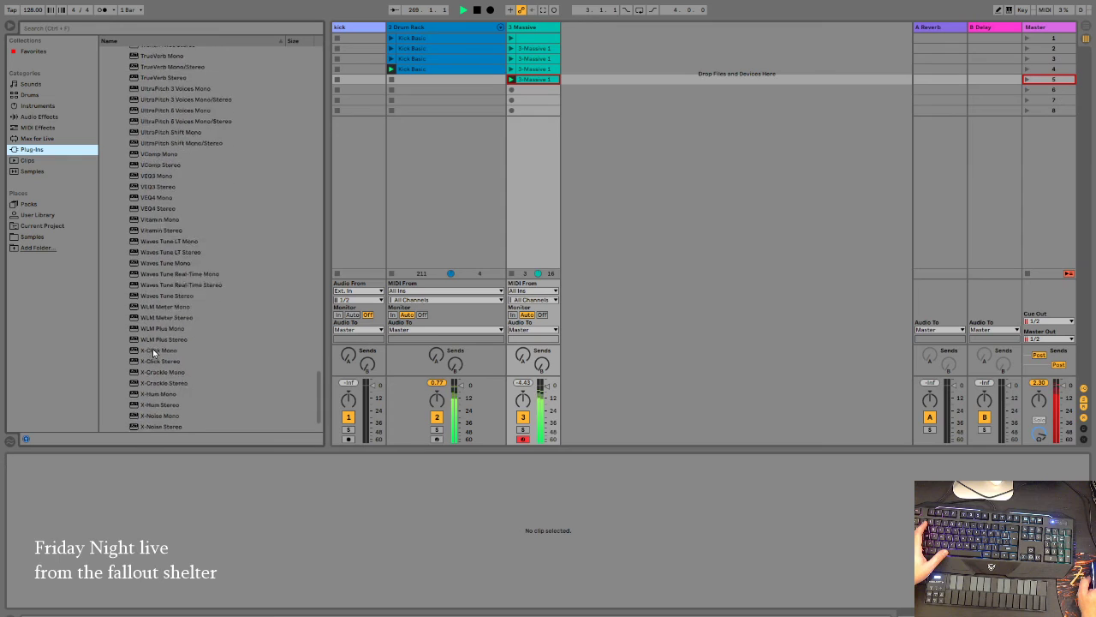
pyautogui.scroll(1, 153, 349)
pyautogui.click(160, 33)
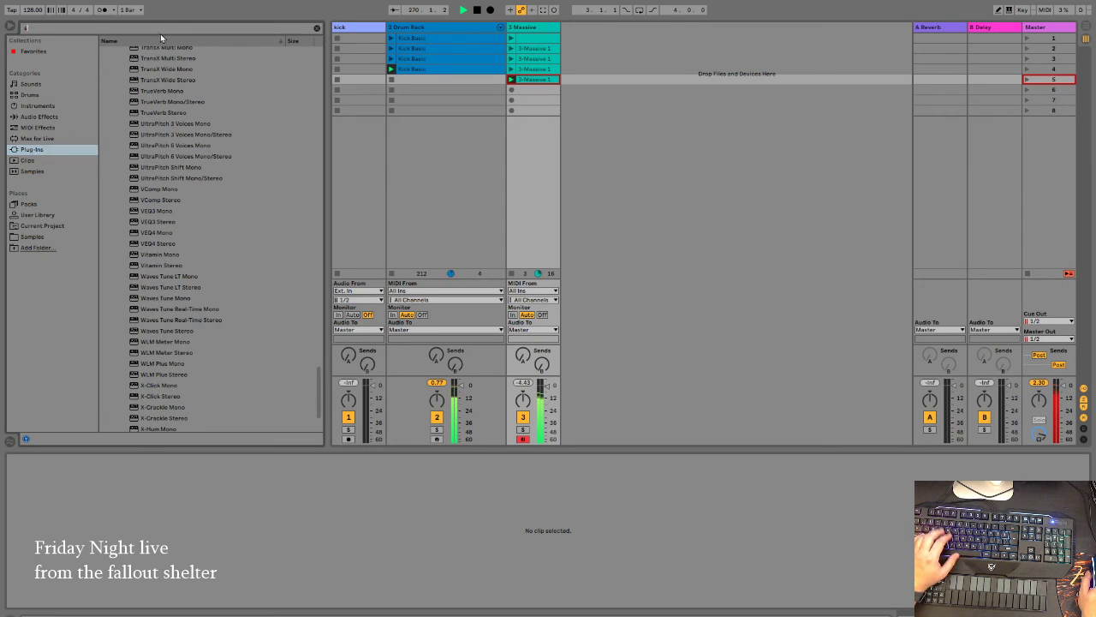
pyautogui.write('ser')
pyautogui.click(111, 63)
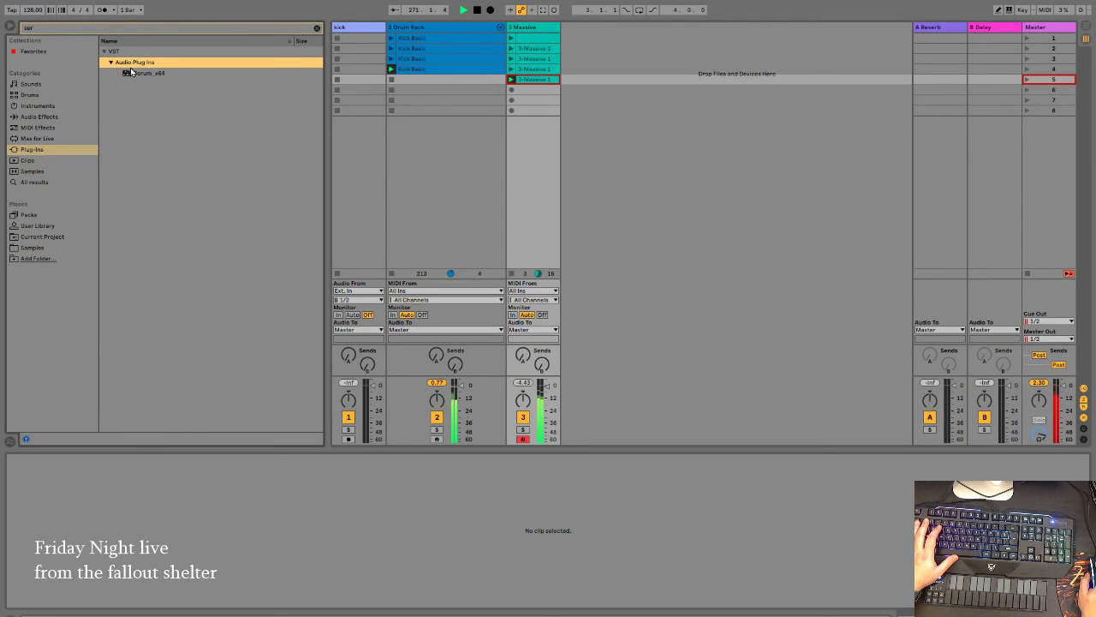
pyautogui.moveTo(131, 72); pyautogui.dragTo(497, 54)
pyautogui.moveTo(582, 38); pyautogui.dragTo(574, 50)
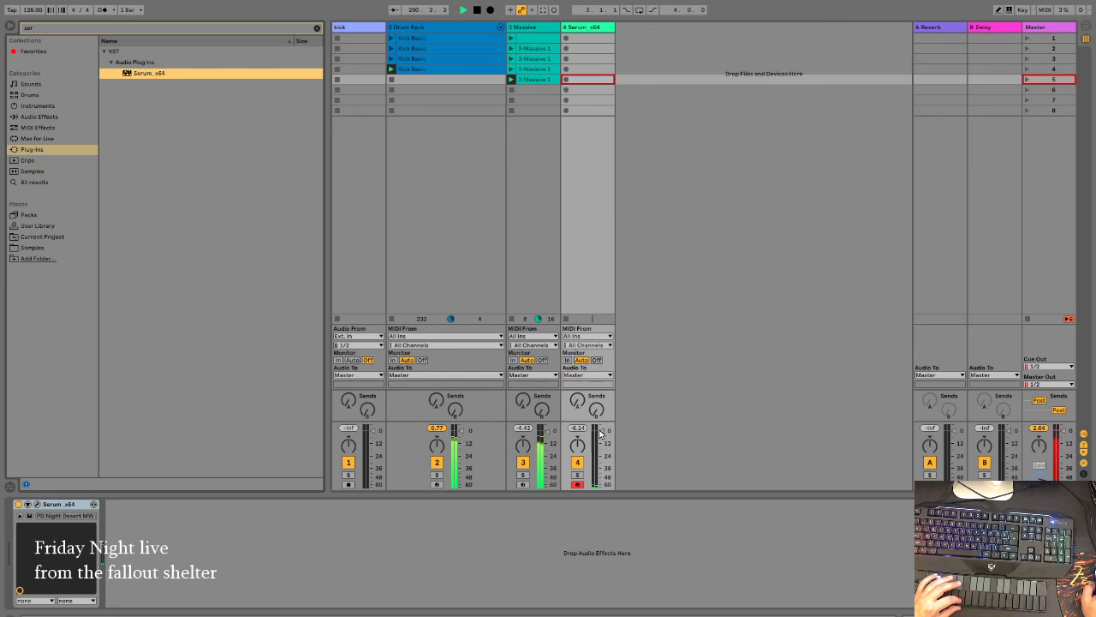
# Step: Lower the Serum track's volume and record a four-bar MIDI line of E1, G1, A1, E1 and D1 into its fifth slot
pyautogui.moveTo(599, 433); pyautogui.dragTo(601, 441)
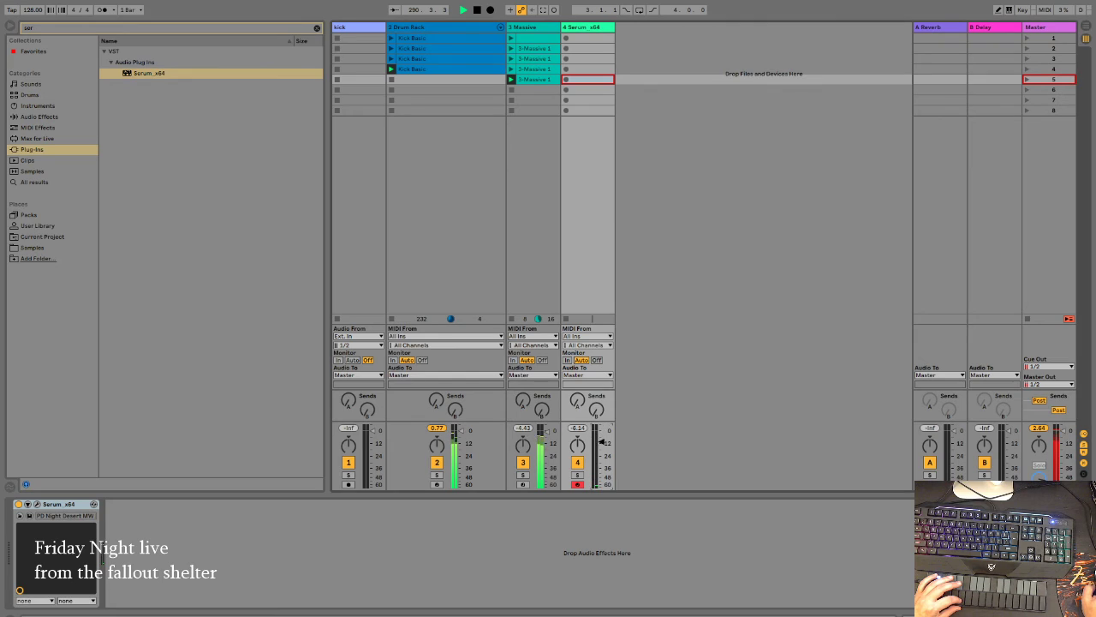
pyautogui.click(565, 80)
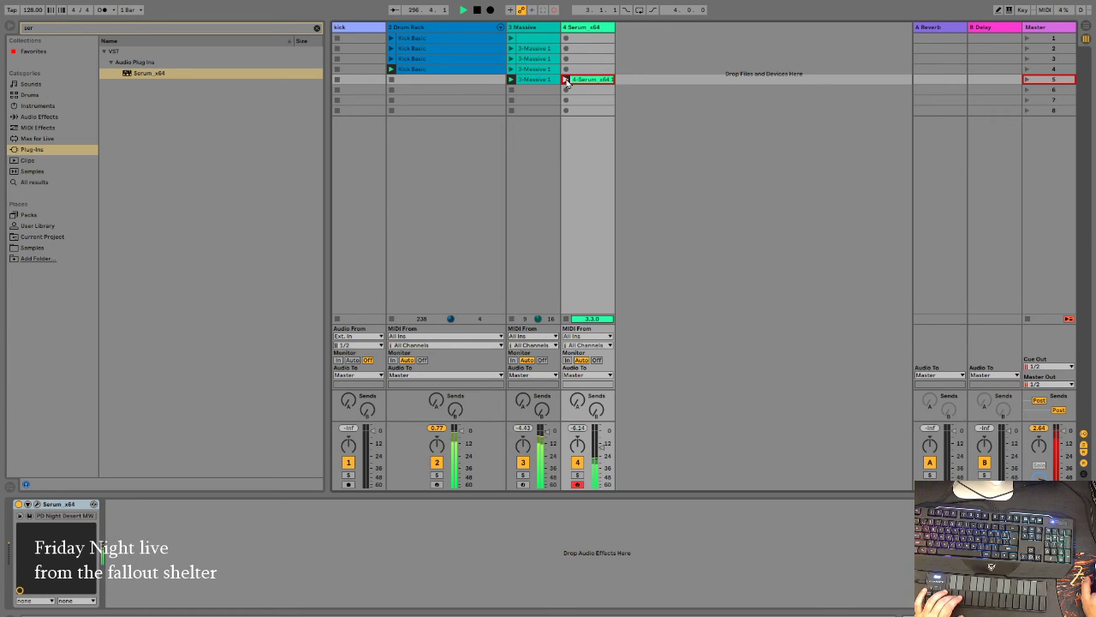
pyautogui.click(565, 80)
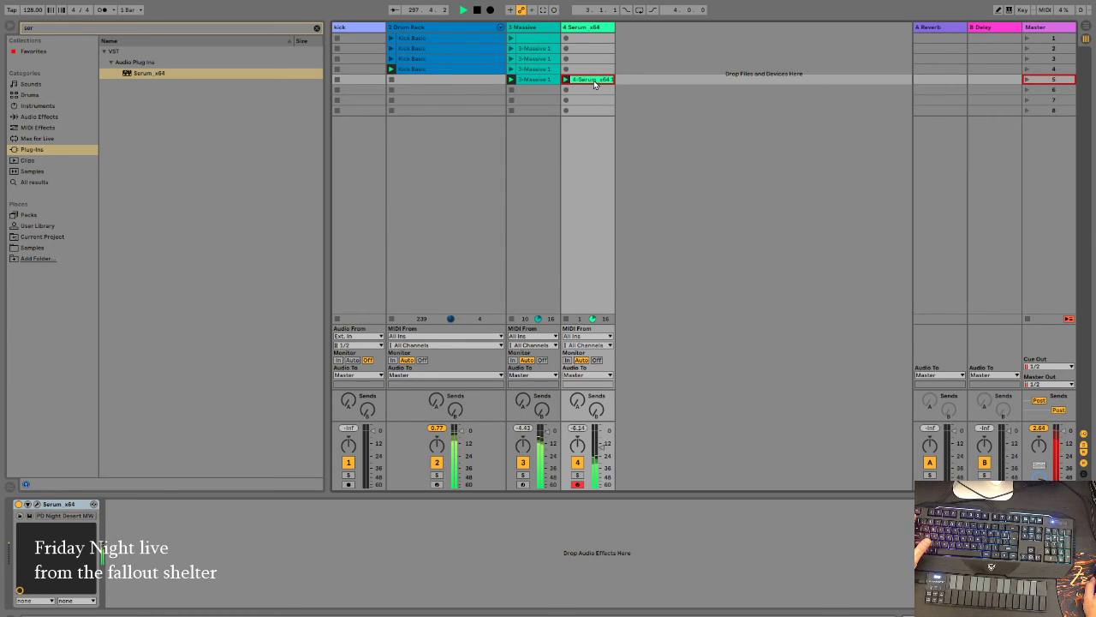
# Step: Open the recorded Serum clip's notes, duplicate the clip into the sixth slot and select the copy
pyautogui.doubleClick(595, 81)
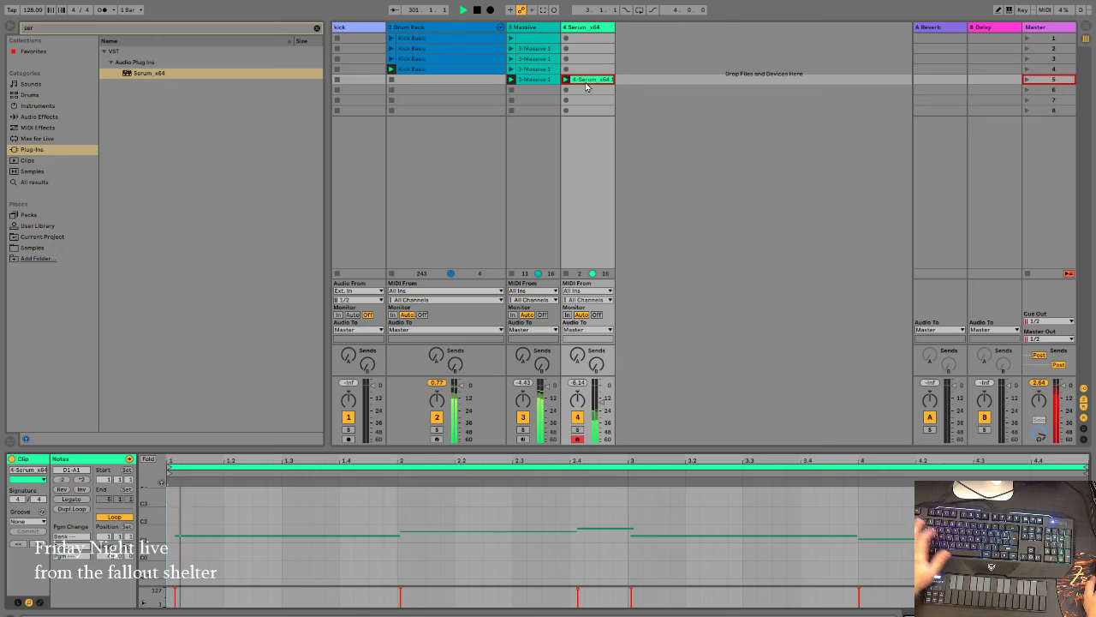
pyautogui.hotkey('ctrl', 'd')
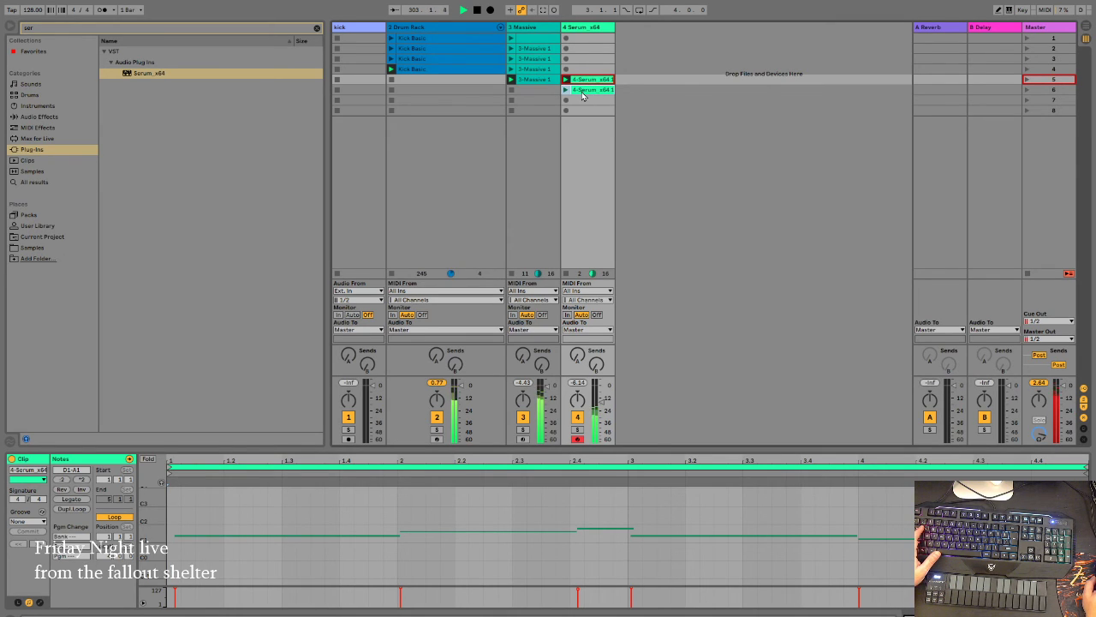
pyautogui.click(583, 92)
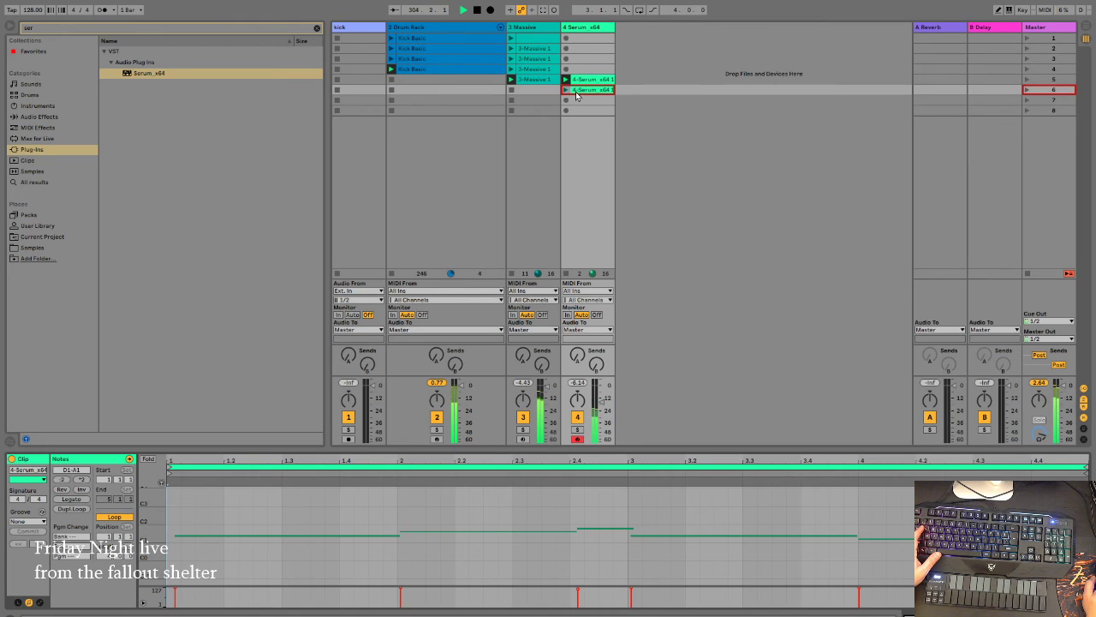
pyautogui.doubleClick(203, 531)
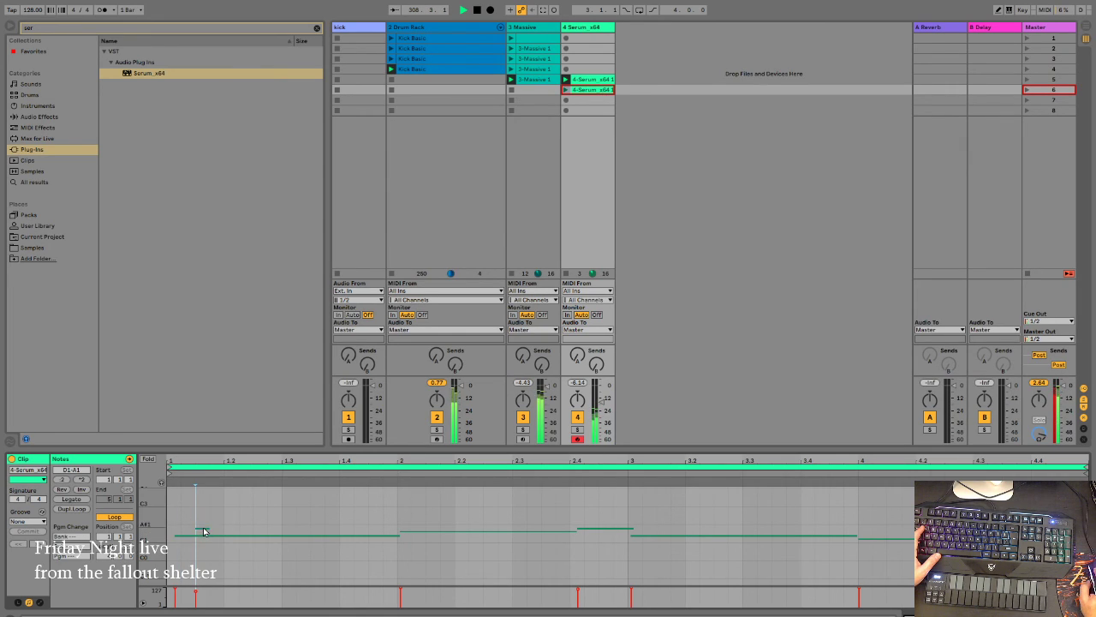
pyautogui.click(149, 460)
pyautogui.click(149, 461)
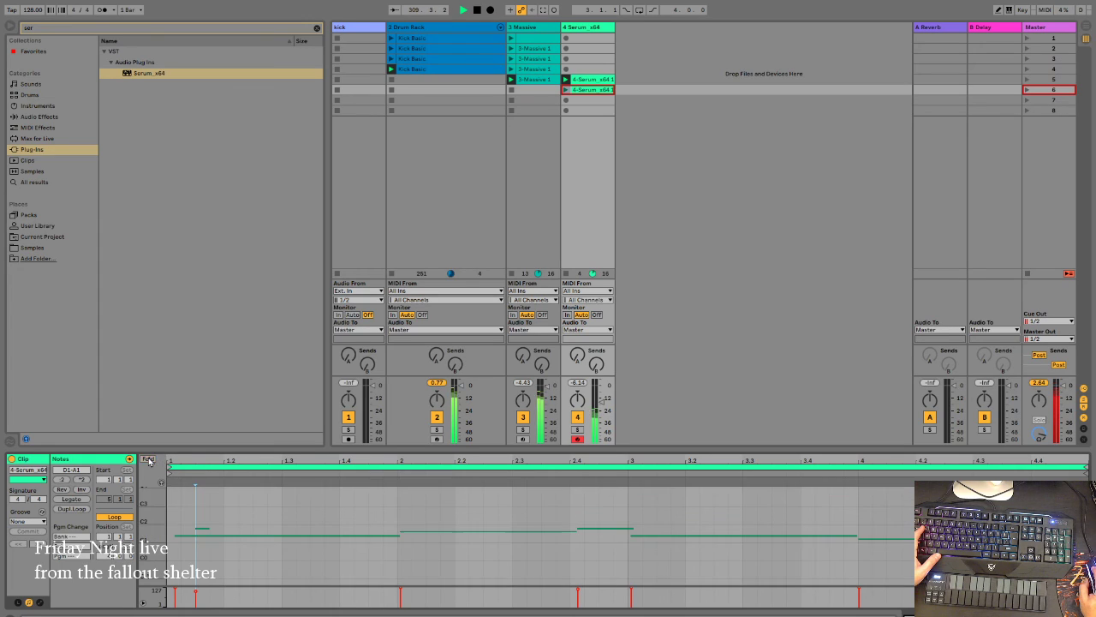
pyautogui.click(194, 532)
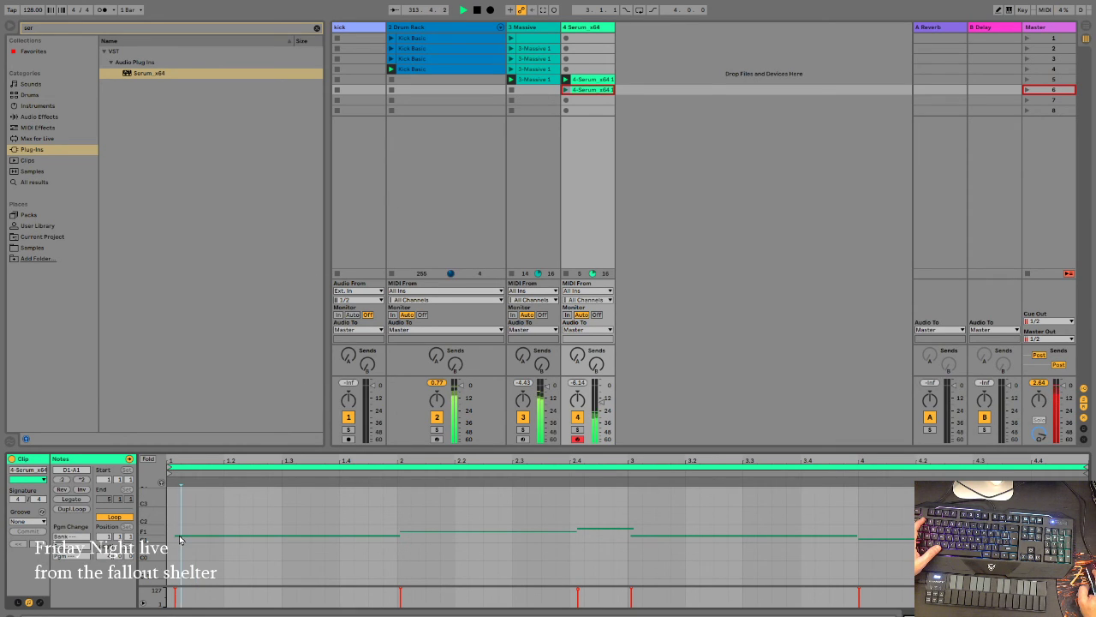
# Step: Launch the sixth-slot Serum clip and move its first E1 note to the exact start of bar 1
pyautogui.scroll(5, 212, 543)
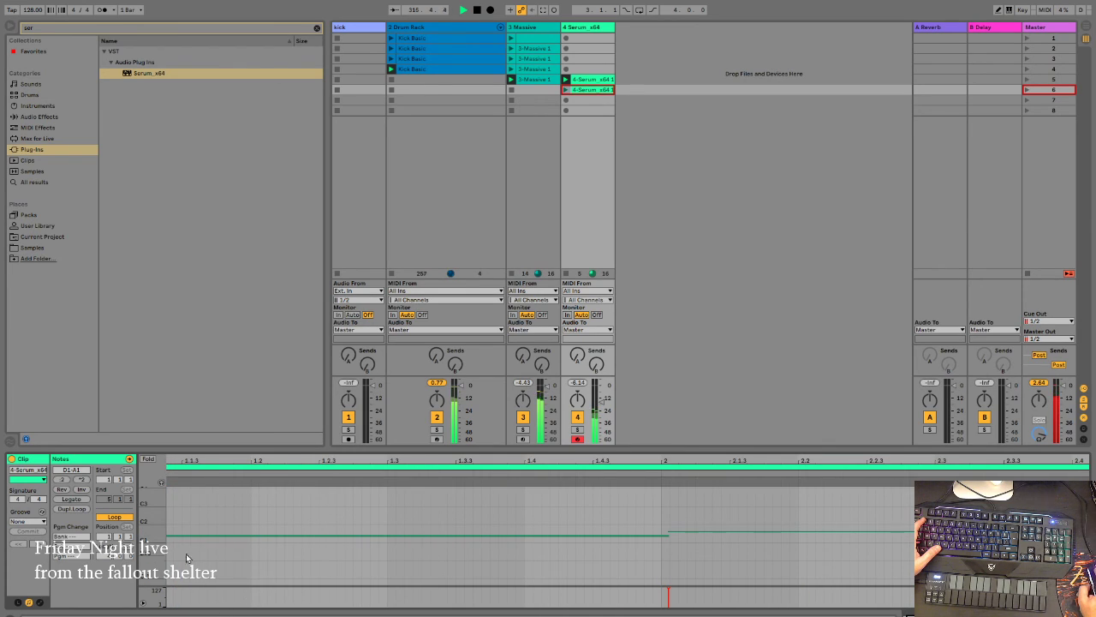
pyautogui.hotkey('ctrl', 'a')
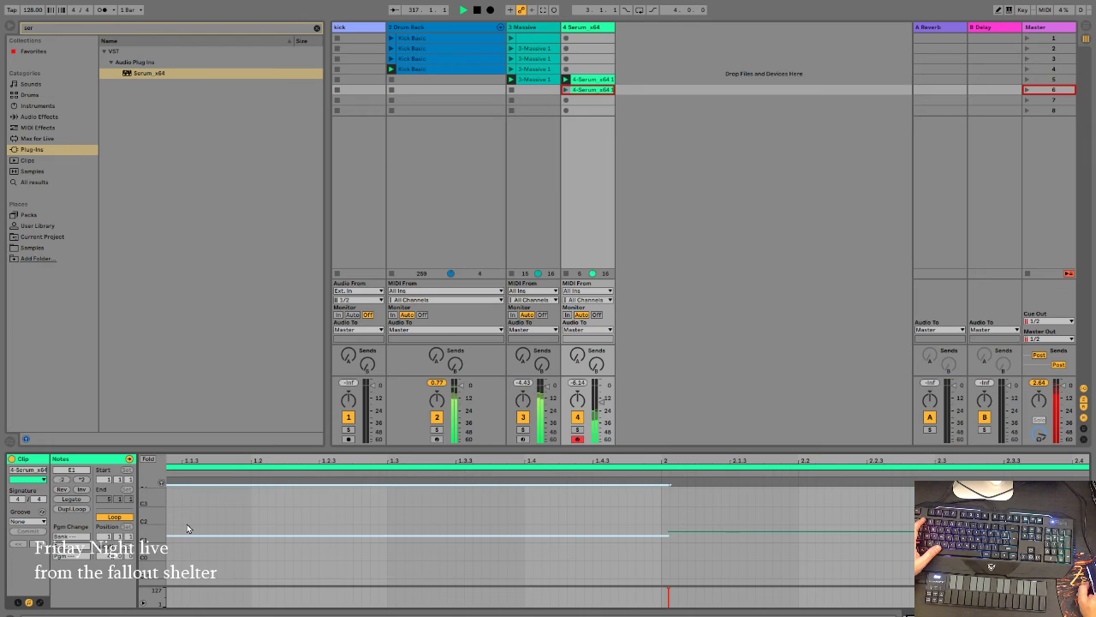
pyautogui.click(565, 90)
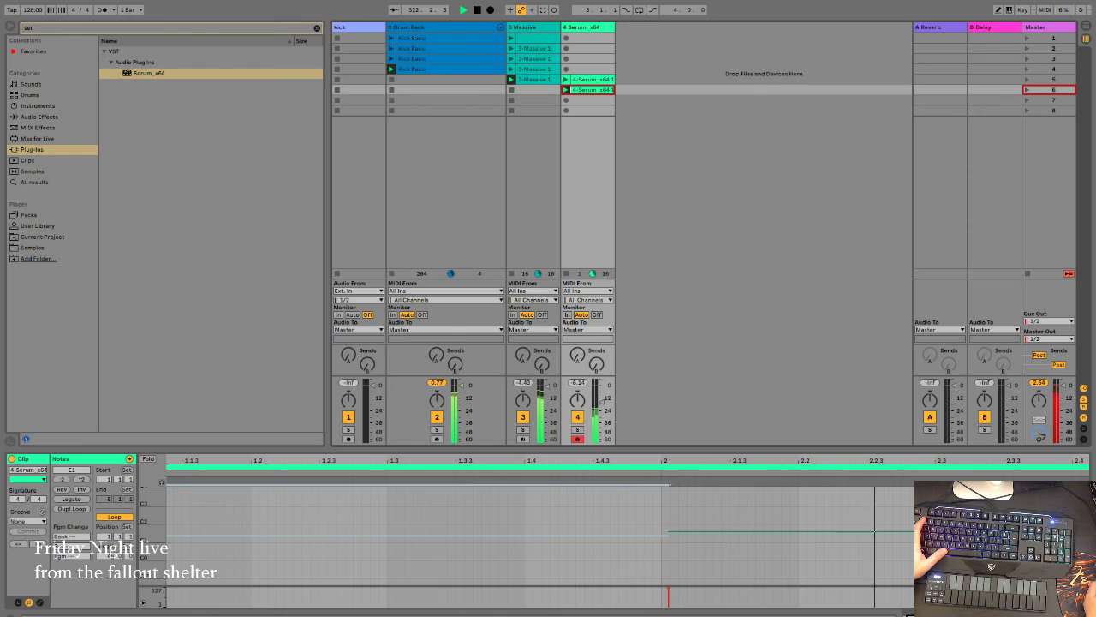
pyautogui.doubleClick(604, 460)
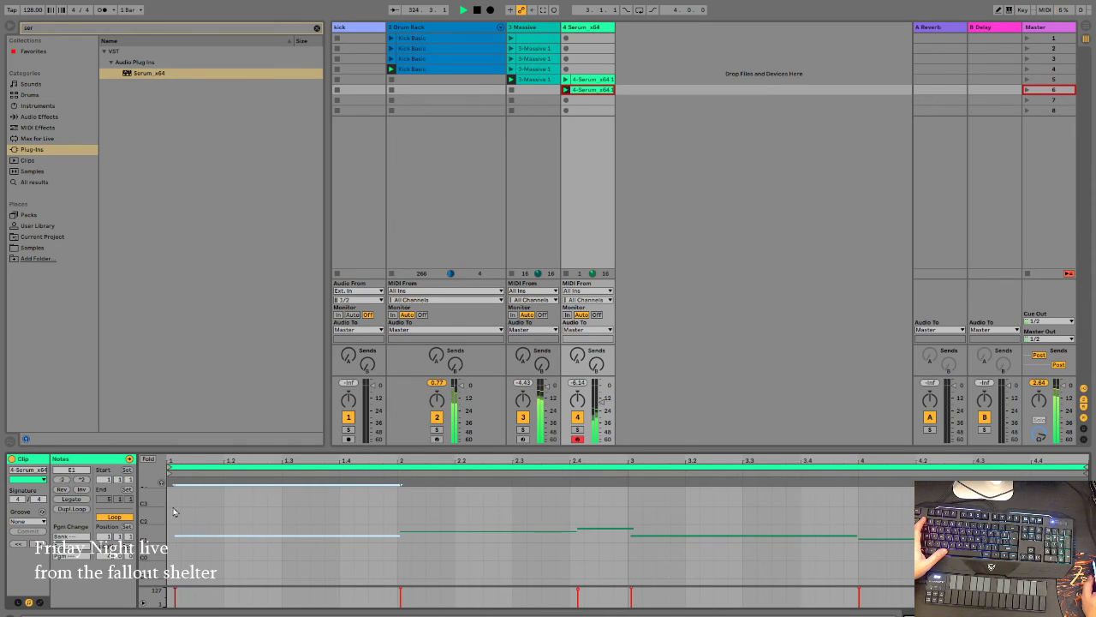
pyautogui.scroll(5, 147, 508)
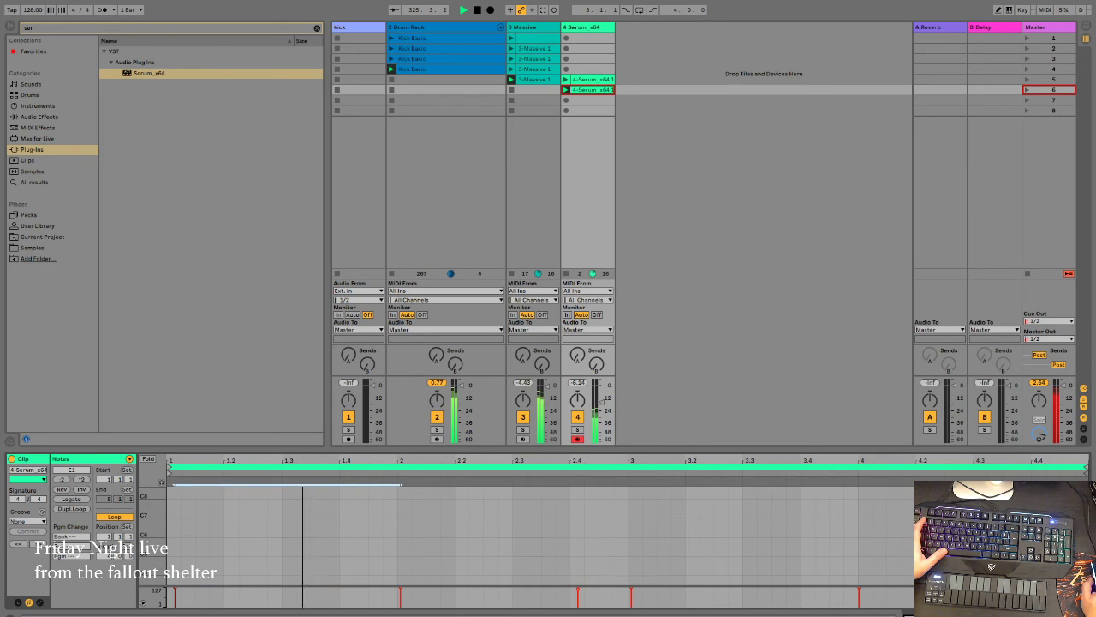
pyautogui.scroll(4, 205, 517)
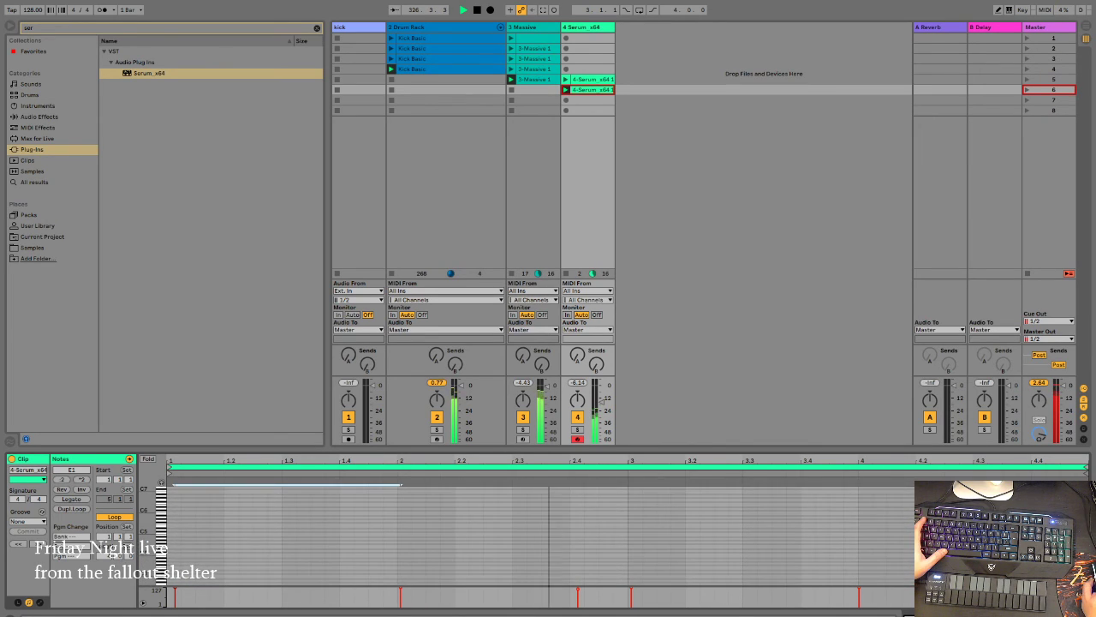
pyautogui.scroll(-9, 209, 524)
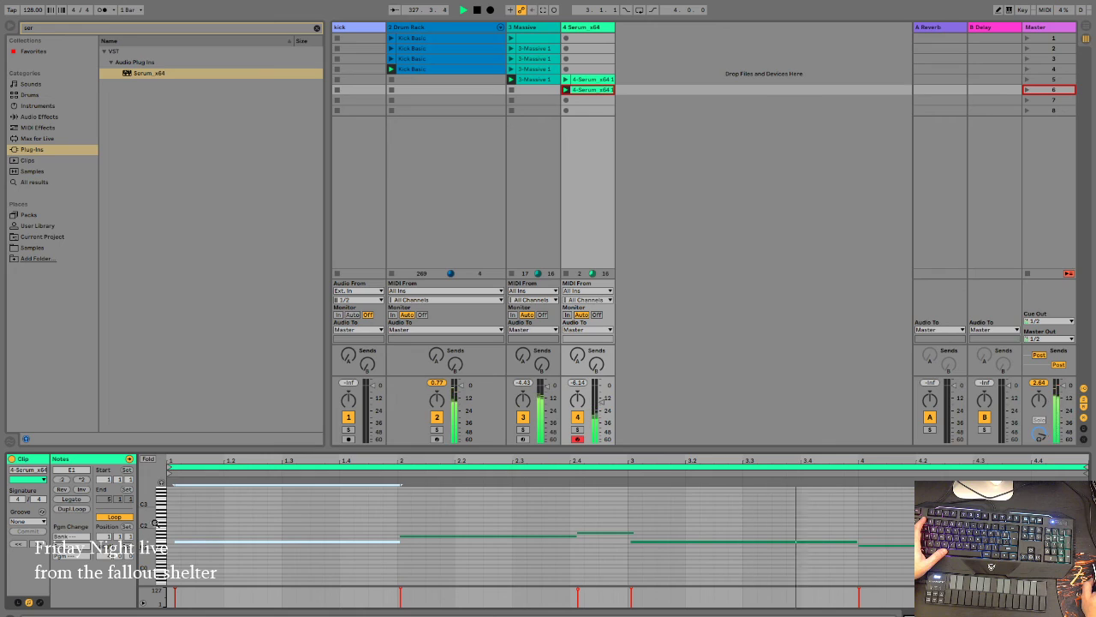
pyautogui.scroll(1, 514, 535)
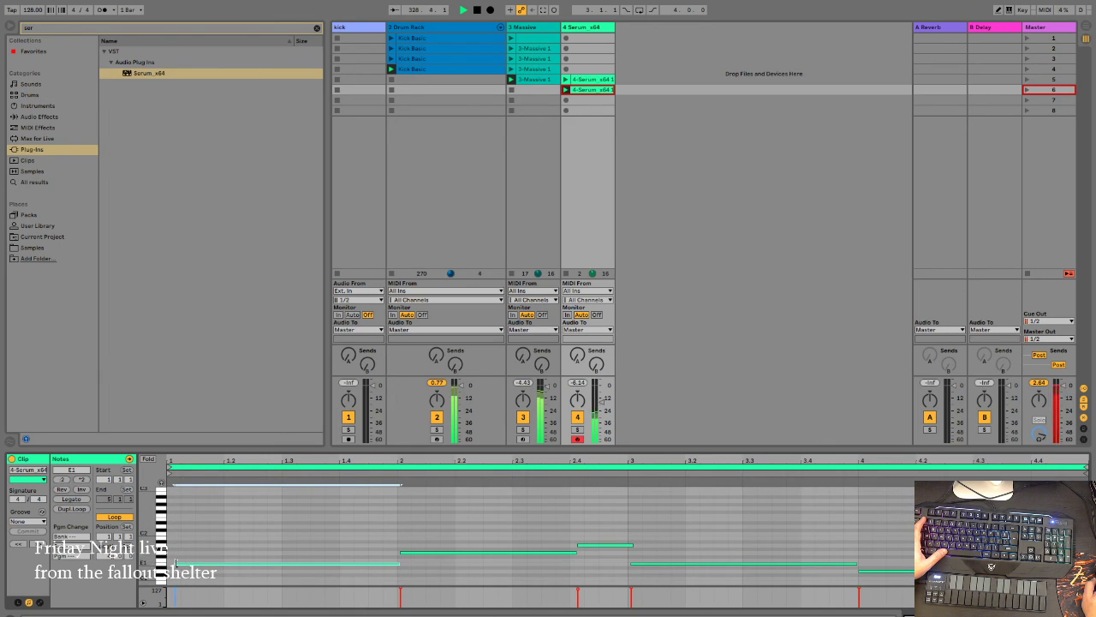
pyautogui.moveTo(181, 568); pyautogui.dragTo(172, 568)
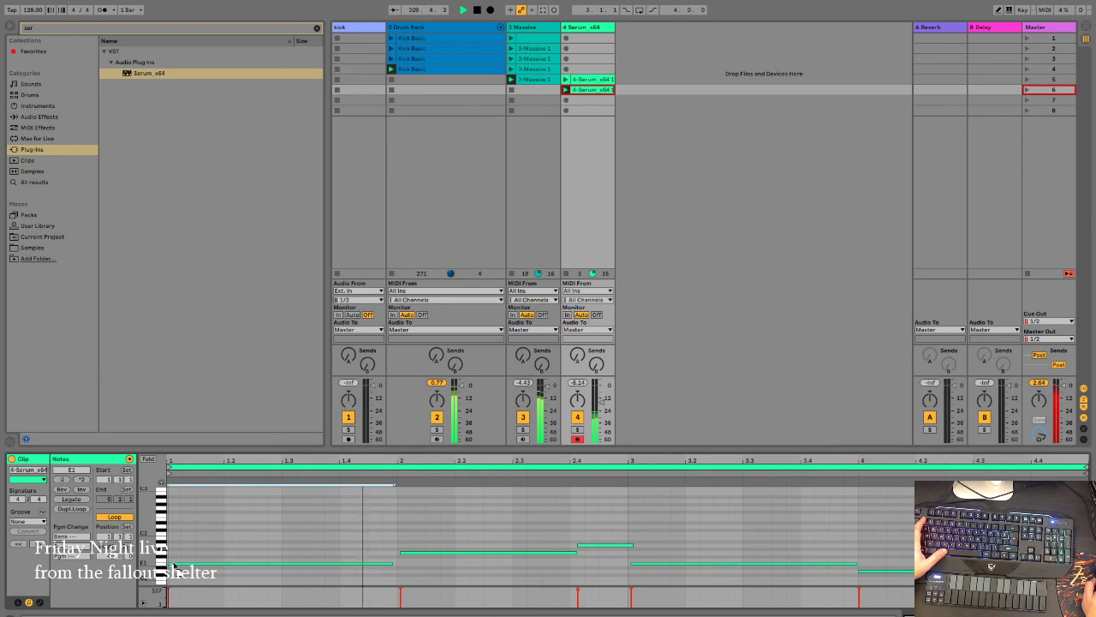
# Step: Add a B1 note filling bar 1 above the E1 note in the sixth-slot Serum clip
pyautogui.click(401, 551)
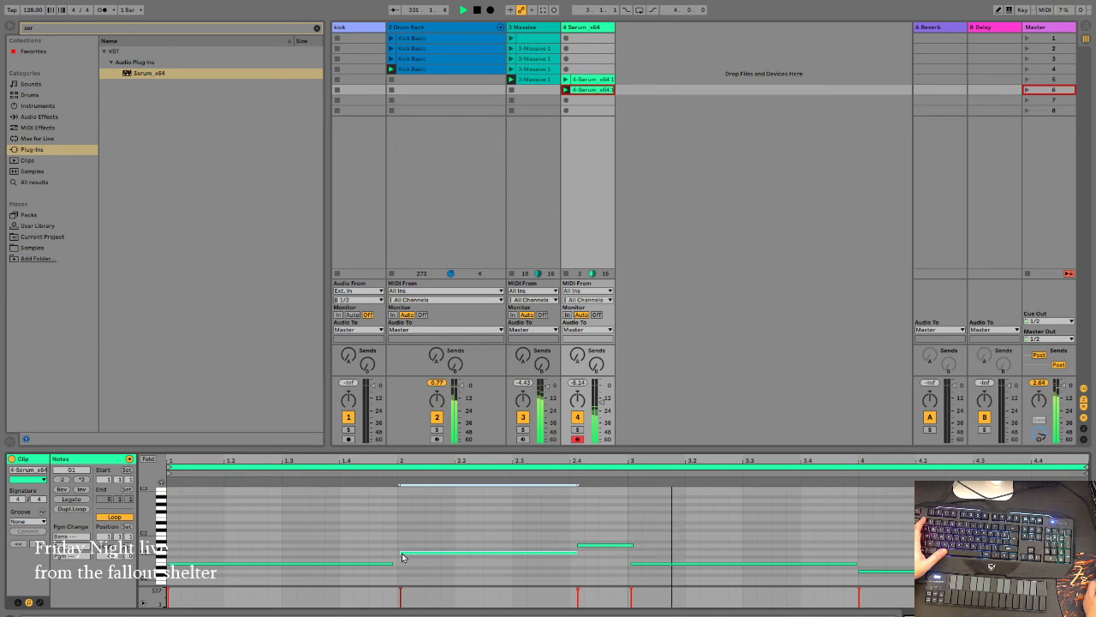
pyautogui.click(177, 542)
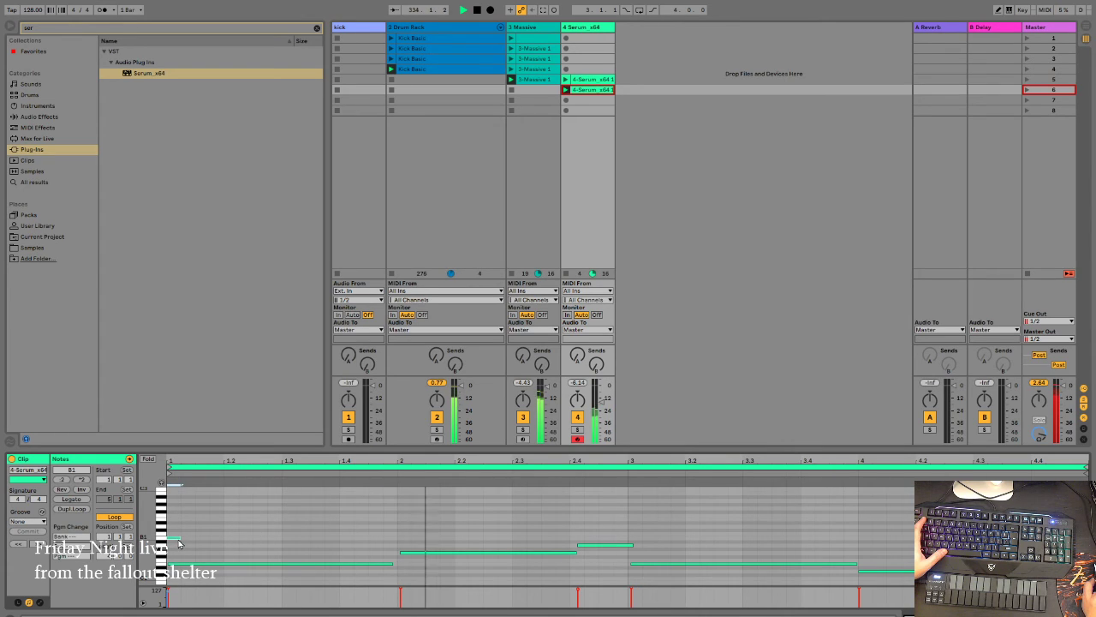
pyautogui.moveTo(178, 541); pyautogui.dragTo(389, 548)
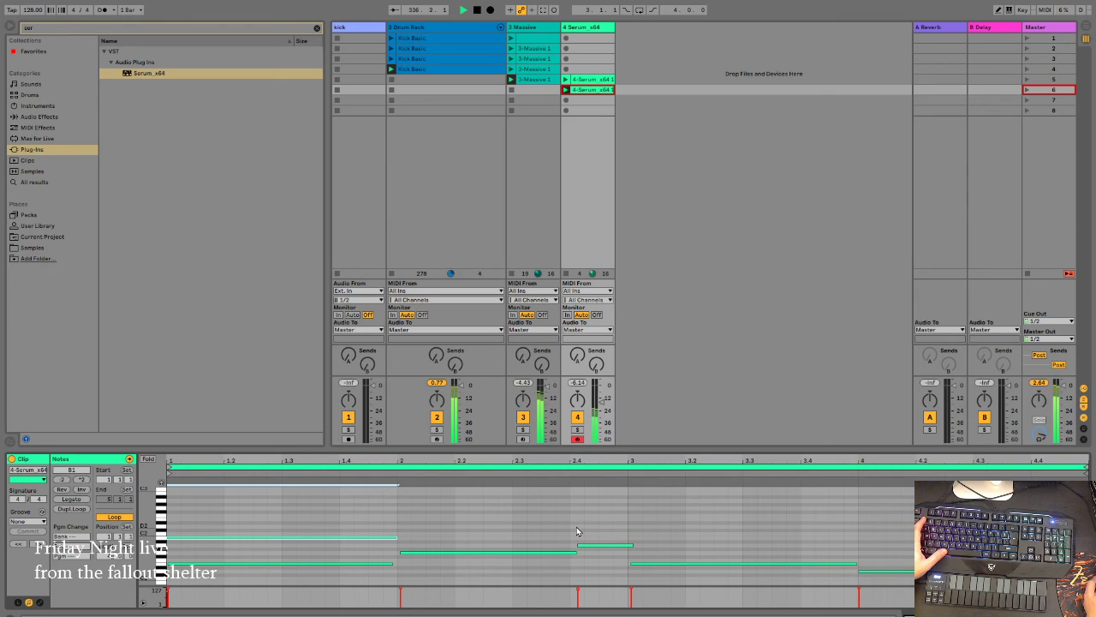
# Step: Add an A1 note above the G1 note in bar 2, matching its length, and align both to the start of the bar
pyautogui.doubleClick(401, 540)
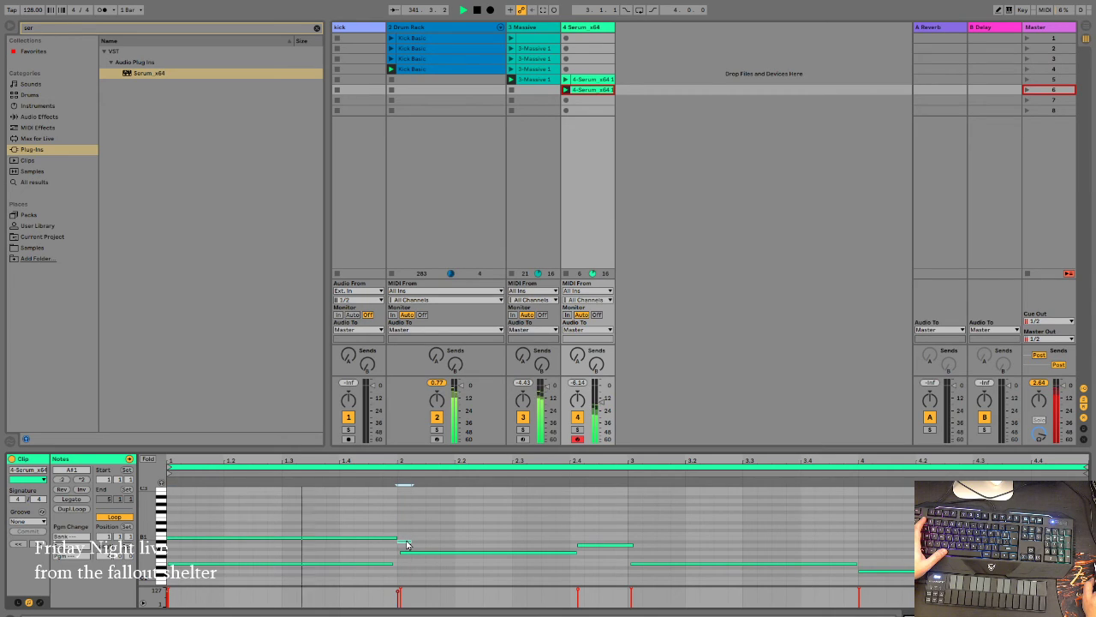
pyautogui.moveTo(409, 541); pyautogui.dragTo(571, 550)
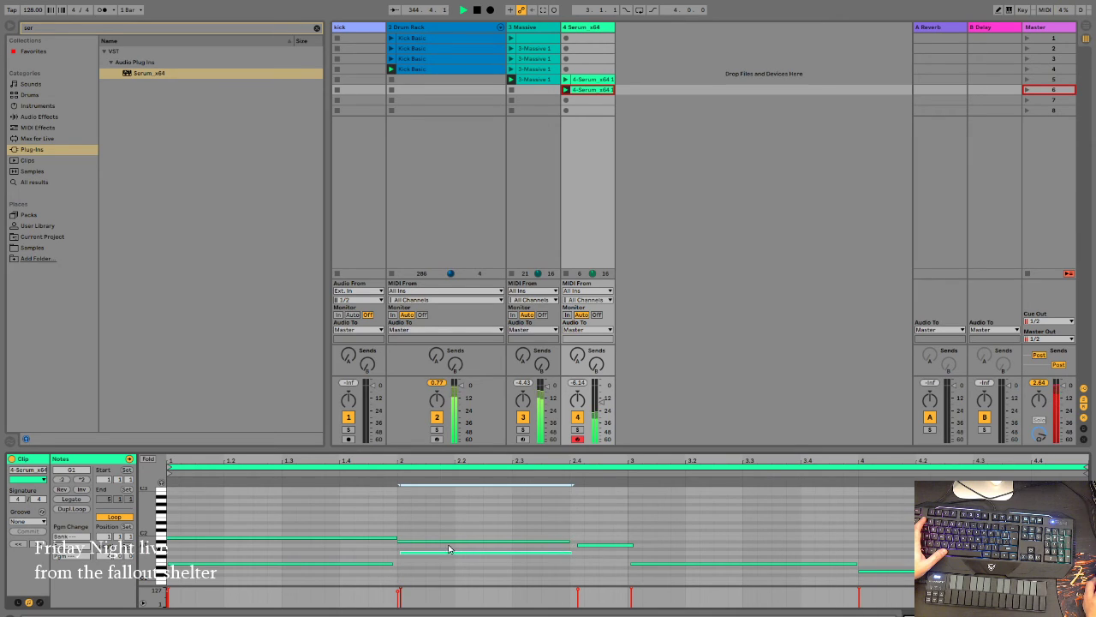
pyautogui.moveTo(441, 542); pyautogui.dragTo(397, 551)
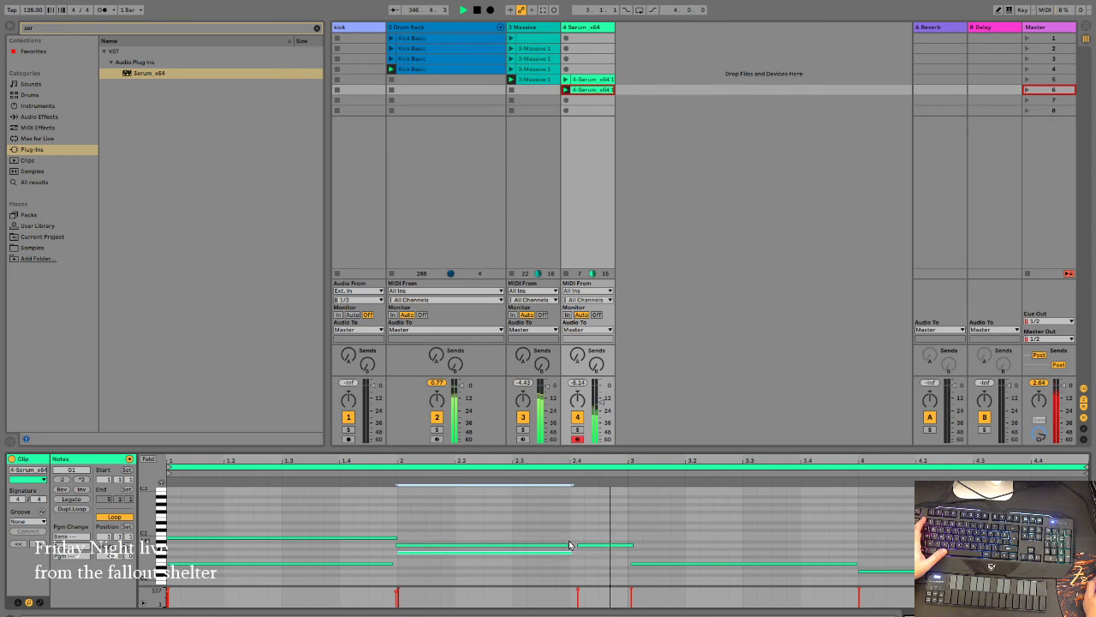
# Step: Add a B1 note above the short A1 note and start both at beat 2.4
pyautogui.click(575, 538)
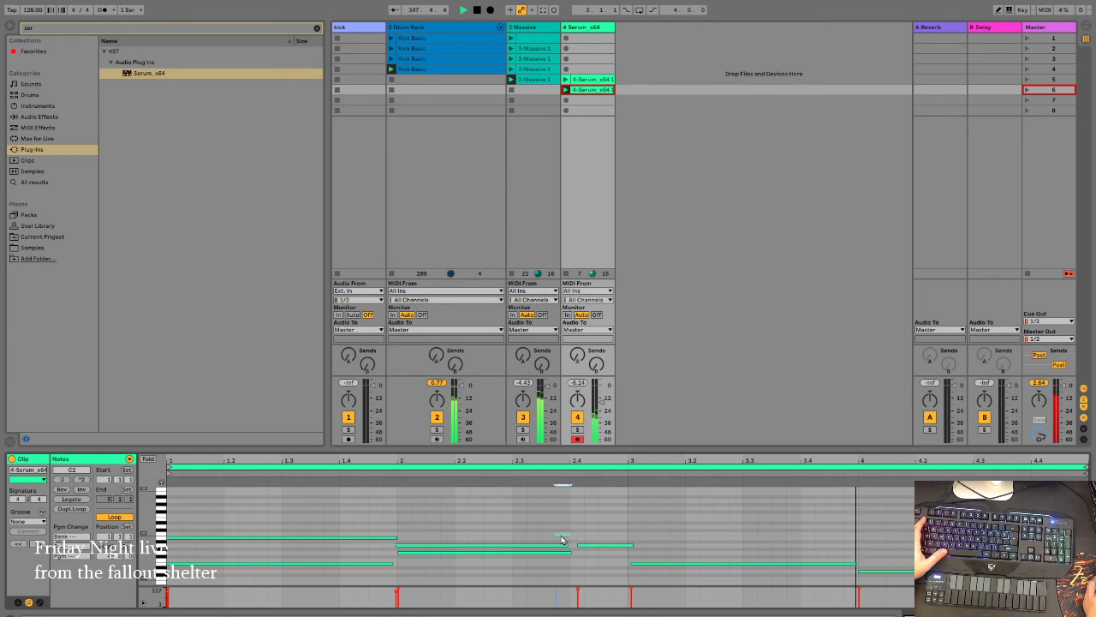
pyautogui.doubleClick(577, 537)
pyautogui.moveTo(583, 539)
pyautogui.mouseDown()
pyautogui.moveTo(641, 538)
pyautogui.moveTo(569, 544)
pyautogui.mouseUp()
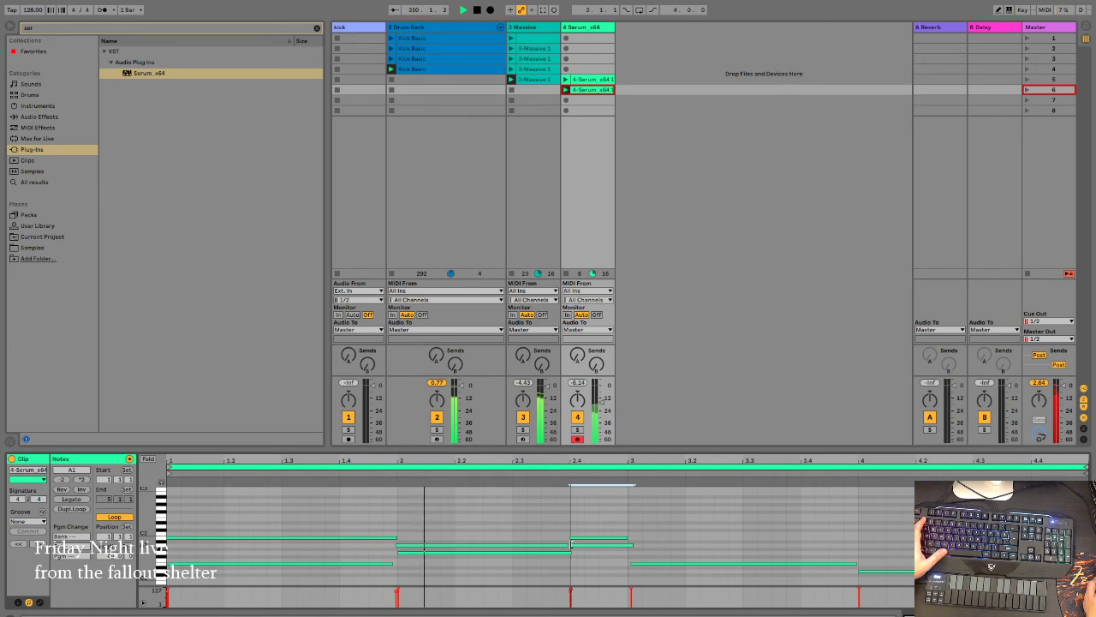
# Step: Add a C2 note filling bar 3 and a long B1 note from the start of bar 4, above the existing notes
pyautogui.doubleClick(635, 533)
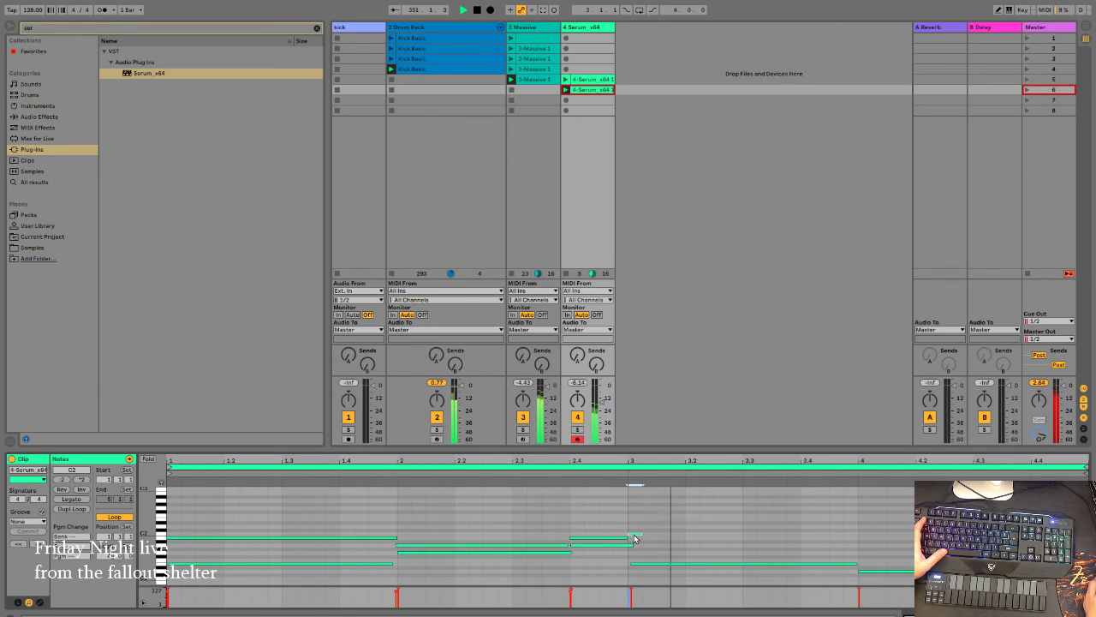
pyautogui.moveTo(641, 533); pyautogui.dragTo(857, 549)
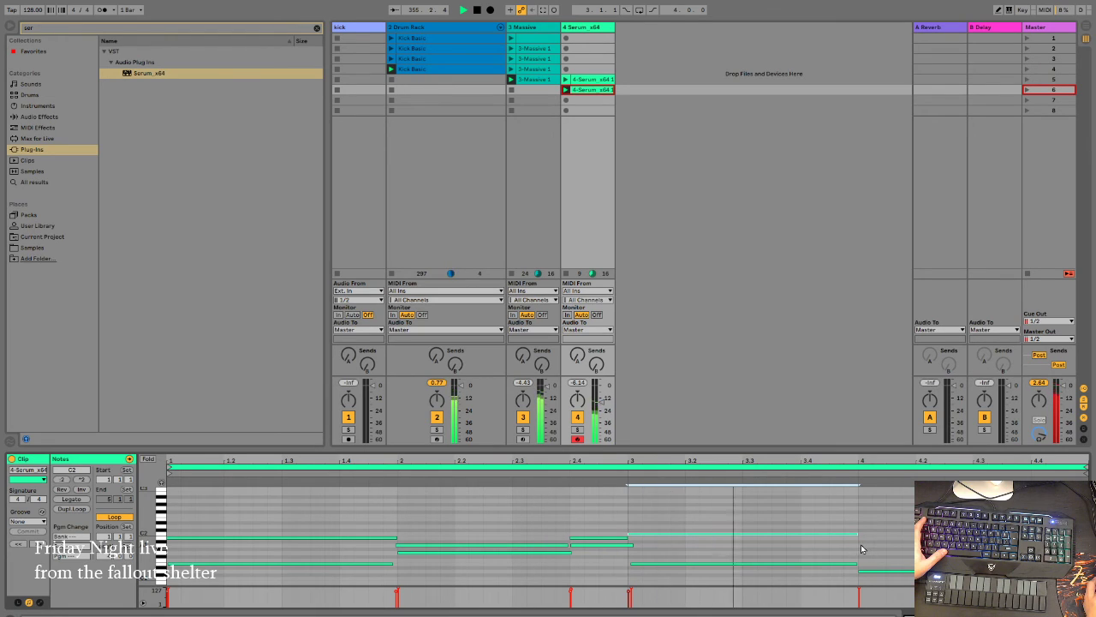
pyautogui.doubleClick(862, 538)
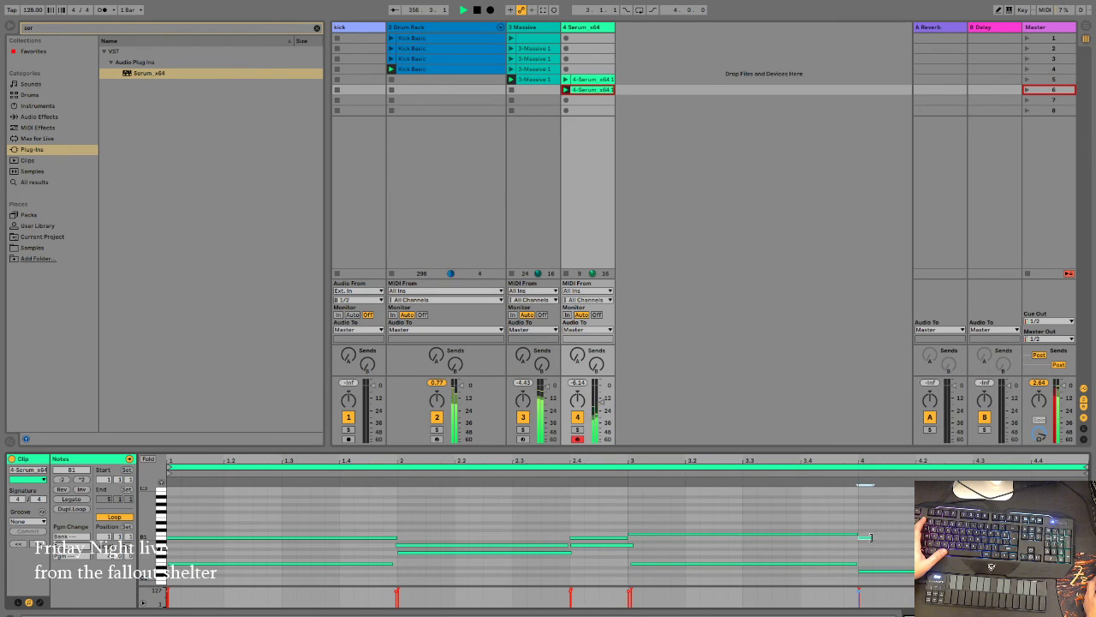
pyautogui.moveTo(871, 537); pyautogui.dragTo(942, 537)
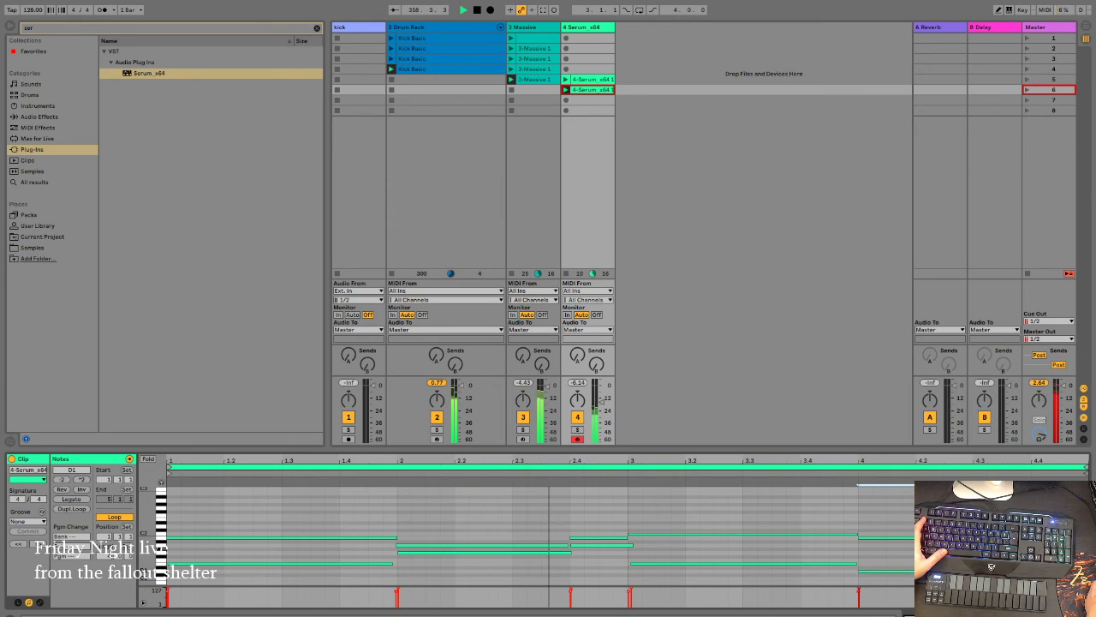
pyautogui.click(639, 173)
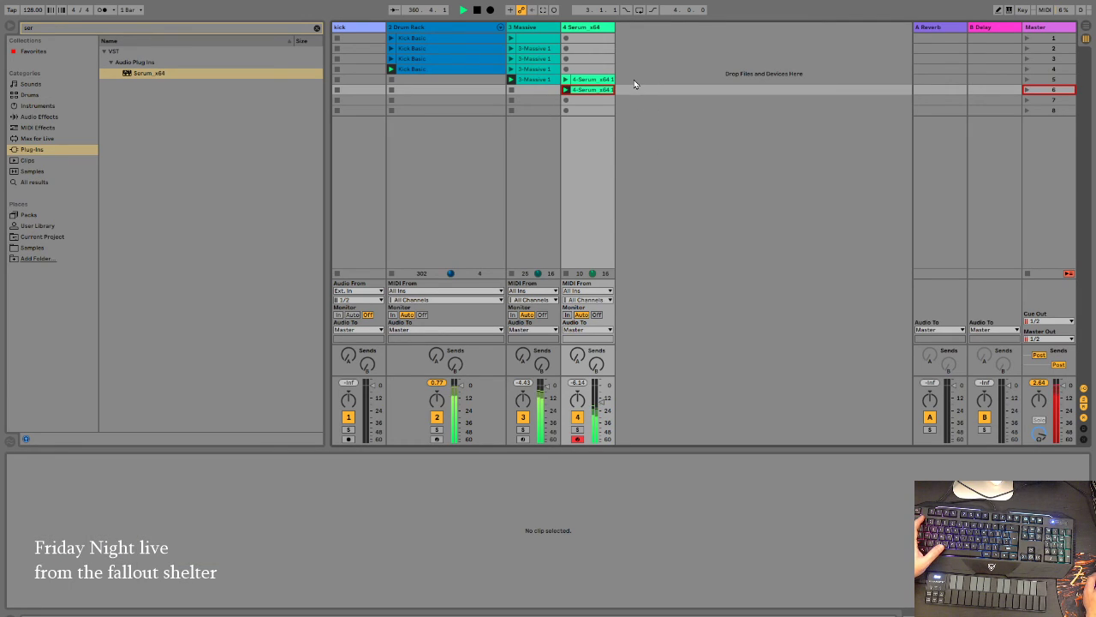
# Step: Launch the fifth-slot Serum clip and load a second Serum_x64 instrument onto a new track beside it
pyautogui.click(565, 80)
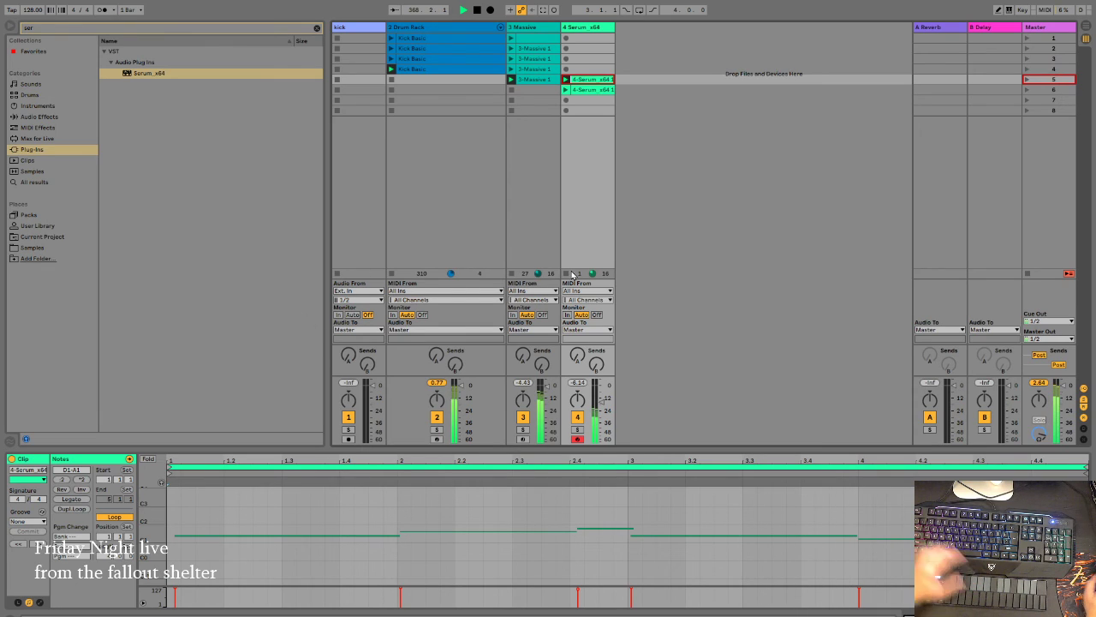
pyautogui.doubleClick(208, 70)
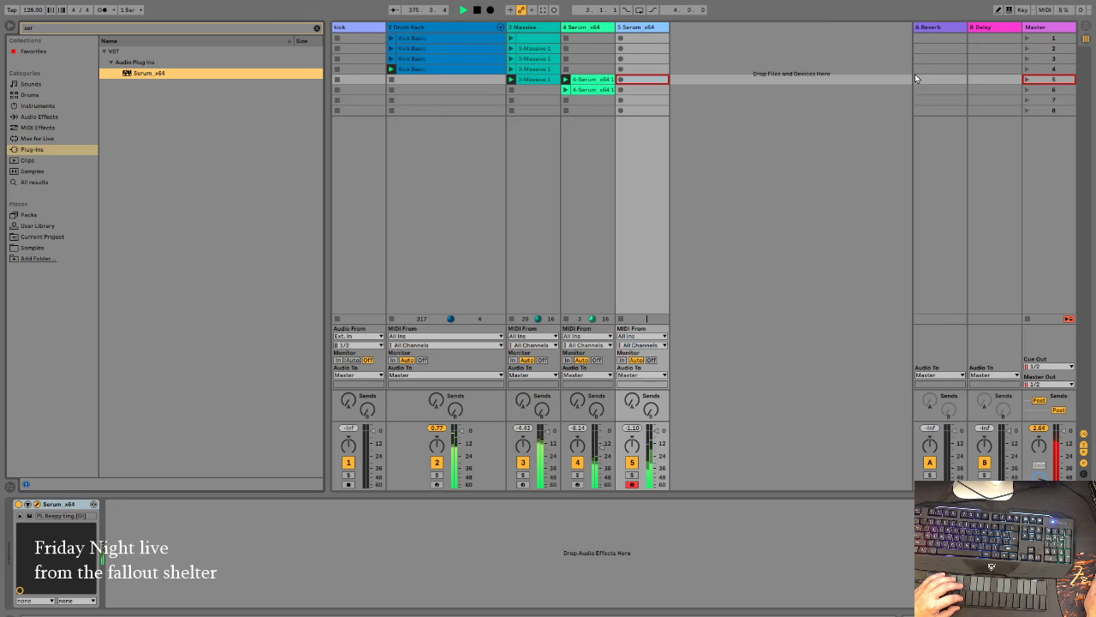
pyautogui.click(693, 465)
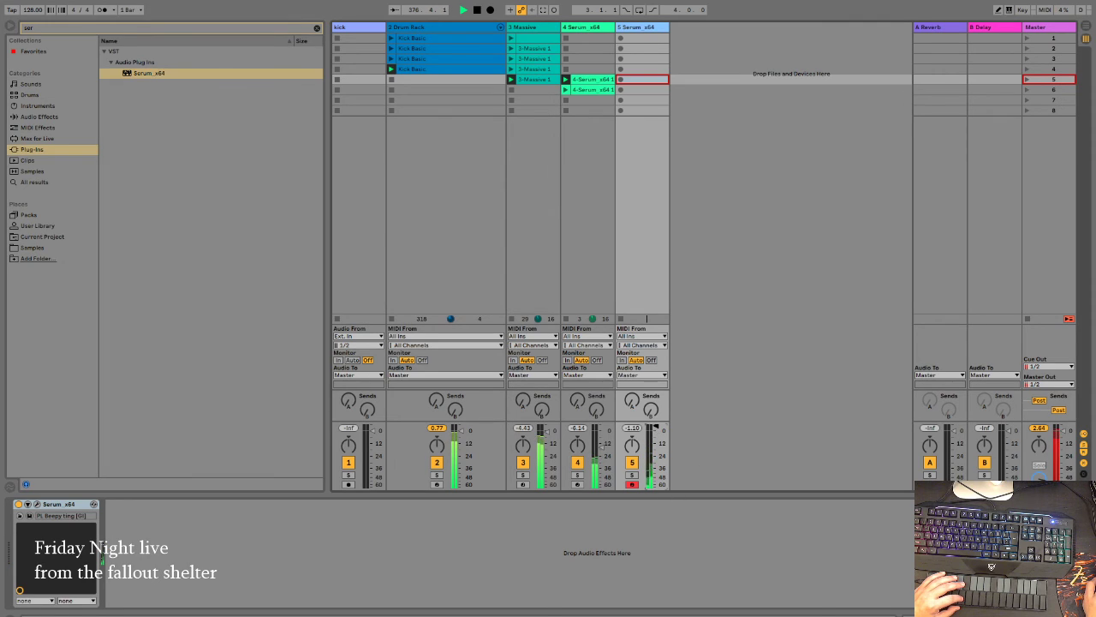
# Step: Copy the first Serum track's sixth-slot clip into the fifth slot of the second Serum track
pyautogui.click(594, 90)
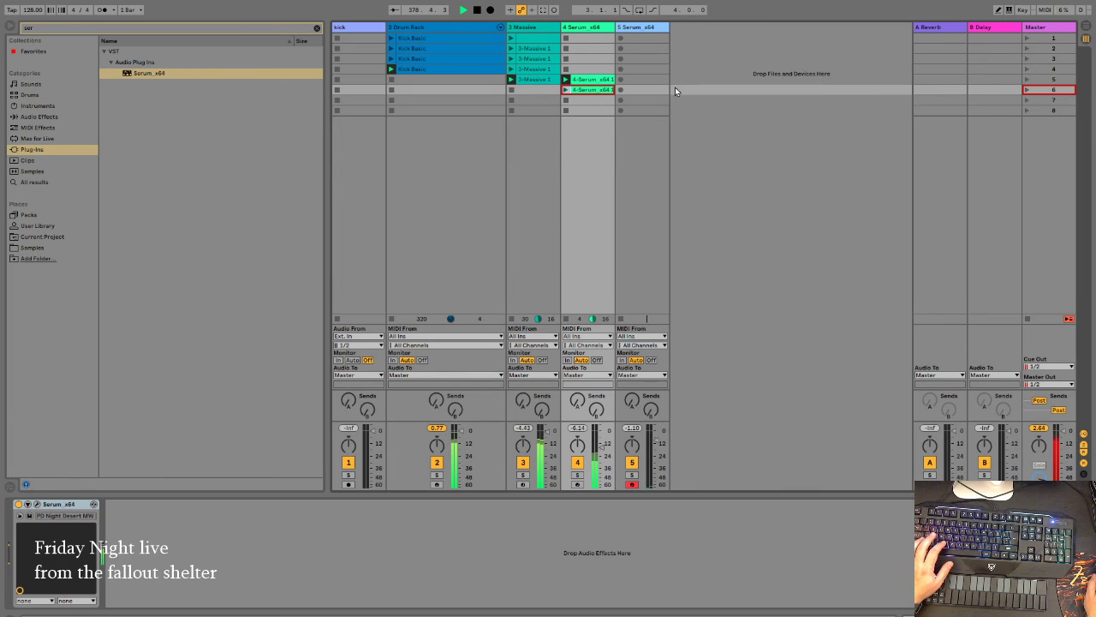
pyautogui.click(630, 88)
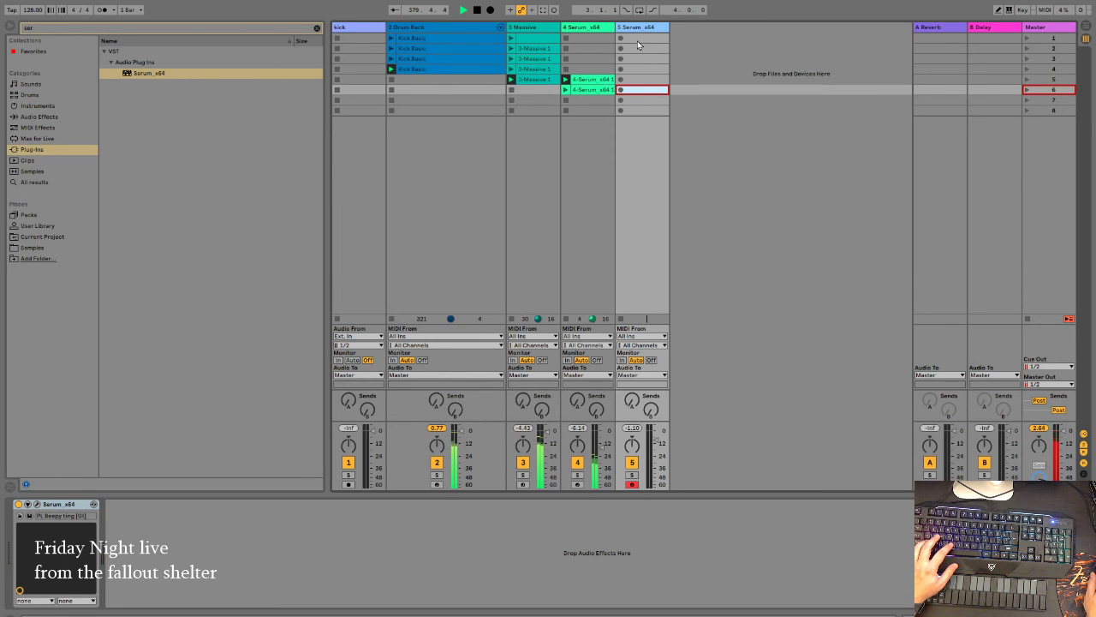
pyautogui.click(638, 79)
pyautogui.hotkey('ctrl', 'v')
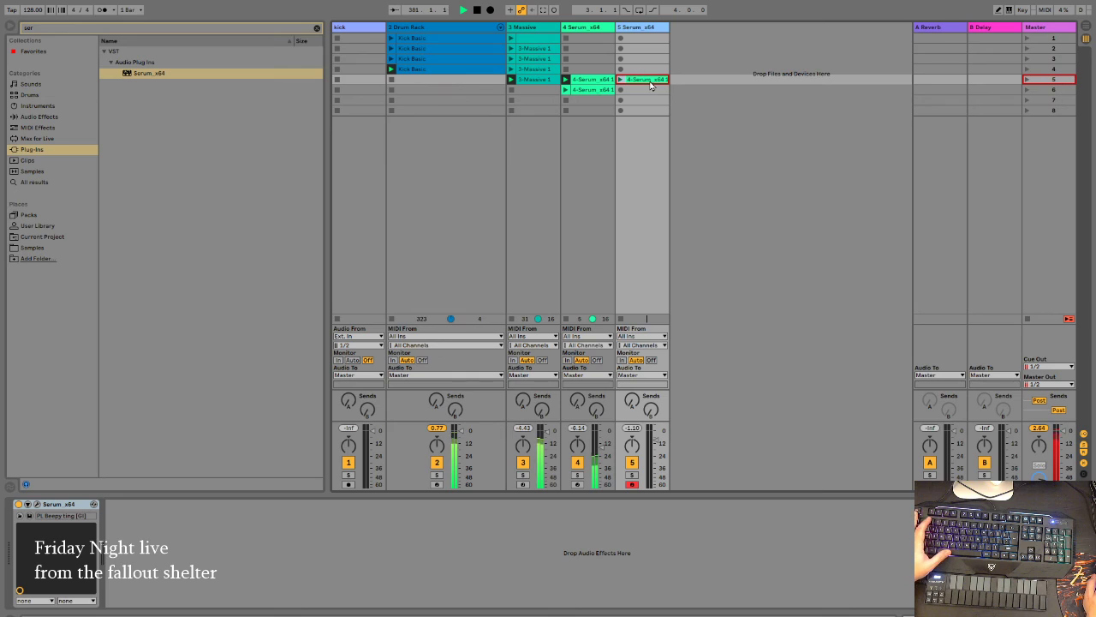
# Step: Clear the browser search and add an Arpeggiator MIDI effect in front of Serum on the second Serum track
pyautogui.click(38, 105)
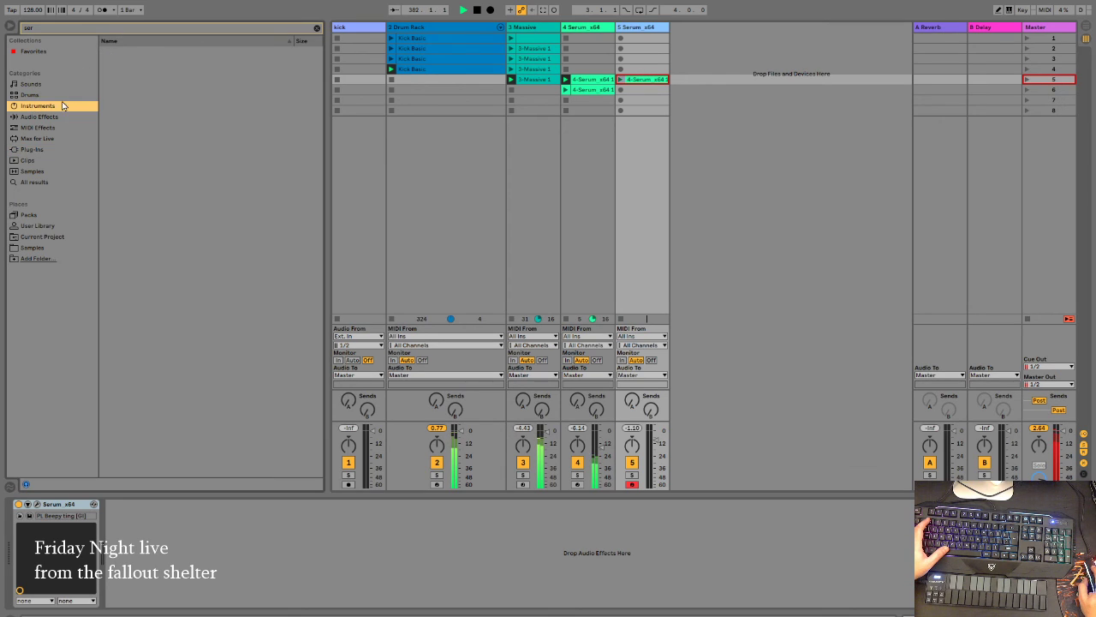
pyautogui.click(317, 28)
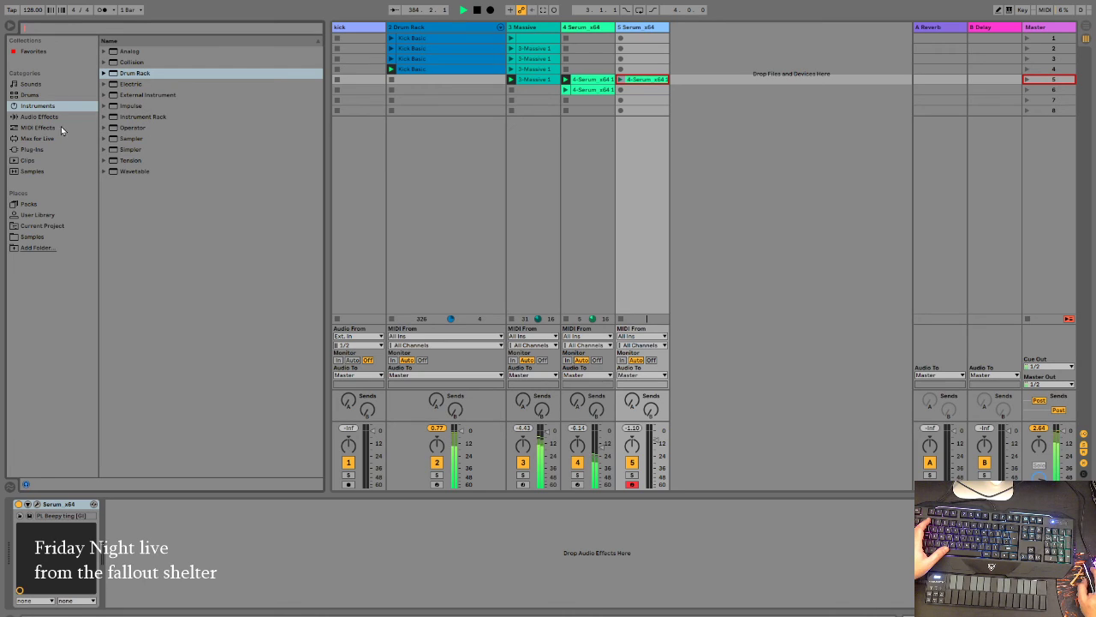
pyautogui.click(40, 117)
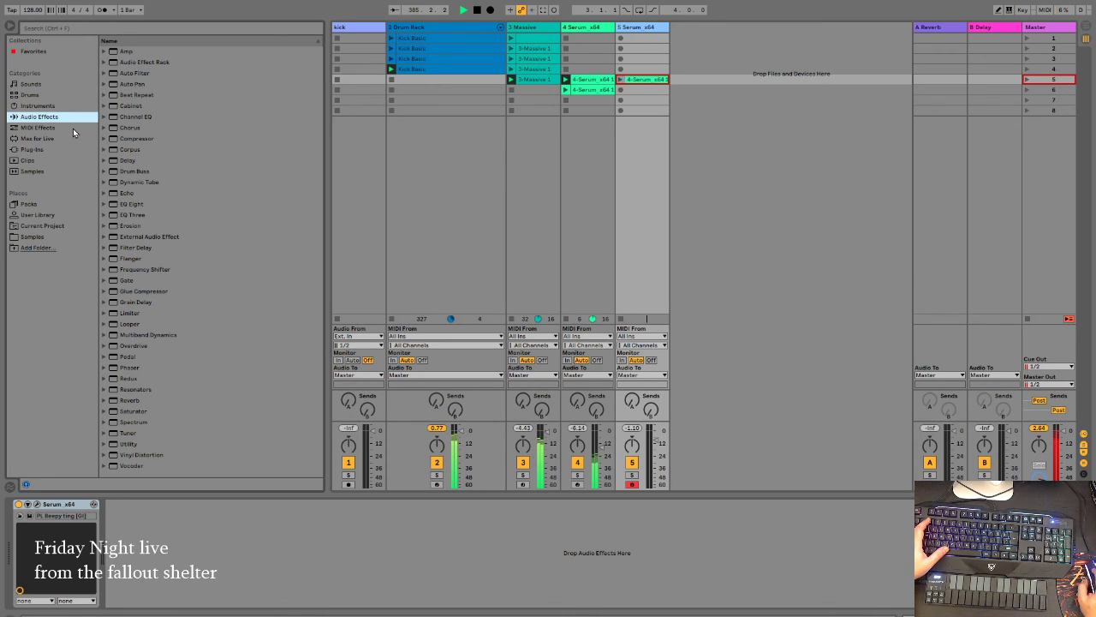
pyautogui.click(65, 127)
pyautogui.moveTo(129, 51); pyautogui.dragTo(653, 89)
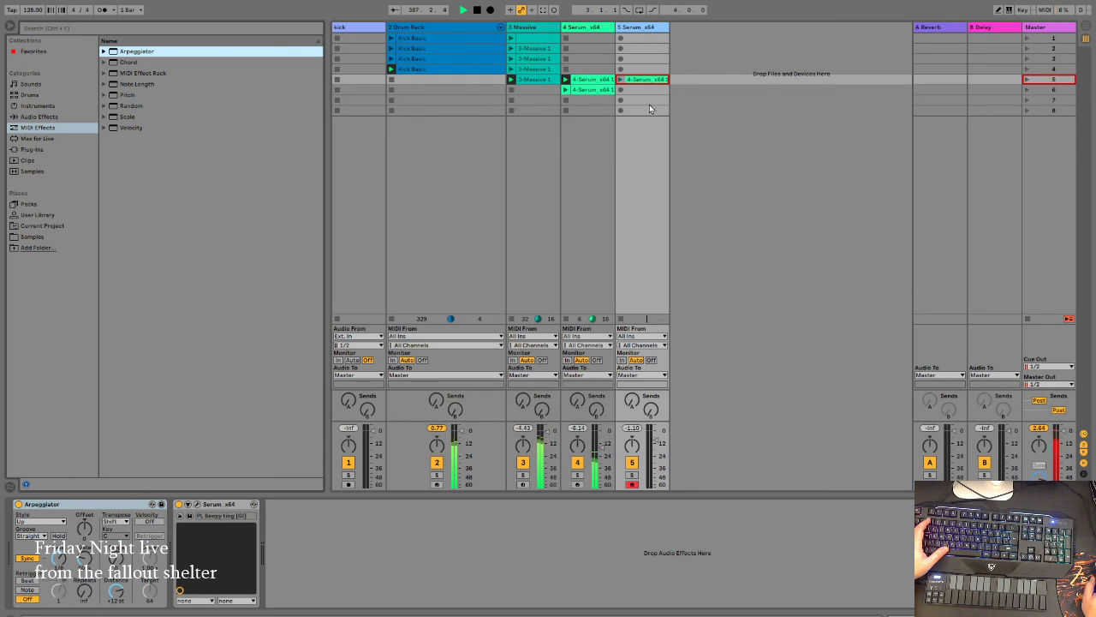
# Step: Launch the second Serum track's clip and set its Arpeggiator to the Up & Down style with 2 repeats
pyautogui.click(649, 399)
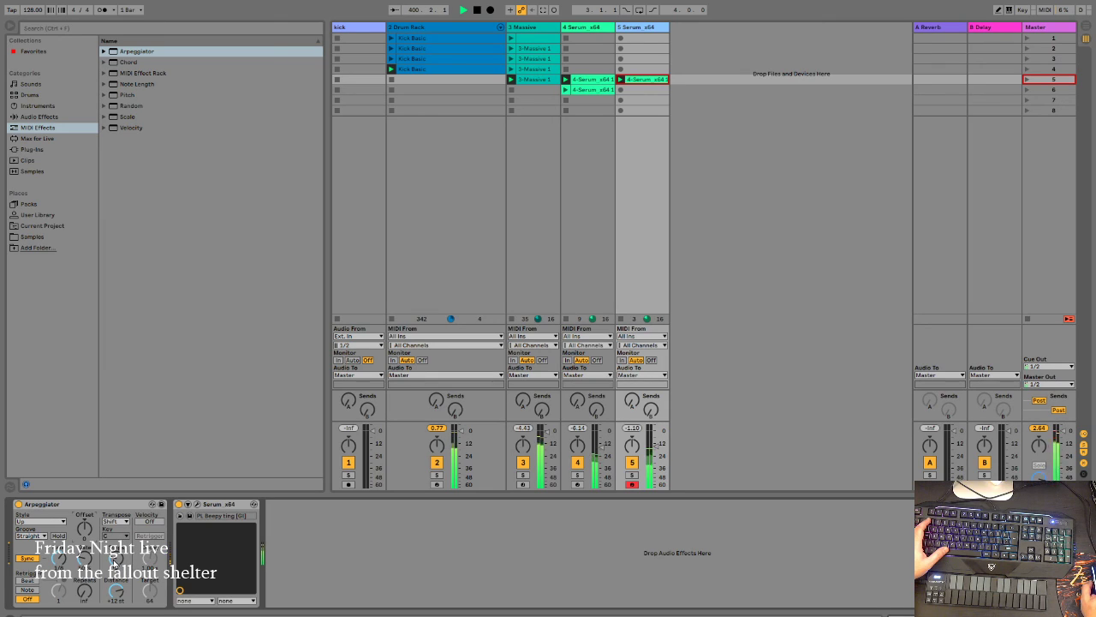
pyautogui.moveTo(115, 587); pyautogui.dragTo(115, 597)
pyautogui.moveTo(116, 592); pyautogui.dragTo(116, 586)
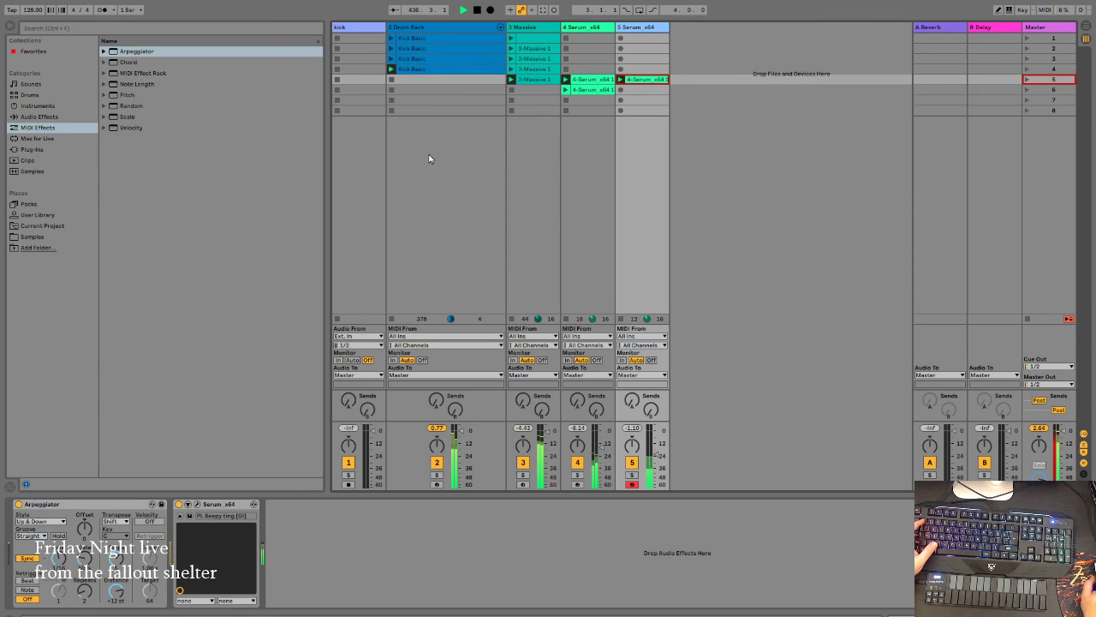
# Step: Search the plug-ins for "hyb", and clear the search
pyautogui.click(302, 29)
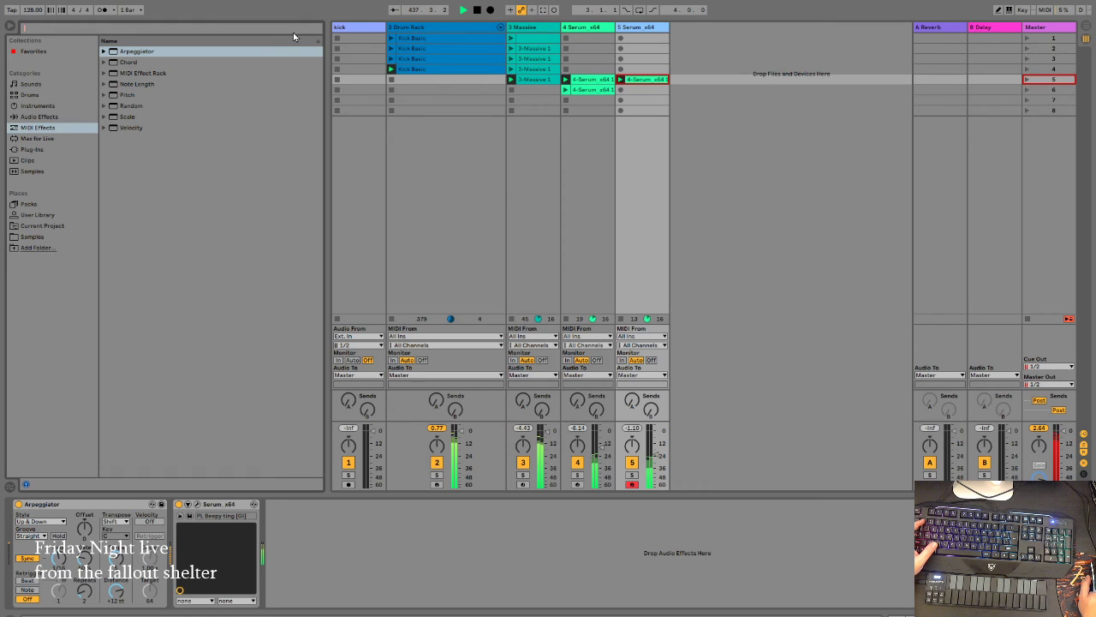
pyautogui.write('fg')
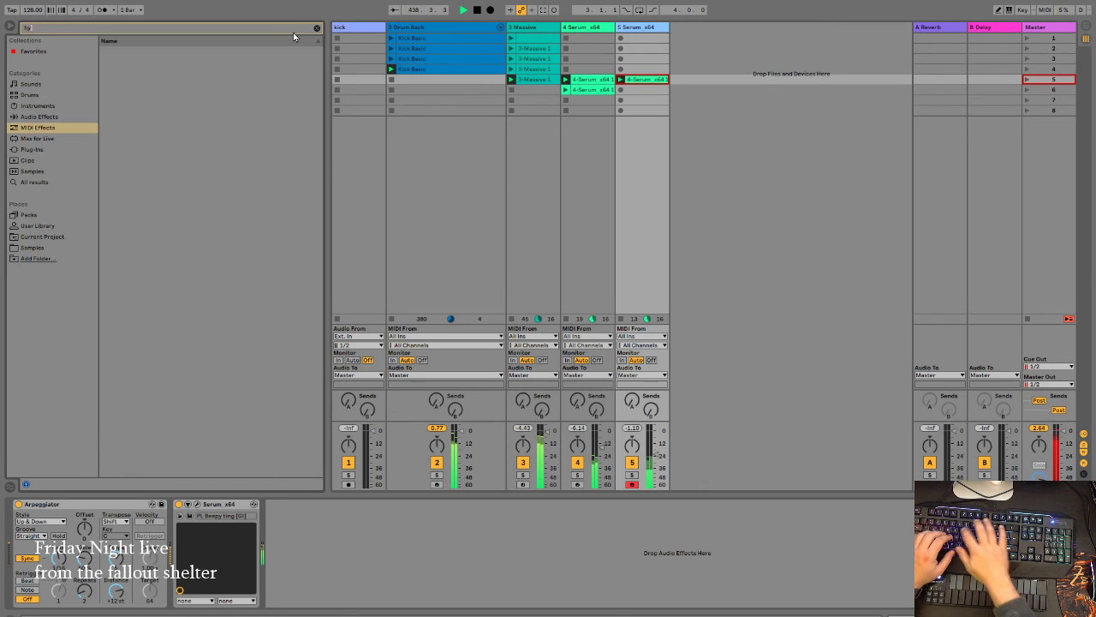
pyautogui.click(41, 155)
pyautogui.click(167, 28)
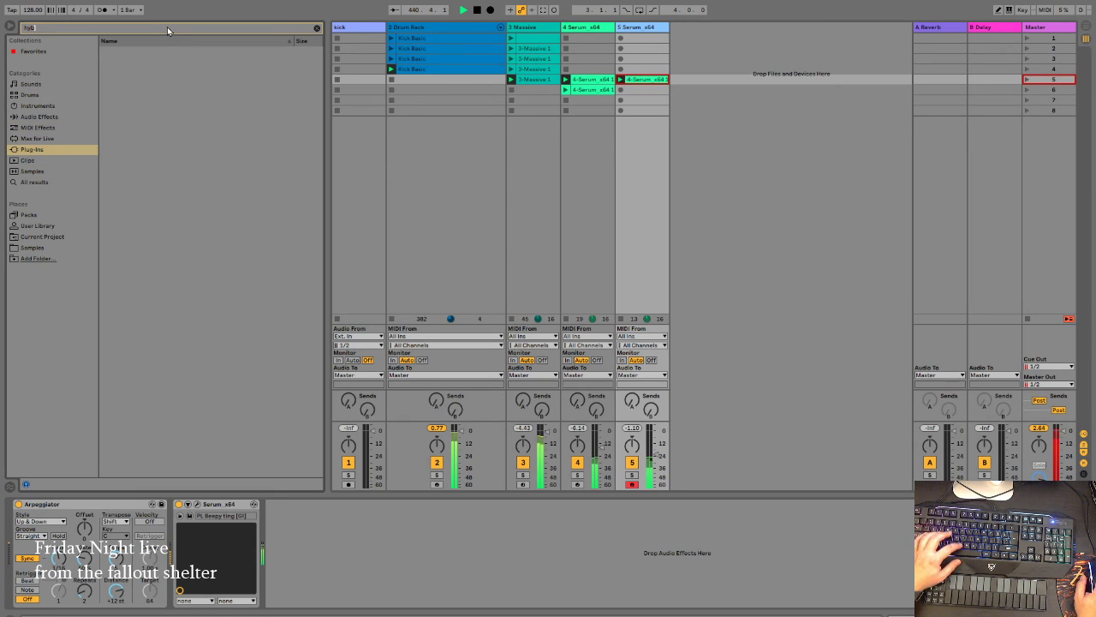
pyautogui.click(316, 29)
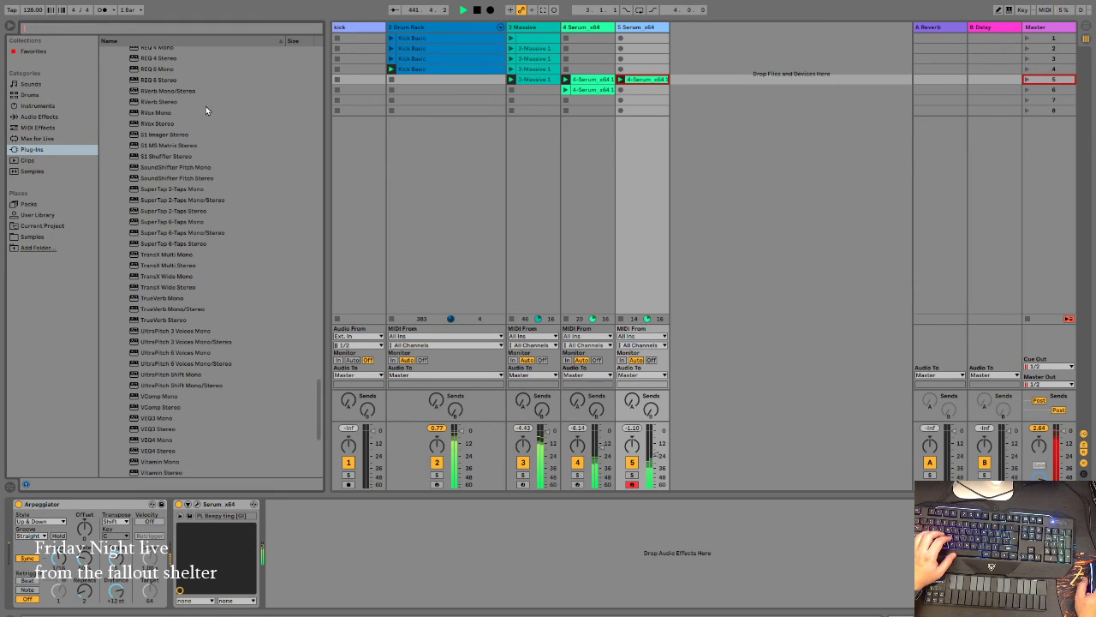
# Step: Look through the full plug-in list and the Soundtoys, Melodyne 4 and Audiority folders for an instrument
pyautogui.scroll(-5, 192, 380)
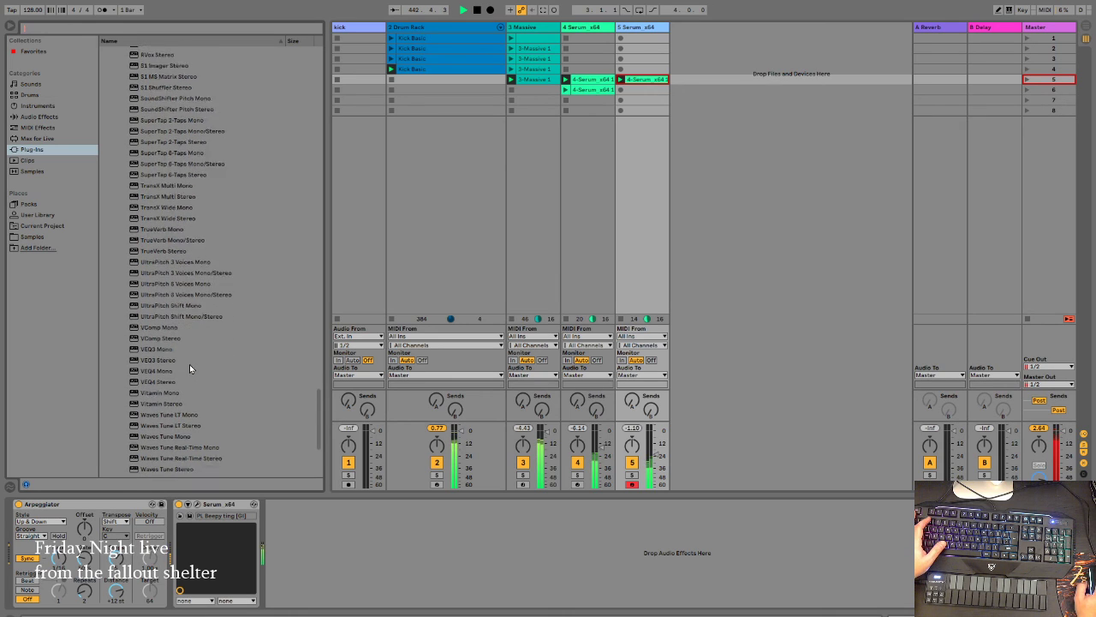
pyautogui.scroll(-3, 191, 368)
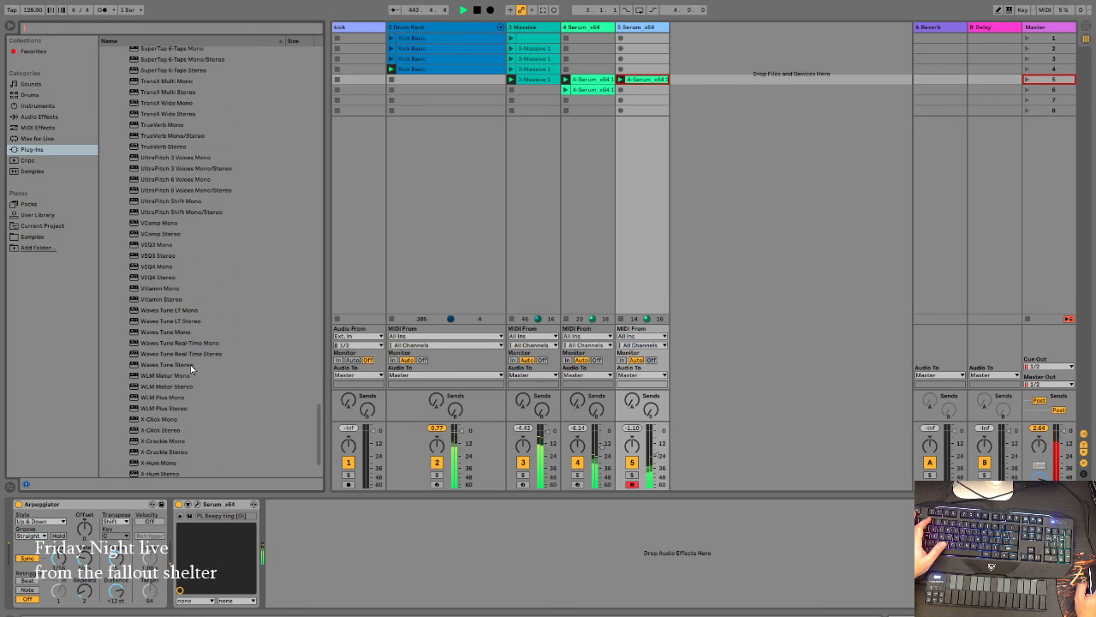
pyautogui.scroll(8, 190, 369)
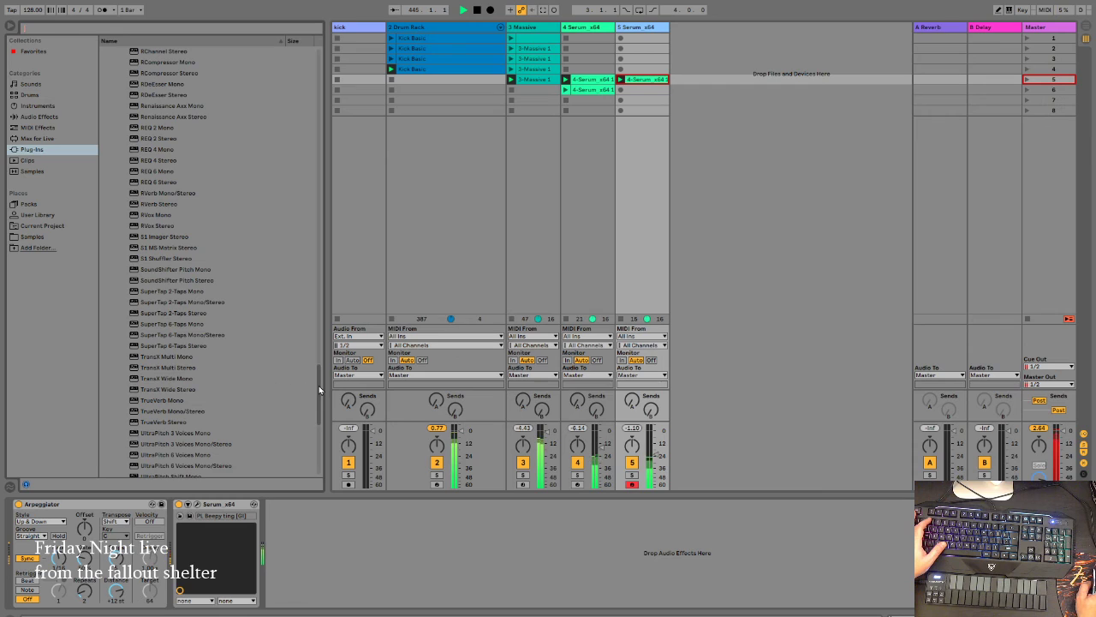
pyautogui.moveTo(318, 385); pyautogui.dragTo(315, 44)
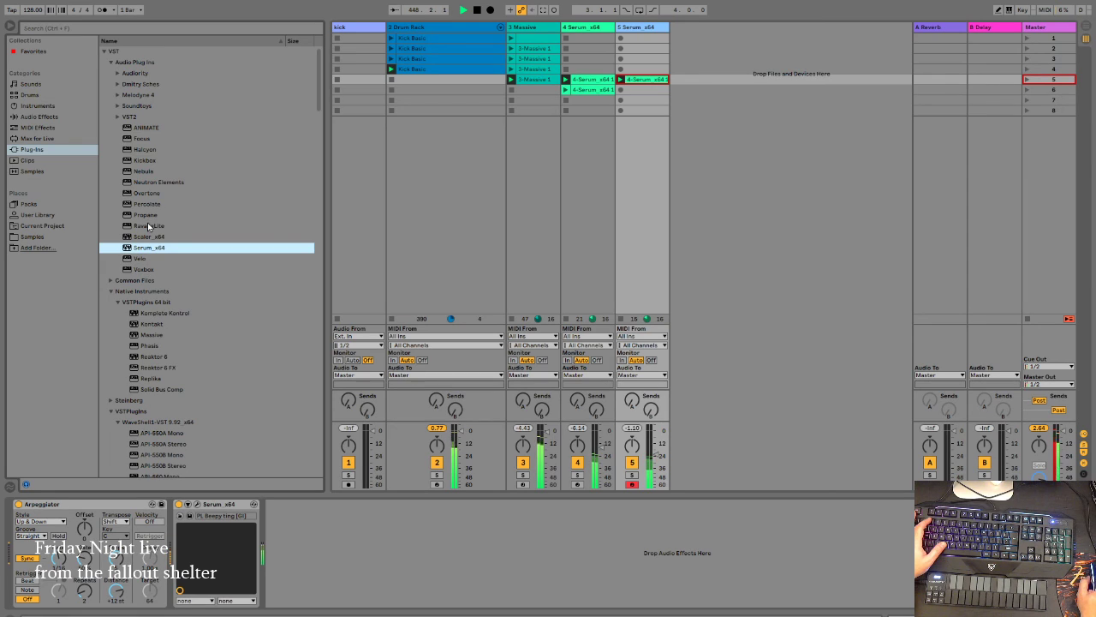
pyautogui.click(117, 107)
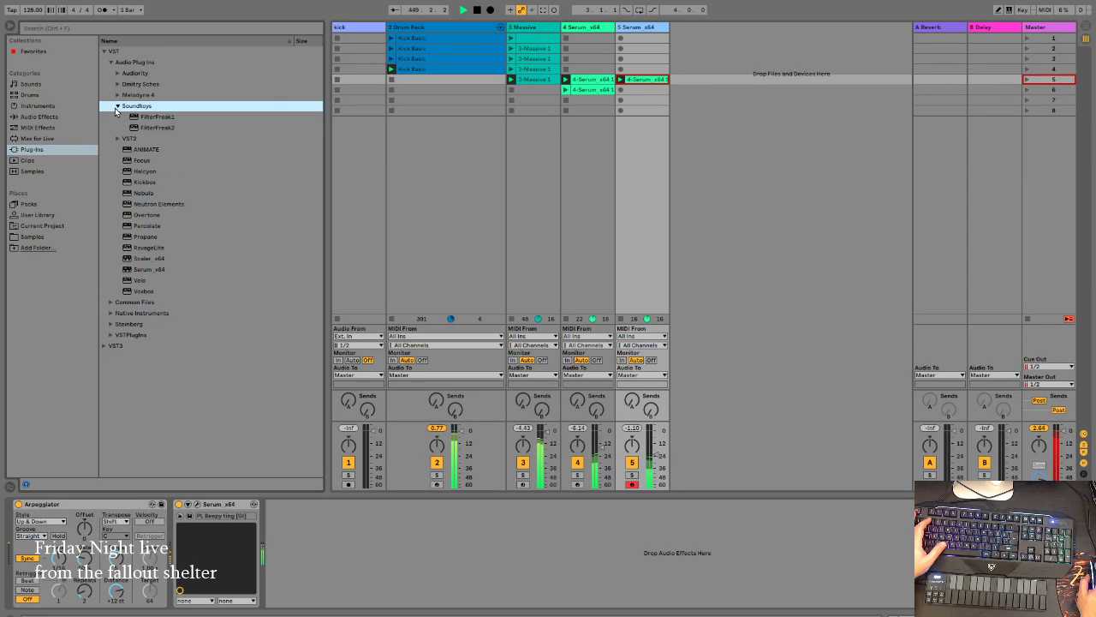
pyautogui.click(118, 106)
pyautogui.click(117, 96)
pyautogui.click(117, 74)
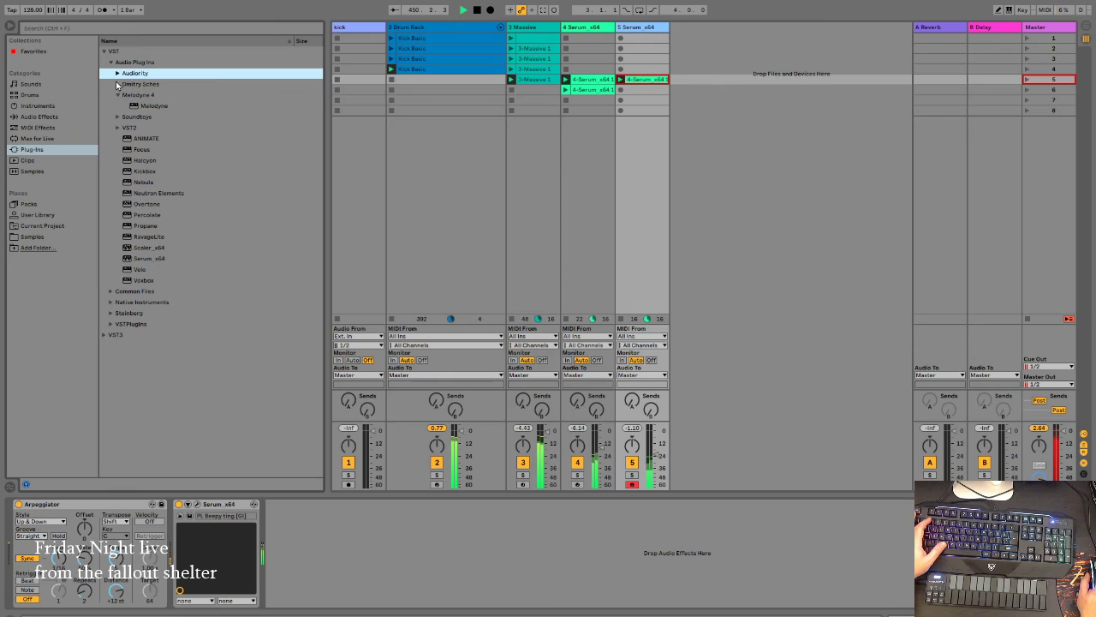
# Step: Look through the Common Files, Native Instruments, Steinberg and VSTPlugins folders for an instrument
pyautogui.click(110, 291)
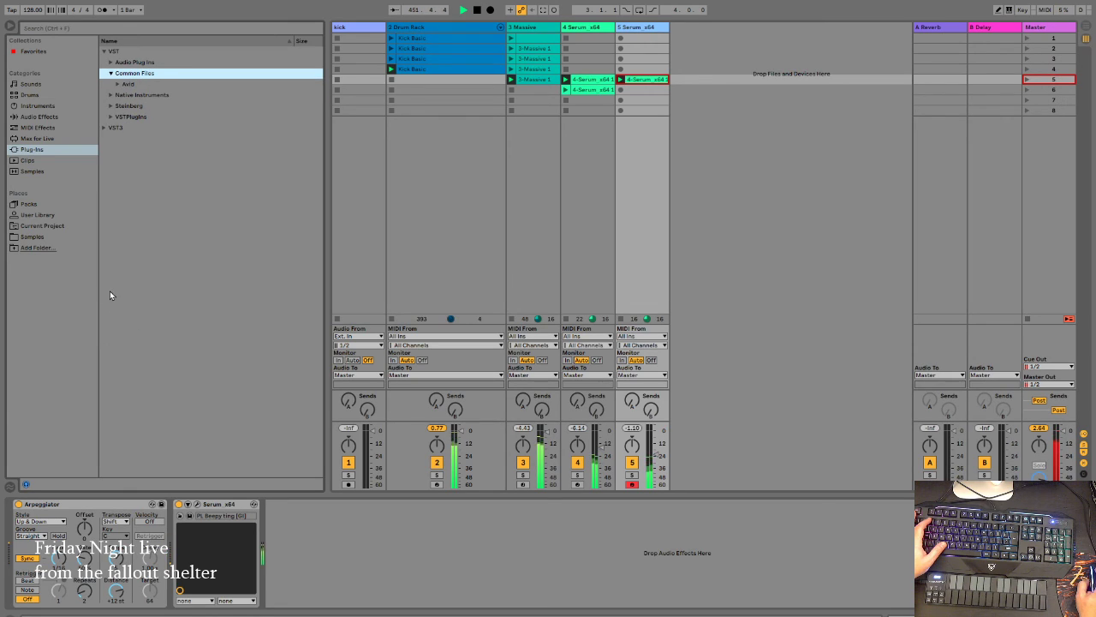
pyautogui.click(117, 84)
pyautogui.click(124, 95)
pyautogui.click(137, 106)
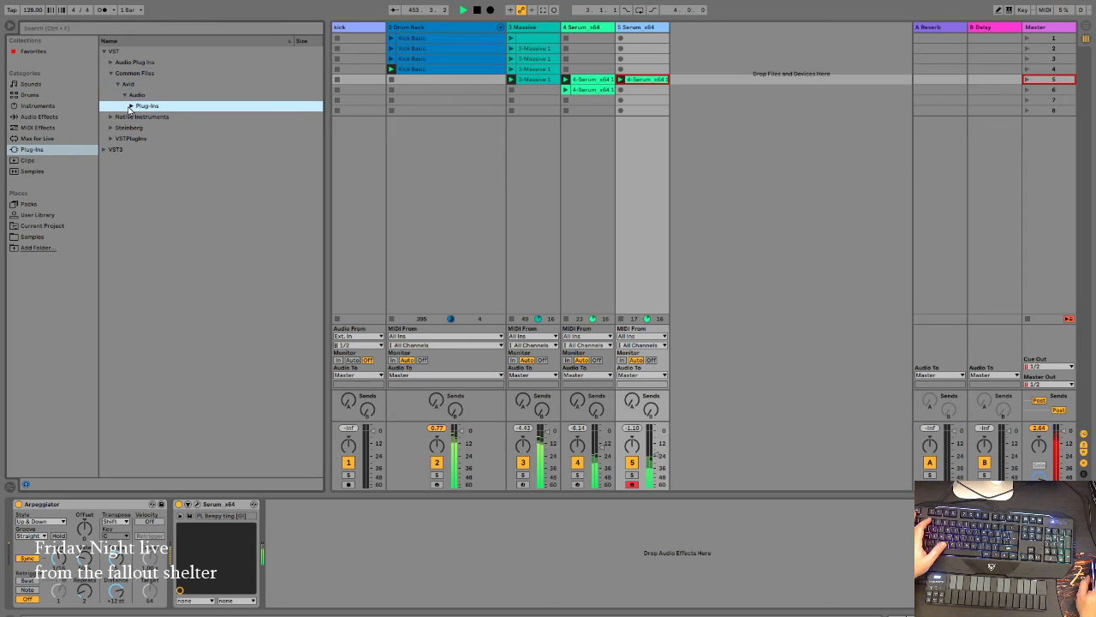
pyautogui.click(131, 107)
pyautogui.click(137, 117)
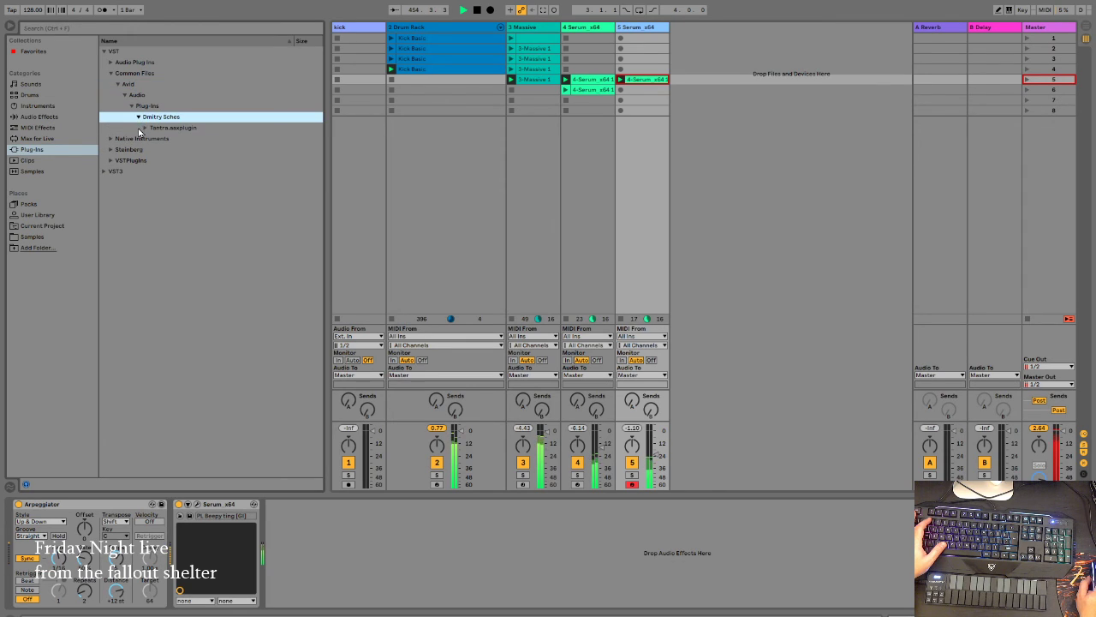
pyautogui.click(114, 139)
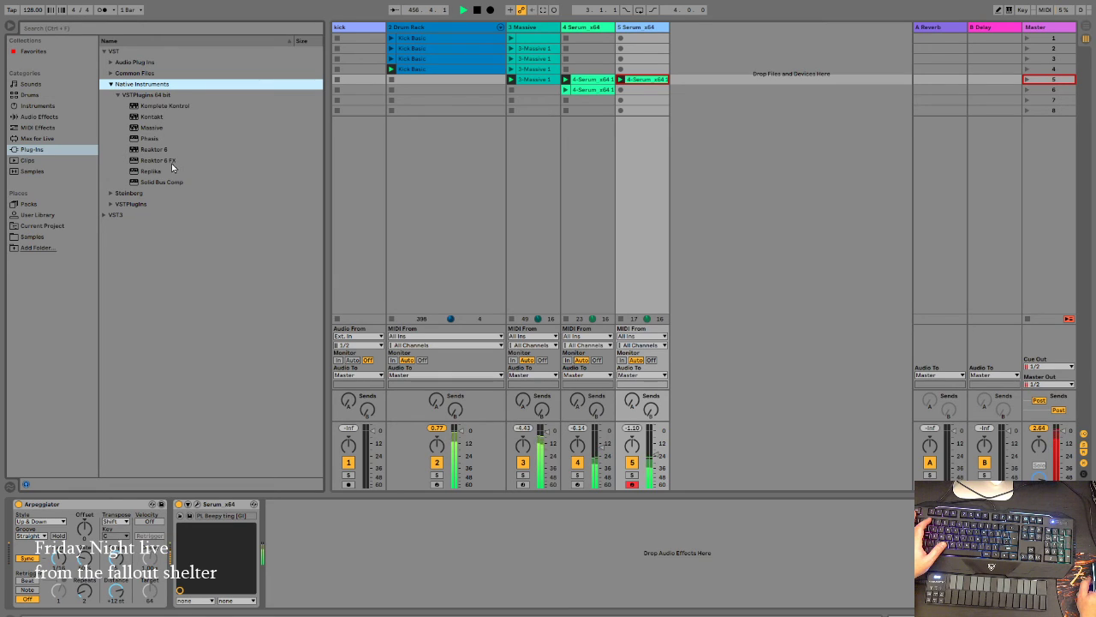
pyautogui.click(112, 195)
pyautogui.click(114, 107)
pyautogui.click(114, 107)
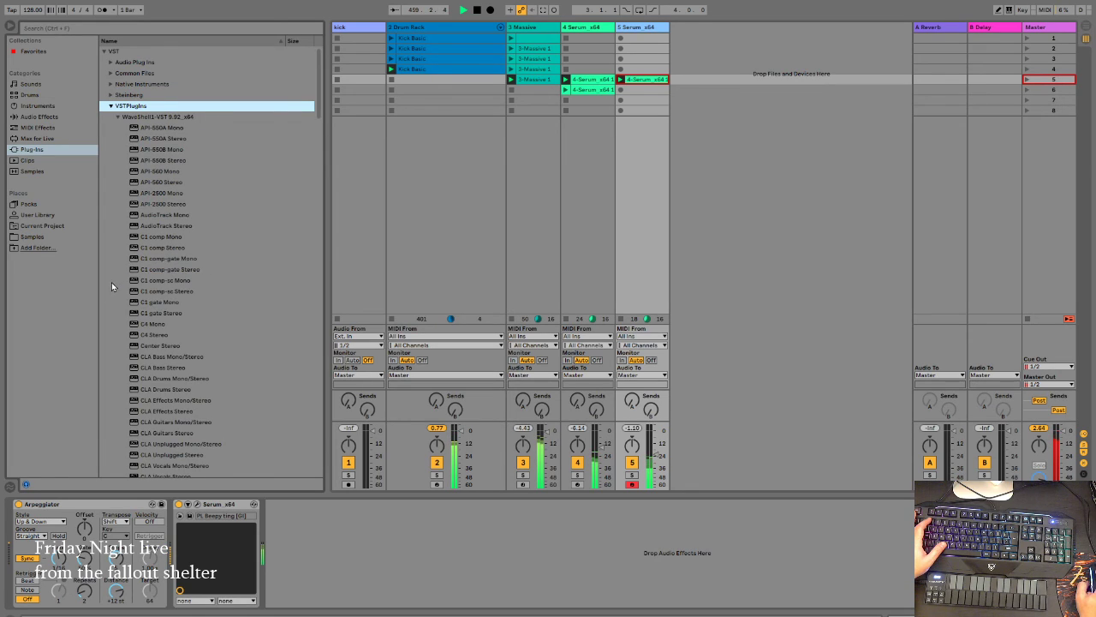
# Step: Load Massive from the Native Instruments plug-ins onto a new track and record a MIDI clip in its fifth slot
pyautogui.click(111, 85)
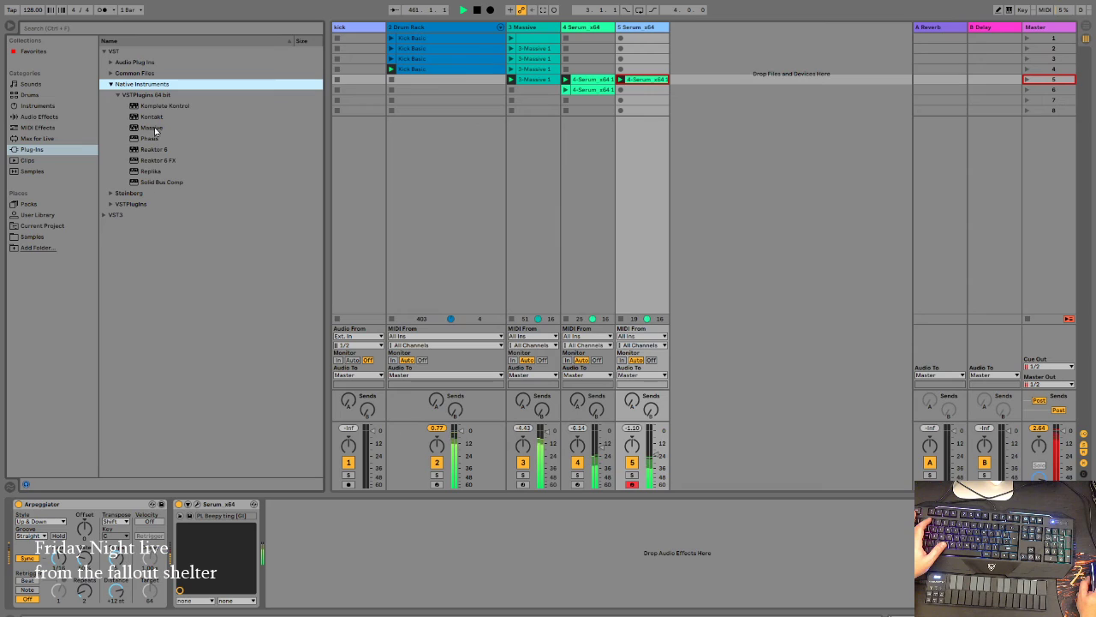
pyautogui.moveTo(152, 129); pyautogui.dragTo(771, 77)
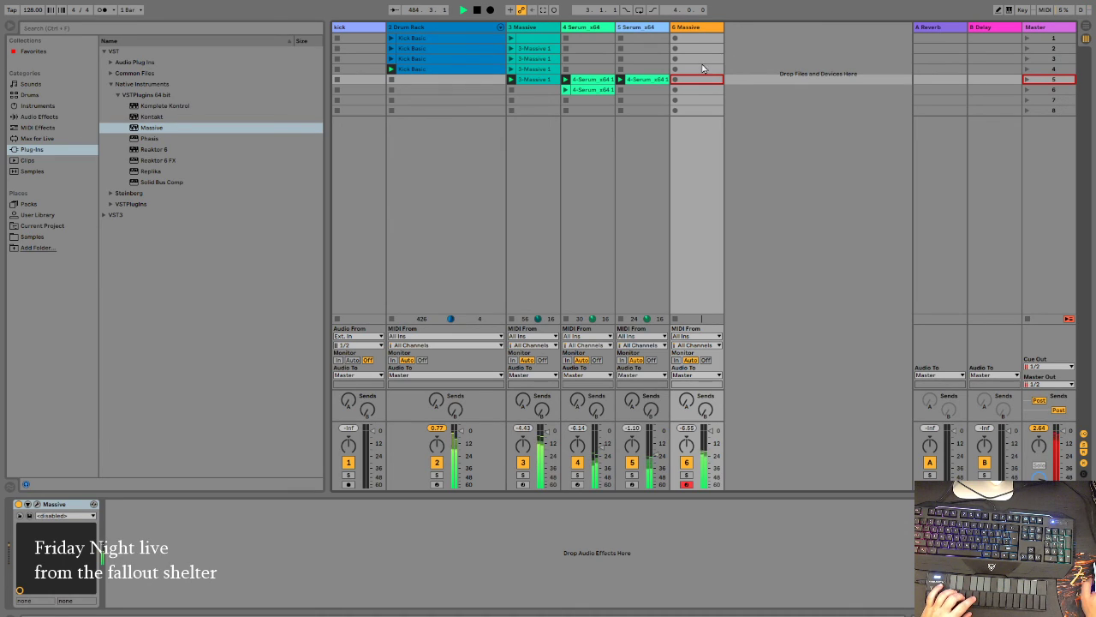
pyautogui.click(676, 80)
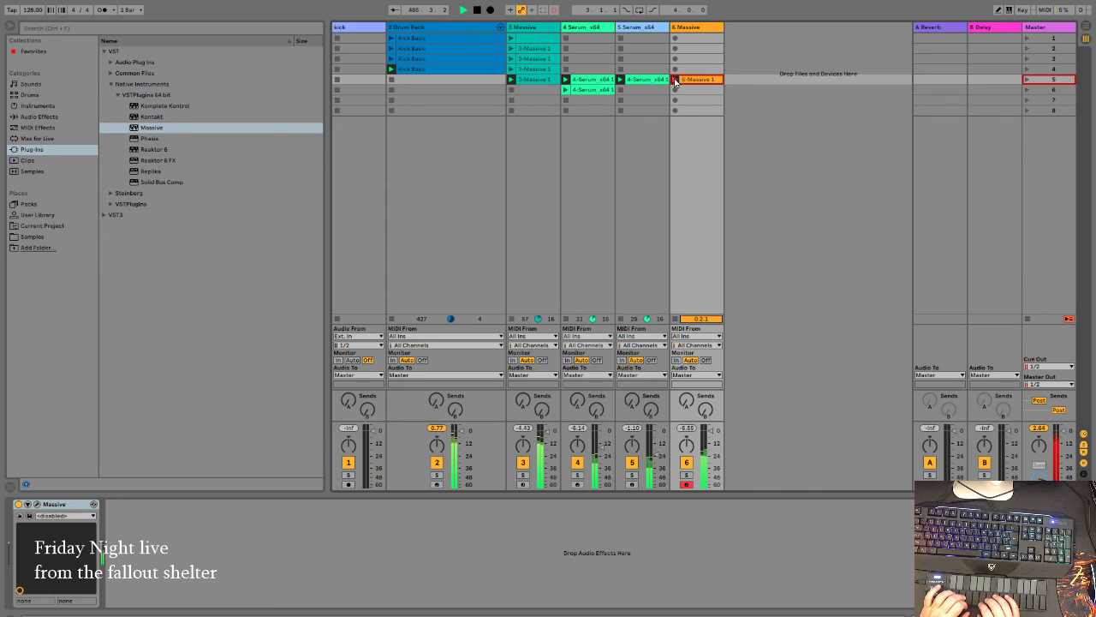
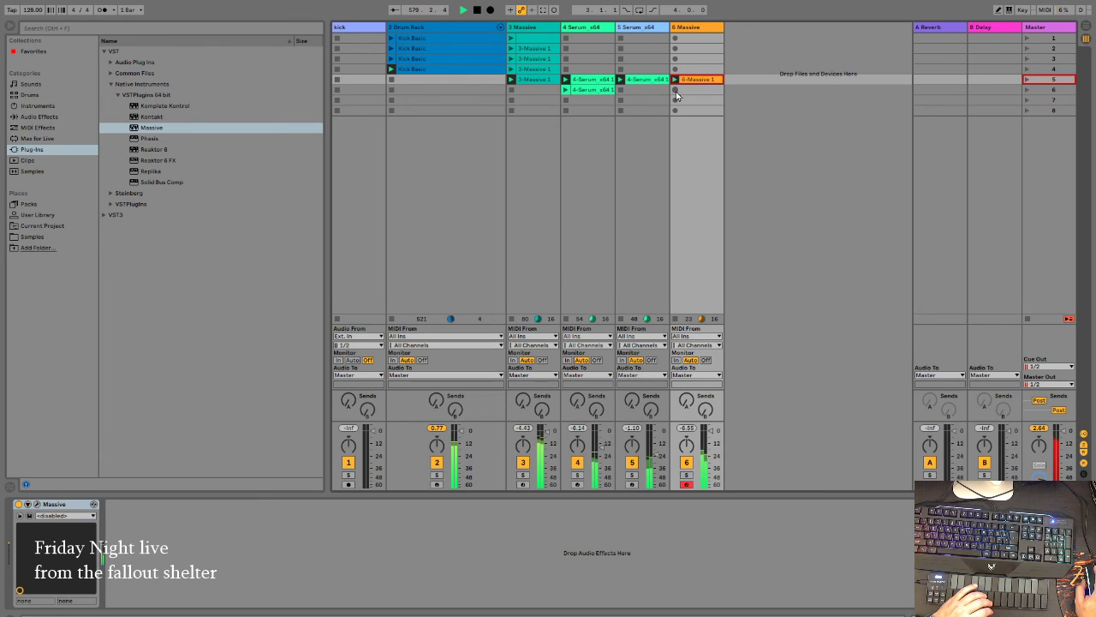
# Step: Record a second MIDI clip in the sixth slot of the new Massive track and end the recording
pyautogui.click(675, 92)
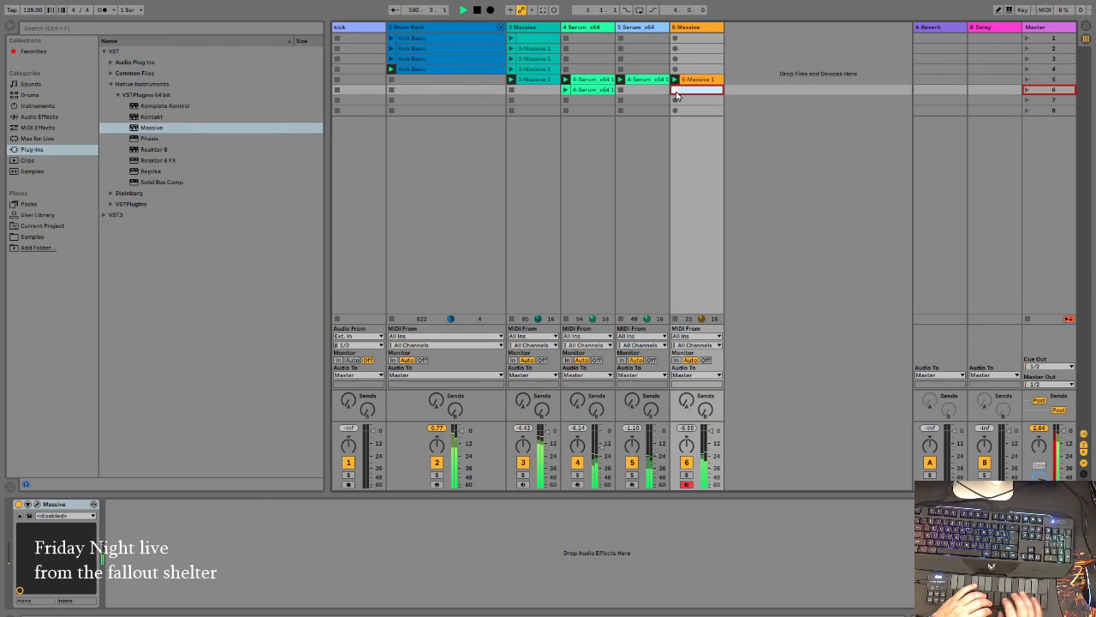
pyautogui.click(676, 92)
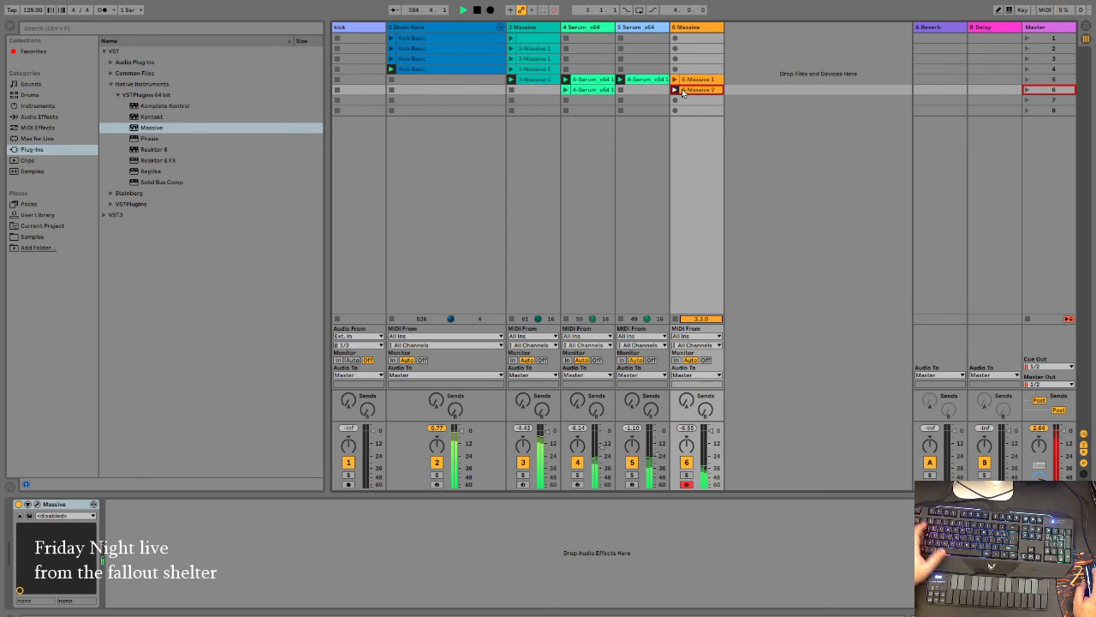
pyautogui.click(676, 89)
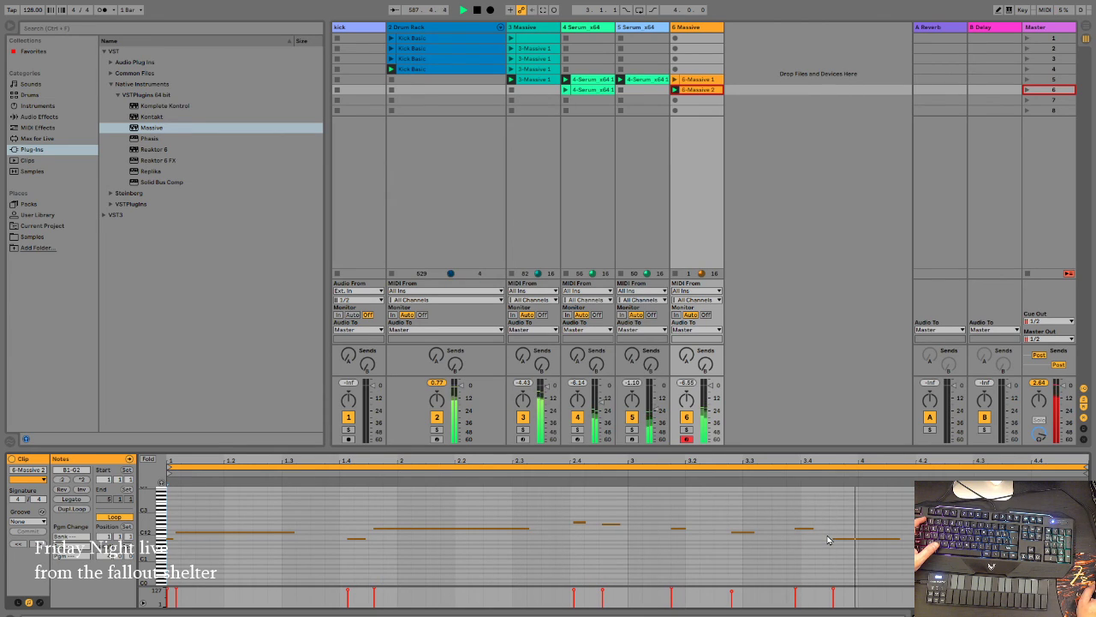
# Step: Align the late E2 and D2 notes in the second Massive clip to start at beats 3.4 and 3.3
pyautogui.moveTo(802, 530); pyautogui.dragTo(810, 534)
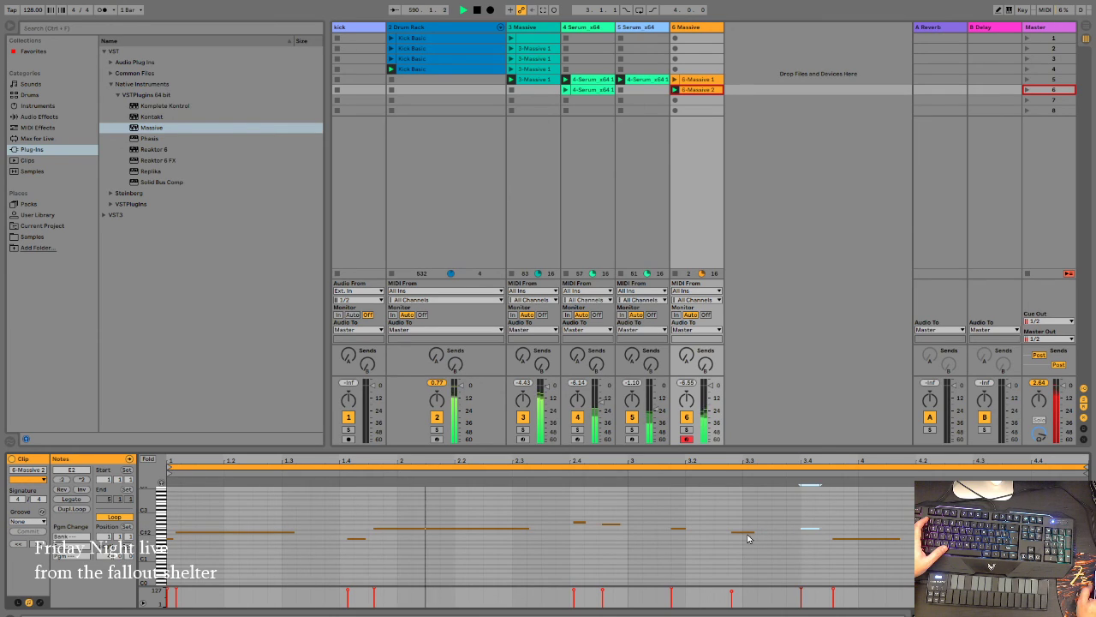
pyautogui.moveTo(748, 533); pyautogui.dragTo(762, 537)
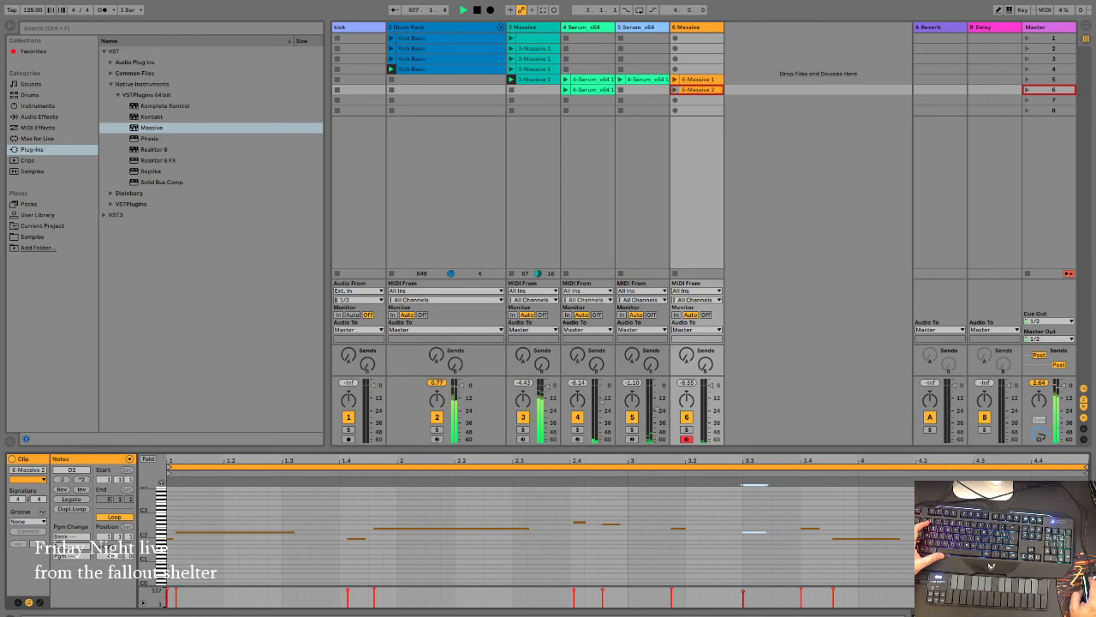
# Step: Load Kontakt from the Native Instruments plug-ins onto a new track and record a MIDI clip in its sixth slot
pyautogui.click(760, 146)
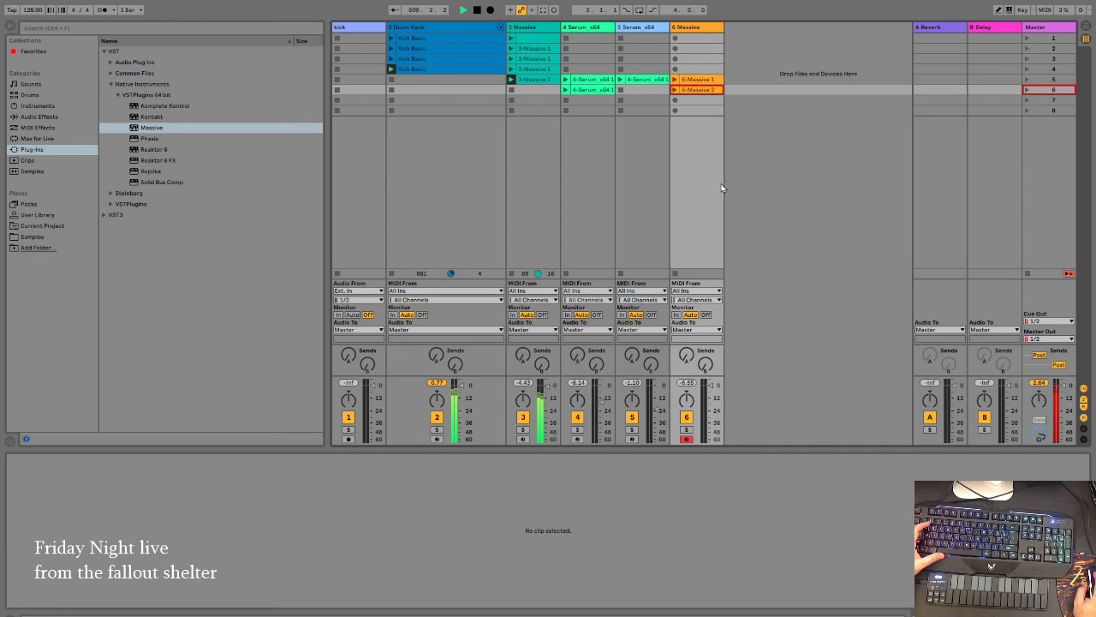
pyautogui.moveTo(147, 117); pyautogui.dragTo(651, 71)
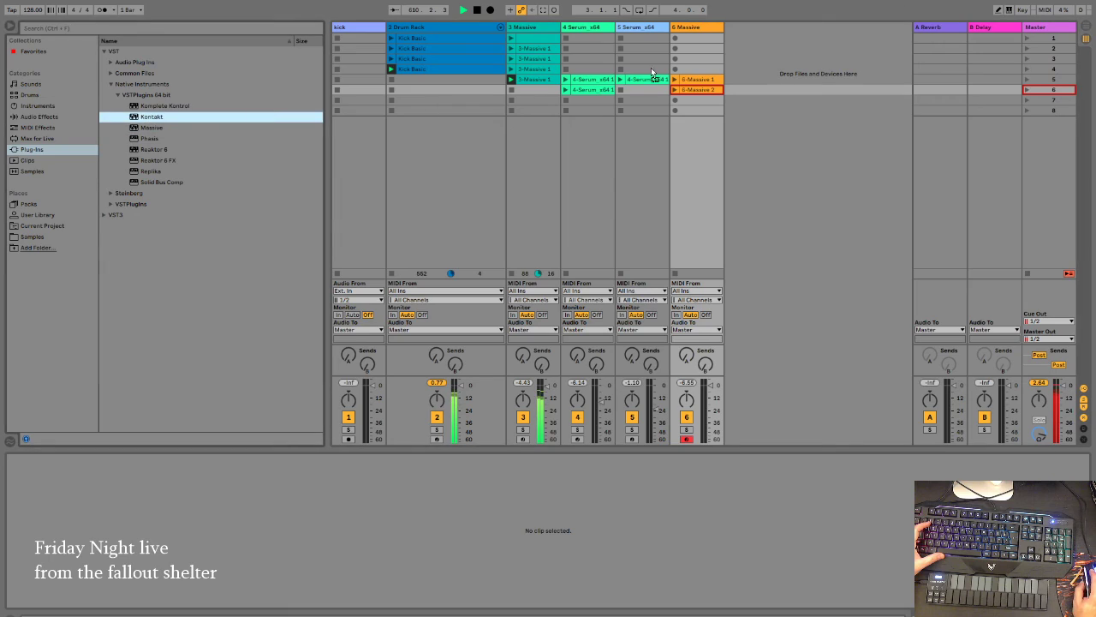
pyautogui.moveTo(735, 34); pyautogui.dragTo(888, 139)
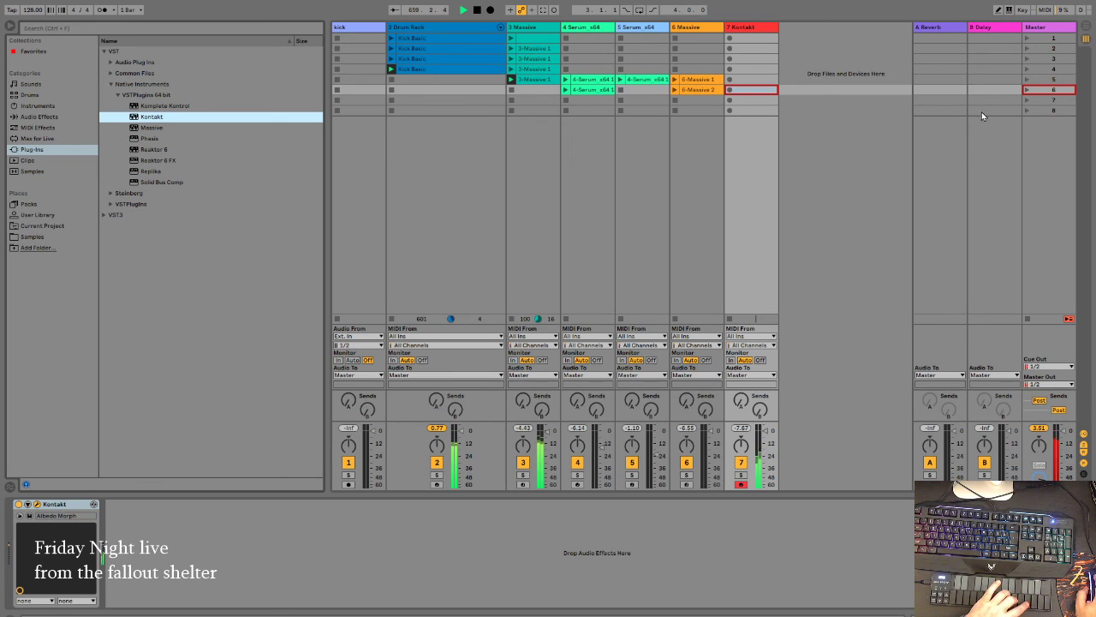
pyautogui.click(728, 92)
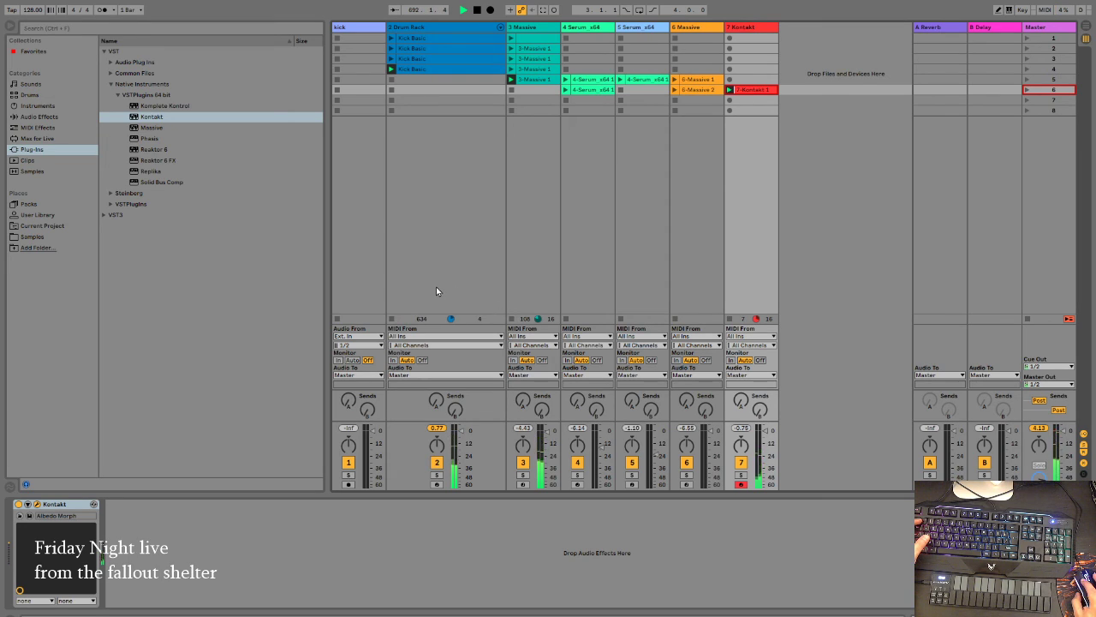
# Step: Restart playback from the song's beginning with the new Kontakt clip running and open that clip's notes
pyautogui.press('space')
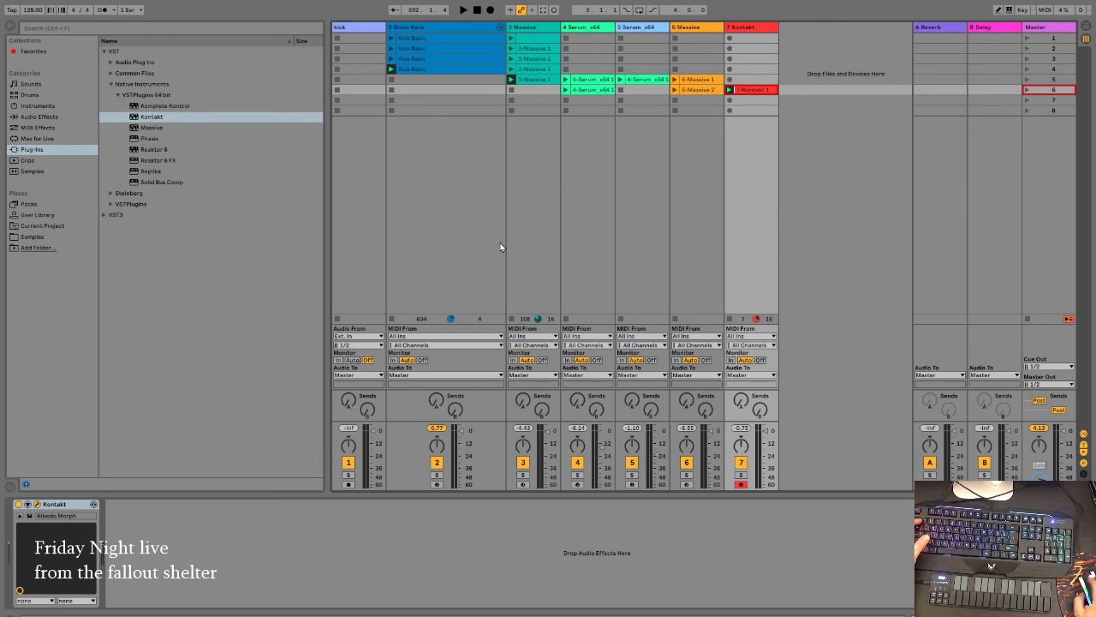
pyautogui.press('space')
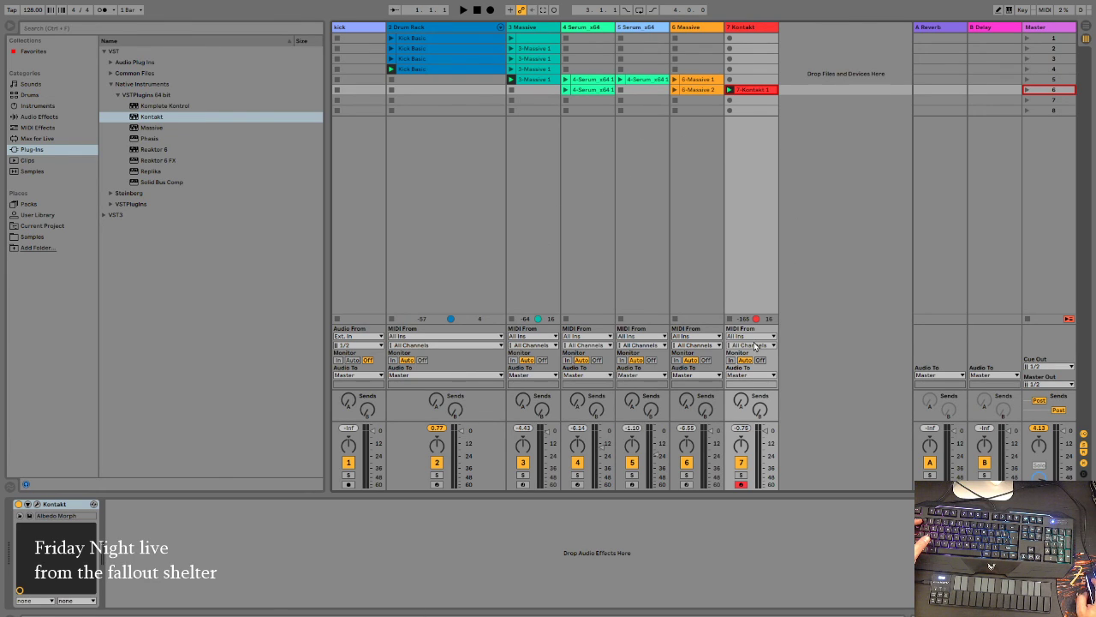
pyautogui.click(730, 90)
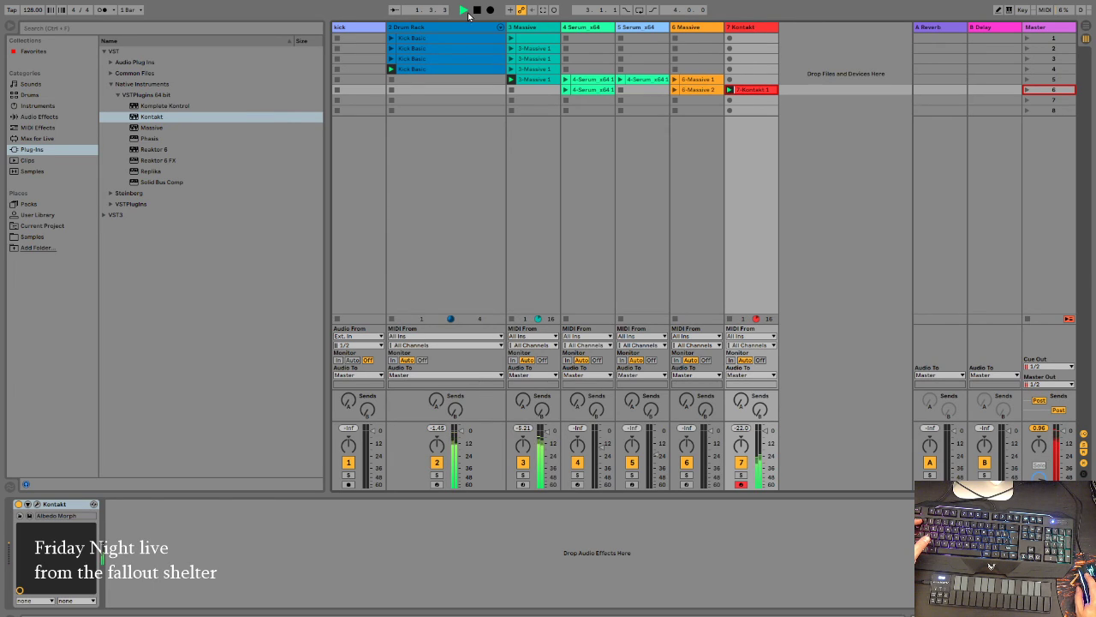
pyautogui.click(749, 91)
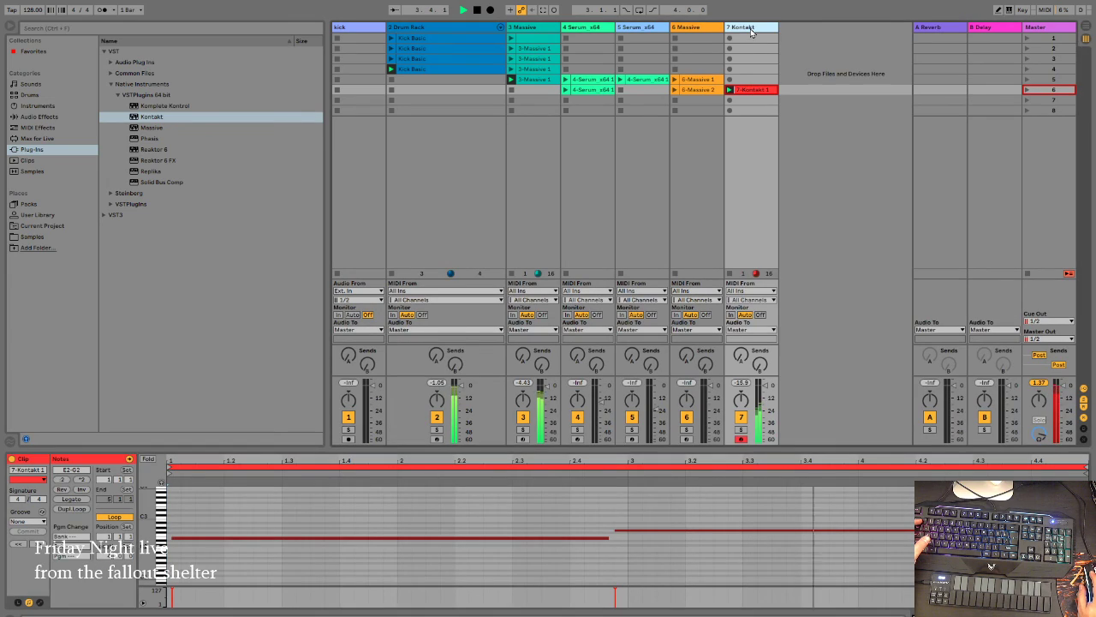
# Step: Add a Limiter to the Master track and set its ceiling to -5.06 dB
pyautogui.hotkey('shift', 'Tab')
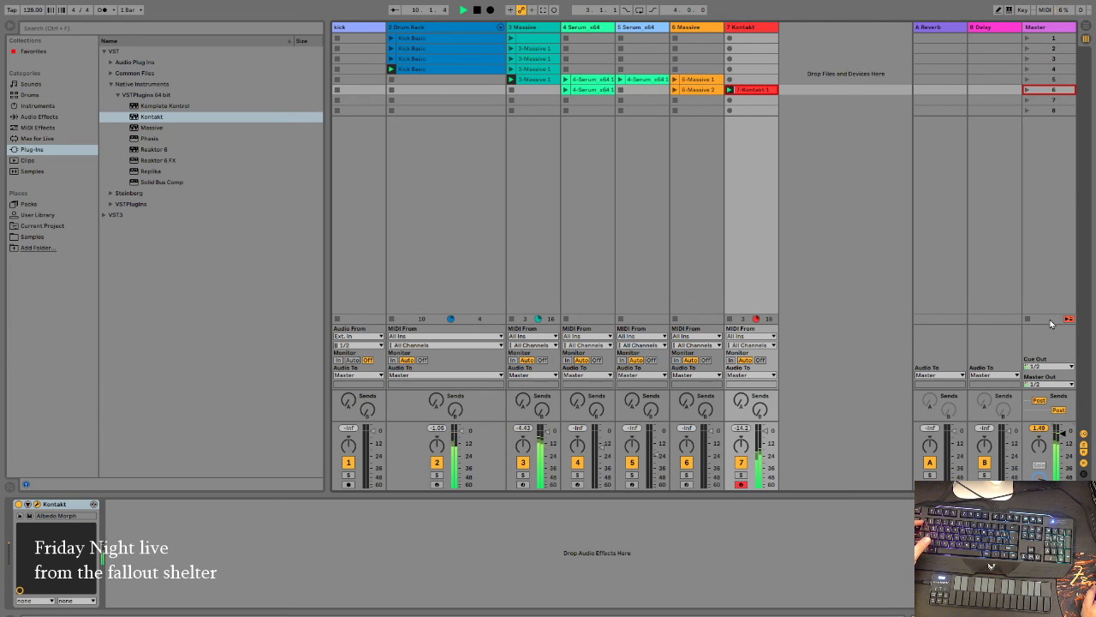
pyautogui.click(1049, 29)
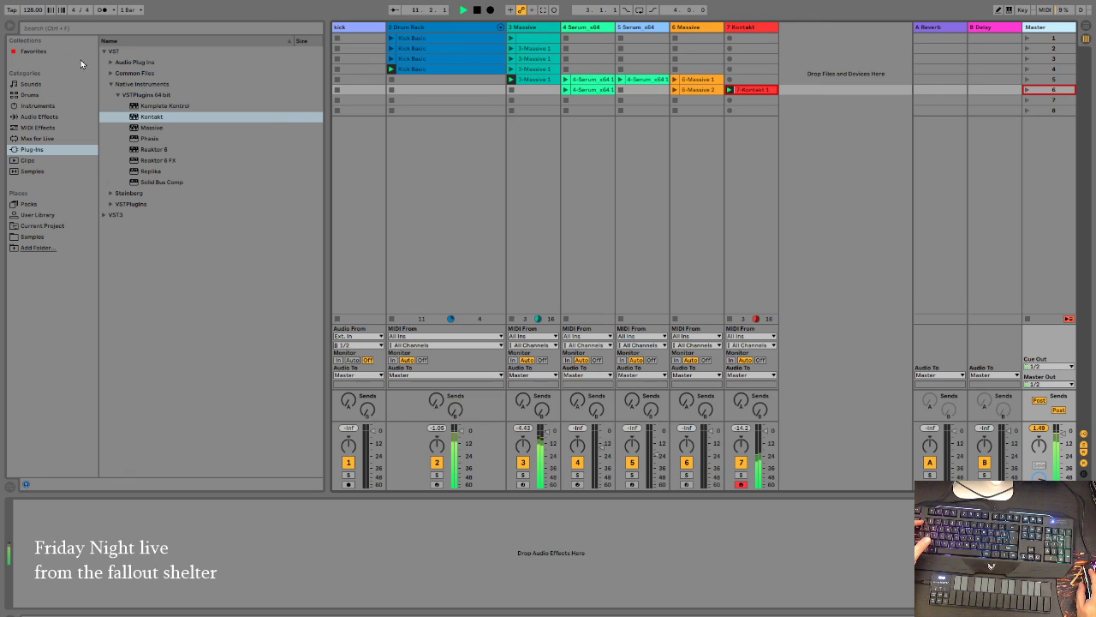
pyautogui.click(45, 115)
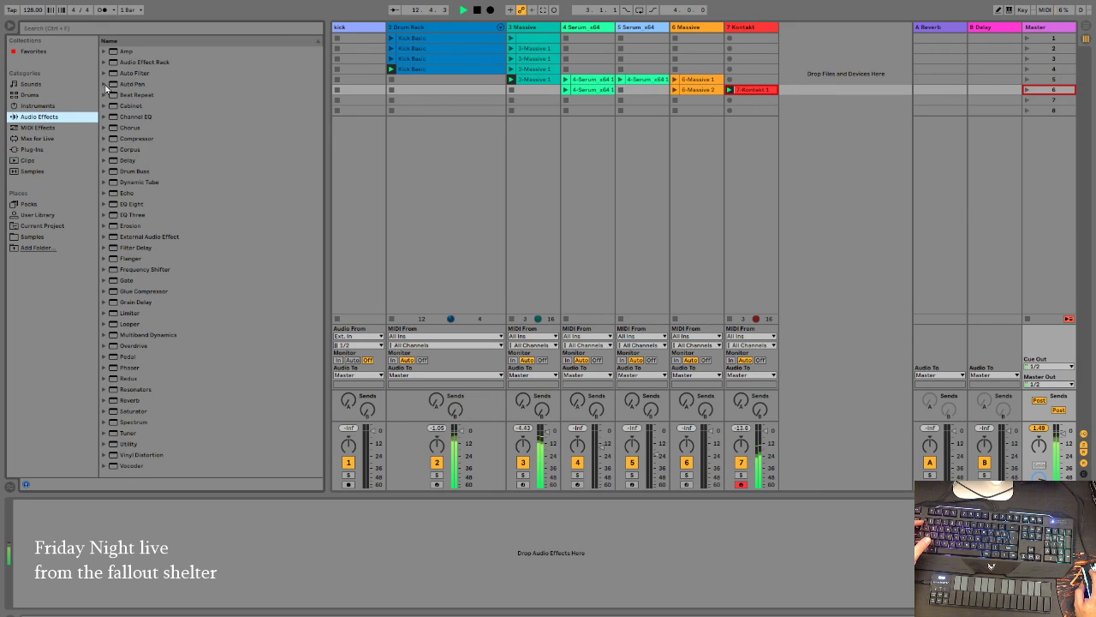
pyautogui.click(185, 30)
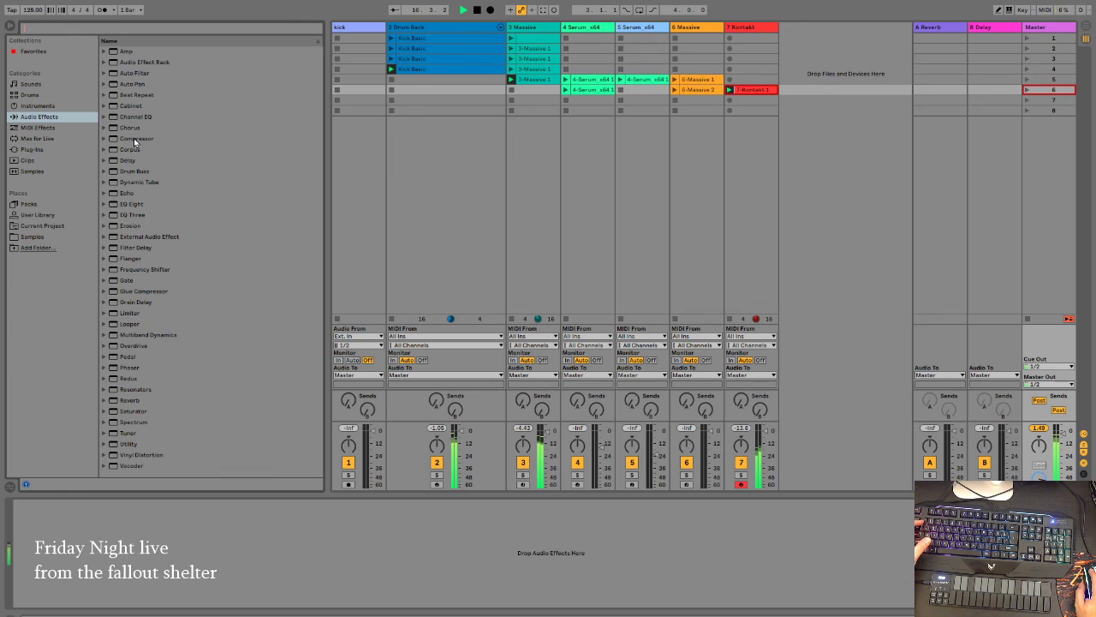
pyautogui.click(131, 313)
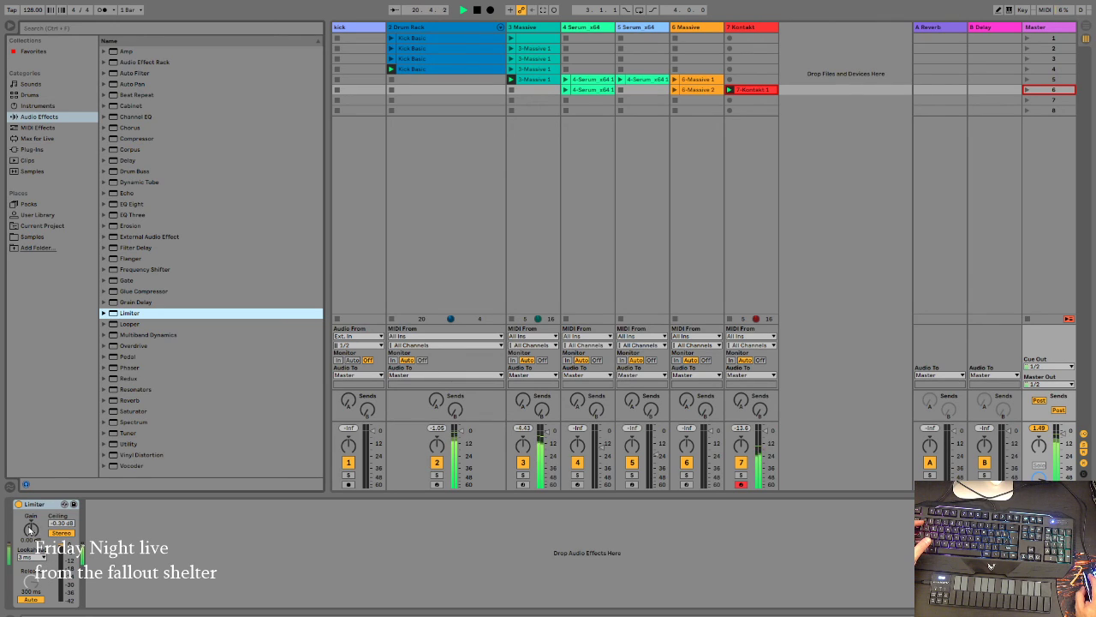
pyautogui.click(69, 529)
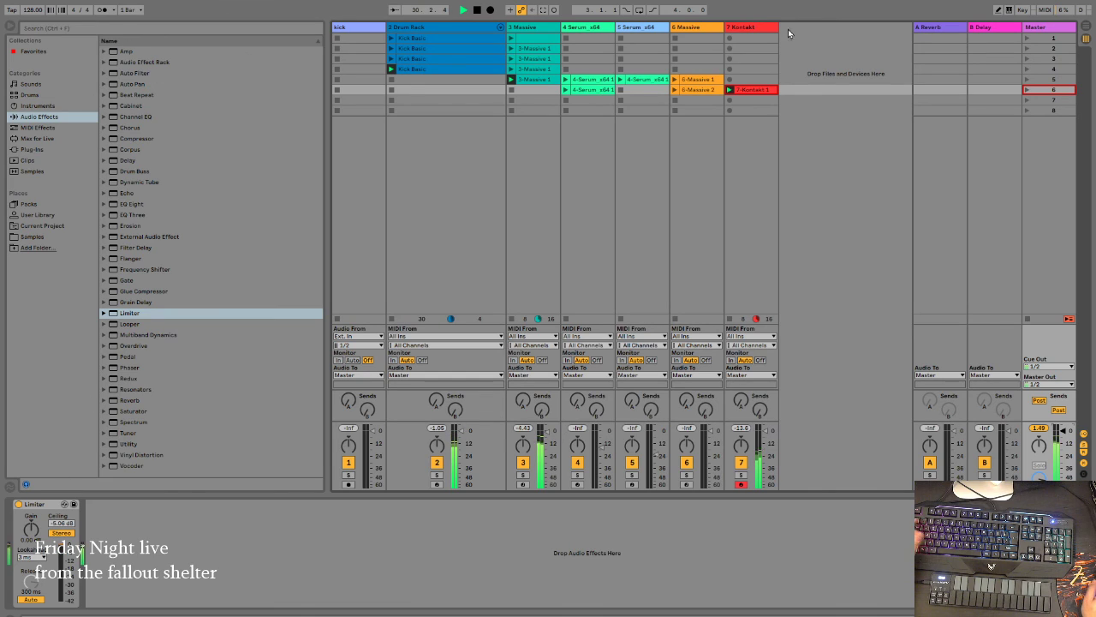
# Step: Open the row 6 clip on the 7 Kontakt track and show its launch and envelope settings
pyautogui.click(748, 28)
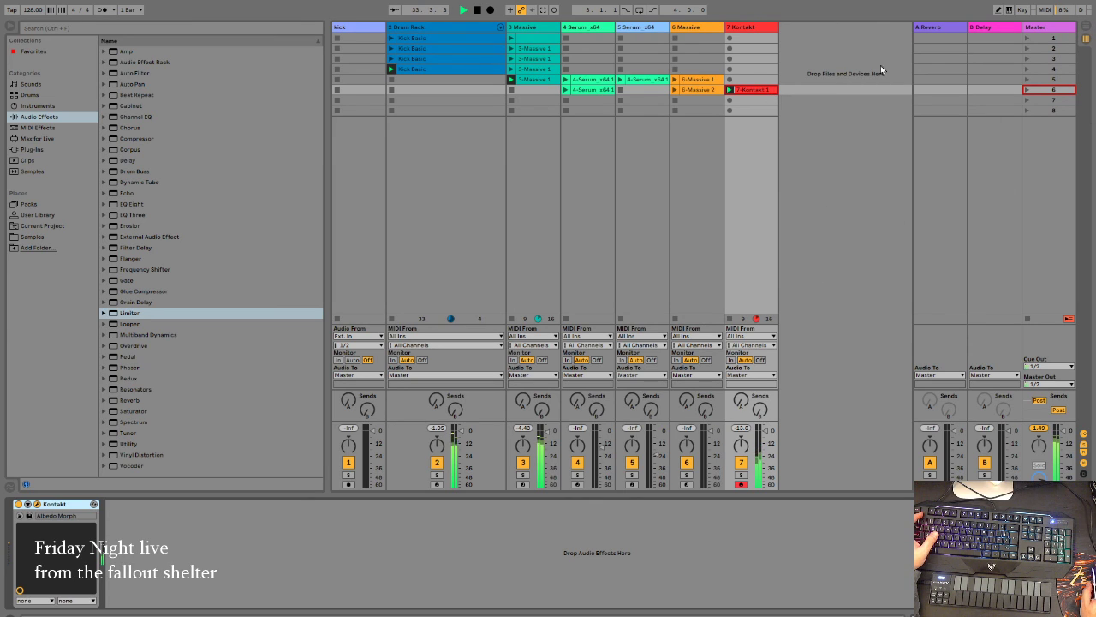
pyautogui.click(758, 81)
pyautogui.doubleClick(758, 90)
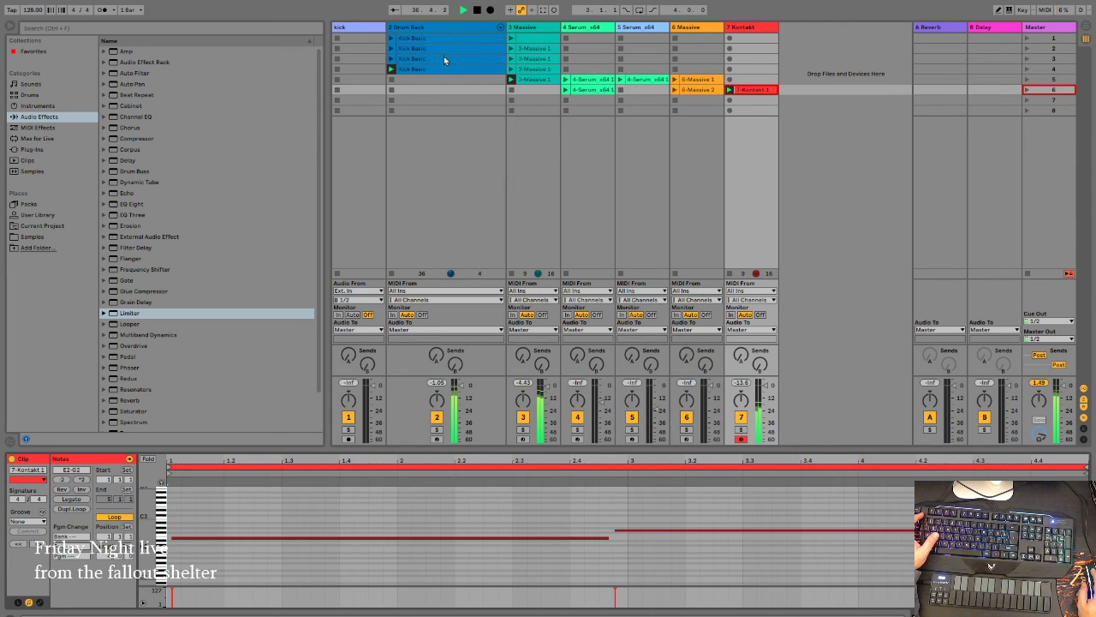
pyautogui.click(18, 602)
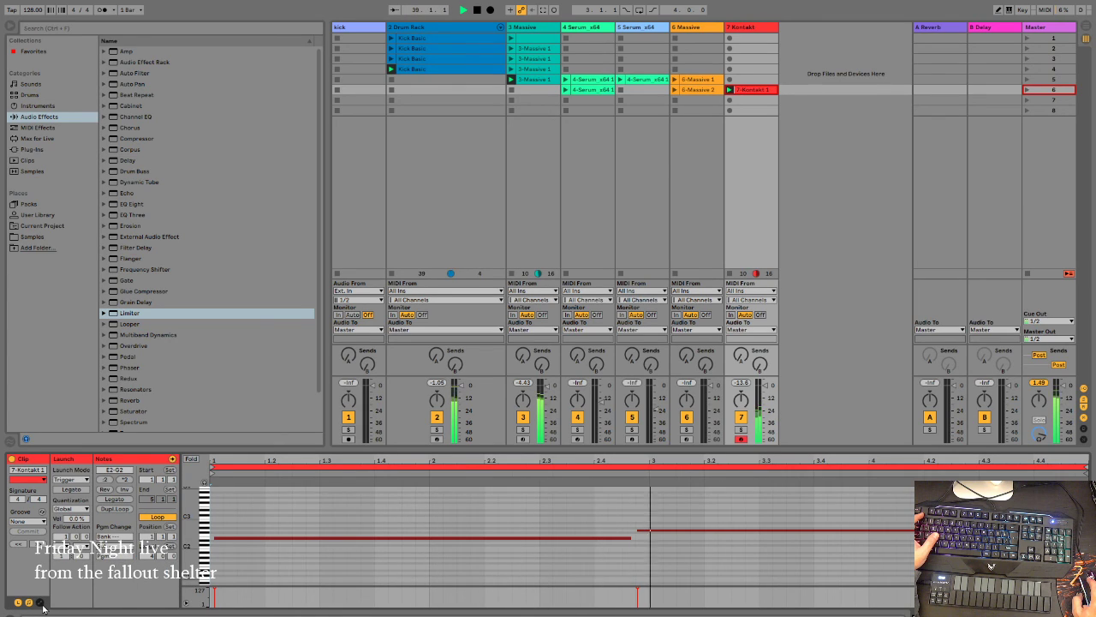
pyautogui.click(40, 603)
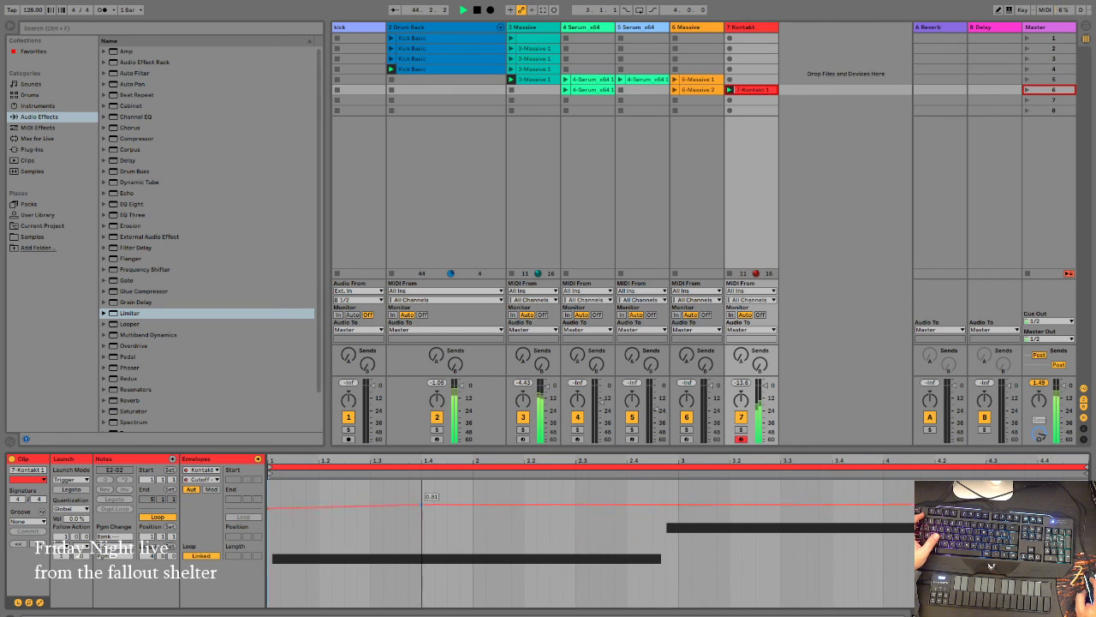
# Step: Reshape the clip's Kontakt cutoff envelope to start lower, peak just before bar 2, dip just before bar 3 and rise again
pyautogui.moveTo(412, 504); pyautogui.dragTo(447, 481)
pyautogui.moveTo(570, 485); pyautogui.dragTo(918, 485)
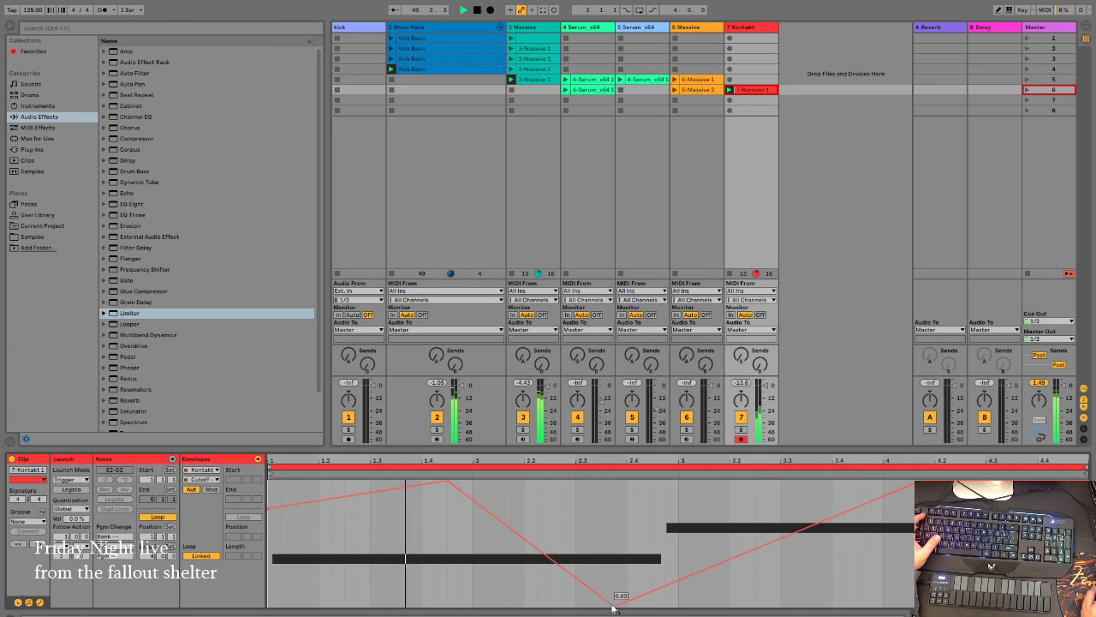
pyautogui.moveTo(613, 605); pyautogui.dragTo(663, 550)
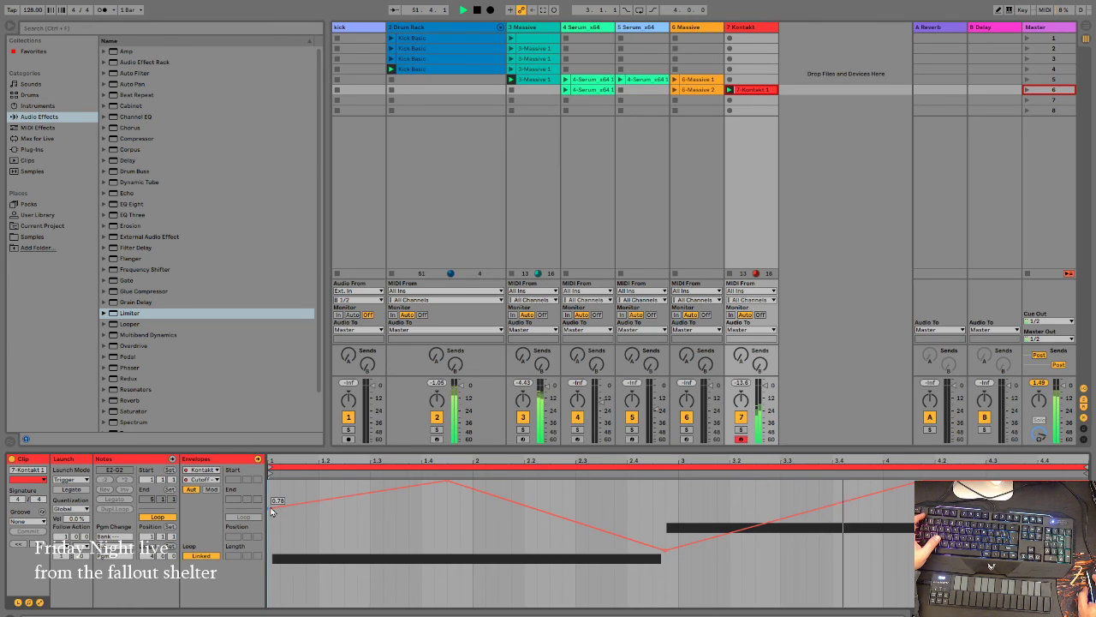
pyautogui.moveTo(291, 500); pyautogui.dragTo(295, 529)
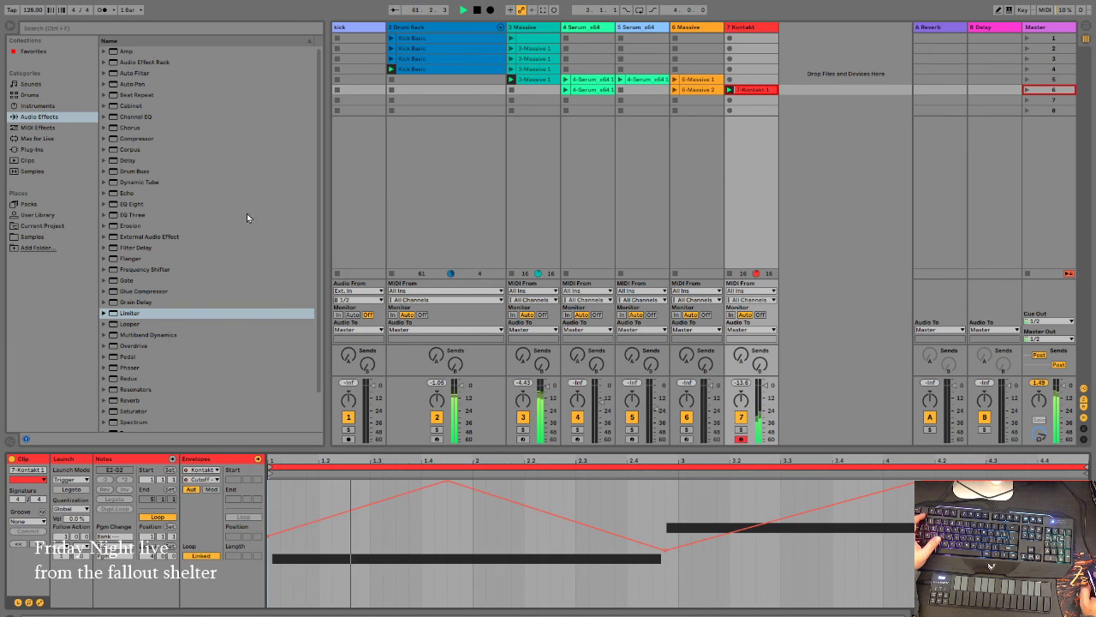
# Step: Duplicate the 7 Kontakt track, arm the copy for recording and adjust its volume
pyautogui.click(754, 28)
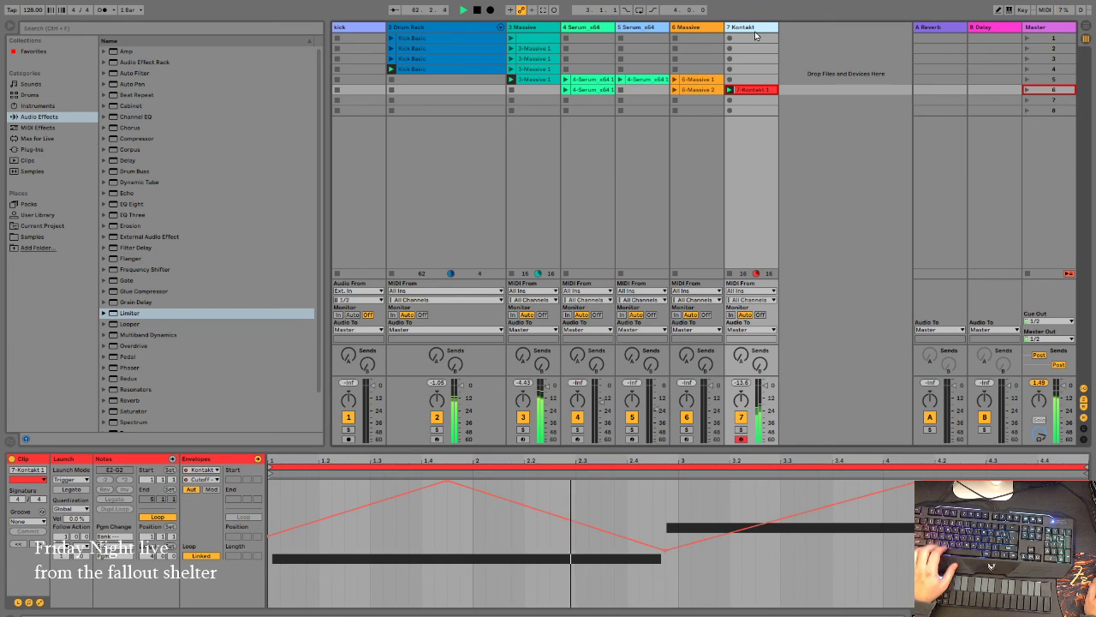
pyautogui.hotkey('ctrl', 'd')
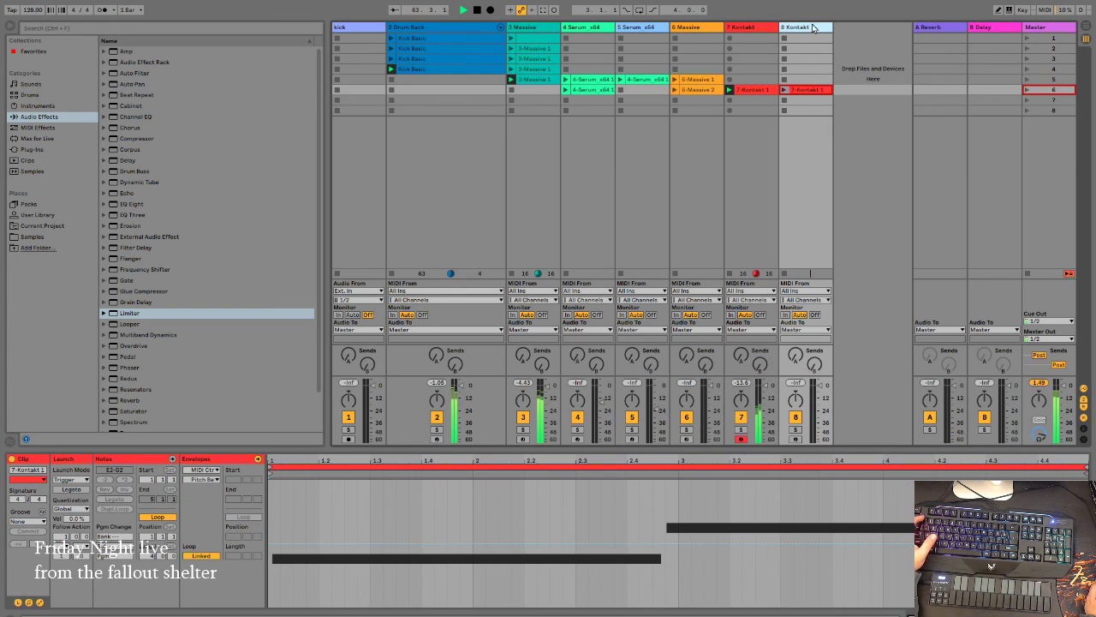
pyautogui.click(816, 94)
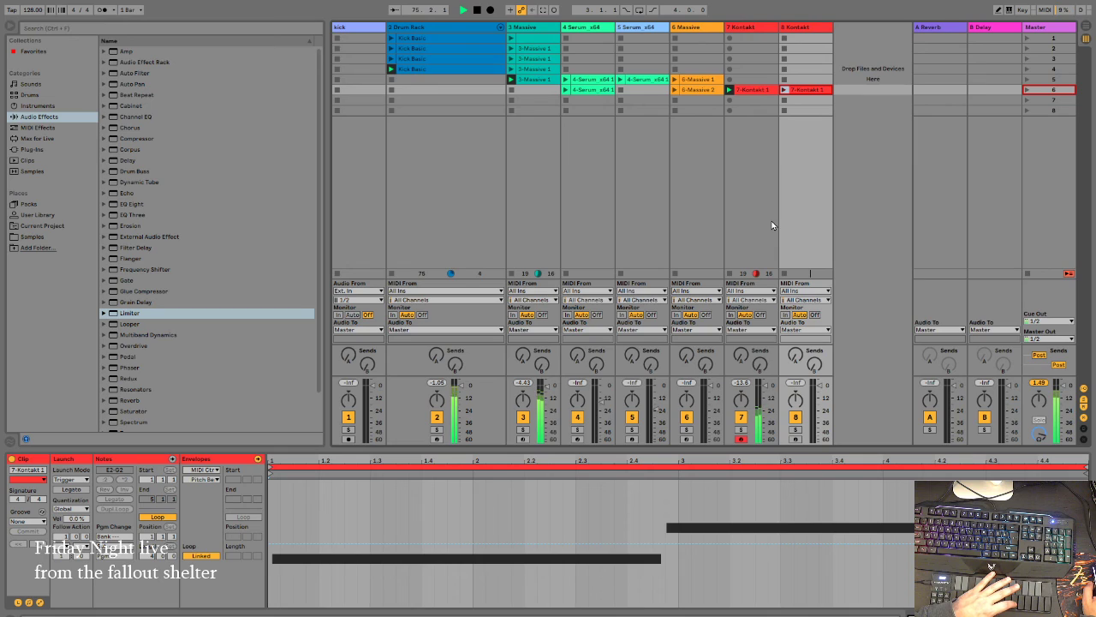
pyautogui.click(794, 440)
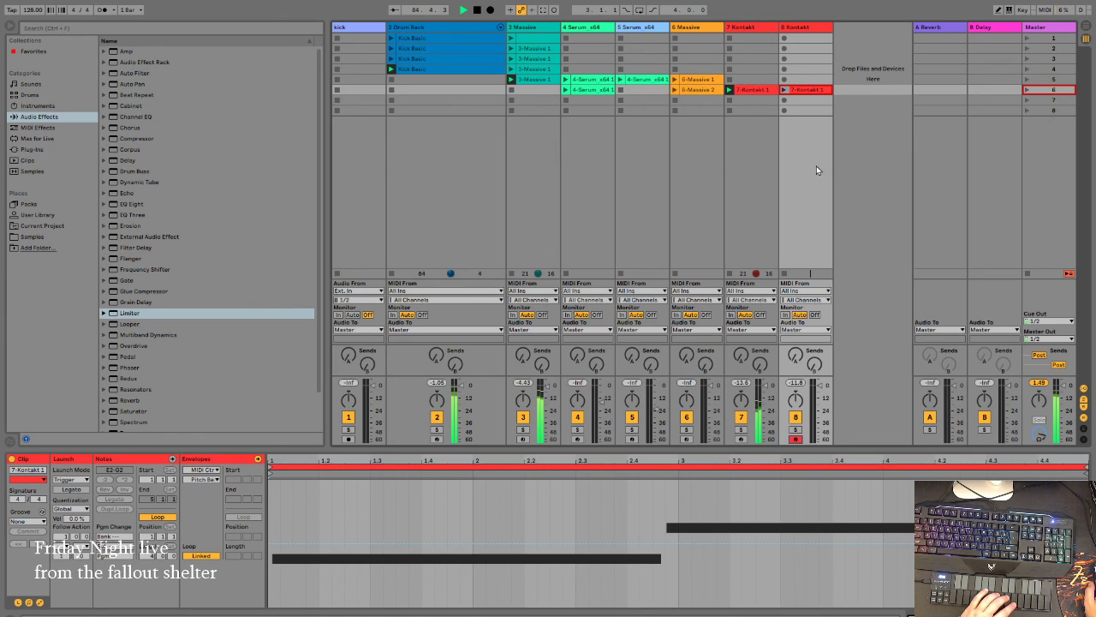
pyautogui.click(819, 390)
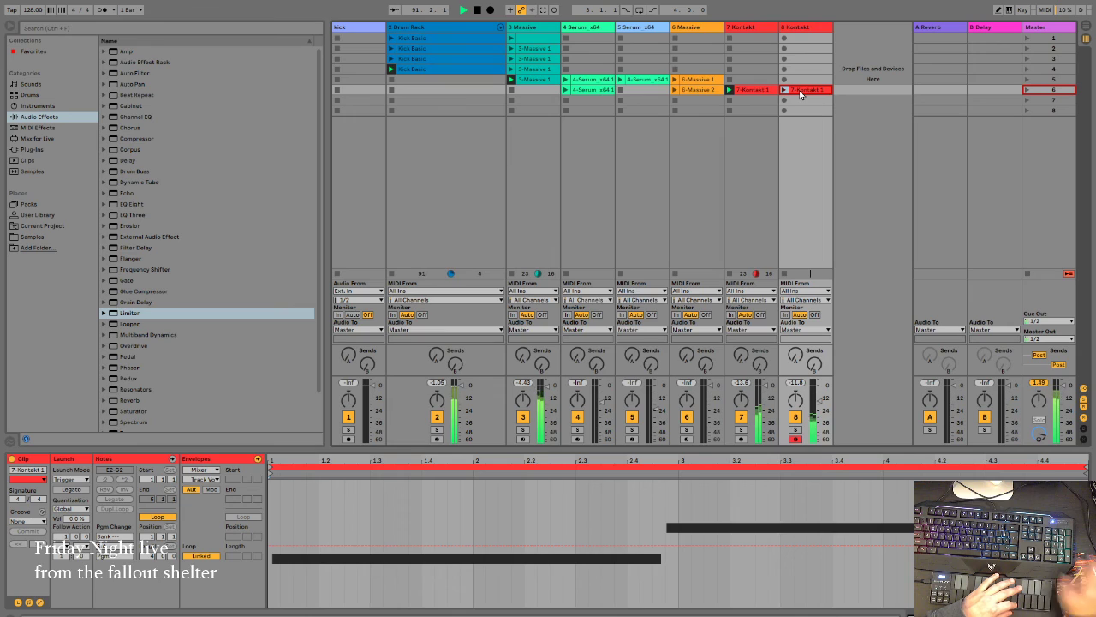
# Step: Replace the copied clip on the 8 Kontakt track with a newly recorded four-bar MIDI clip and adjust the track's volume
pyautogui.press('Delete')
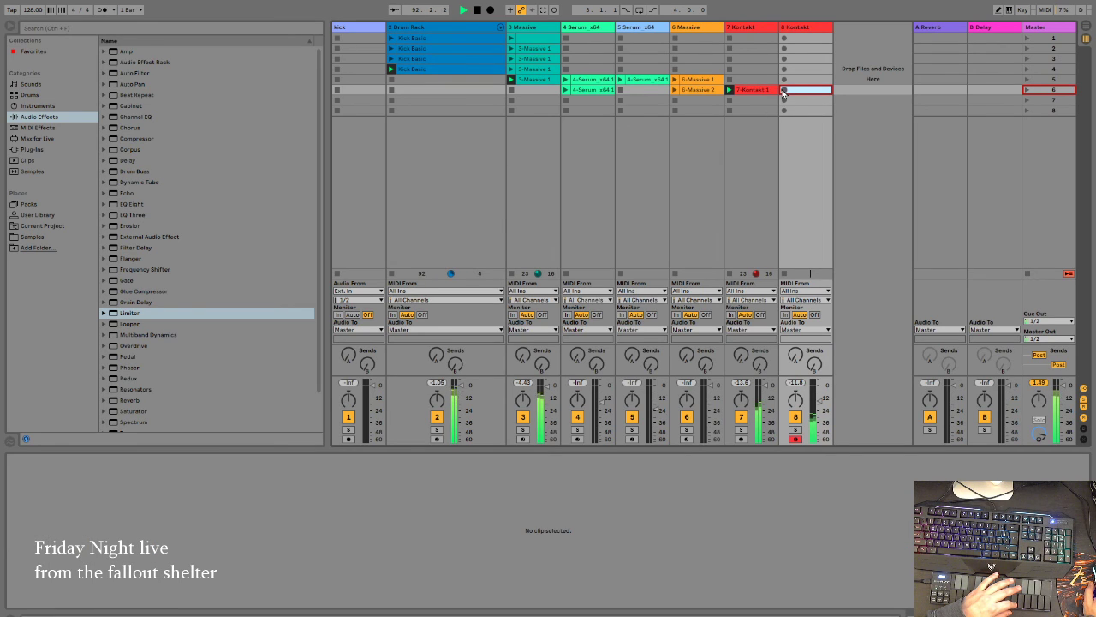
pyautogui.click(783, 92)
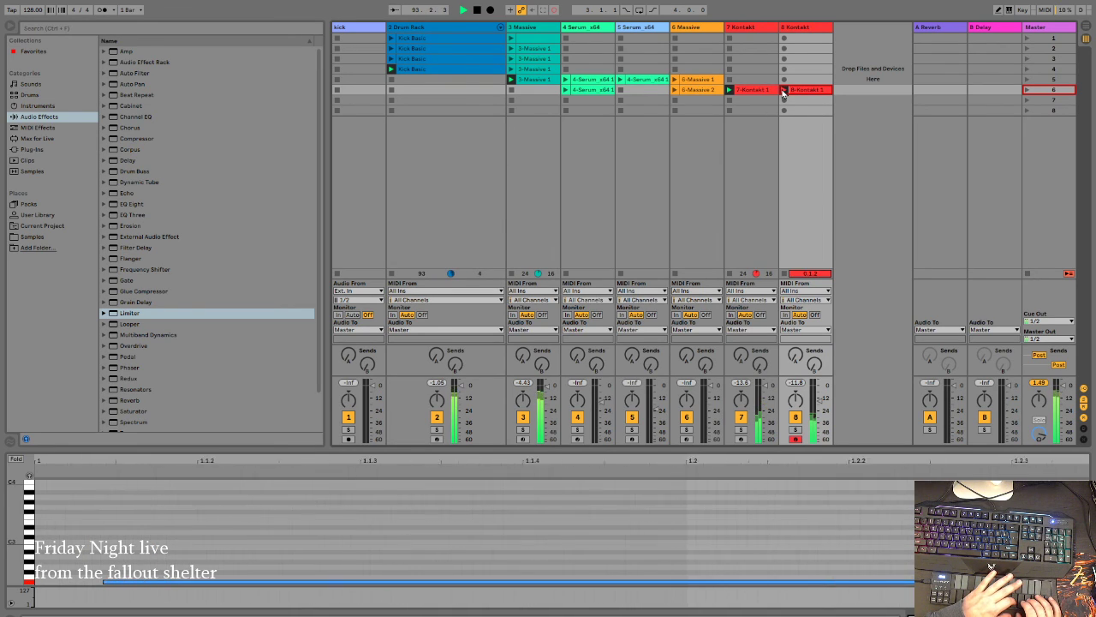
pyautogui.press('a')
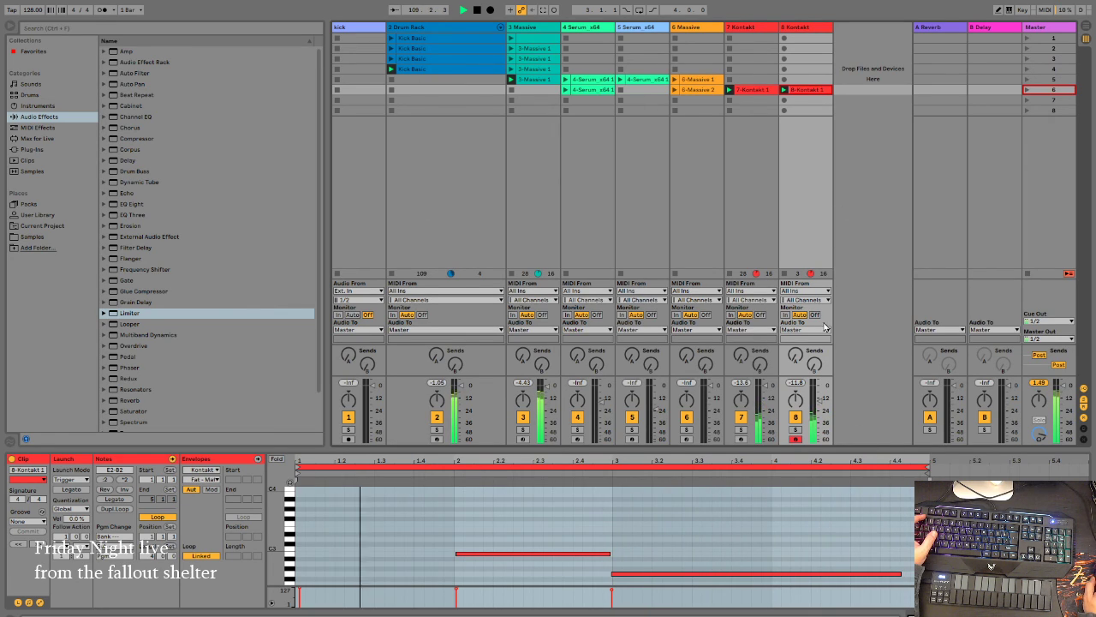
pyautogui.click(818, 390)
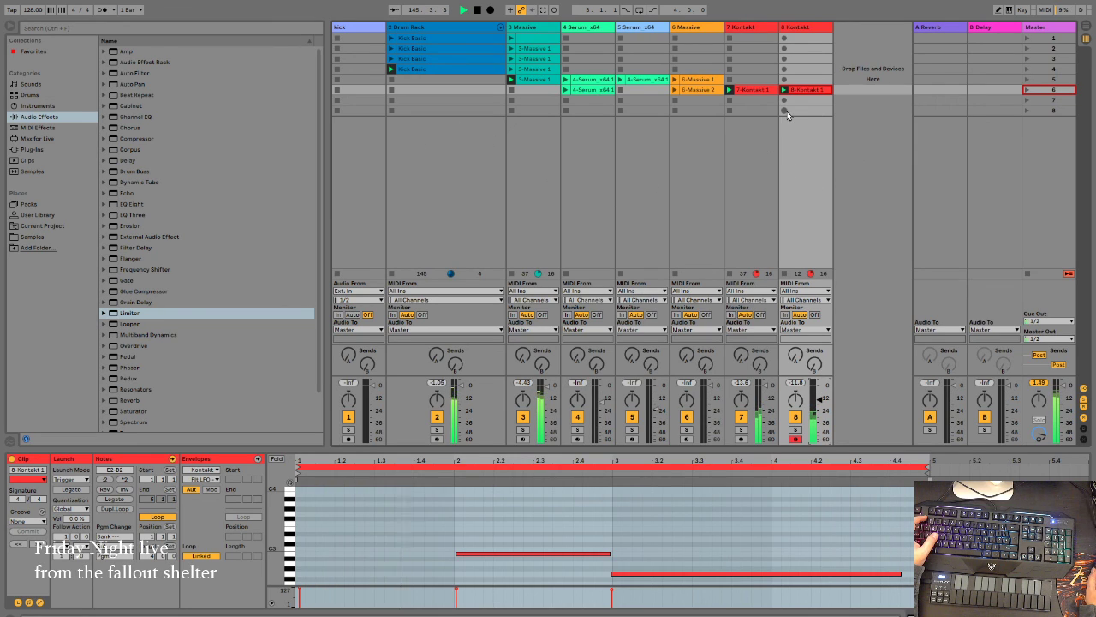
# Step: Launch the row 6 clips on the 6 Massive, 7 Kontakt and 8 Kontakt tracks
pyautogui.click(674, 89)
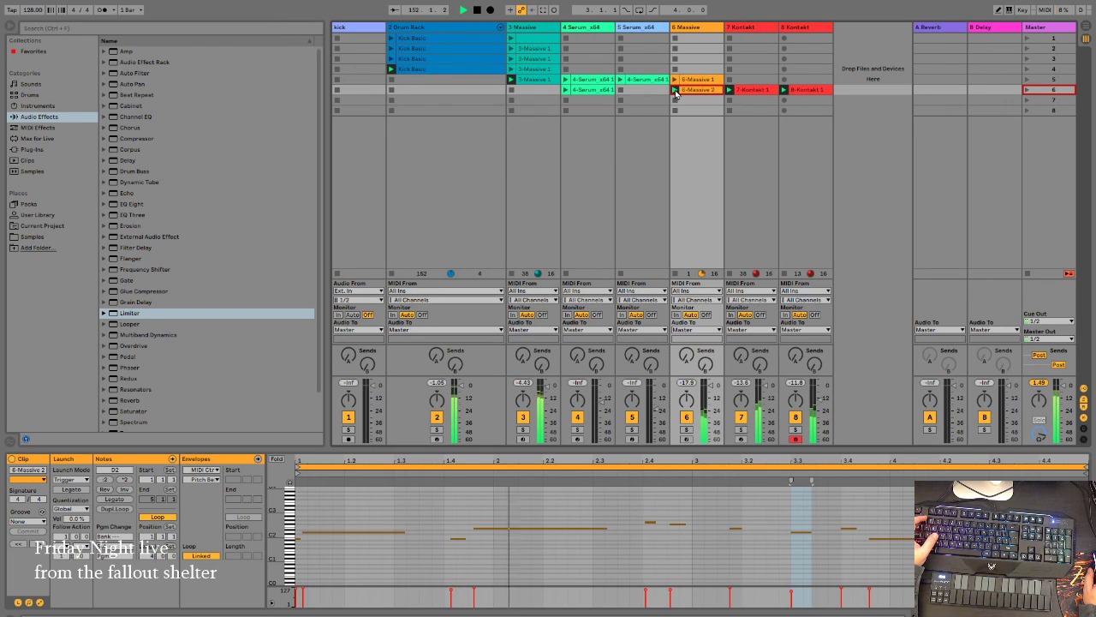
pyautogui.click(729, 90)
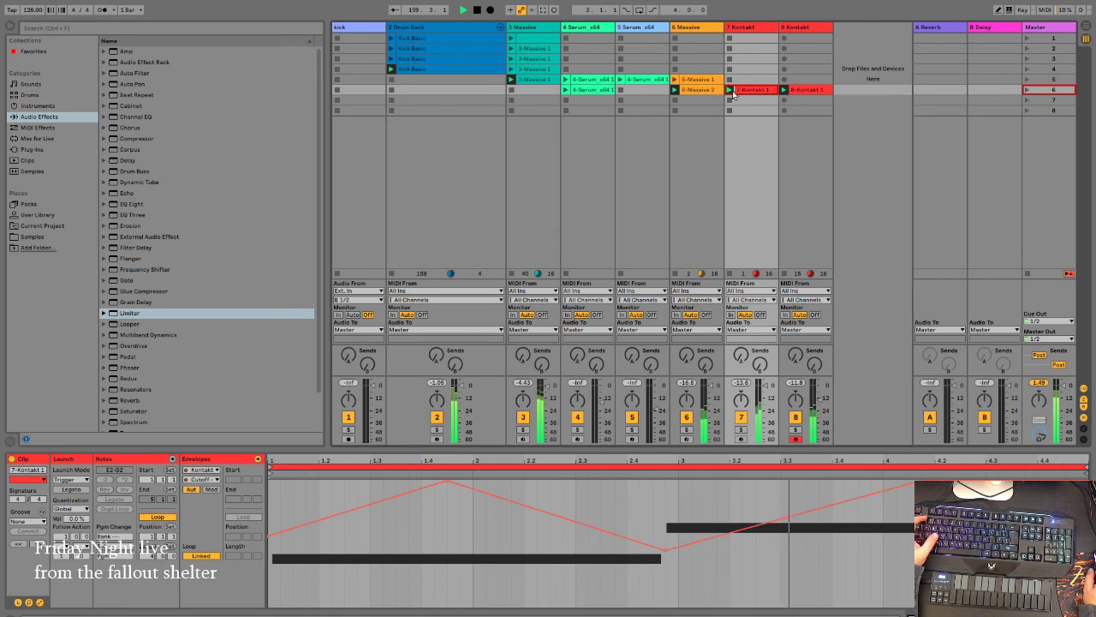
pyautogui.click(783, 91)
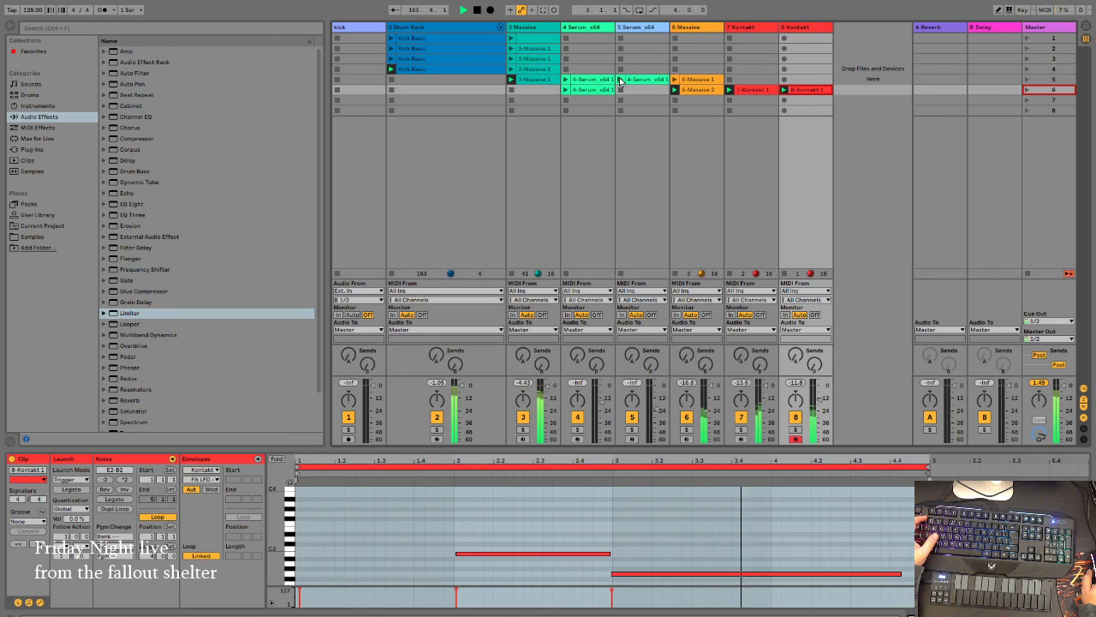
# Step: Launch the row 5 clips on both Serum tracks and adjust the volume of track 5
pyautogui.click(621, 79)
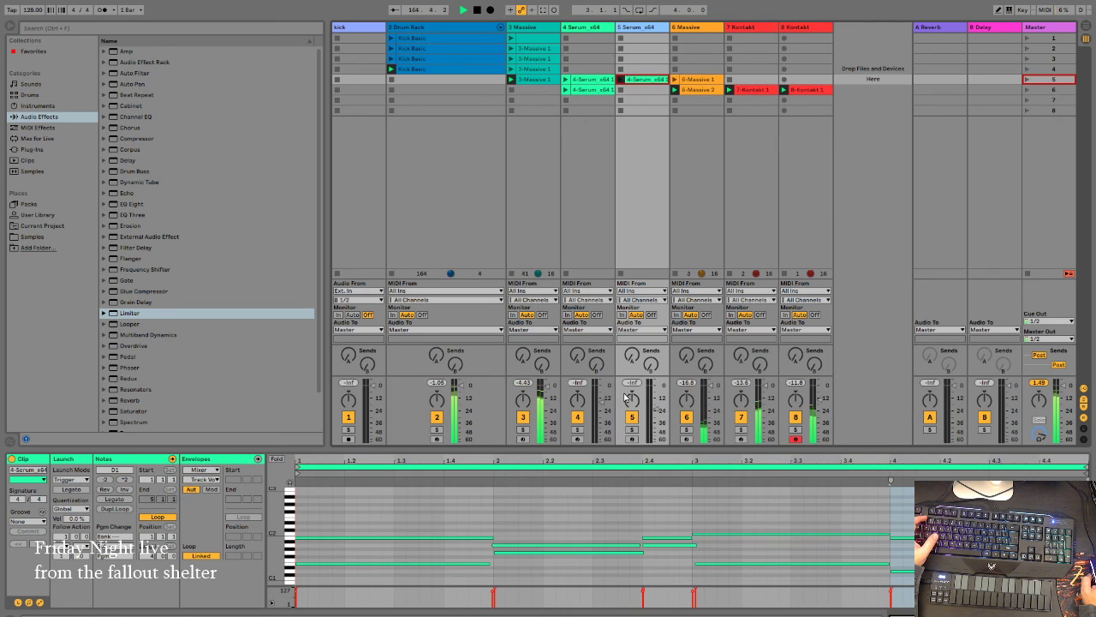
pyautogui.click(658, 413)
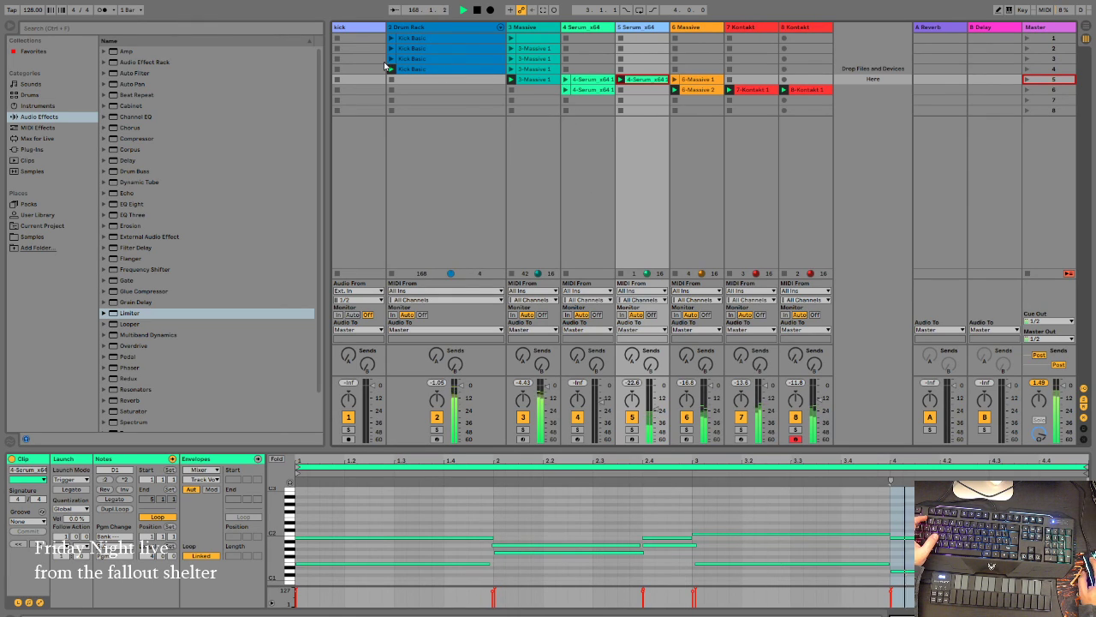
pyautogui.click(565, 79)
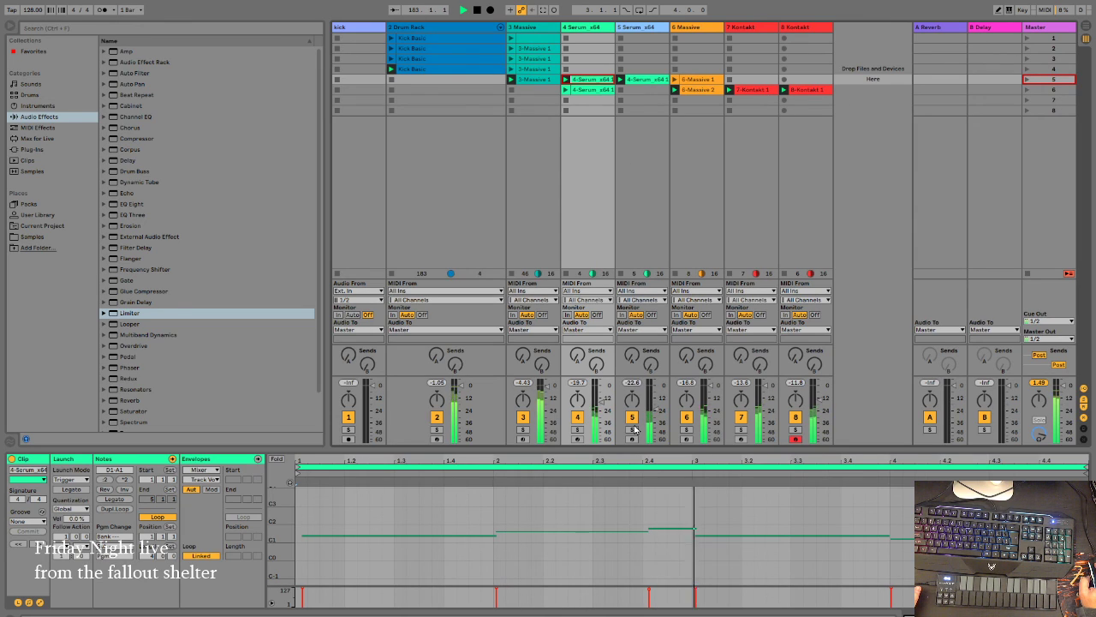
# Step: Raise the volumes of both Serum tracks and the 6 Massive track to balance the mix
pyautogui.click(653, 397)
pyautogui.click(602, 390)
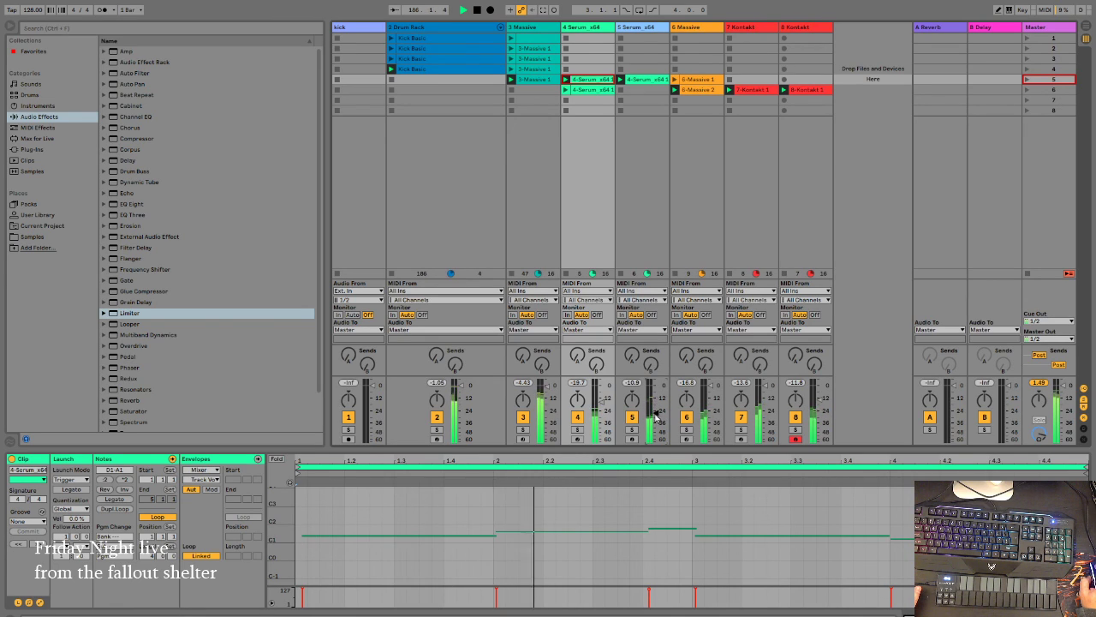
pyautogui.click(603, 387)
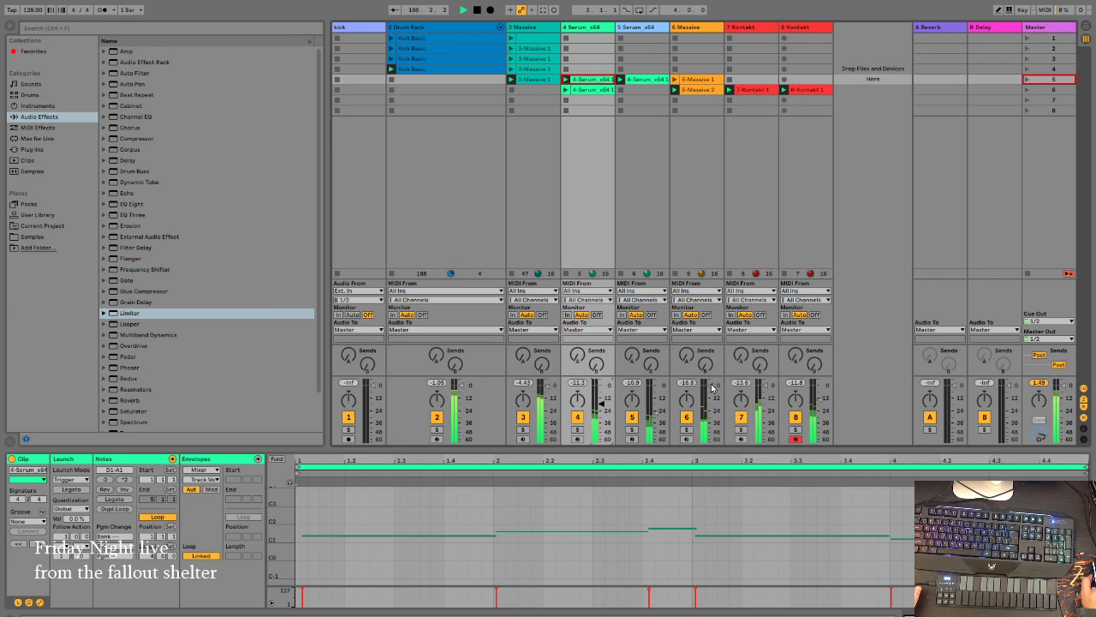
pyautogui.moveTo(710, 382); pyautogui.dragTo(710, 380)
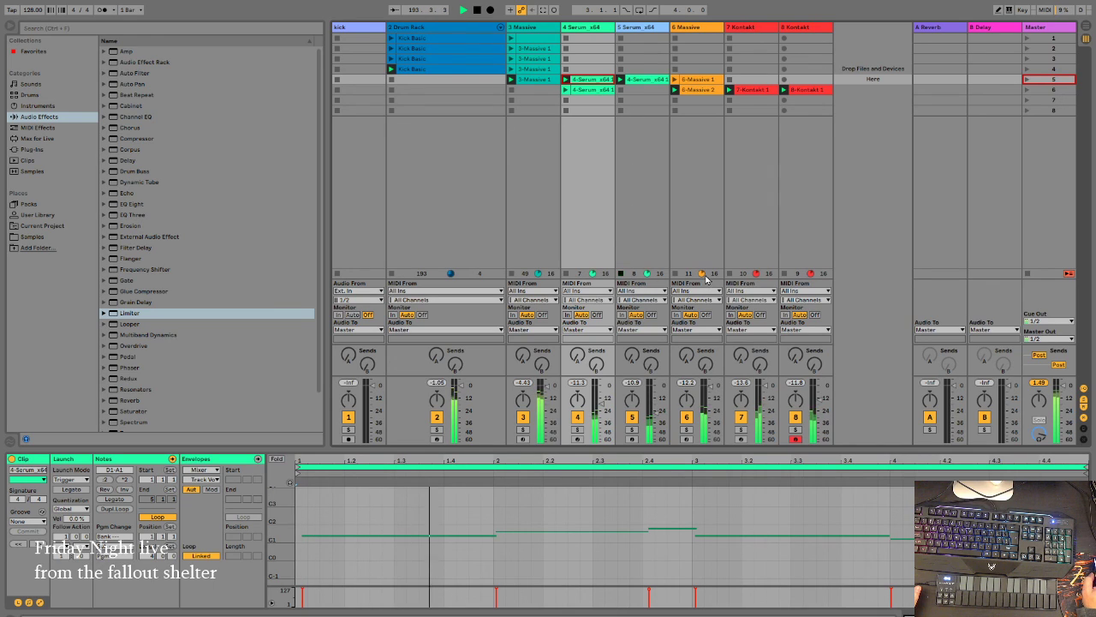
# Step: Stop the playing clips on the 4 Serum, 3 Massive, 6 Massive and 7 Kontakt tracks
pyautogui.click(566, 274)
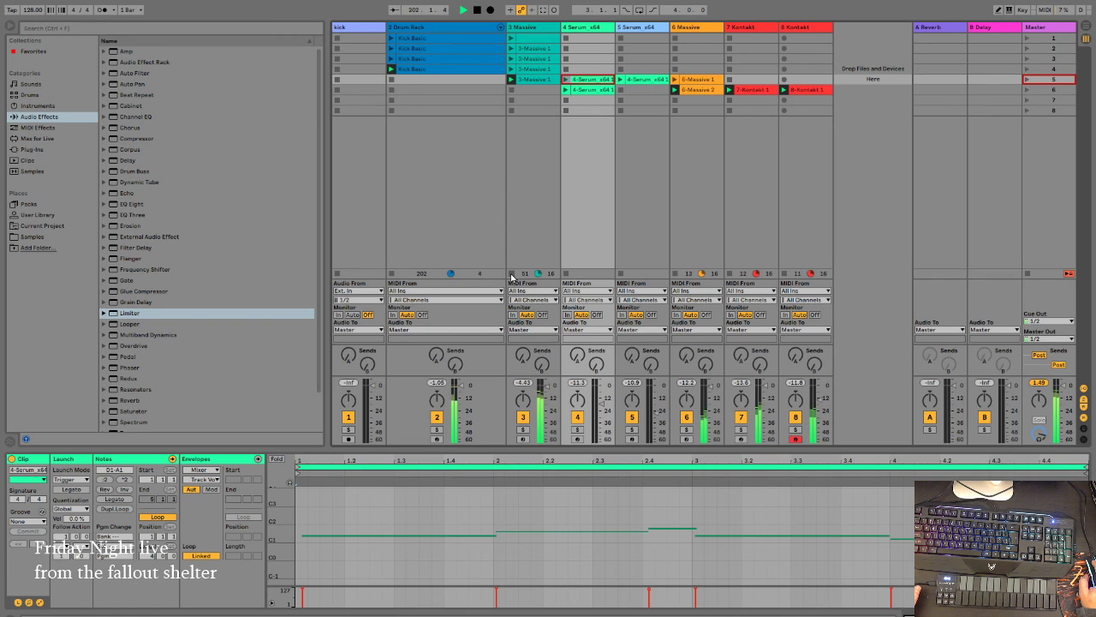
pyautogui.click(511, 275)
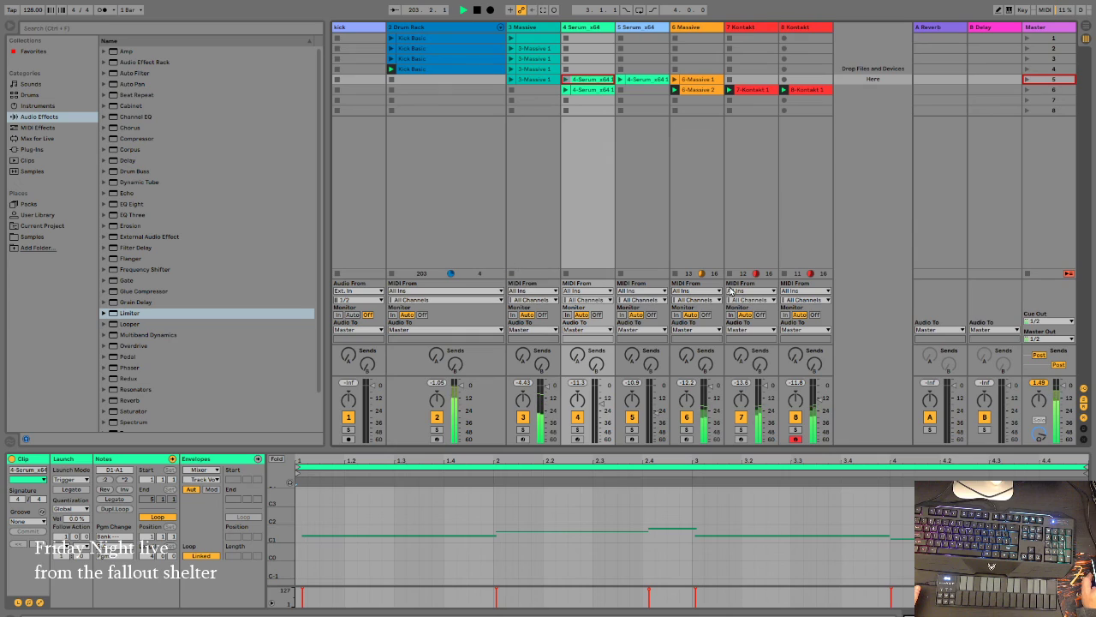
pyautogui.click(674, 274)
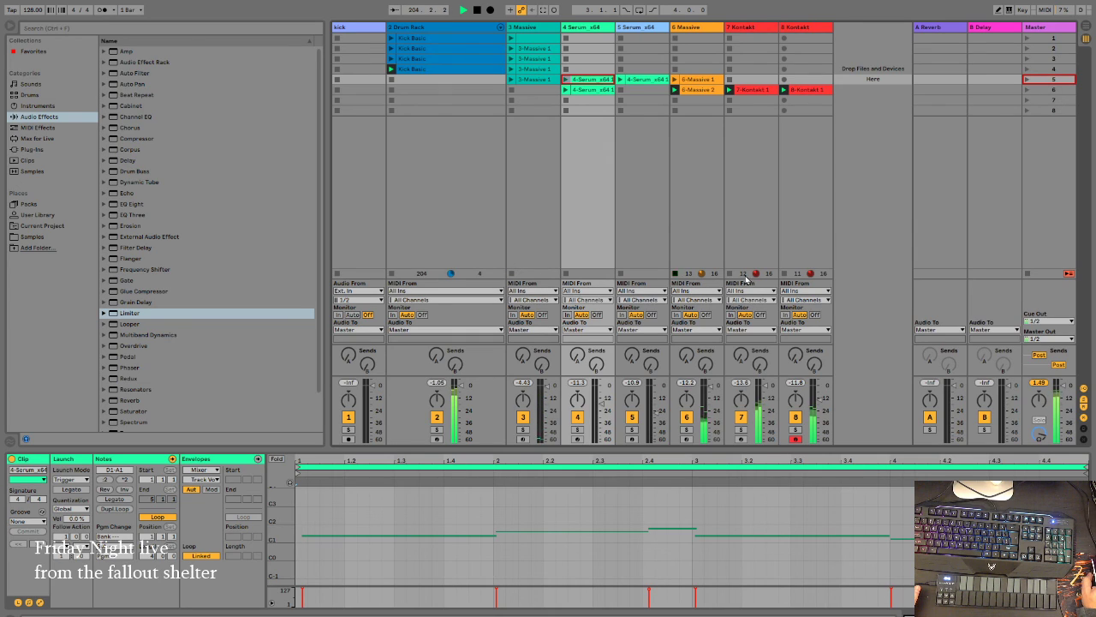
pyautogui.click(728, 274)
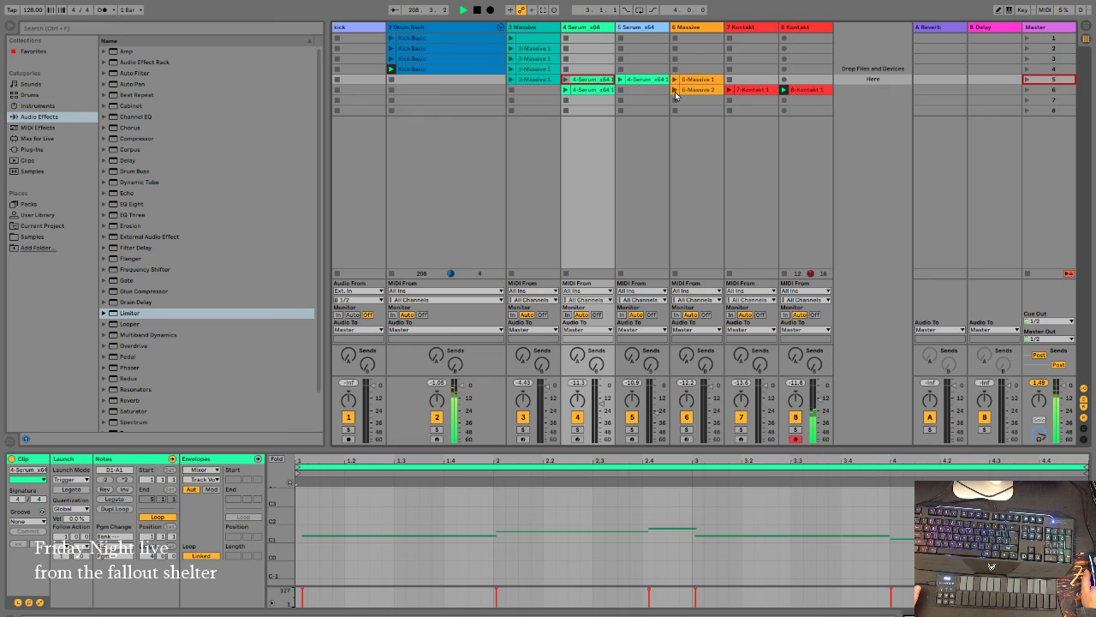
# Step: Launch the row 6 clip on the 6 Massive track and stop the playing clip on the 8 Kontakt track
pyautogui.click(674, 90)
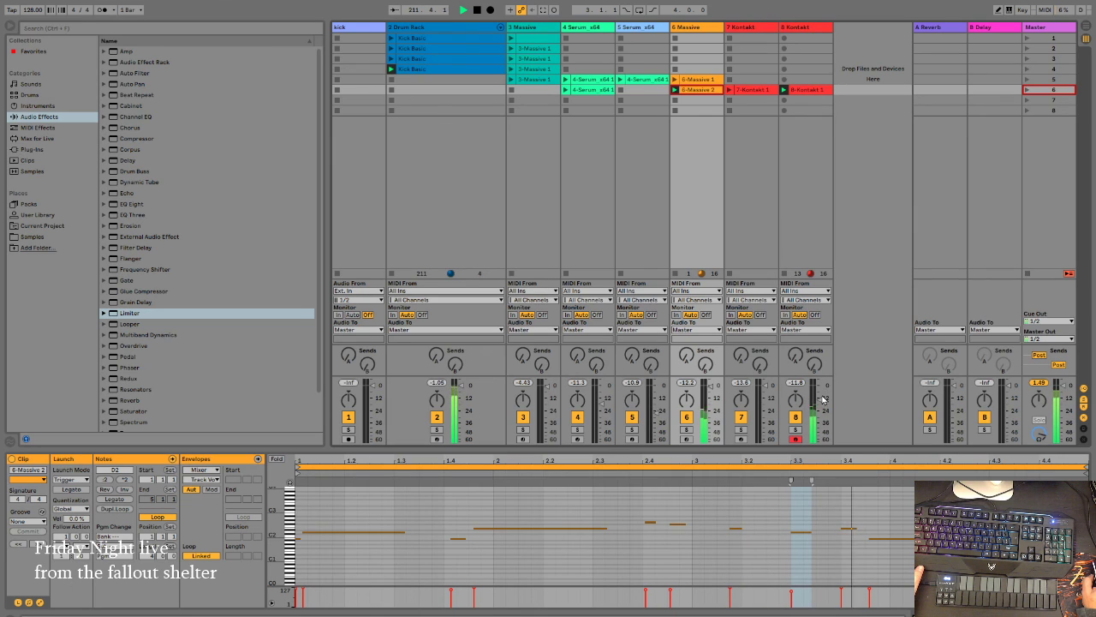
pyautogui.click(784, 274)
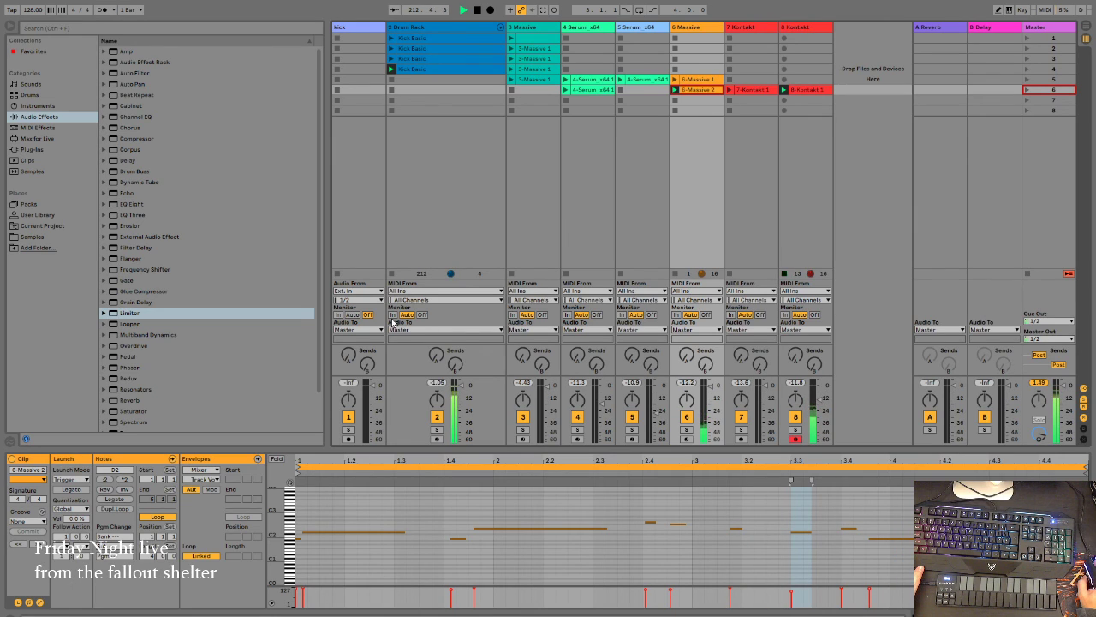
# Step: Launch the Drum Rack's Kick Basic clips in rows 3, 2 and 1 one after another
pyautogui.click(394, 59)
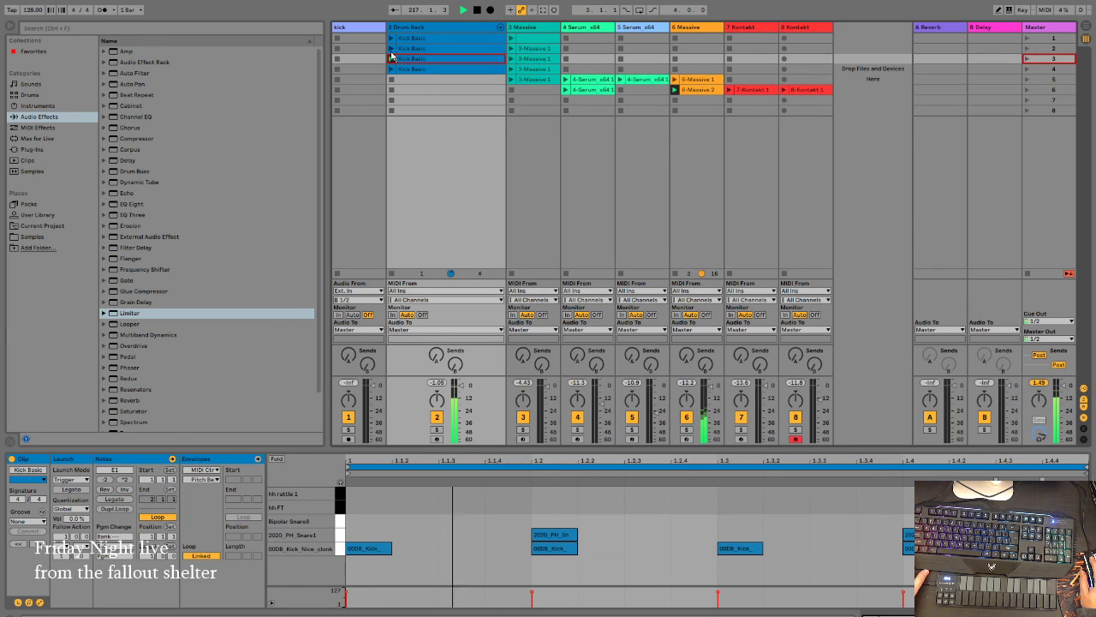
pyautogui.click(391, 49)
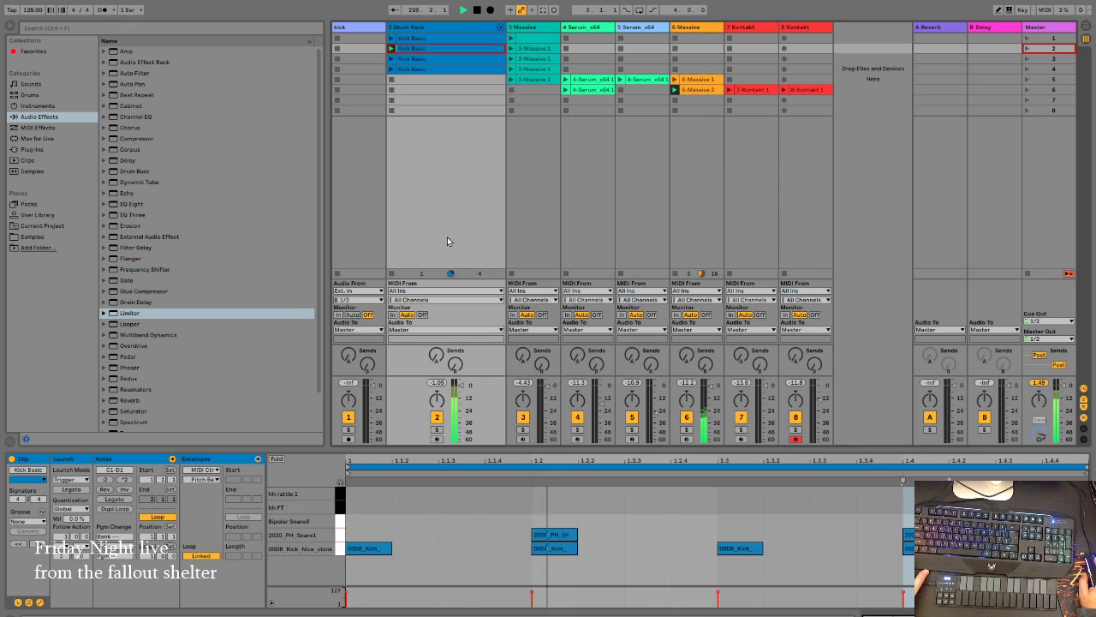
pyautogui.click(392, 39)
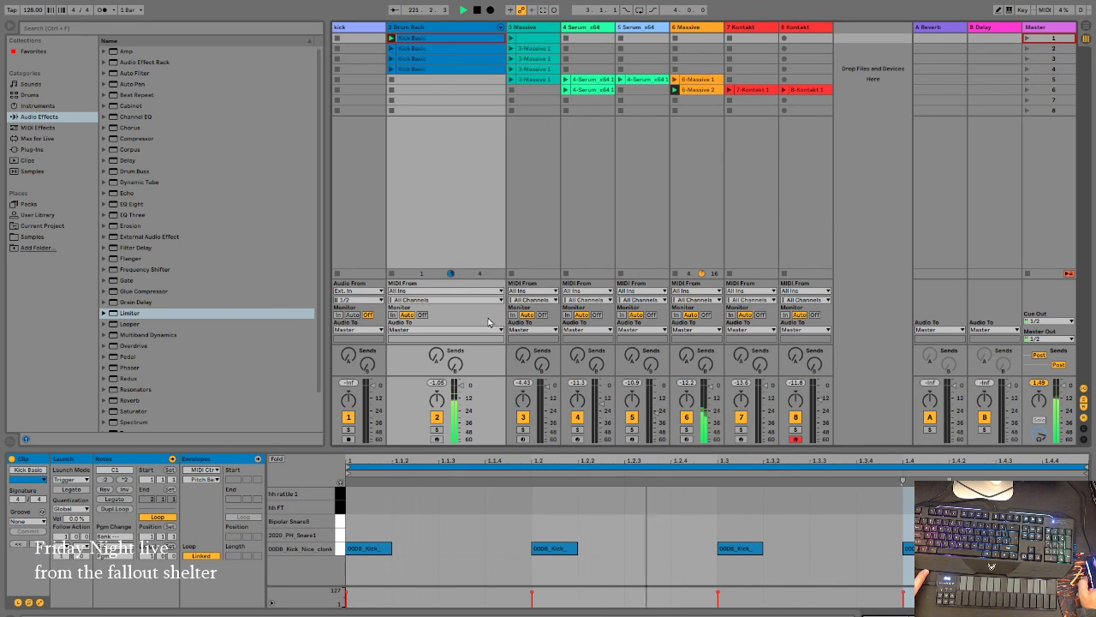
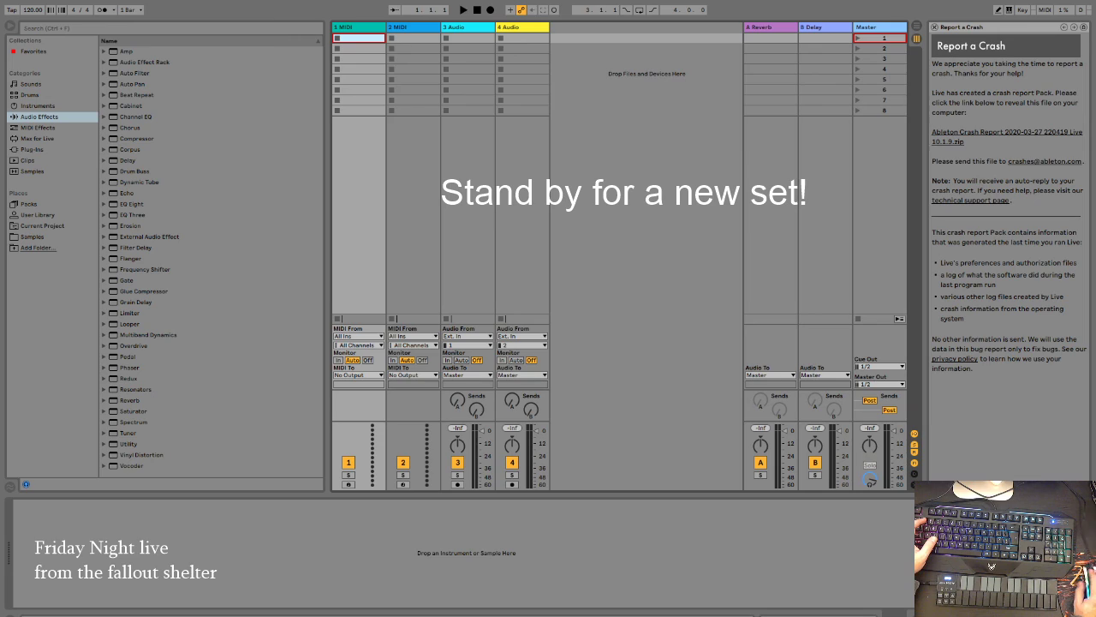
# Step: Hide the crash report and search the Clips category for "voice"
pyautogui.hotkey('ctrl', 'alt', 'h')
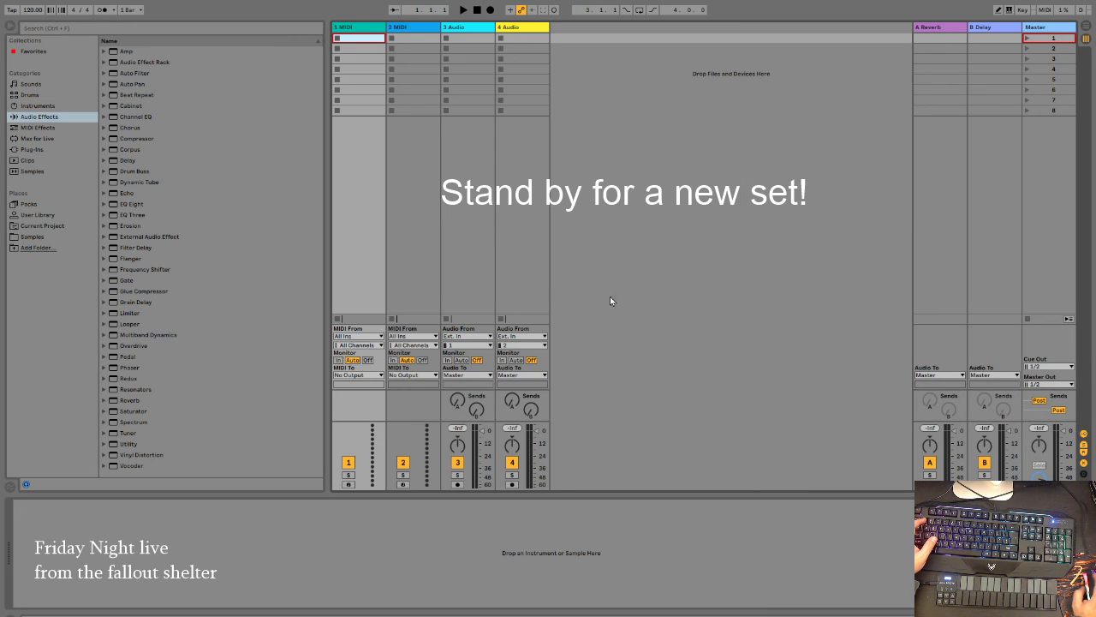
pyautogui.click(95, 28)
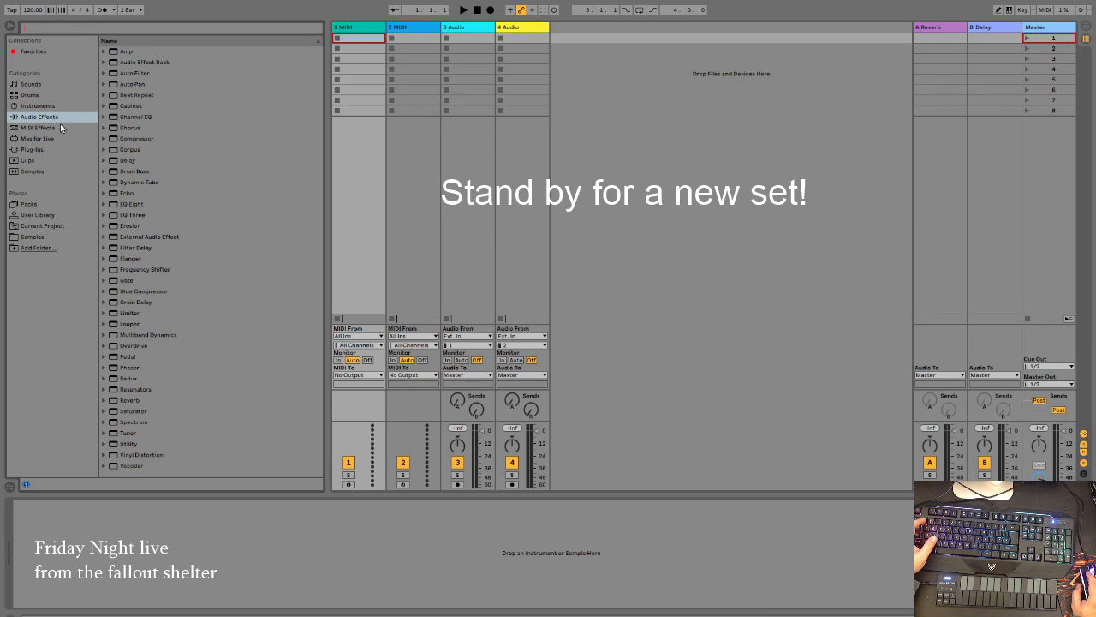
pyautogui.click(38, 159)
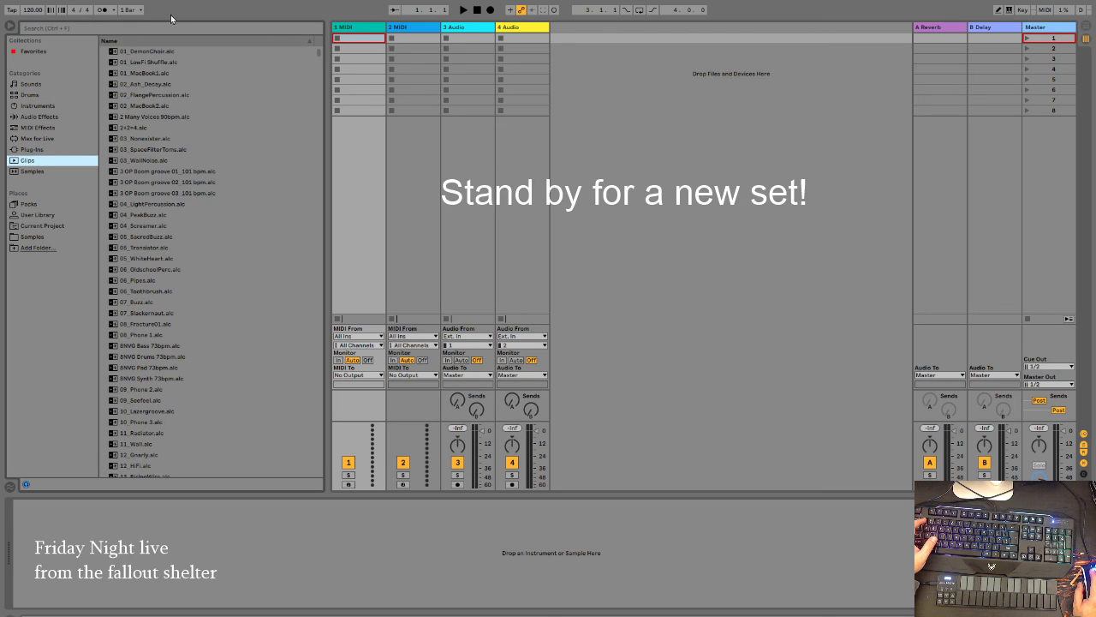
pyautogui.click(167, 30)
pyautogui.write('voice')
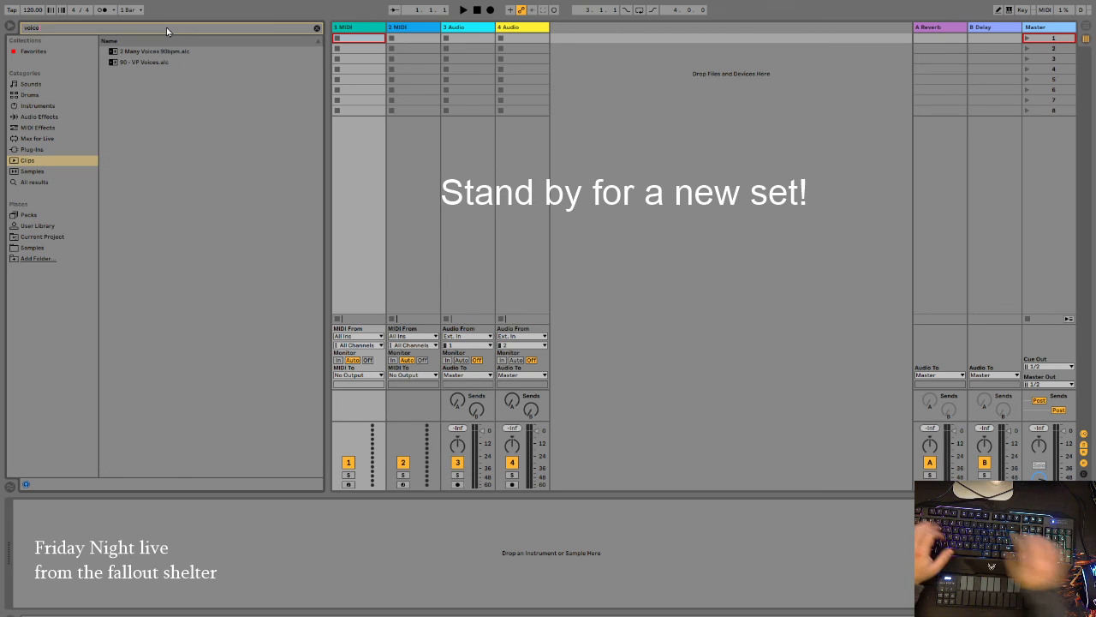
# Step: Preview the 2 Many Voices 90bpm.alc and 90 - VP Voices.alc clips and clear the browser search
pyautogui.click(140, 50)
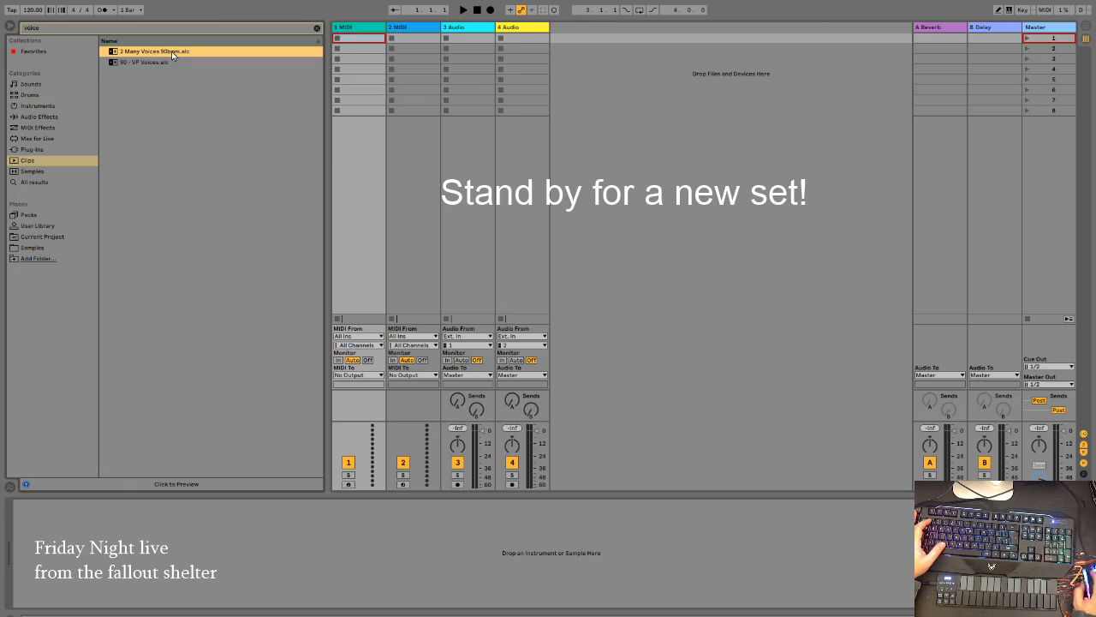
pyautogui.click(116, 52)
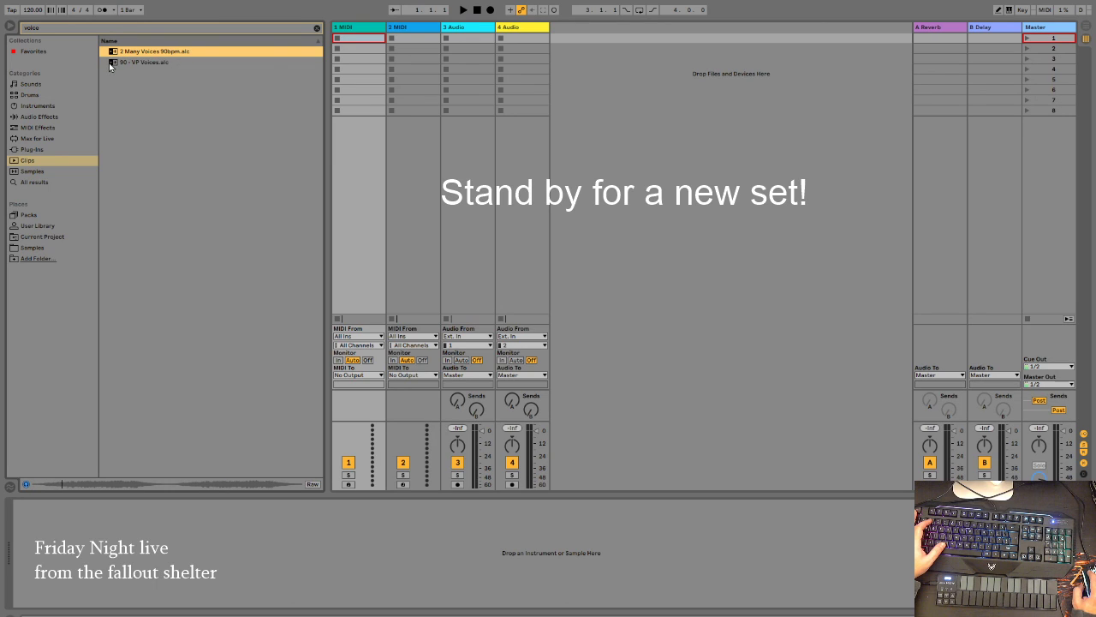
pyautogui.click(109, 63)
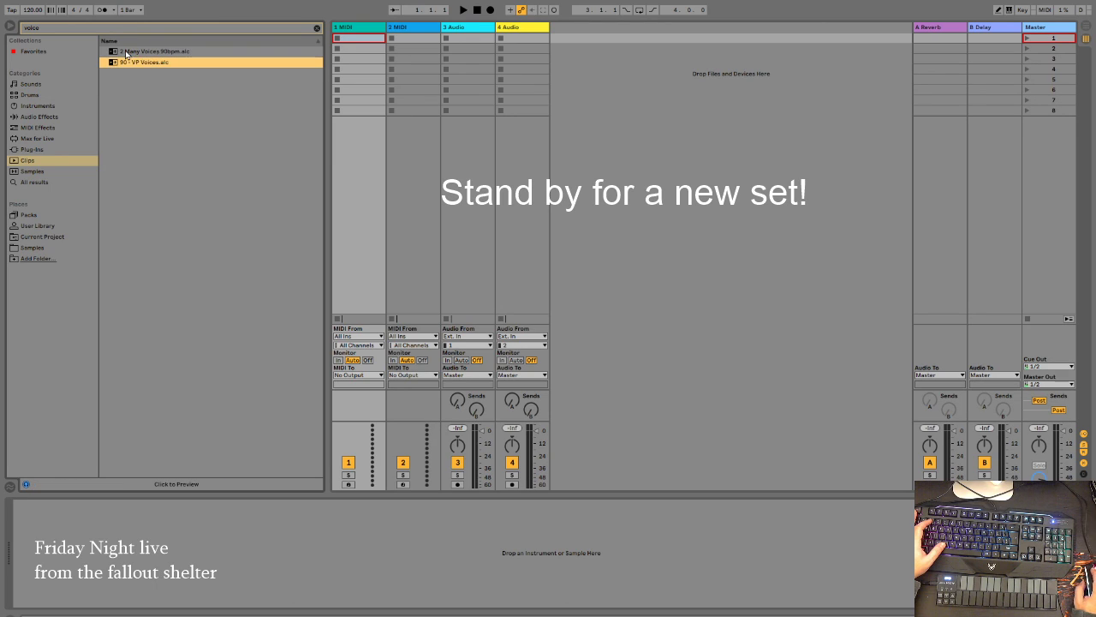
pyautogui.click(111, 66)
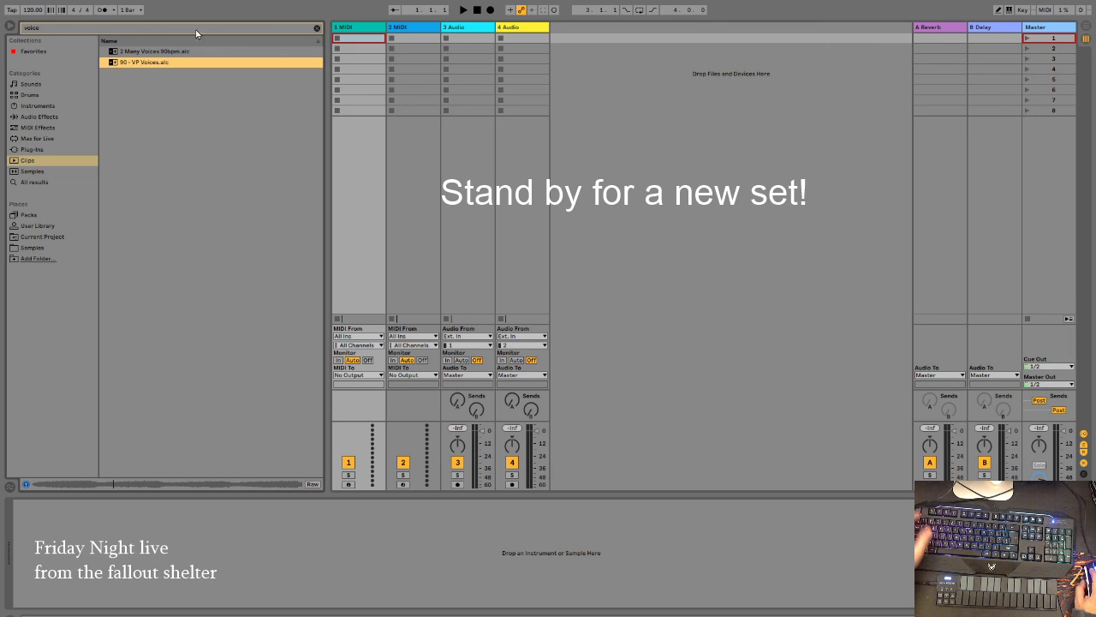
pyautogui.click(316, 29)
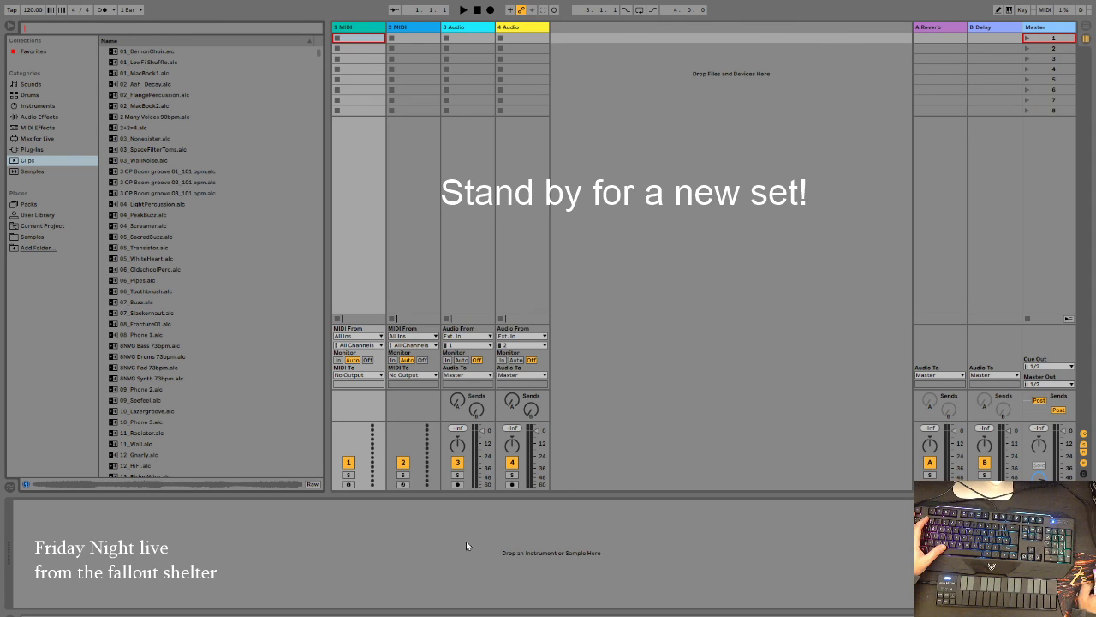
pyautogui.click(381, 142)
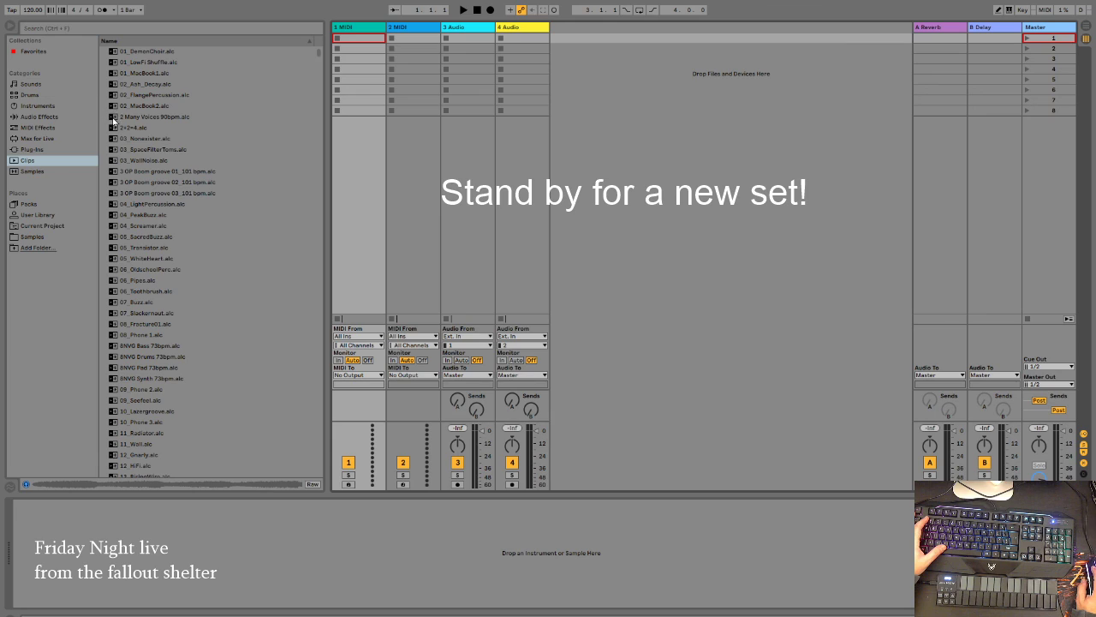
# Step: Switch the browser to the Samples category and audition the Crash_1 and Kick_Astrix_style_2 samples
pyautogui.click(33, 173)
pyautogui.click(171, 86)
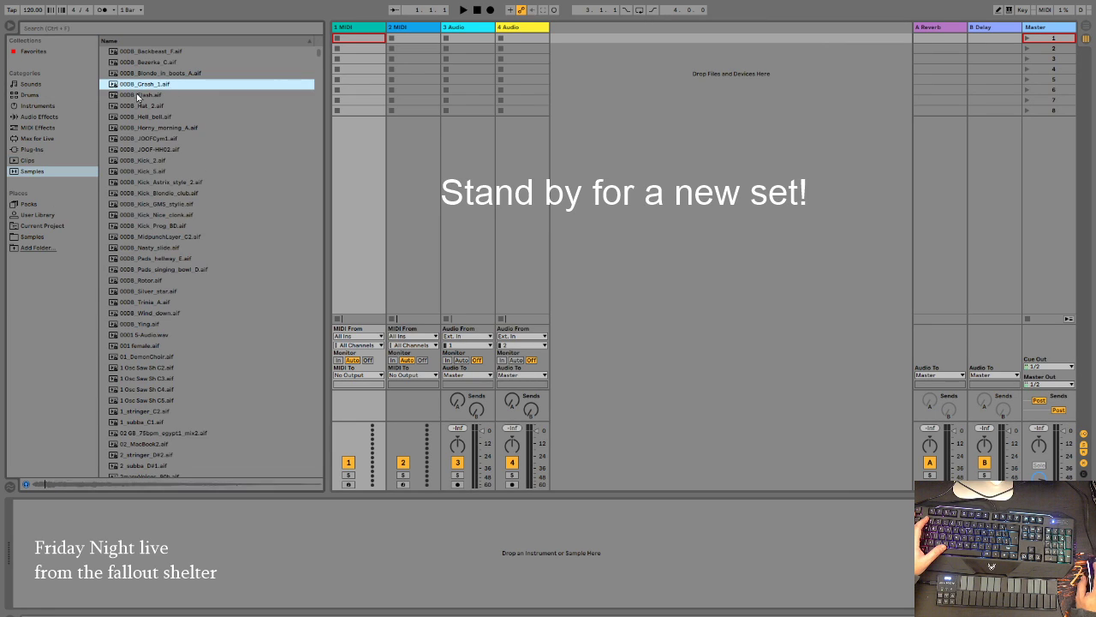
pyautogui.click(122, 185)
pyautogui.keyDown('shift'); pyautogui.click(122, 193); pyautogui.keyUp('shift')
# Step: Search the samples for "vo" and audition several CS Voice Ash files, Aeterna Clap Voice.aif and 2manyVoices_90b.aif
pyautogui.click(81, 27)
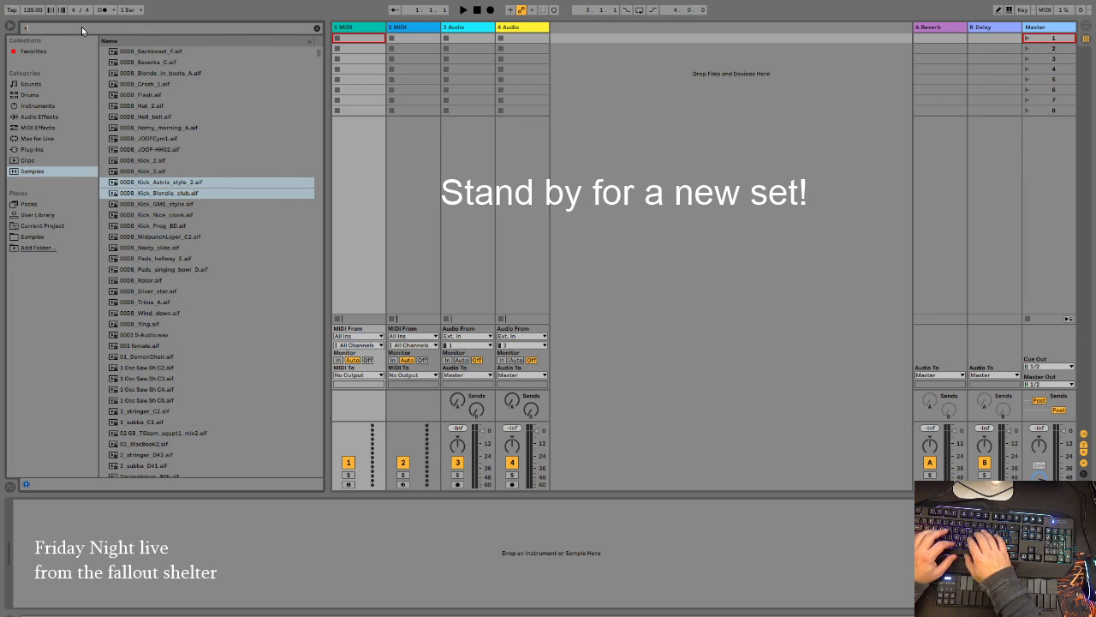
pyautogui.write('vo')
pyautogui.click(114, 217)
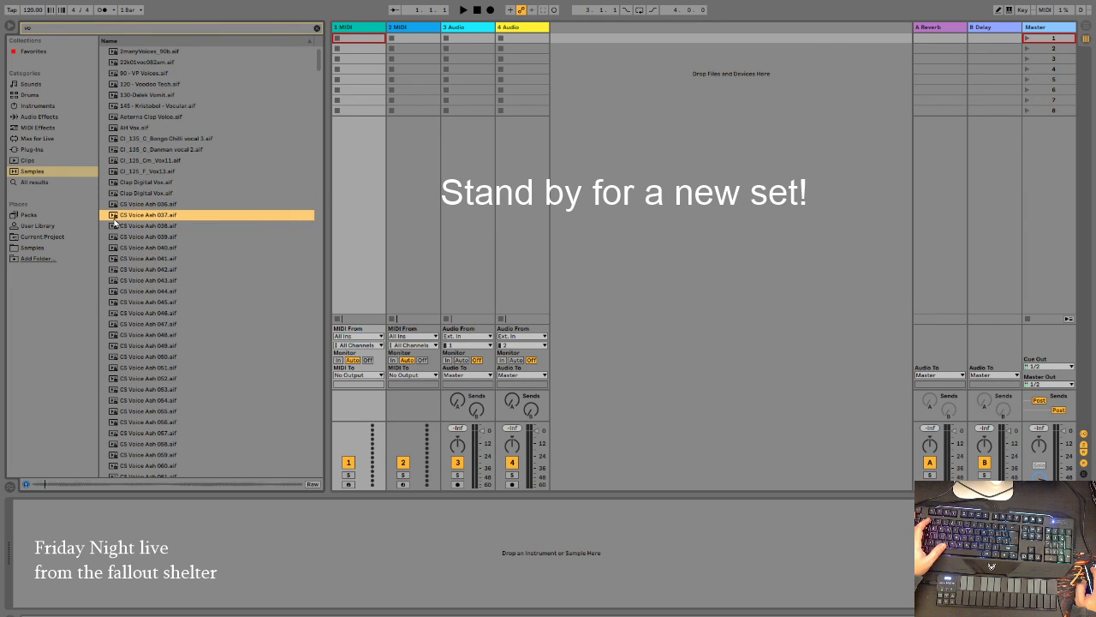
pyautogui.click(116, 248)
pyautogui.click(114, 326)
pyautogui.click(120, 117)
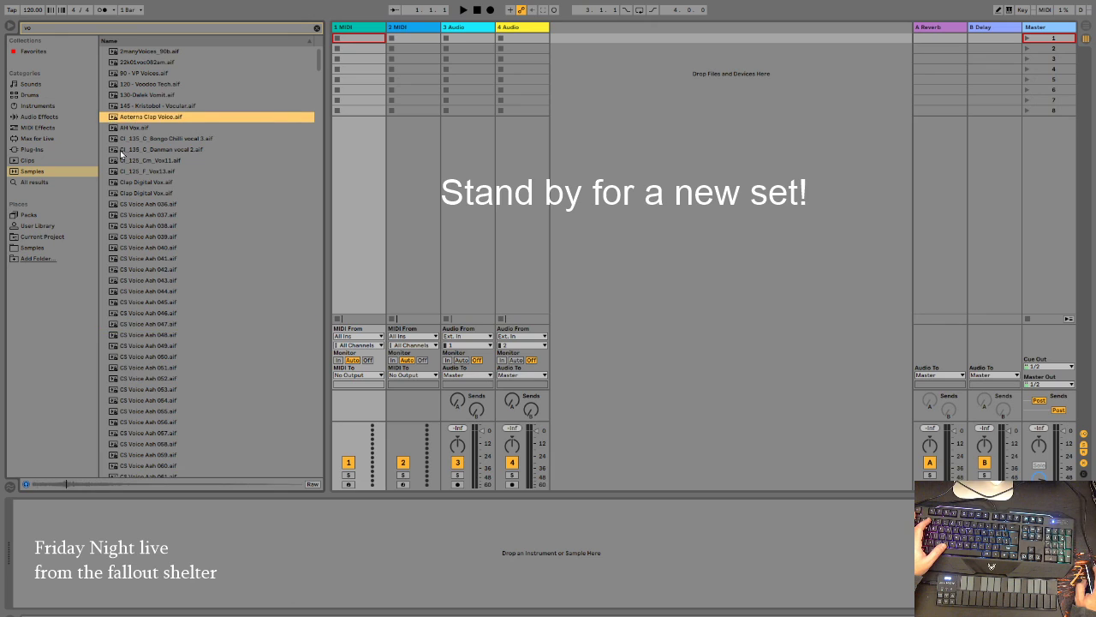
pyautogui.click(122, 74)
pyautogui.click(120, 52)
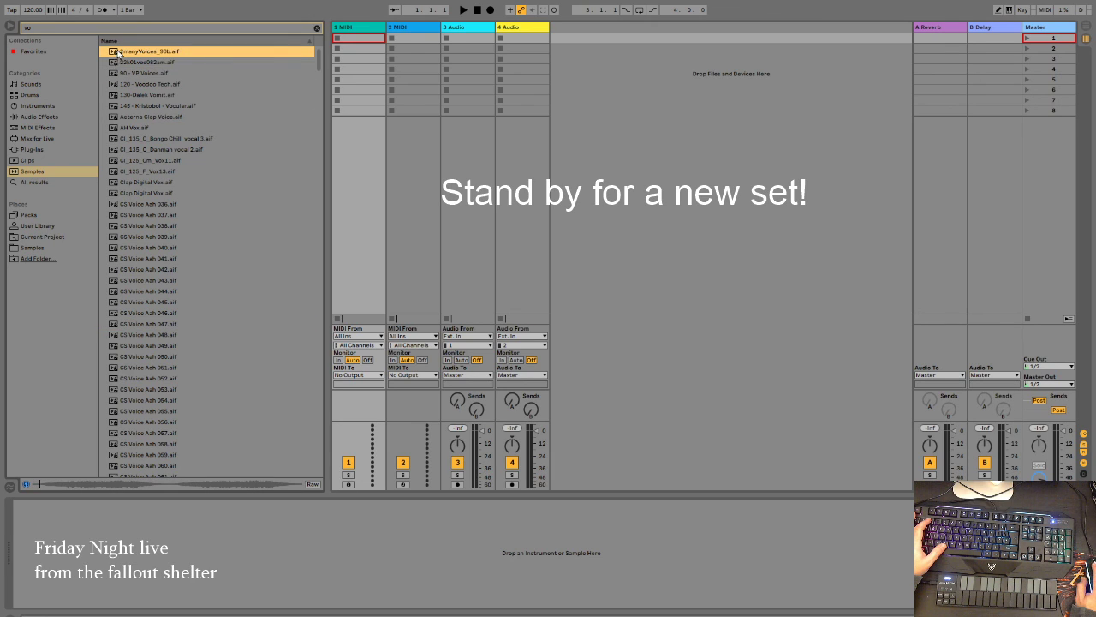
# Step: Audition vocal samples further down the results, from CS Voice Ash 060.aif to the last CZ_Vocs and first DBD_175 vocals files
pyautogui.scroll(-3, 137, 399)
pyautogui.click(119, 394)
pyautogui.scroll(-3, 118, 401)
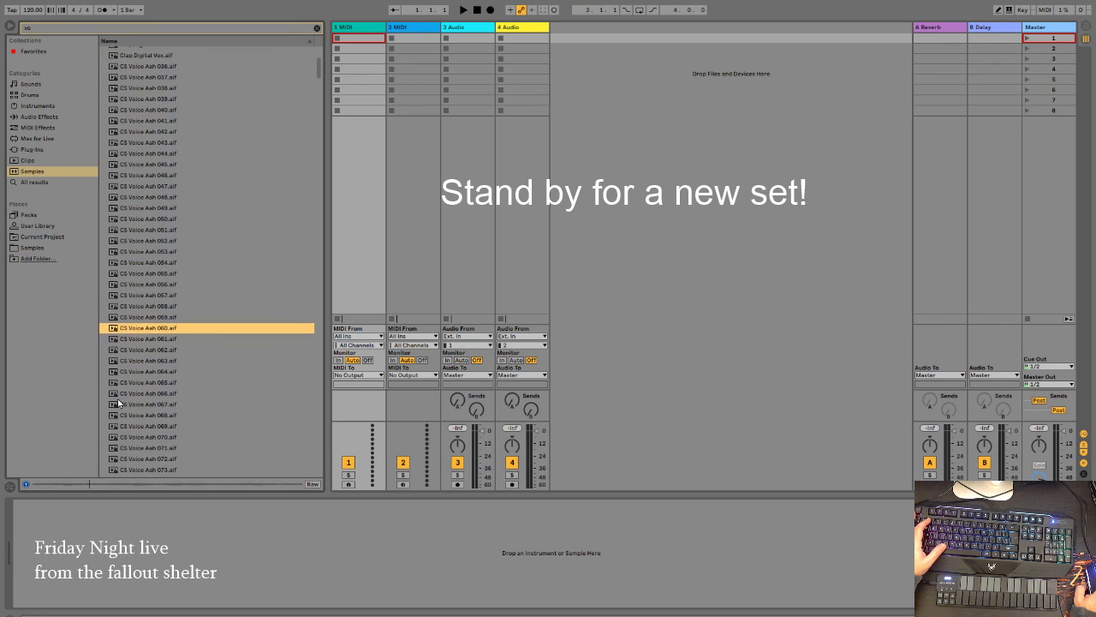
pyautogui.scroll(-15, 118, 403)
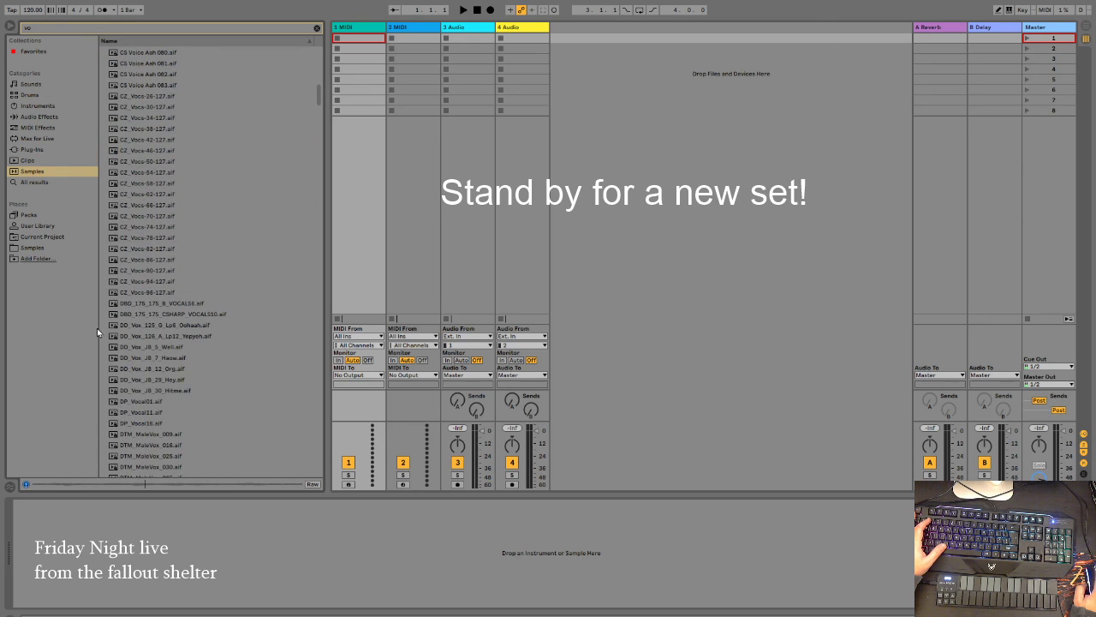
pyautogui.click(120, 292)
pyautogui.click(120, 304)
pyautogui.scroll(-2, 120, 308)
# Step: Audition the DTM_MaleVox samples, including 030, 025, 016 and 009
pyautogui.click(141, 398)
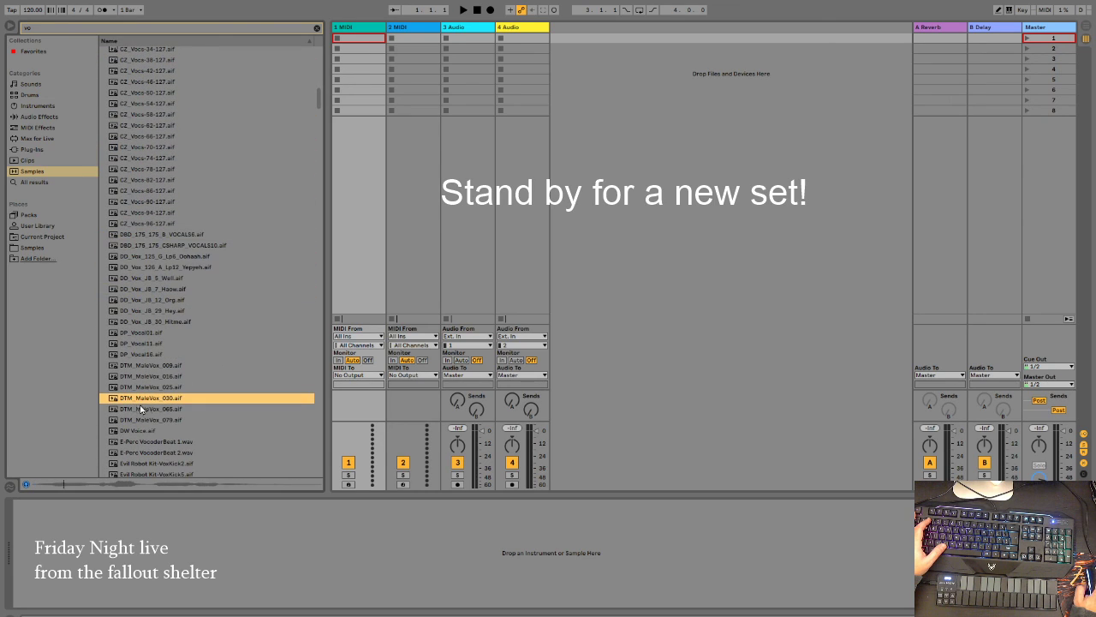
pyautogui.click(134, 387)
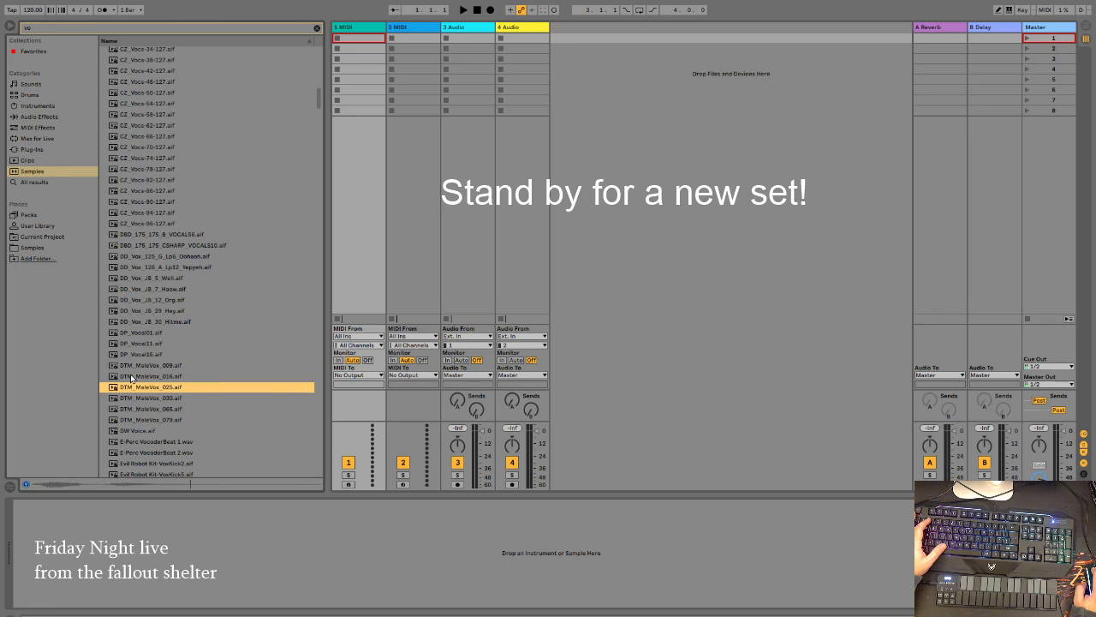
pyautogui.click(133, 376)
pyautogui.click(135, 366)
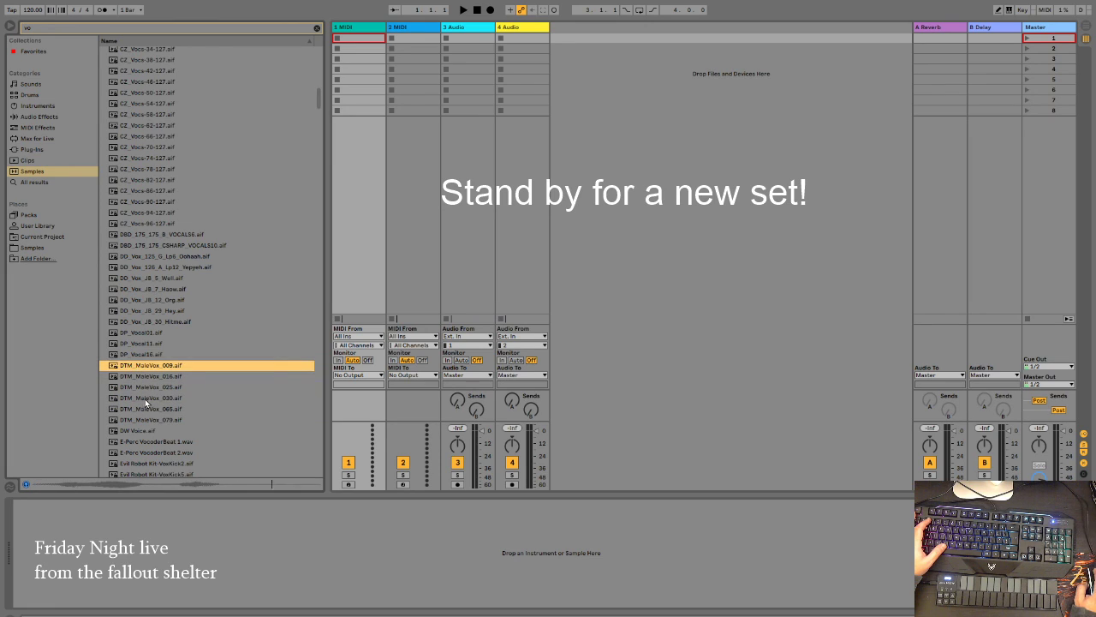
pyautogui.click(144, 398)
pyautogui.click(143, 409)
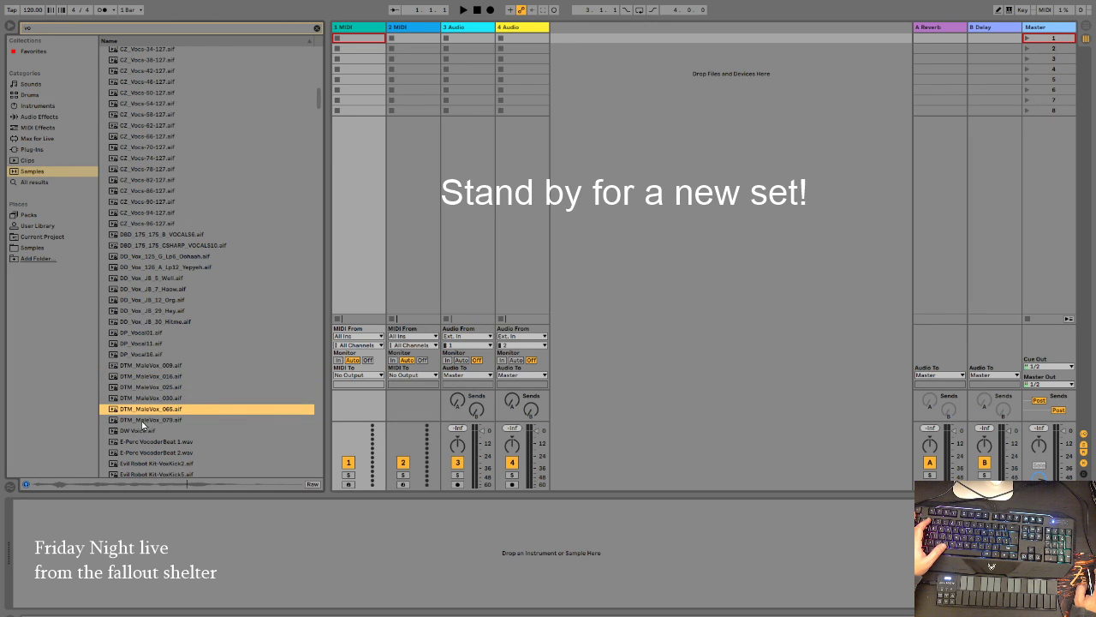
# Step: Audition DW Voice.aif and E-Perc VocoderBeat 1.wav, and replay the DTM_MaleVox samples for comparison
pyautogui.click(137, 431)
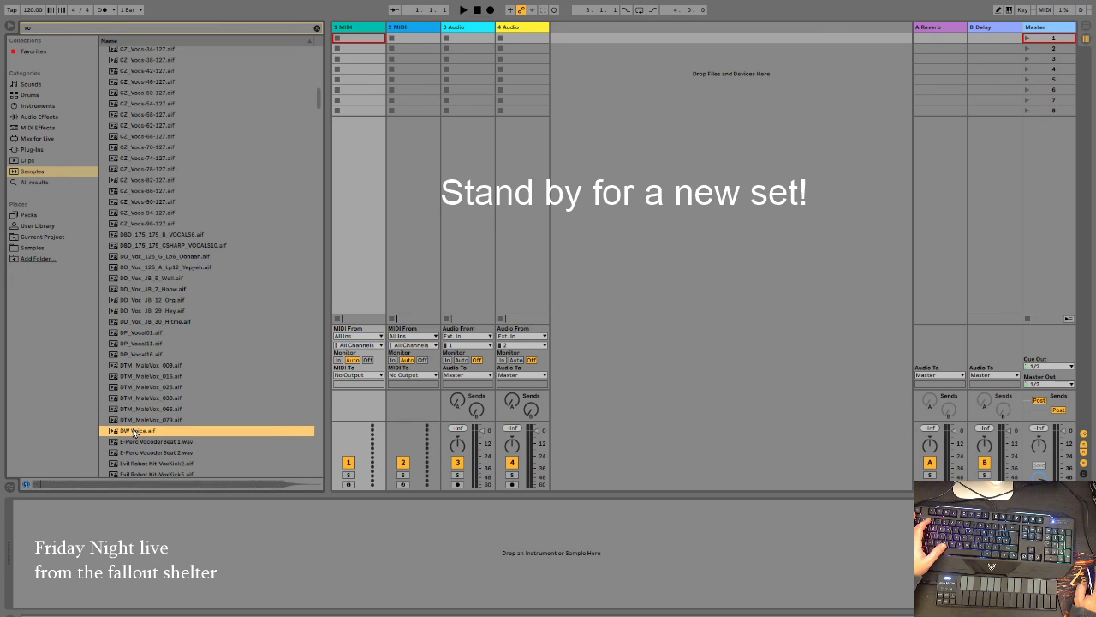
pyautogui.click(150, 441)
pyautogui.click(147, 398)
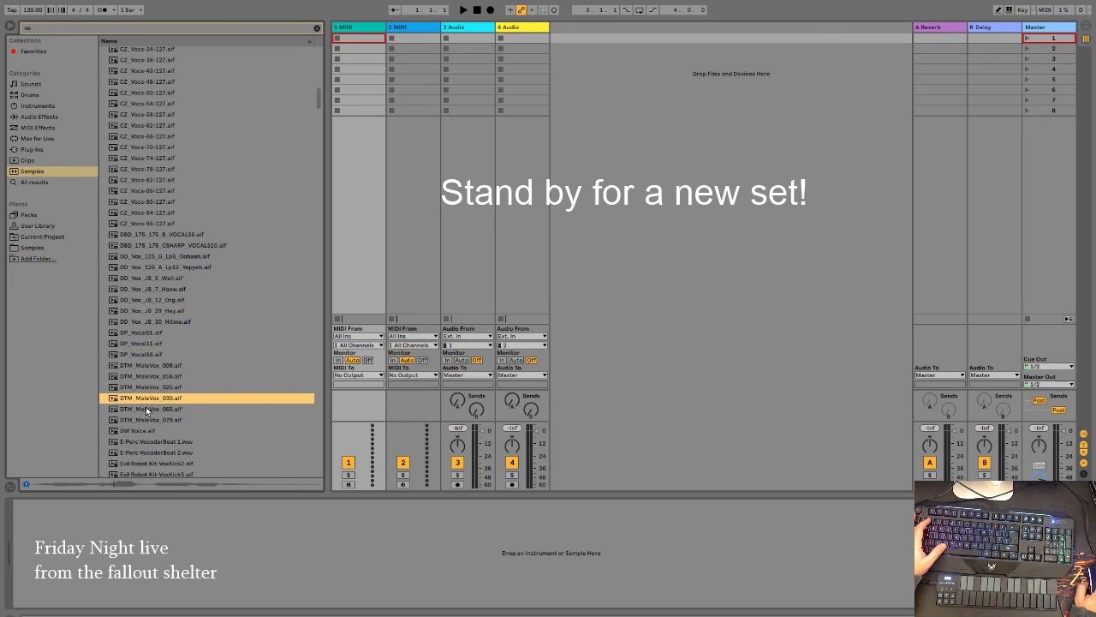
pyautogui.click(147, 387)
pyautogui.press('Up')
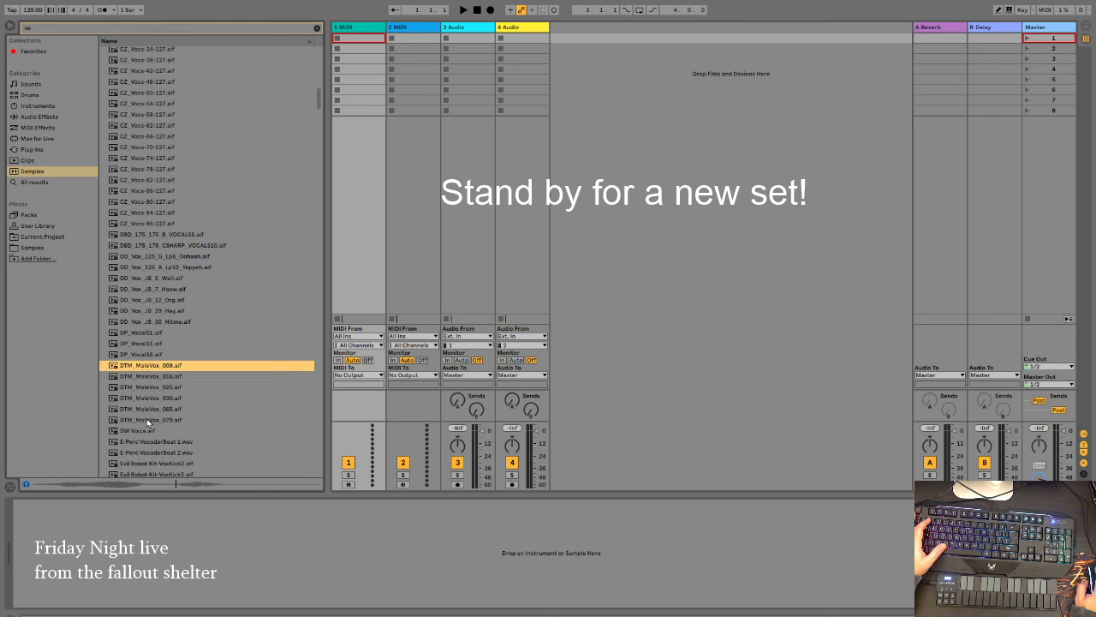
# Step: Audition the Evil Robot Kit VoxKick samples and load Evil Robot Kit-VoxKick5.aif onto the first MIDI track
pyautogui.scroll(-1, 147, 420)
pyautogui.click(146, 408)
pyautogui.click(144, 429)
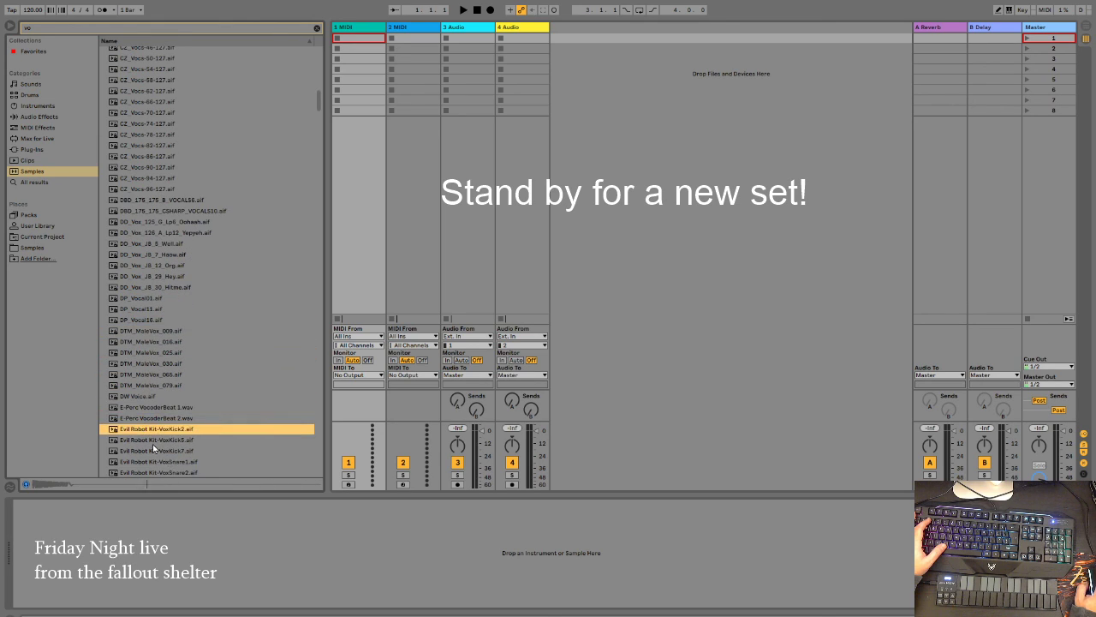
pyautogui.click(151, 447)
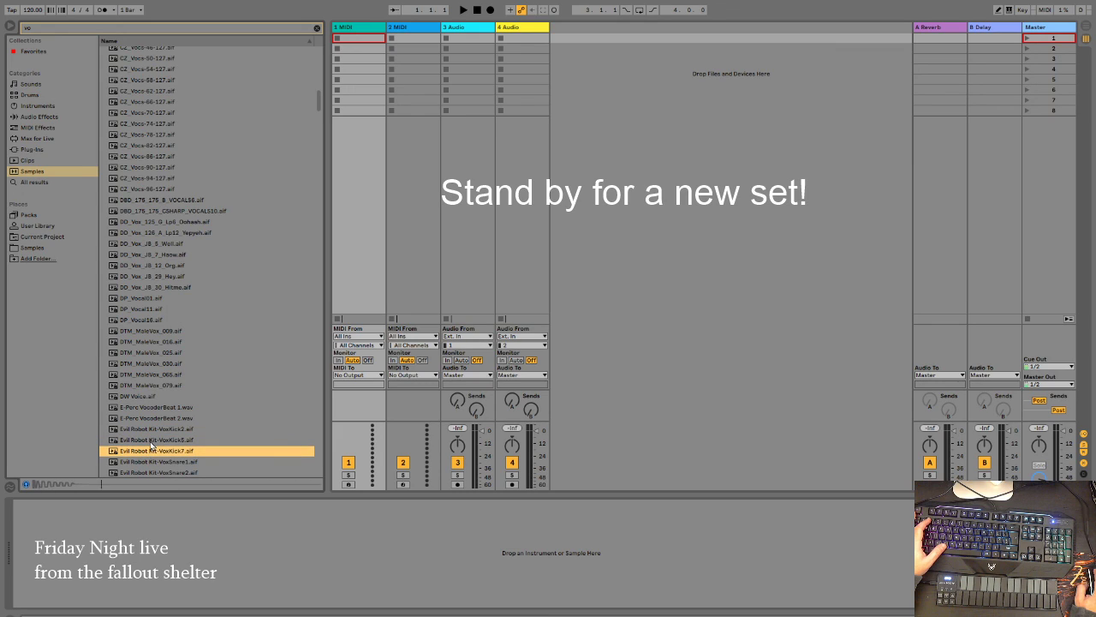
pyautogui.click(152, 439)
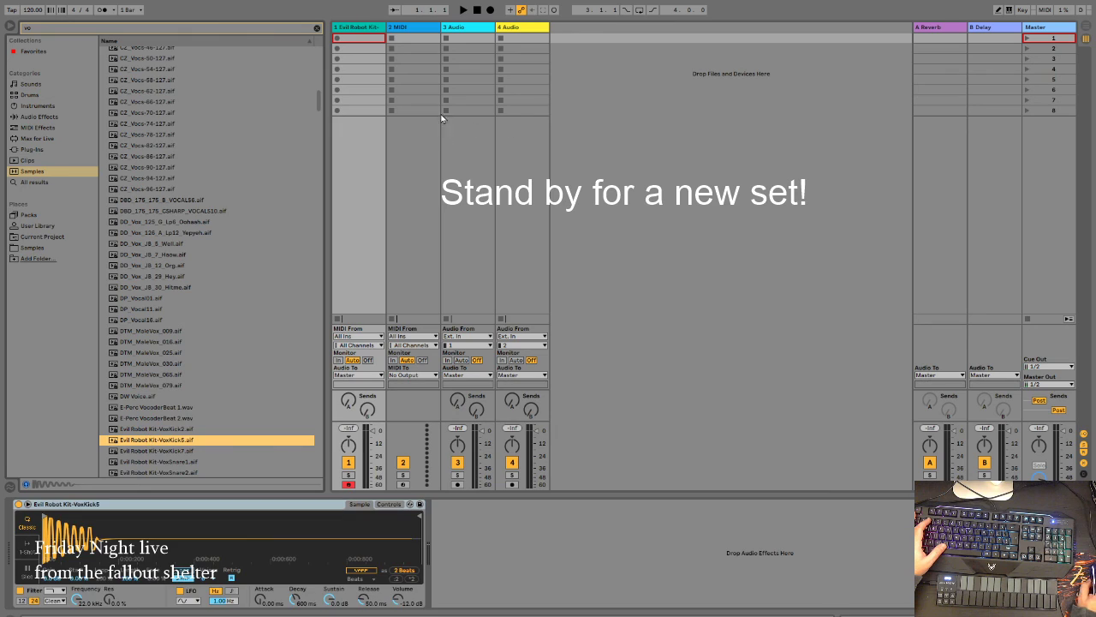
# Step: Create a MIDI clip in the Evil Robot Kit track's first slot and add a B3 note at its start
pyautogui.doubleClick(357, 38)
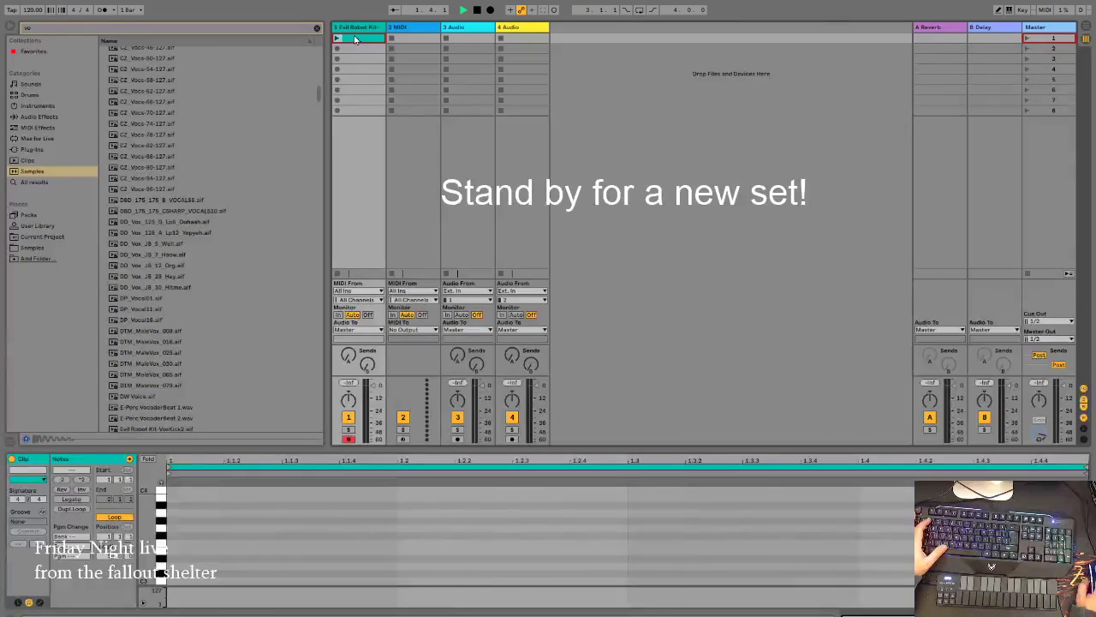
pyautogui.doubleClick(172, 501)
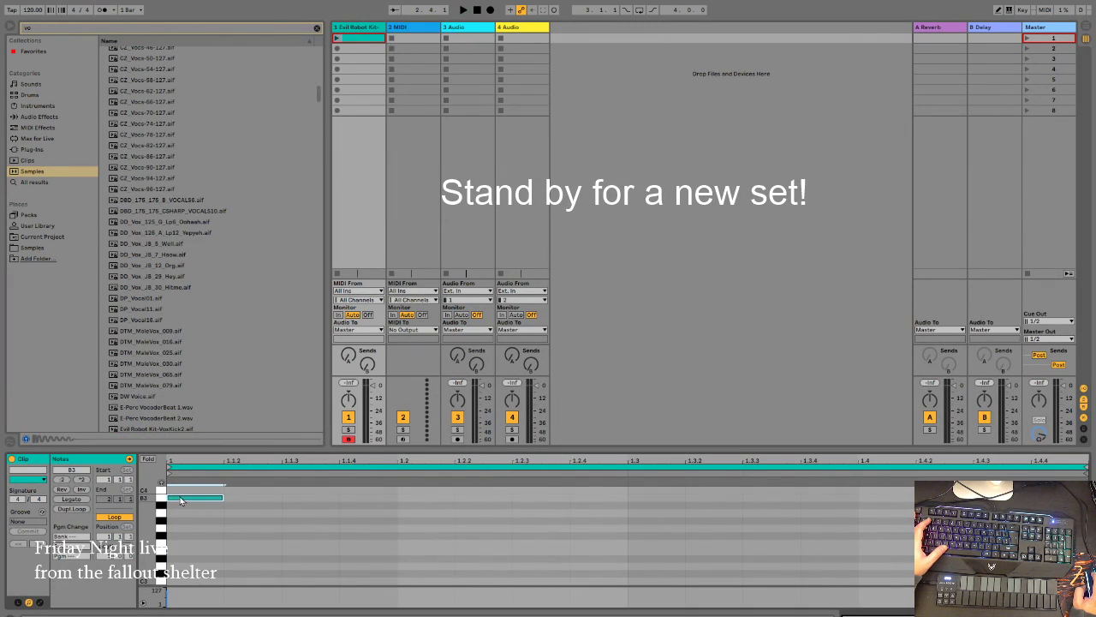
# Step: Play the clip while adding A#3 and G#3 notes after the B3, shorten the A#3 note, and delete the clip
pyautogui.press('Return')
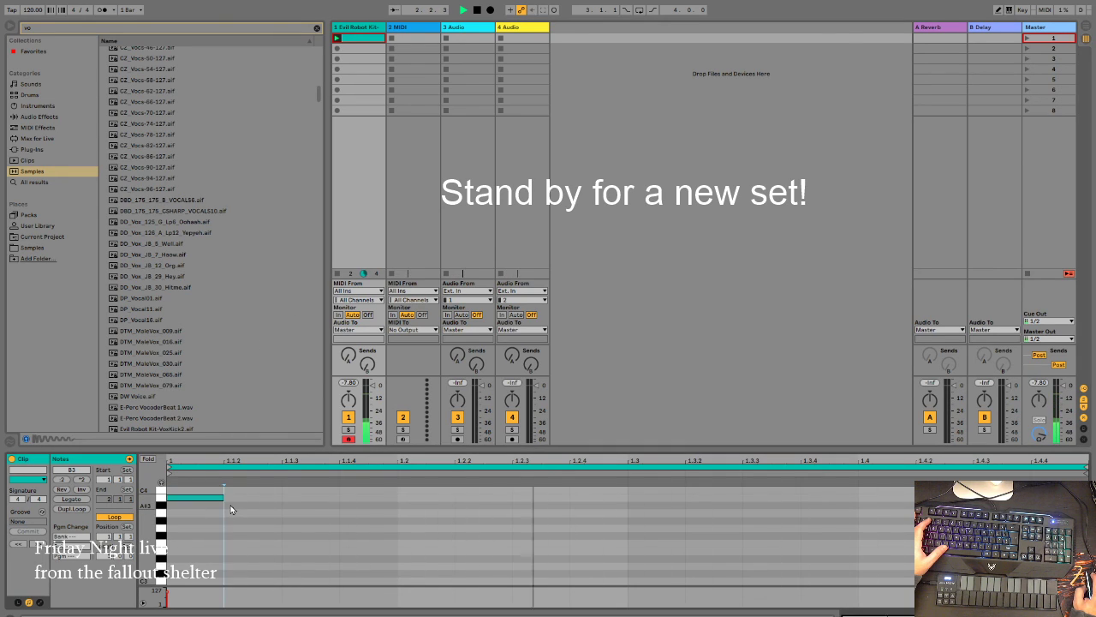
pyautogui.doubleClick(227, 505)
pyautogui.doubleClick(301, 520)
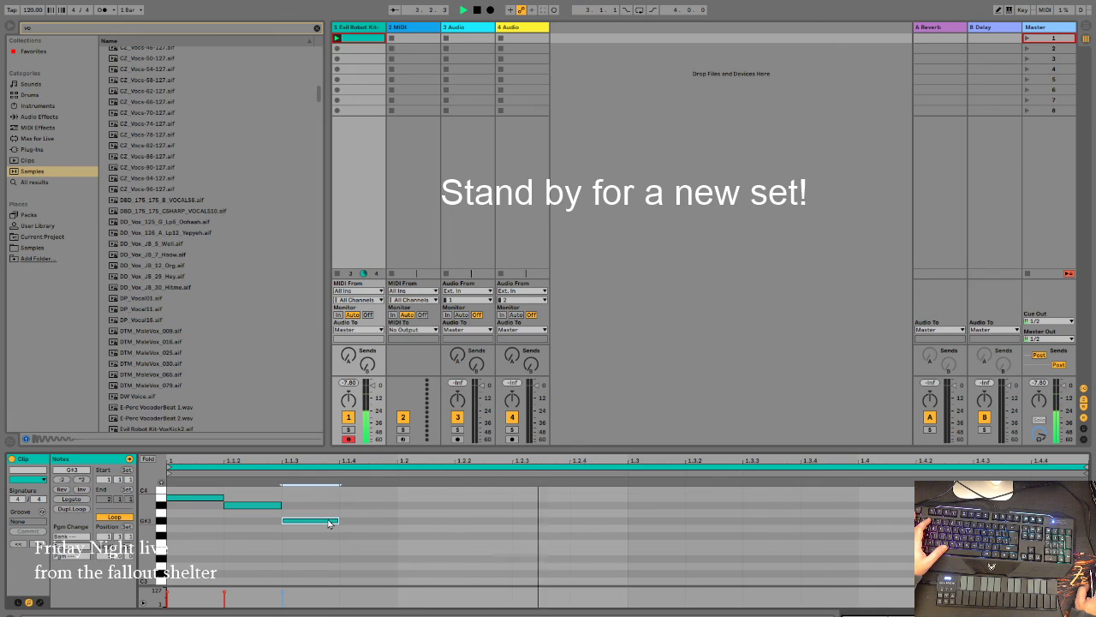
pyautogui.moveTo(279, 506); pyautogui.dragTo(254, 506)
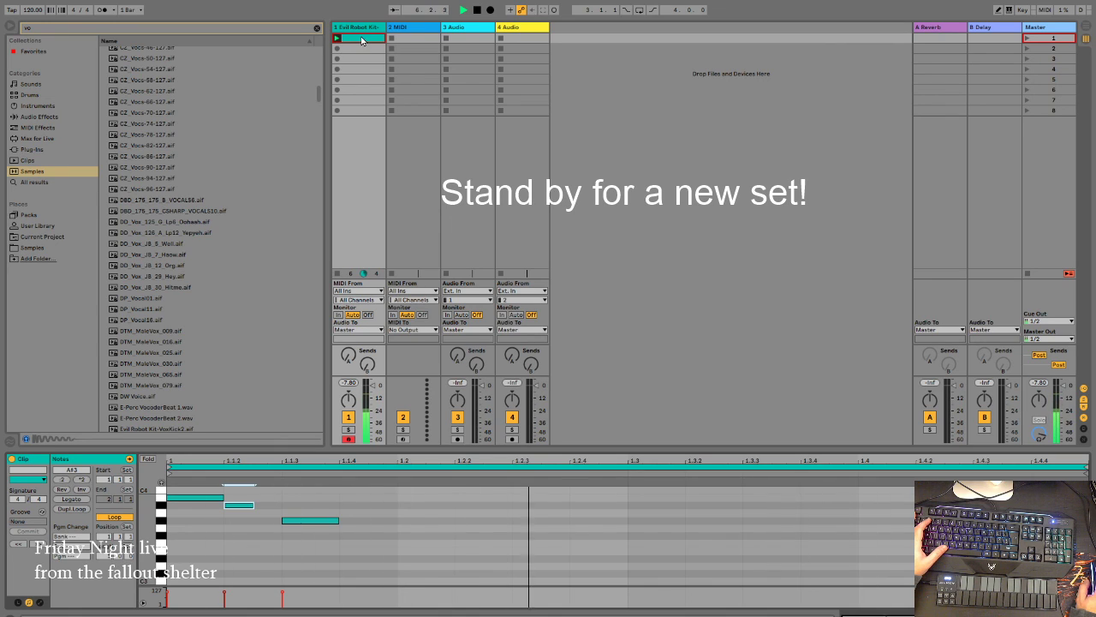
pyautogui.press('Delete')
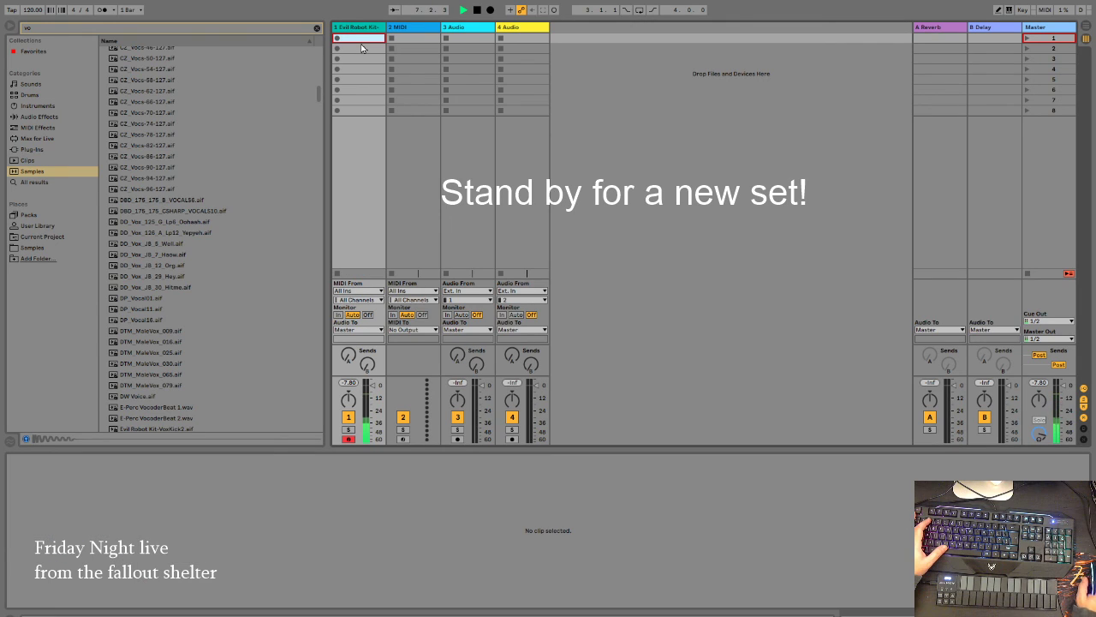
# Step: Search the browser's clips for "kick" and preview Abstract-G Kick 6-106bpm.alc and Abstract-G Kick 2-106bpm.alc
pyautogui.click(318, 28)
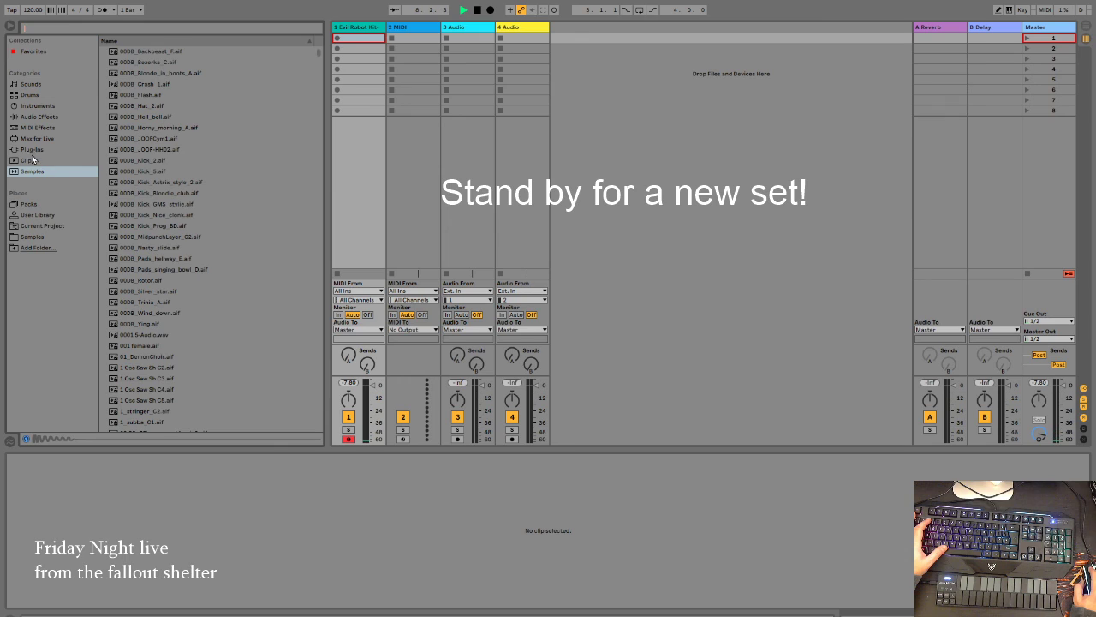
pyautogui.click(31, 159)
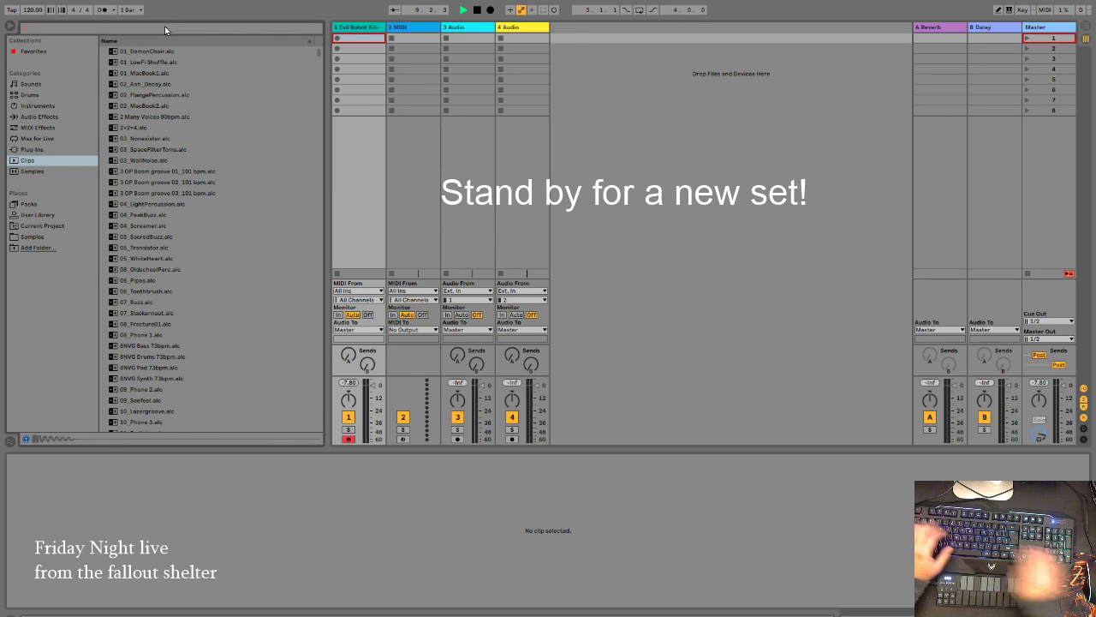
pyautogui.hotkey('ctrl', 'f')
pyautogui.write('kick')
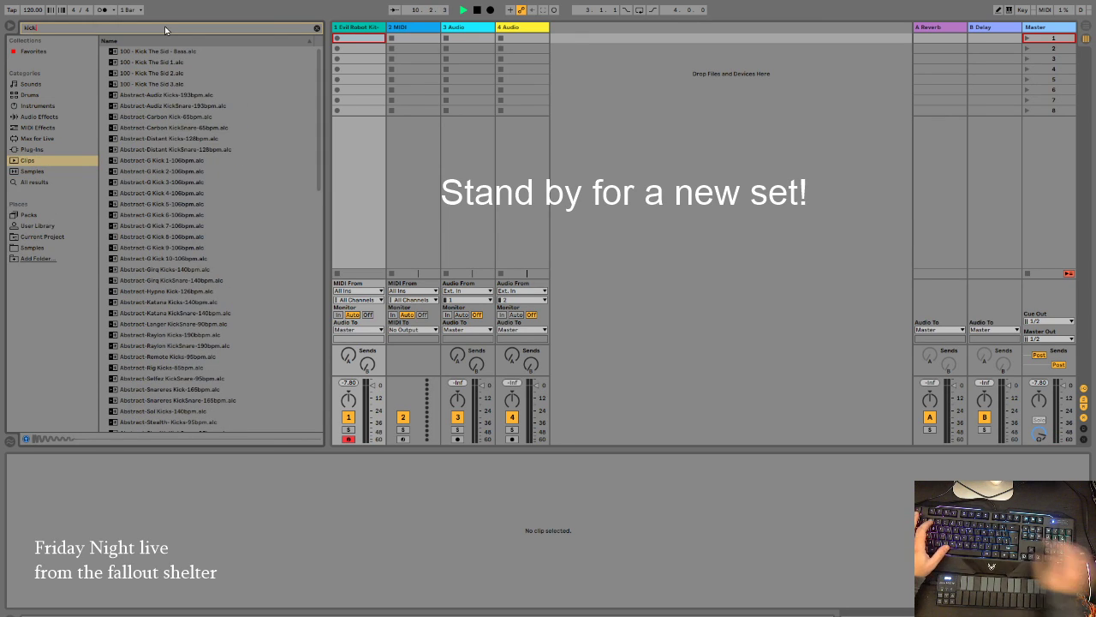
pyautogui.click(132, 214)
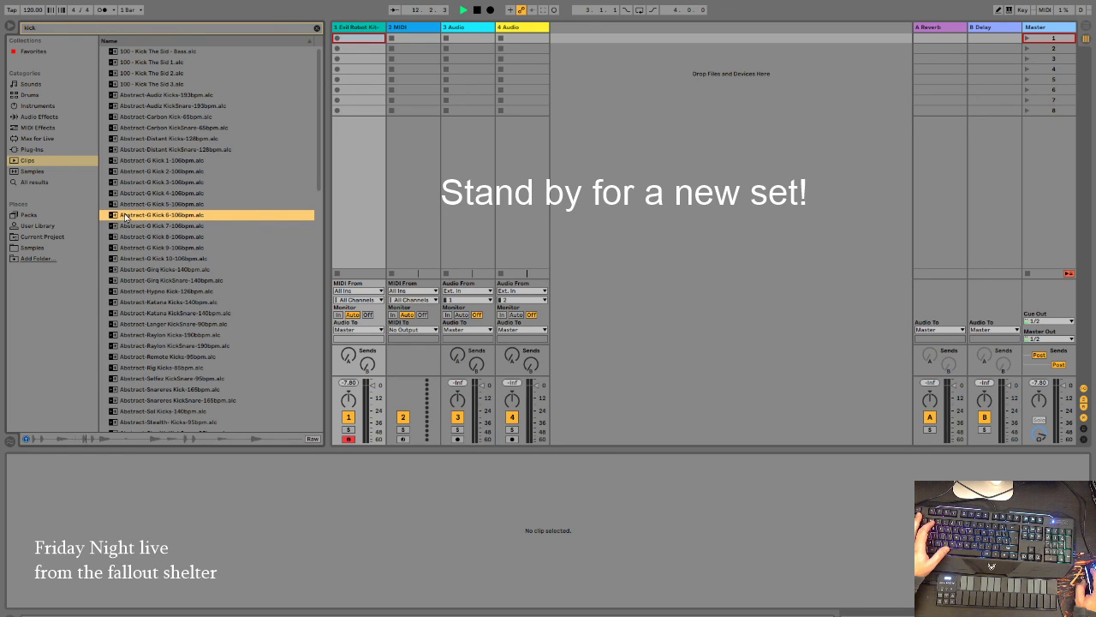
pyautogui.click(112, 171)
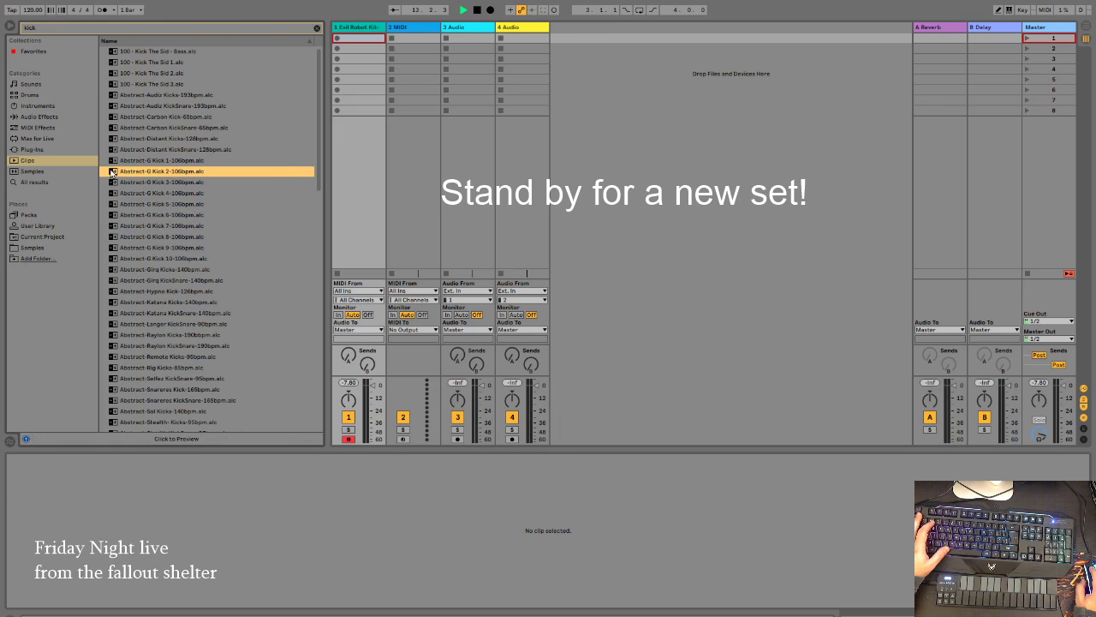
# Step: Clear the browser search and open the Classic Disco clips folder in the Vinyl Classics pack
pyautogui.click(69, 214)
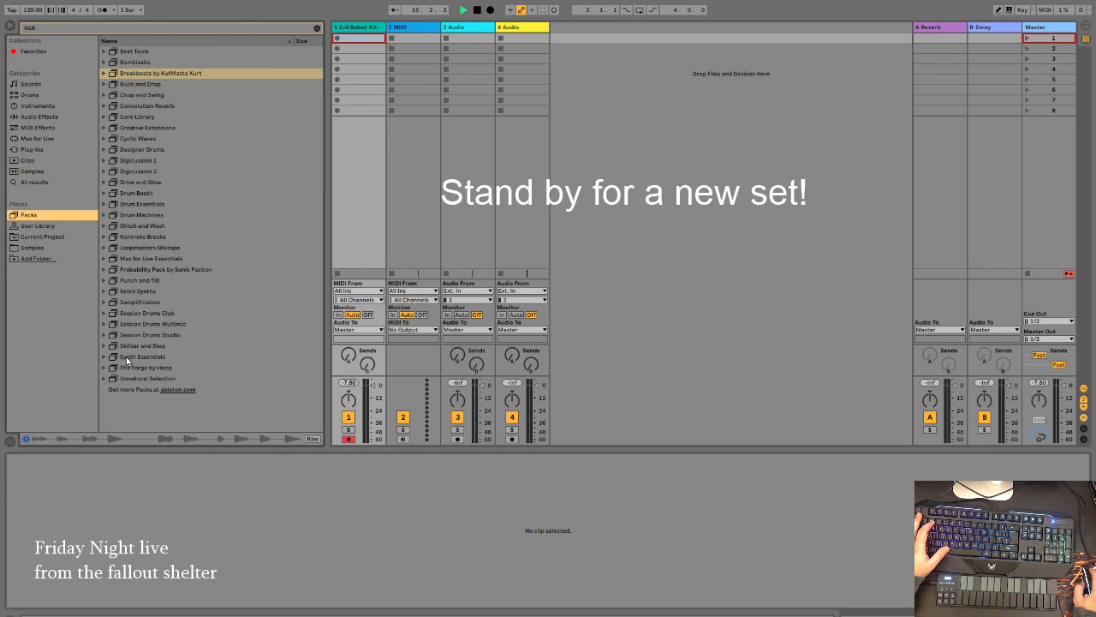
pyautogui.click(316, 28)
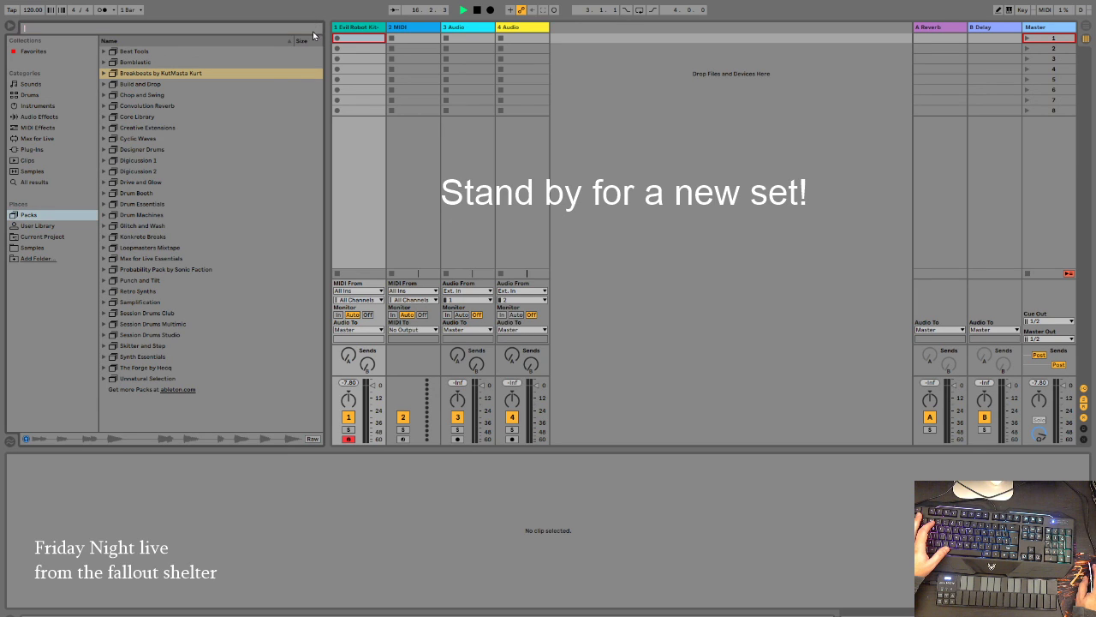
pyautogui.scroll(-4, 152, 385)
pyautogui.scroll(-1, 147, 396)
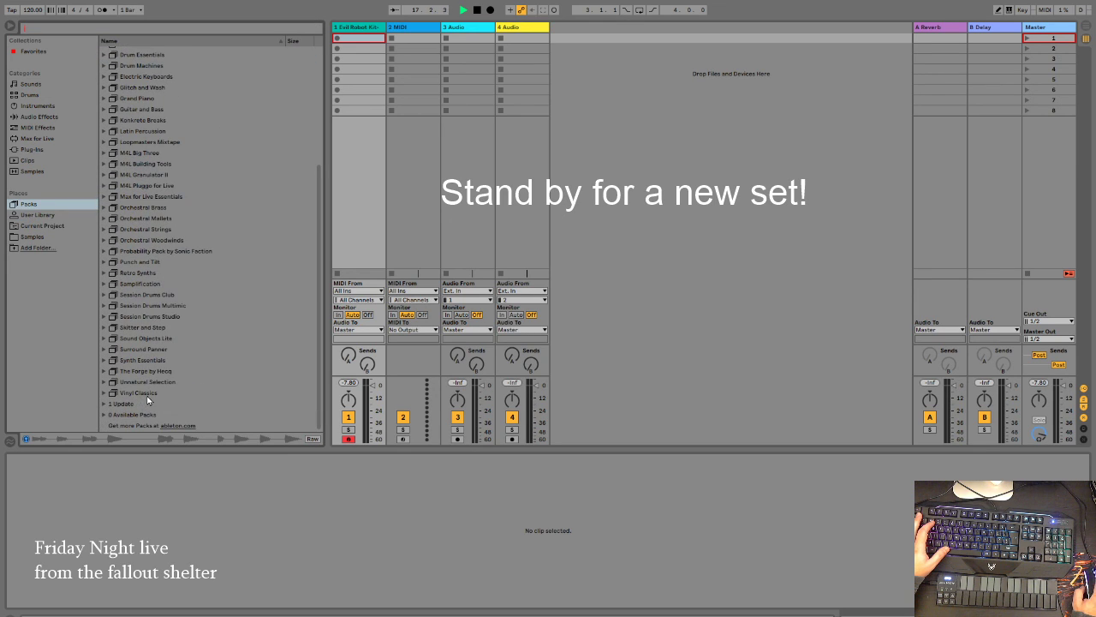
pyautogui.click(147, 393)
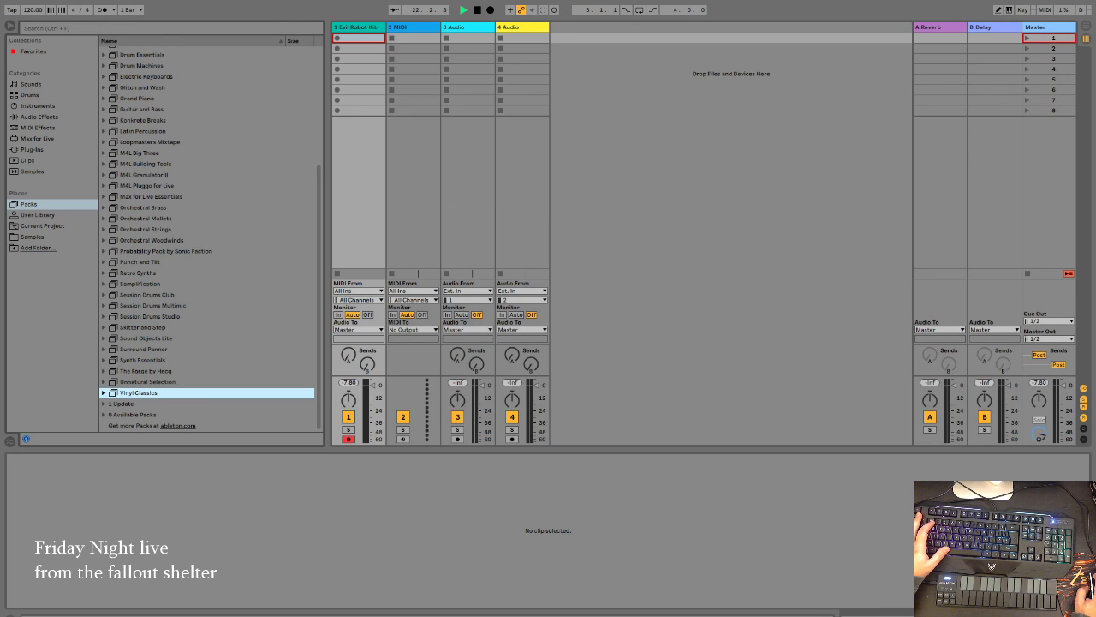
pyautogui.click(103, 393)
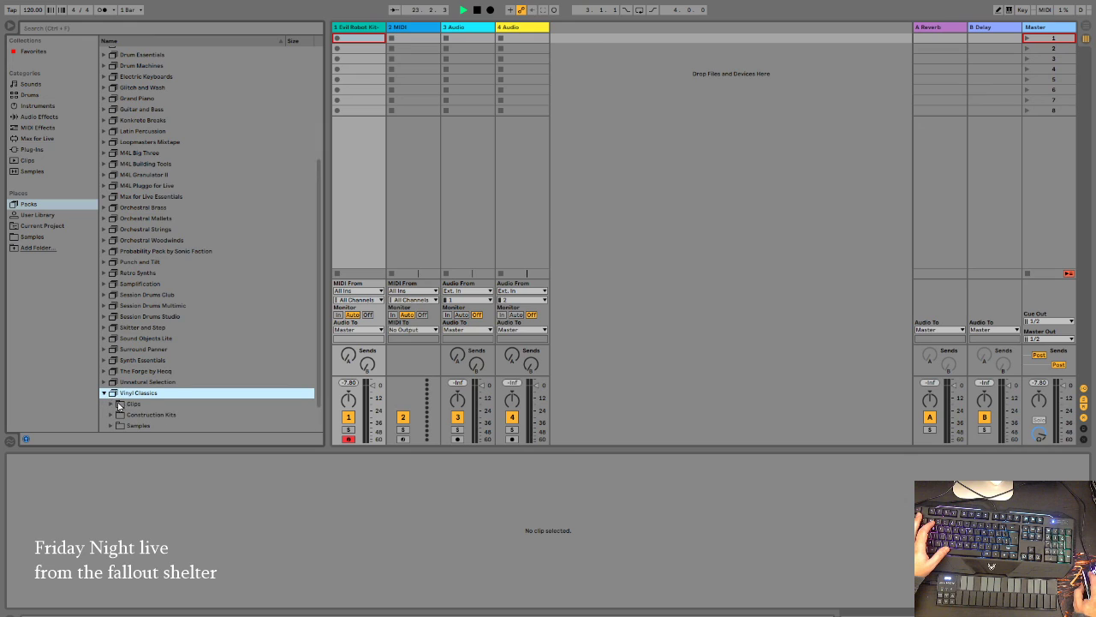
pyautogui.click(112, 404)
pyautogui.click(117, 417)
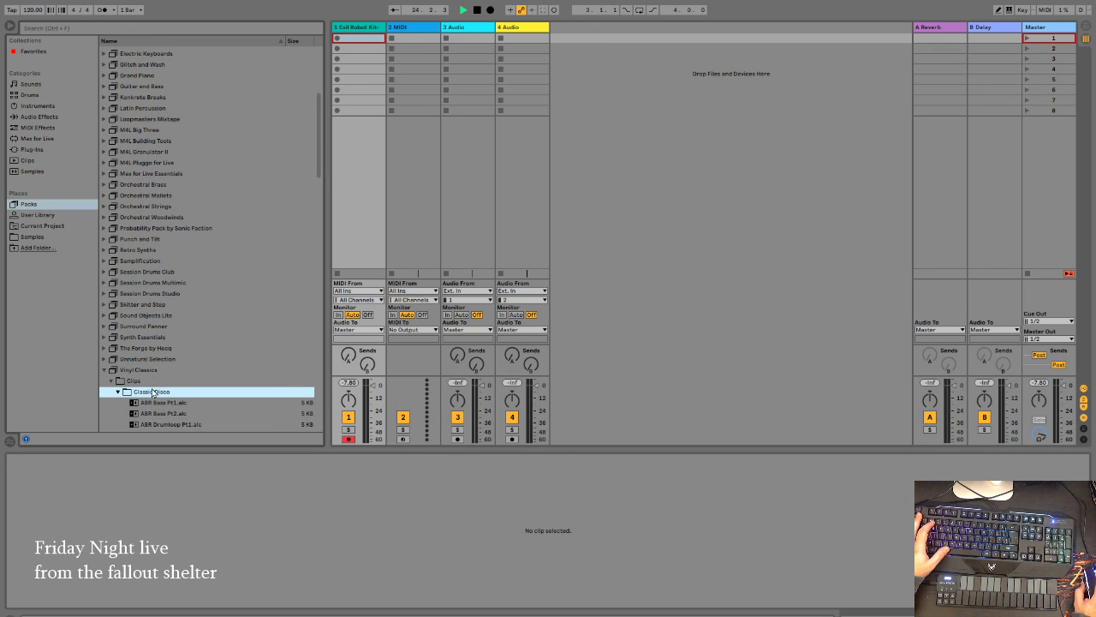
# Step: Preview ABR Bass Pt1.alc from Classic Disco and add it as a new track's first clip
pyautogui.click(150, 403)
pyautogui.scroll(-5, 157, 401)
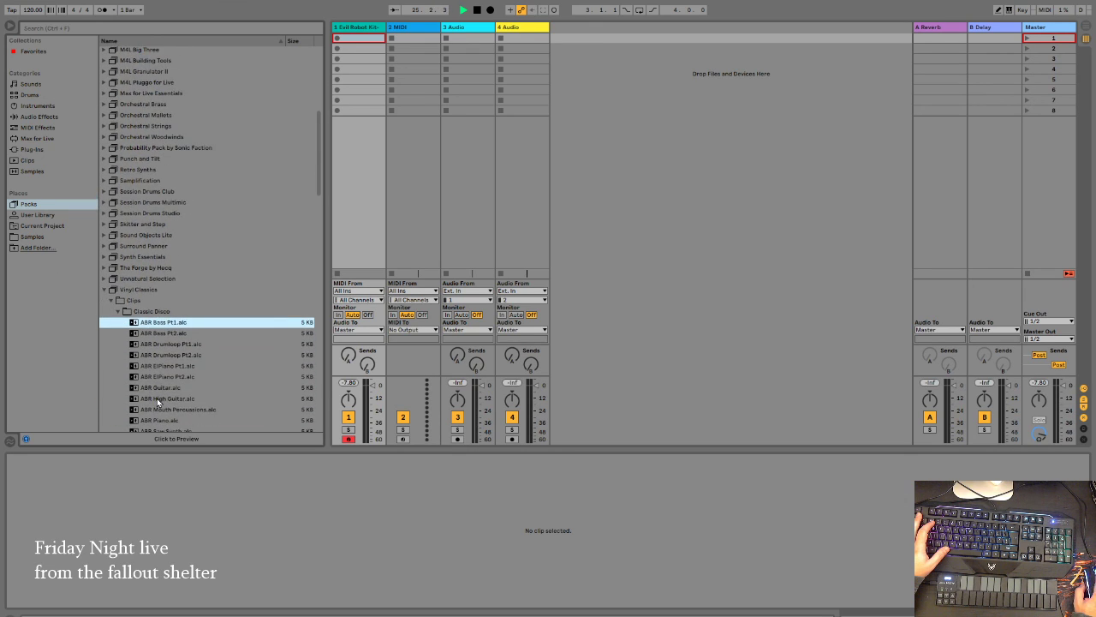
pyautogui.click(134, 277)
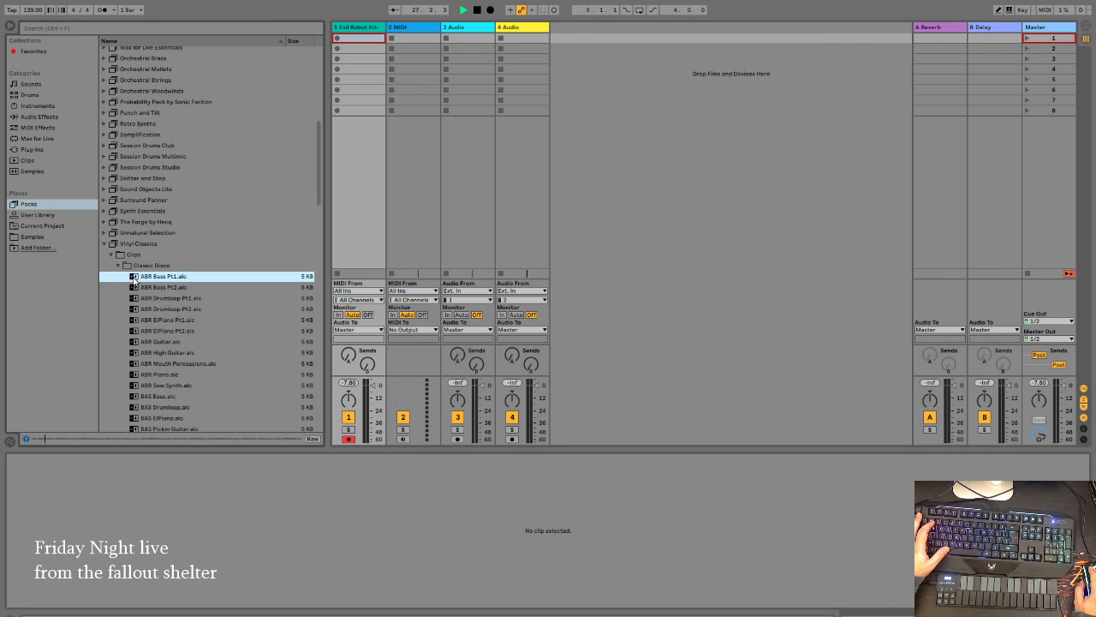
pyautogui.moveTo(146, 283); pyautogui.dragTo(531, 37)
# Step: Delete the two empty audio tracks, the MIDI track and the Evil Robot Kit track, and launch ABR Bass Pt1
pyautogui.click(526, 30)
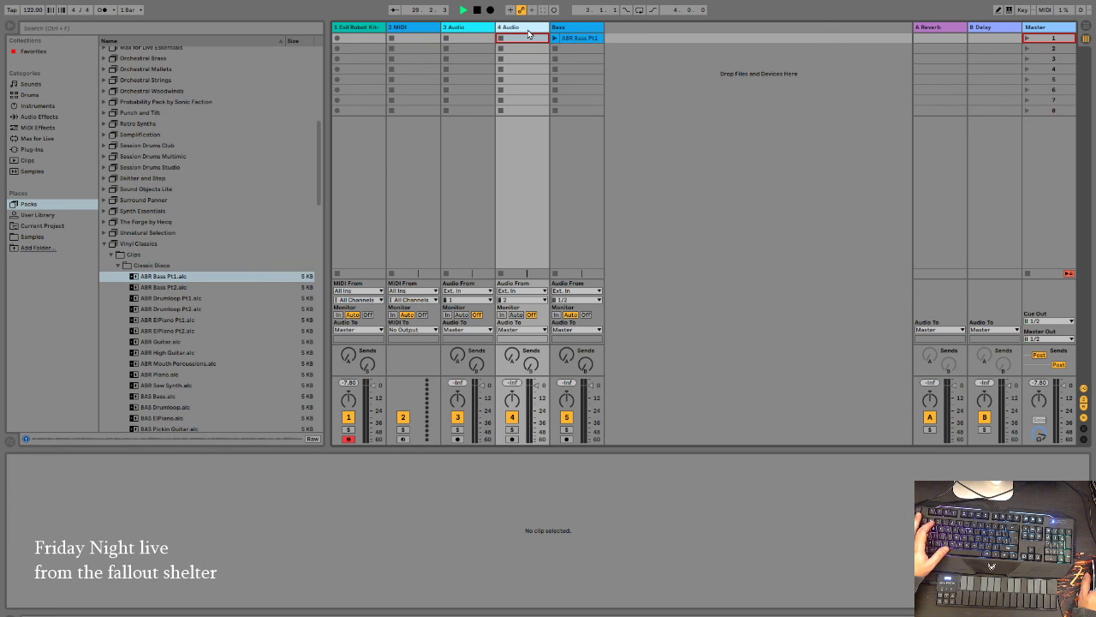
pyautogui.click(527, 37)
pyautogui.click(466, 28)
pyautogui.press('Delete')
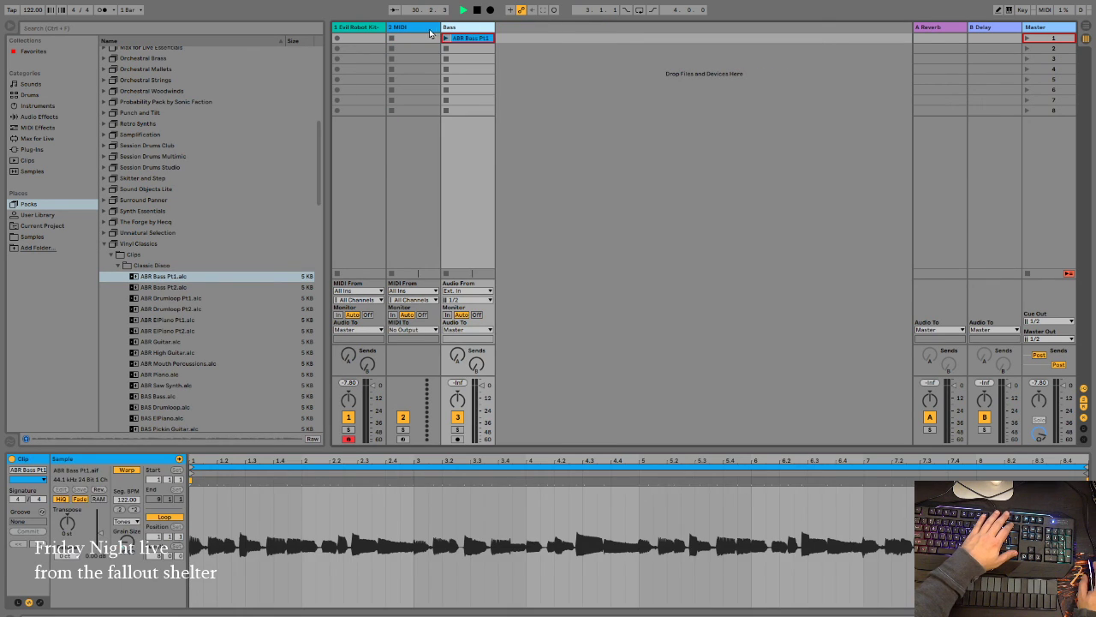
pyautogui.click(413, 28)
pyautogui.press('Delete')
pyautogui.click(358, 29)
pyautogui.press('Delete')
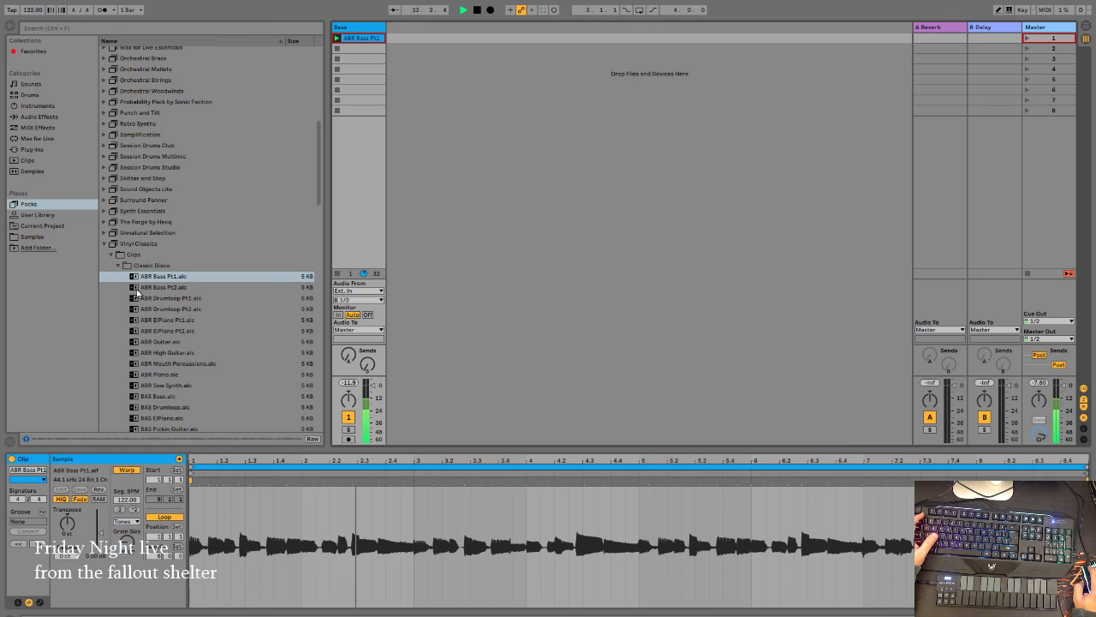
# Step: Add ABR Bass Pt2 below the first bass clip and ABR Drumloop Pt1 and Pt2 on a new track, launching Drumloop Pt1
pyautogui.press('Down')
pyautogui.moveTo(167, 280); pyautogui.dragTo(359, 49)
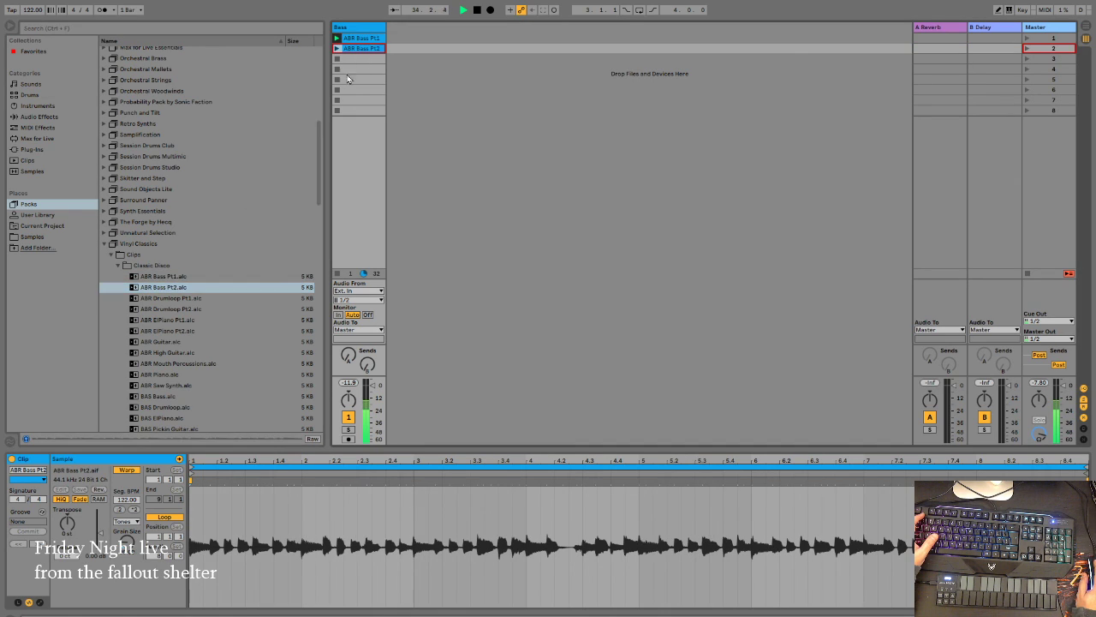
pyautogui.moveTo(161, 300); pyautogui.dragTo(416, 41)
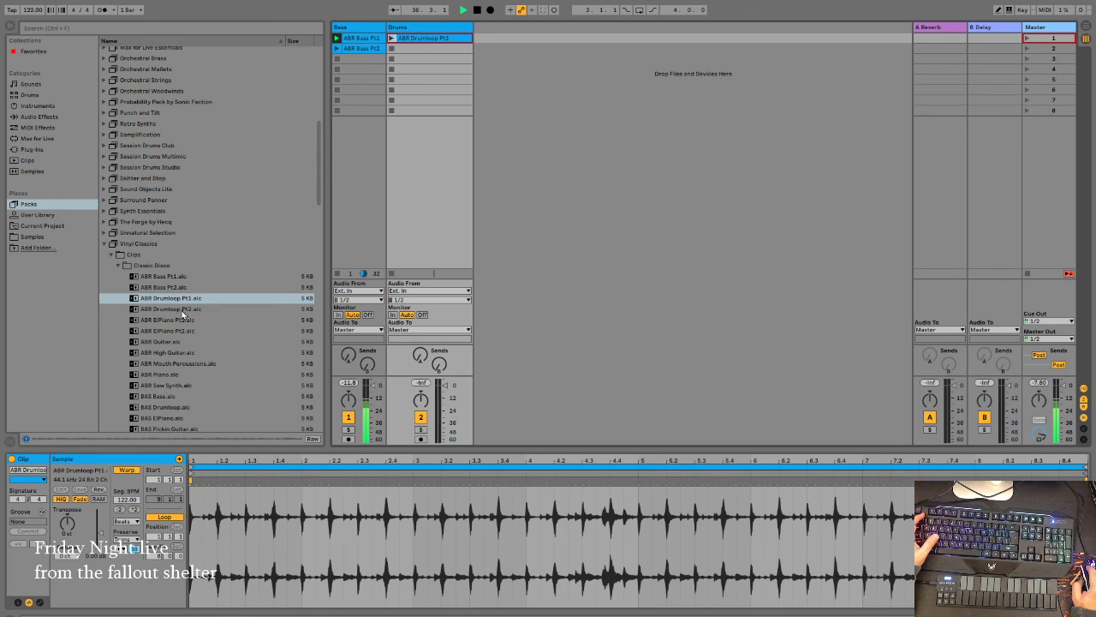
pyautogui.moveTo(181, 314); pyautogui.dragTo(428, 49)
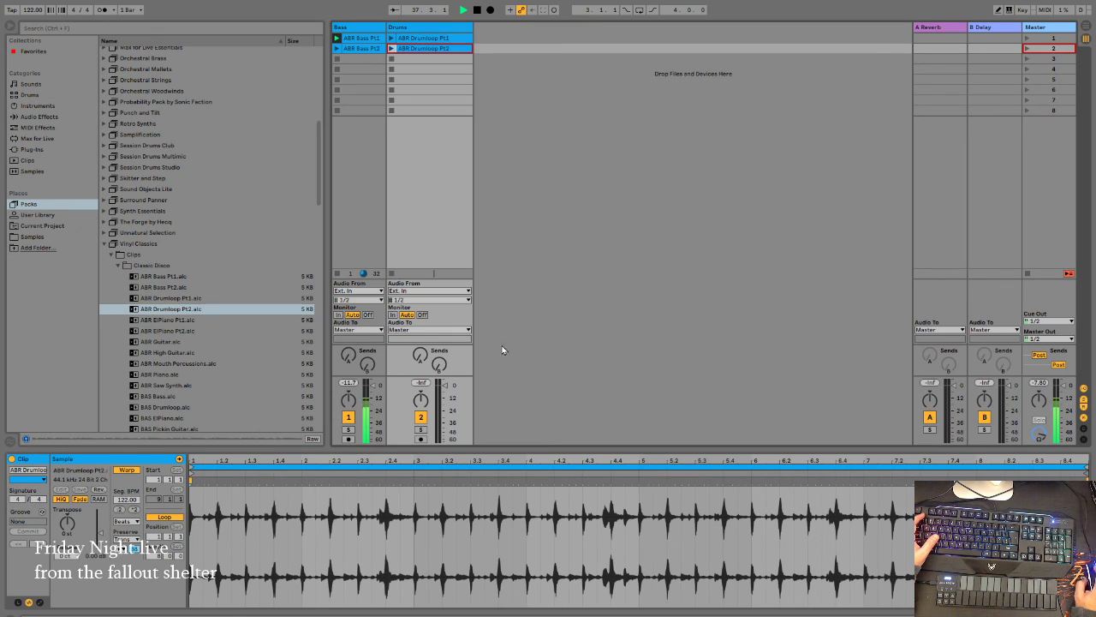
pyautogui.click(390, 39)
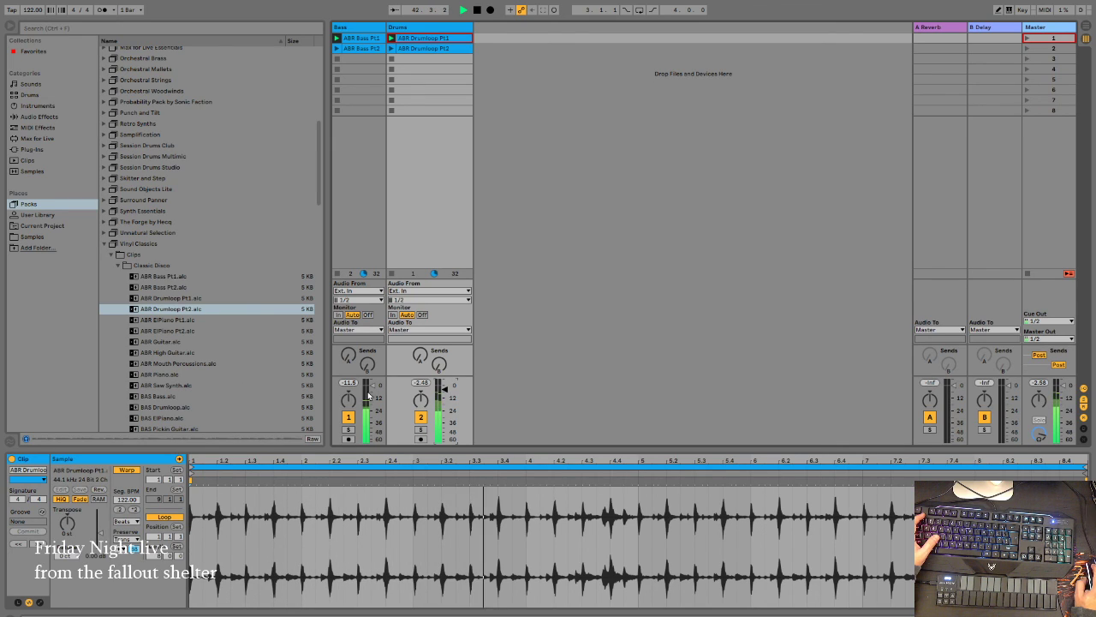
# Step: Place ABR ElPiano Pt1 and Pt2 in the first two slots of a new track and launch Pt1
pyautogui.moveTo(167, 320); pyautogui.dragTo(505, 47)
pyautogui.moveTo(167, 331); pyautogui.dragTo(520, 49)
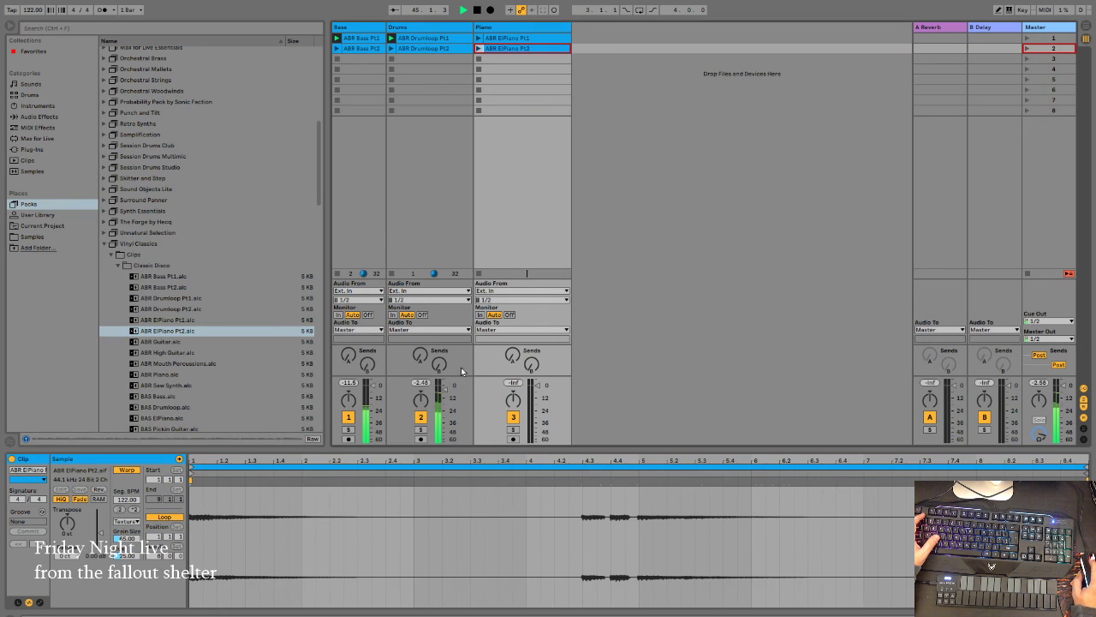
pyautogui.click(478, 38)
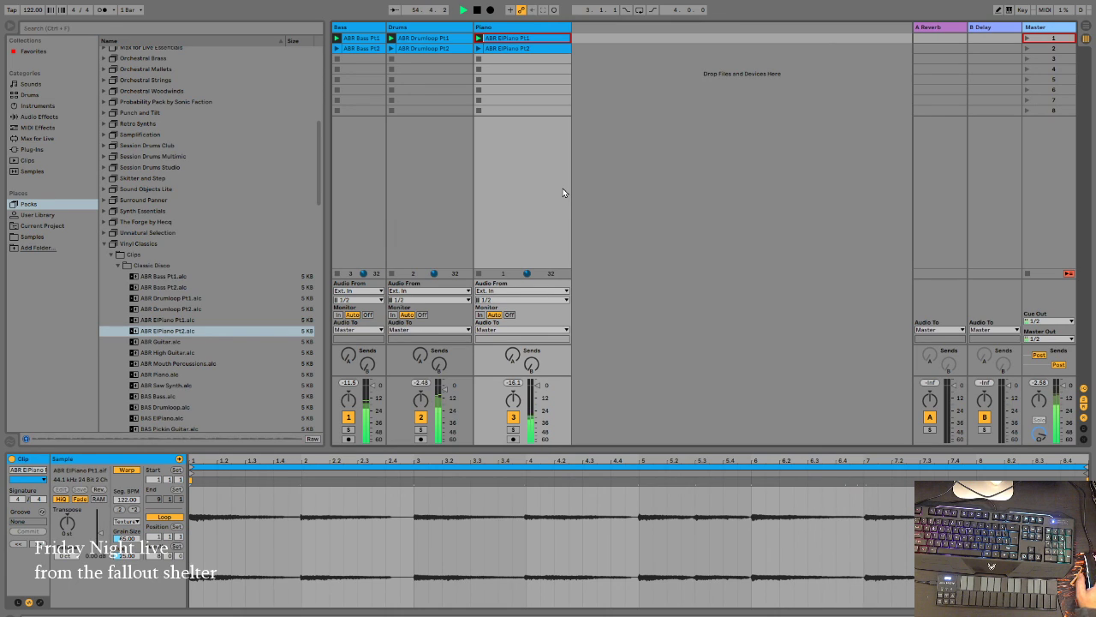
# Step: Place ABR Guitar and ABR High Guitar in the first two slots of a new track, launching each in turn
pyautogui.moveTo(176, 342); pyautogui.dragTo(590, 54)
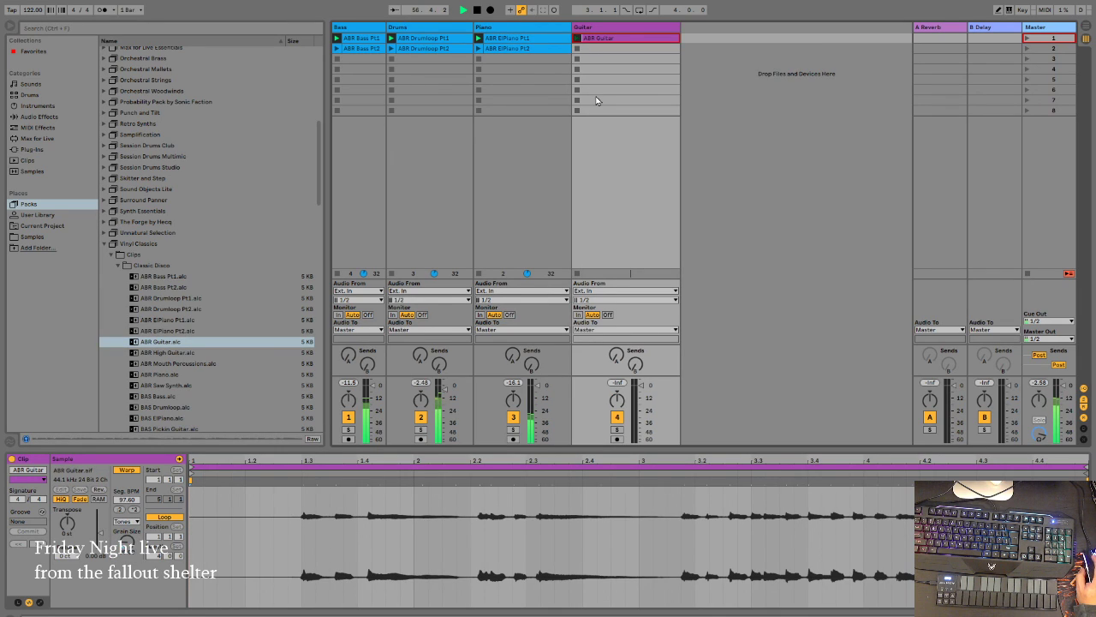
pyautogui.click(577, 38)
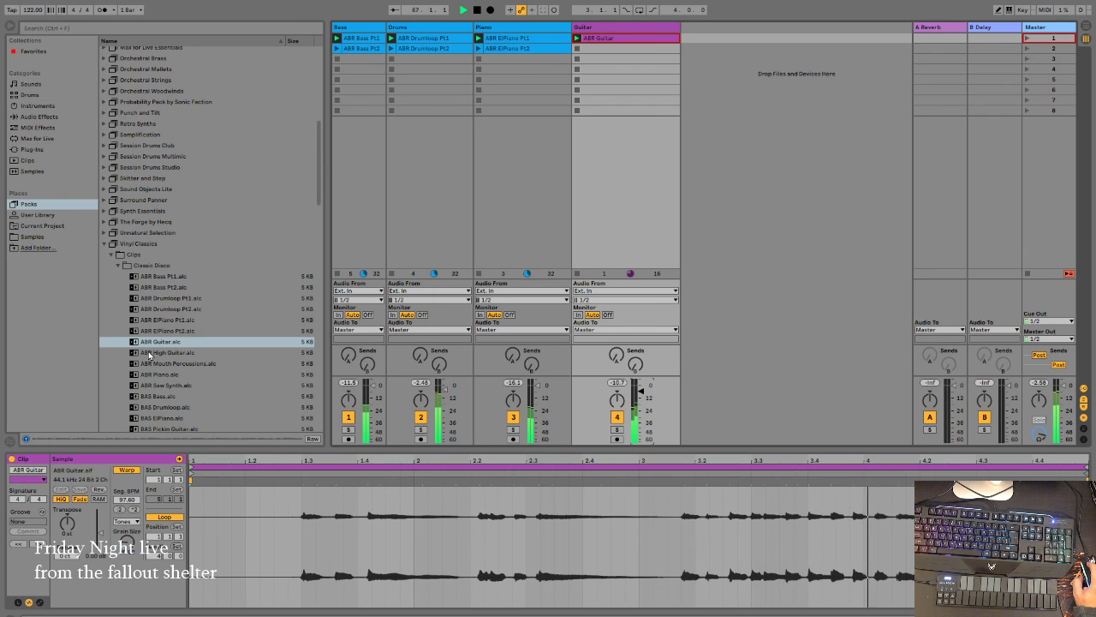
pyautogui.moveTo(149, 355); pyautogui.dragTo(608, 53)
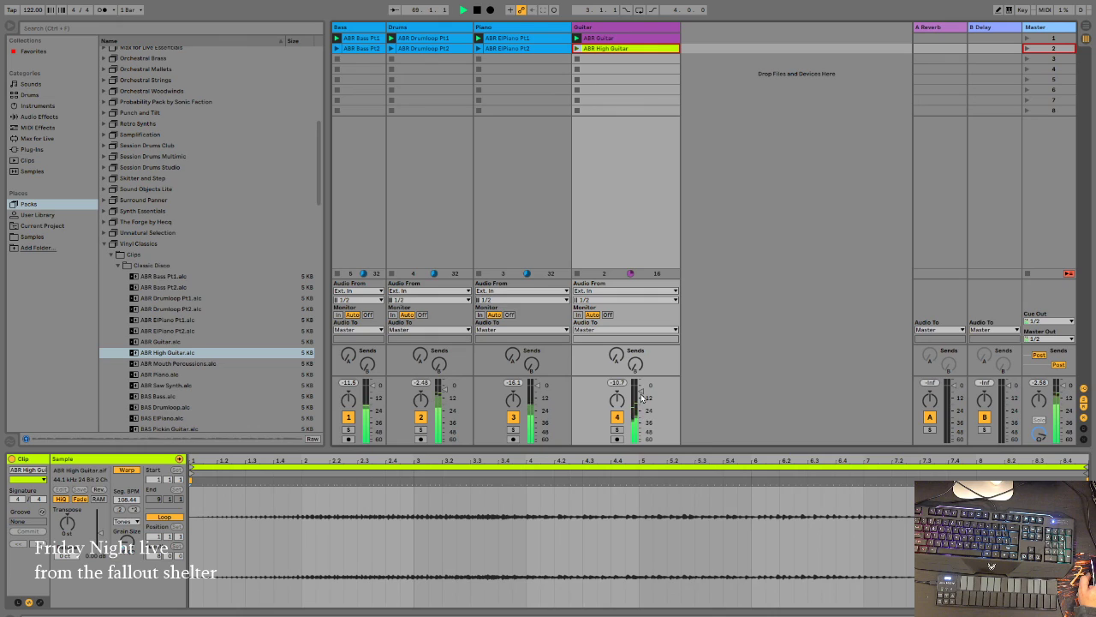
pyautogui.click(578, 49)
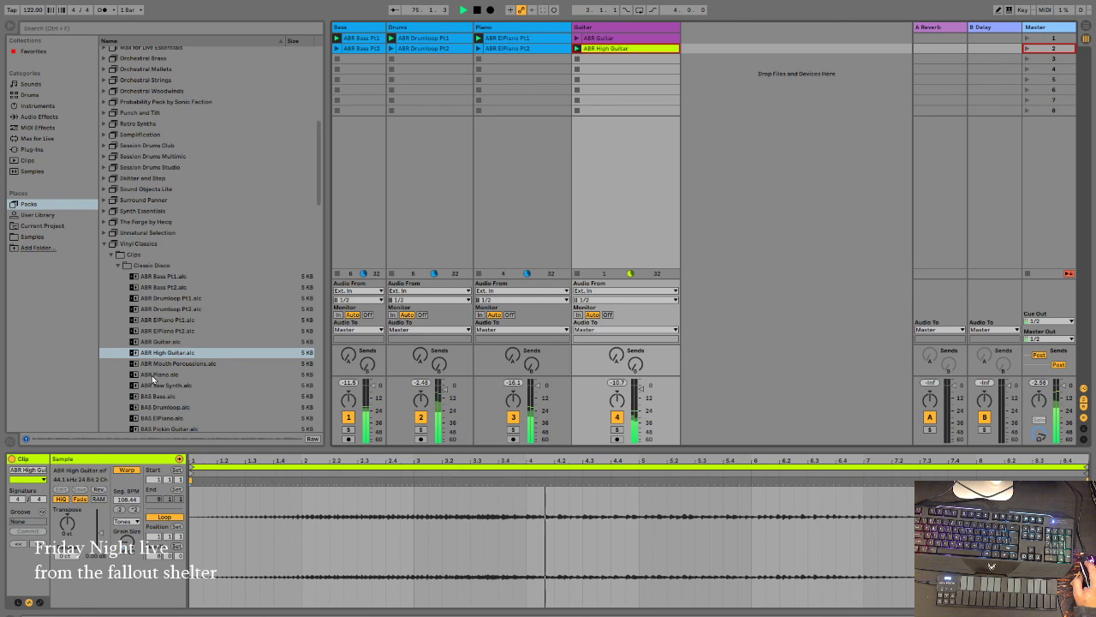
# Step: Add ABR Piano and ABR Saw Synth as first-slot clips on two new tracks, and launch ABR Piano
pyautogui.moveTo(159, 374); pyautogui.dragTo(716, 39)
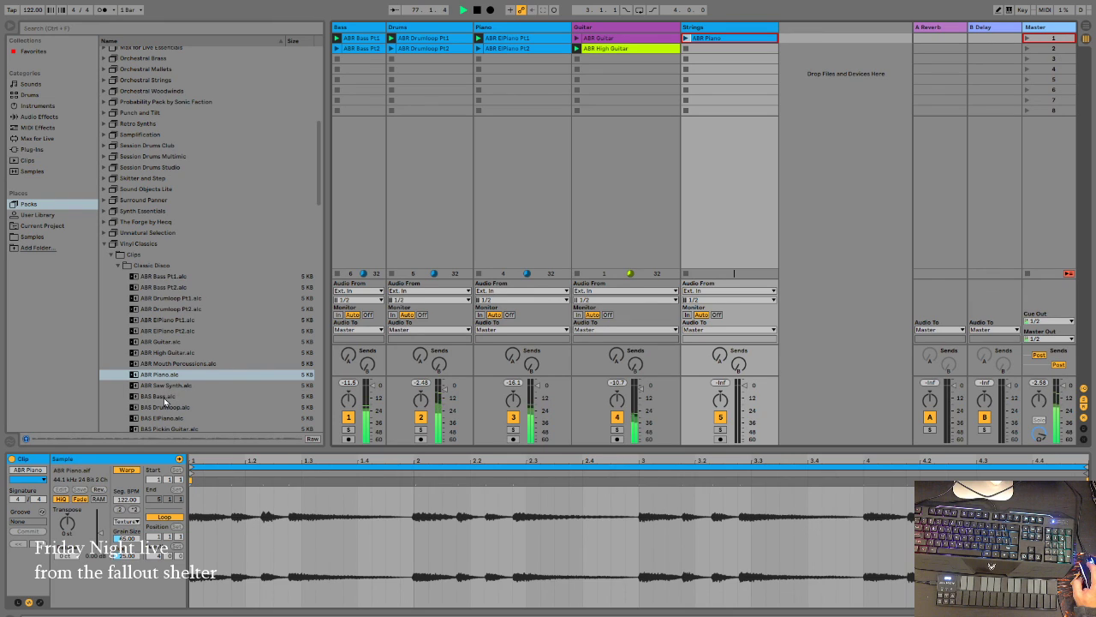
pyautogui.moveTo(159, 389); pyautogui.dragTo(795, 43)
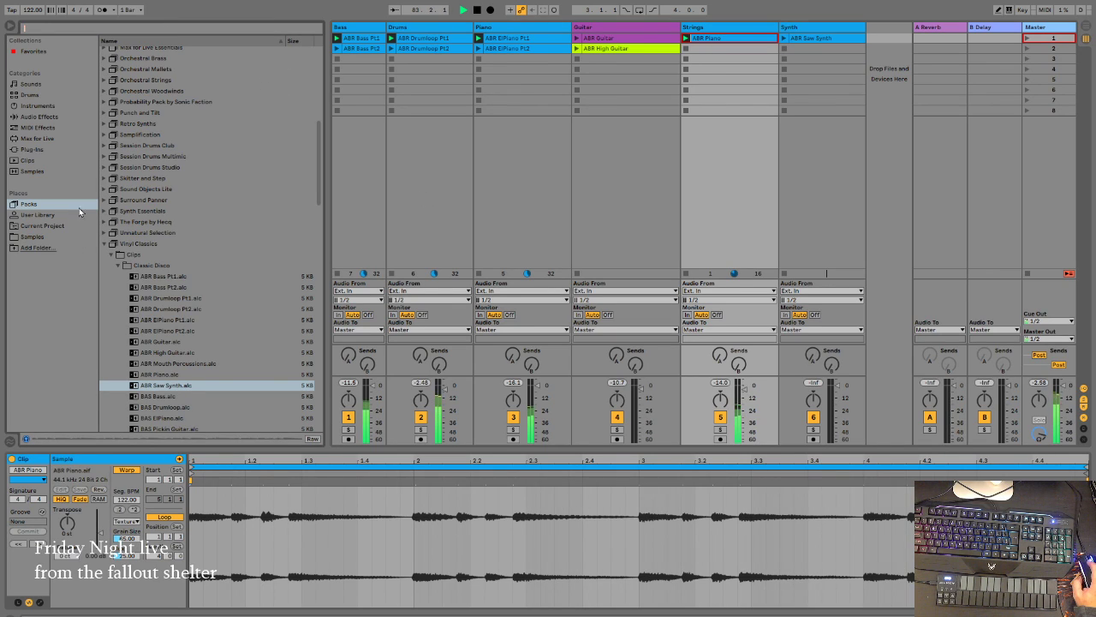
# Step: Load the Echo audio effect onto the track holding the ABR Piano clip
pyautogui.click(40, 117)
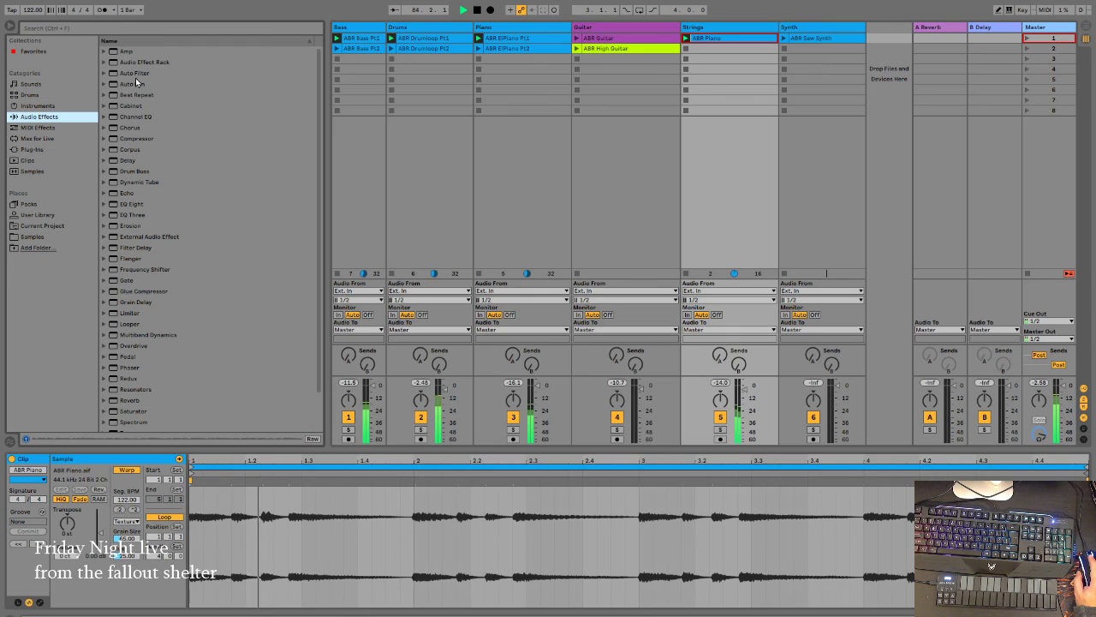
pyautogui.scroll(-2, 137, 349)
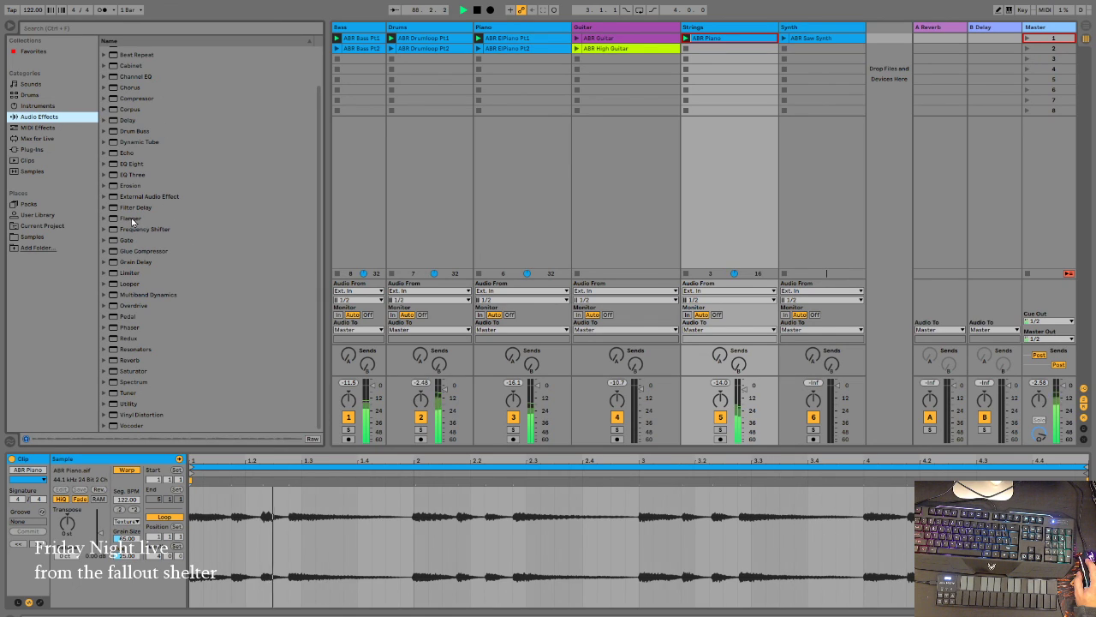
pyautogui.click(141, 152)
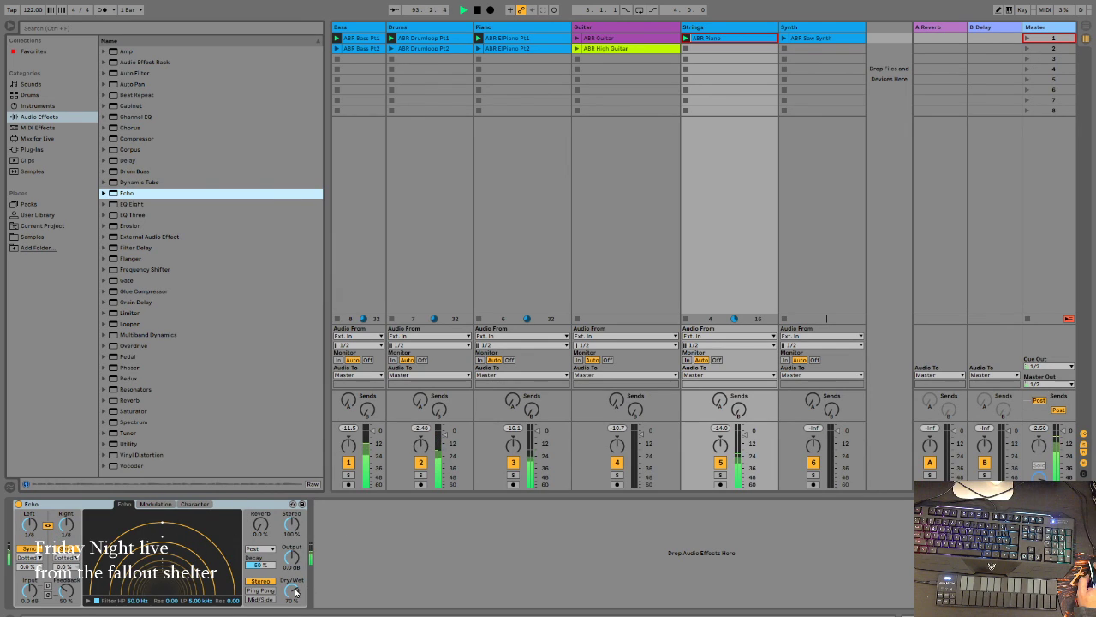
# Step: Set the Echo's Output to 12 dB, Dry/Wet to 14 % and Feedback to 37 %
pyautogui.moveTo(293, 591); pyautogui.dragTo(294, 610)
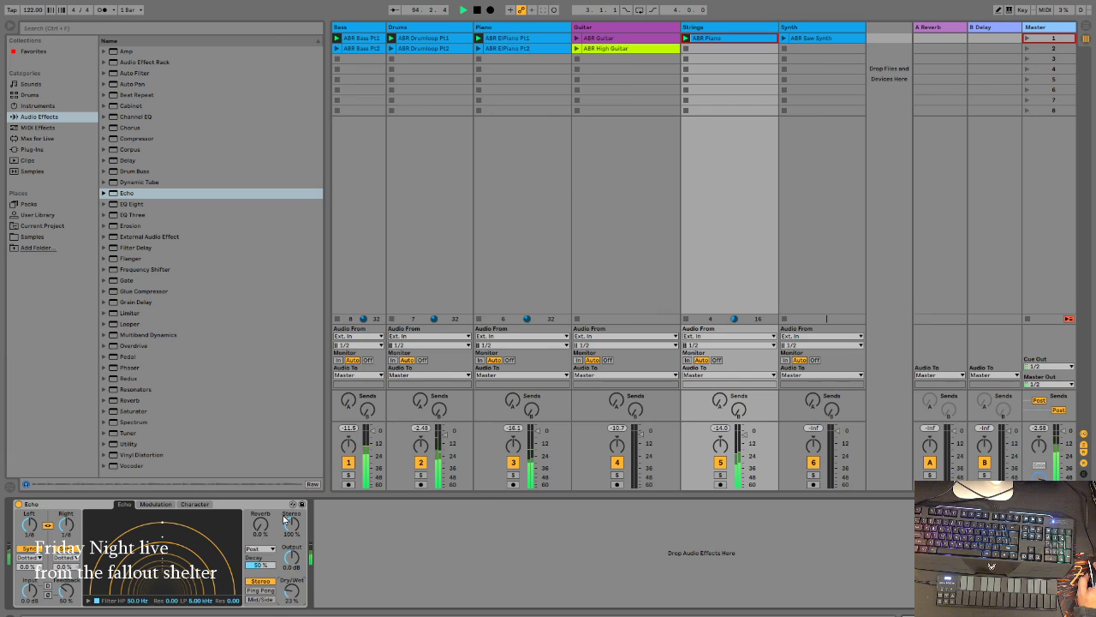
pyautogui.moveTo(293, 552); pyautogui.dragTo(292, 541)
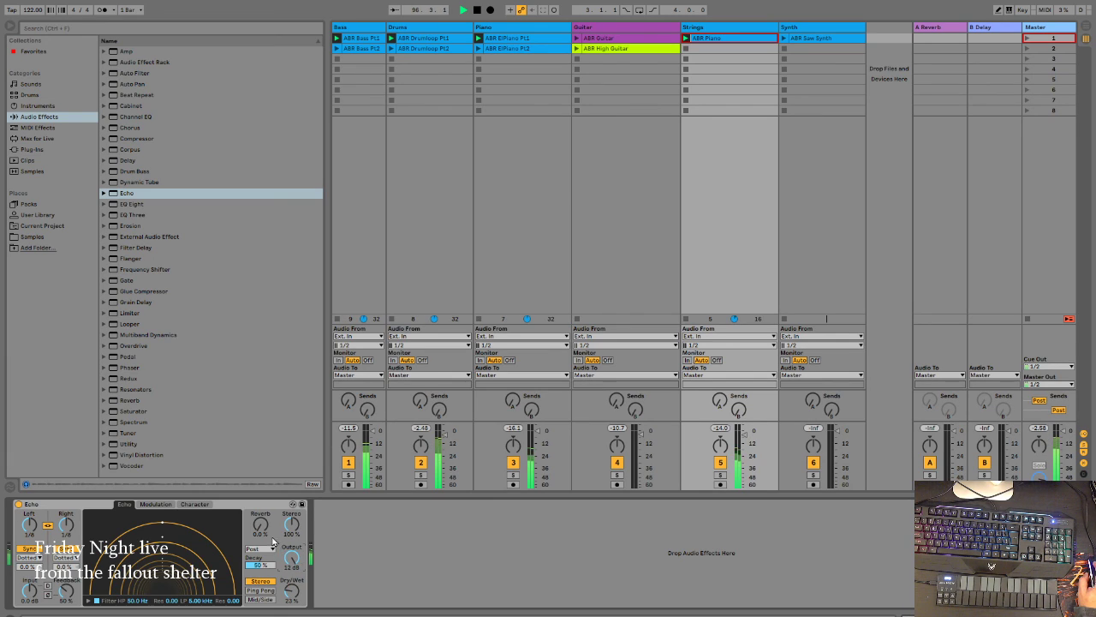
pyautogui.moveTo(292, 590); pyautogui.dragTo(292, 596)
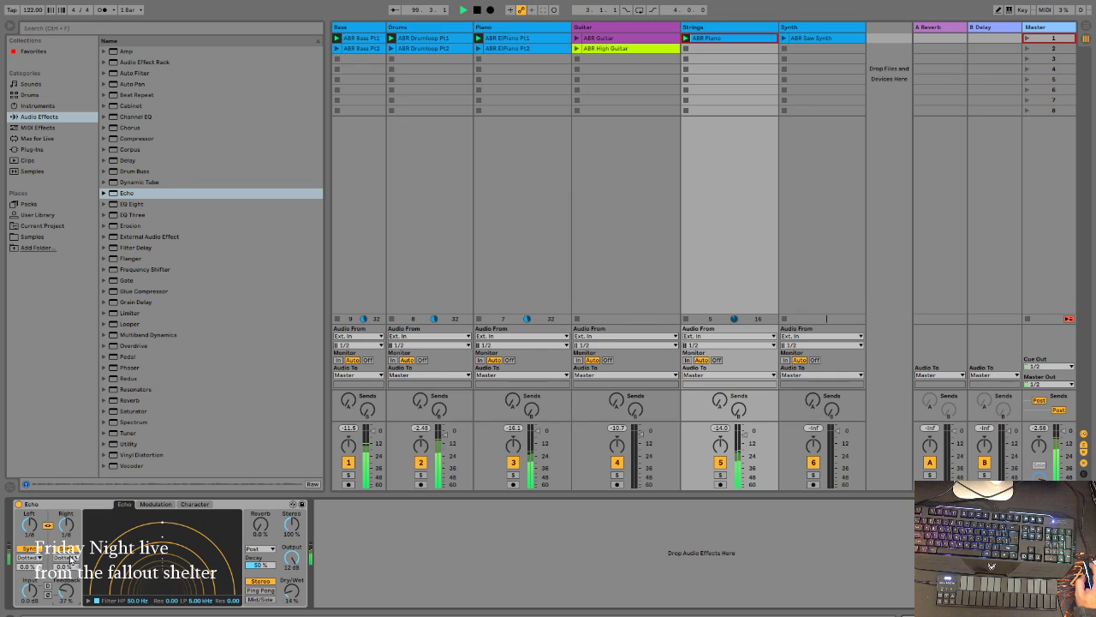
# Step: Try the Echo's unsynced delay, restore Sync, and set both the left and right delay times to 1/32
pyautogui.click(32, 548)
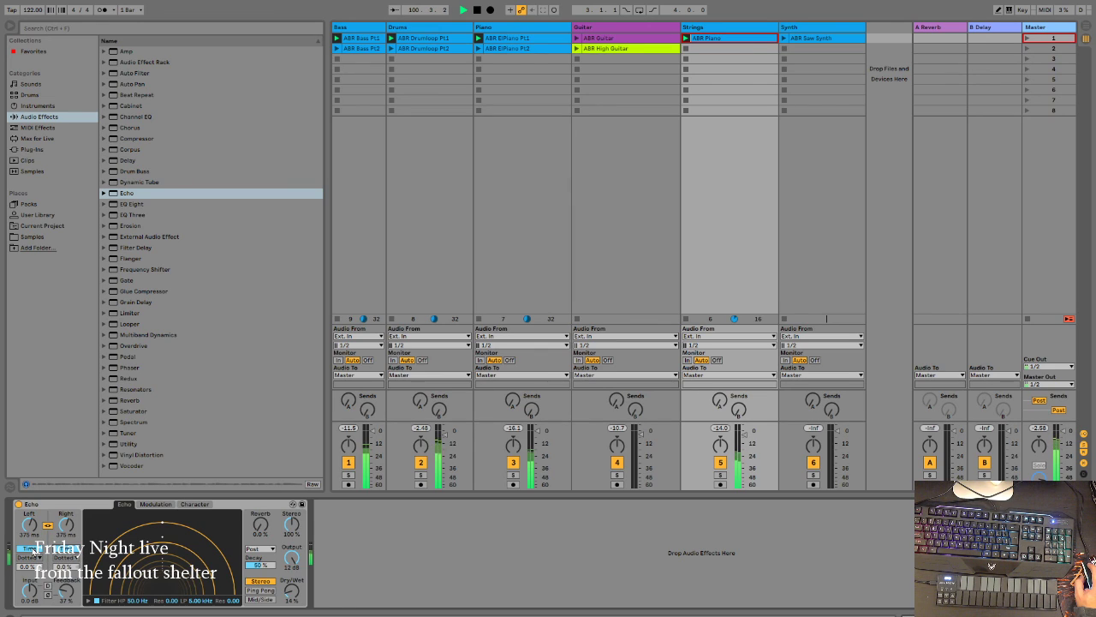
pyautogui.click(31, 548)
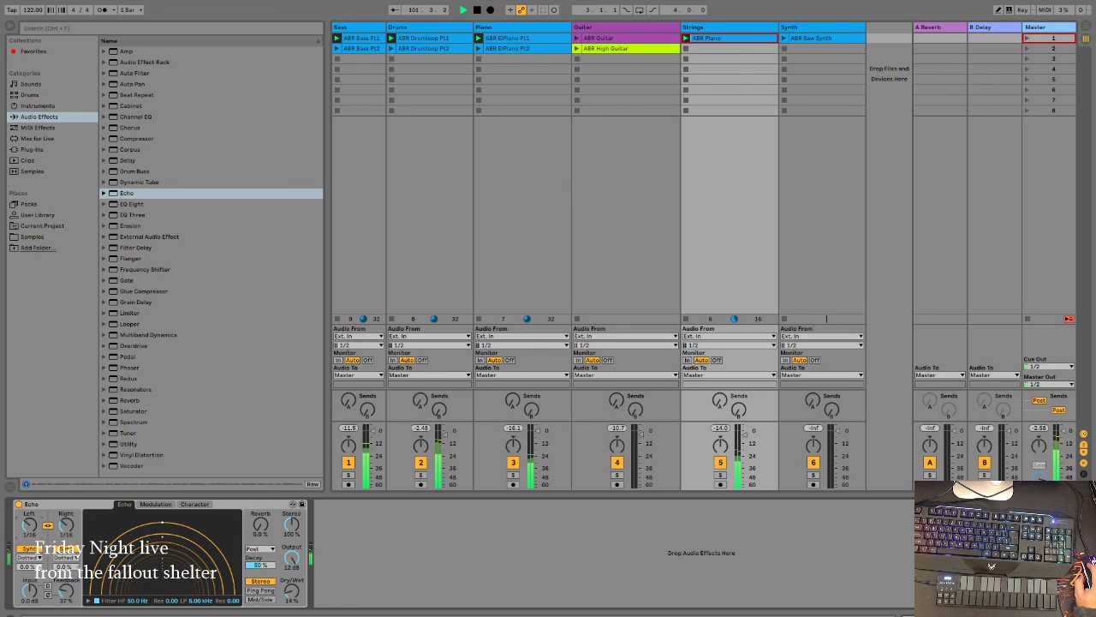
pyautogui.moveTo(58, 524); pyautogui.dragTo(59, 530)
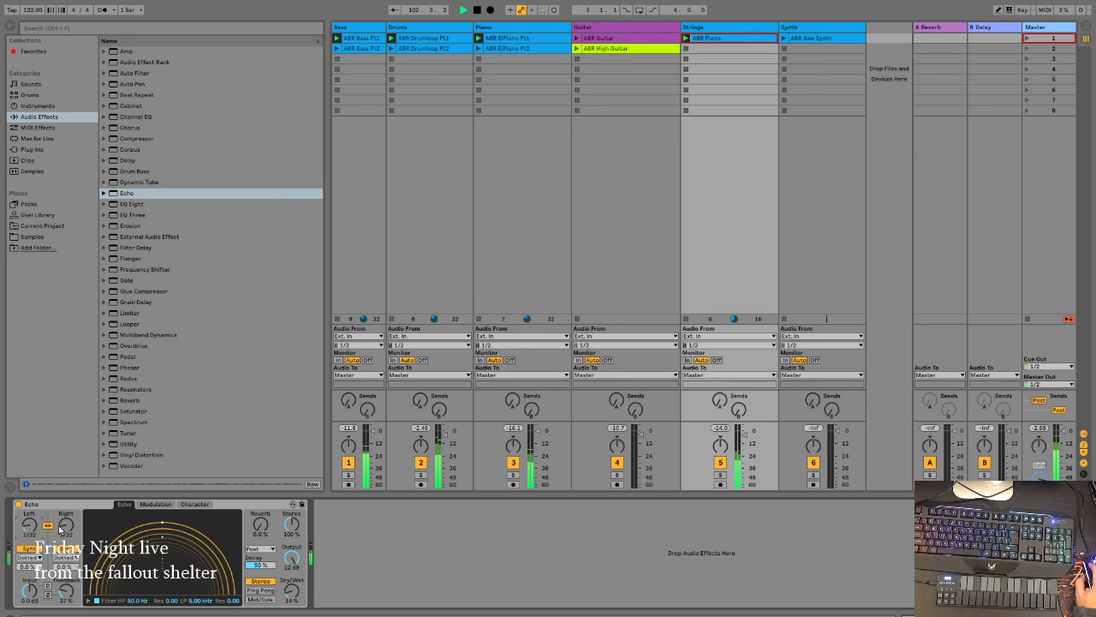
# Step: Launch ABR Guitar, and add CHI Bass Pt2 from the Vinyl Classics pack as the first-slot clip on a new track
pyautogui.click(576, 38)
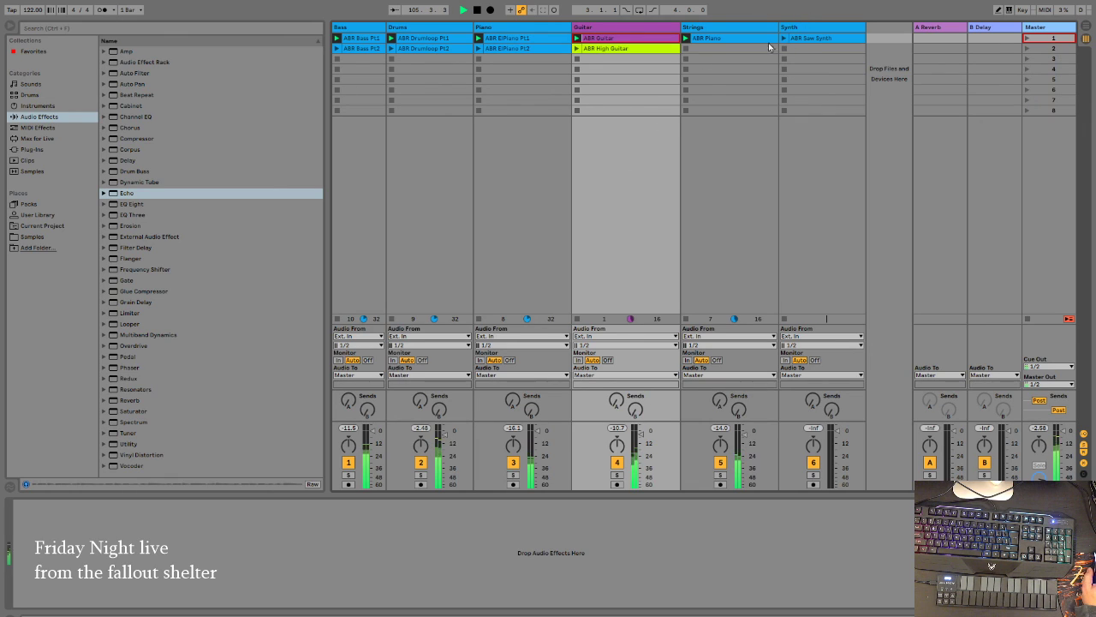
pyautogui.click(40, 205)
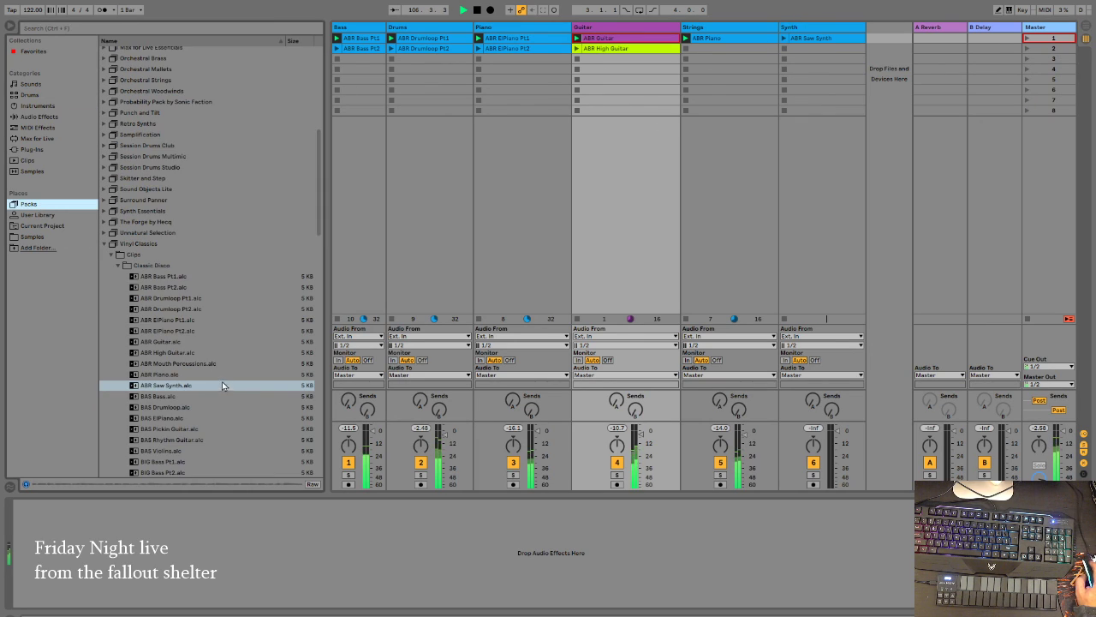
pyautogui.scroll(-3, 229, 393)
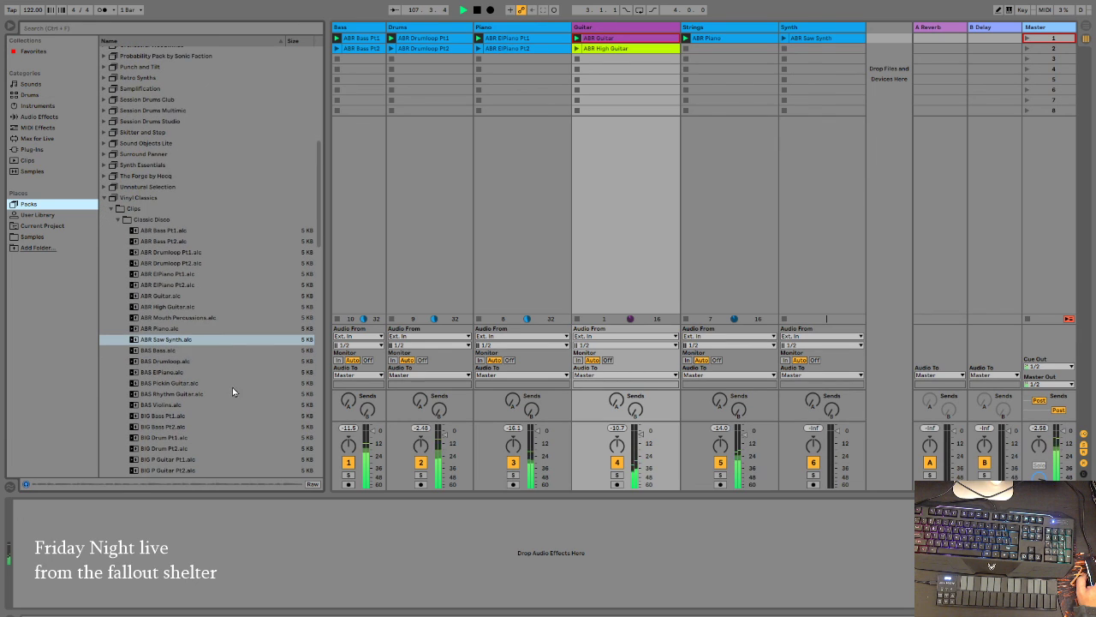
pyautogui.scroll(-4, 221, 351)
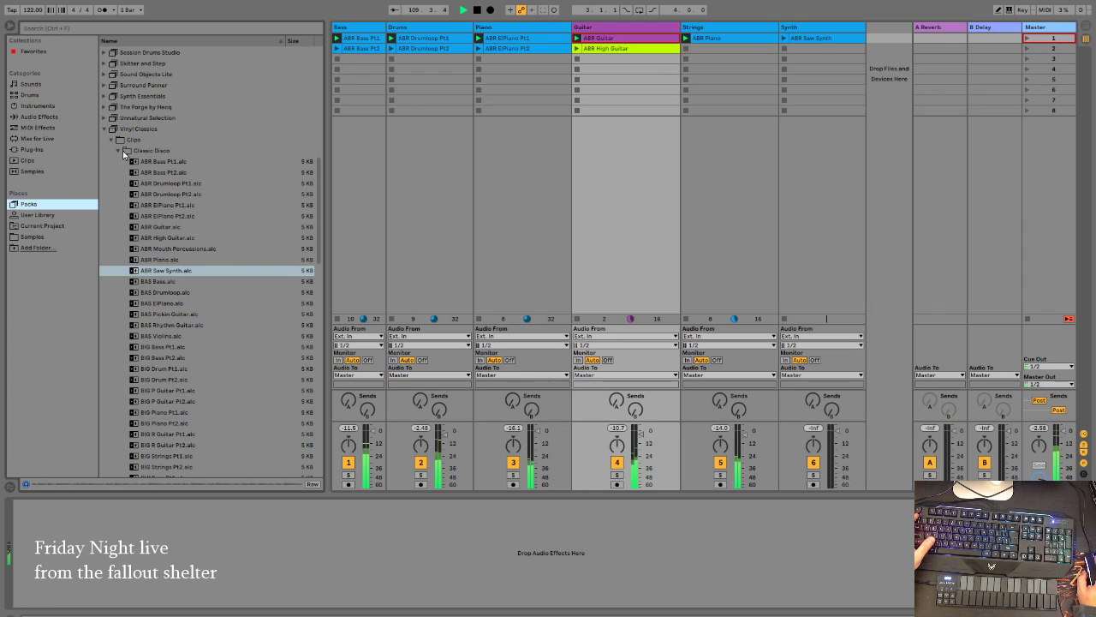
pyautogui.scroll(-4, 172, 297)
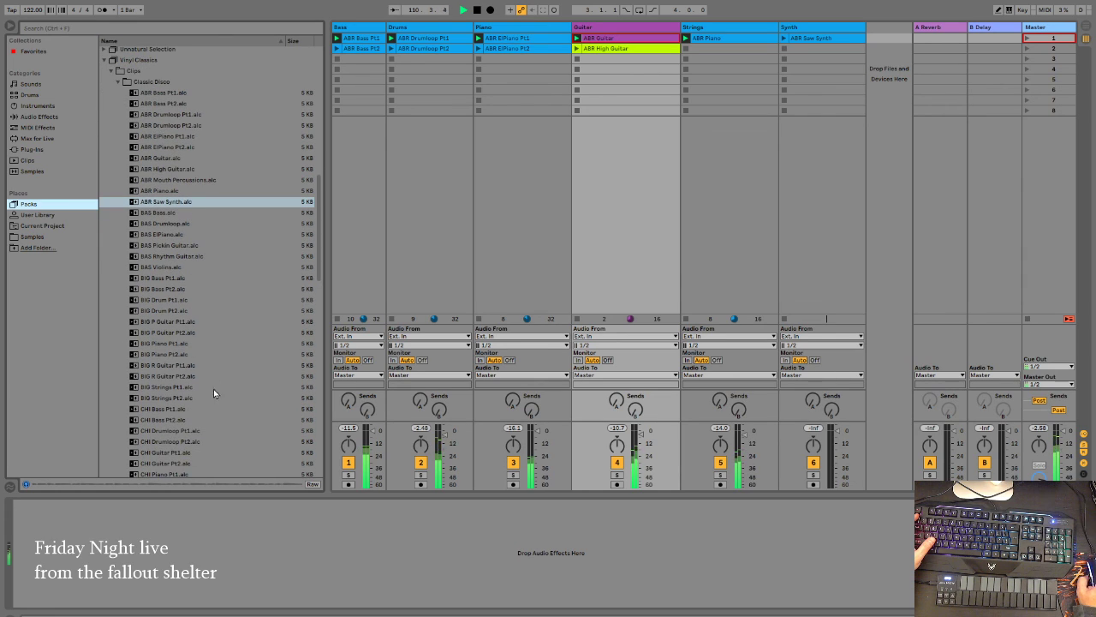
pyautogui.moveTo(172, 424); pyautogui.dragTo(889, 52)
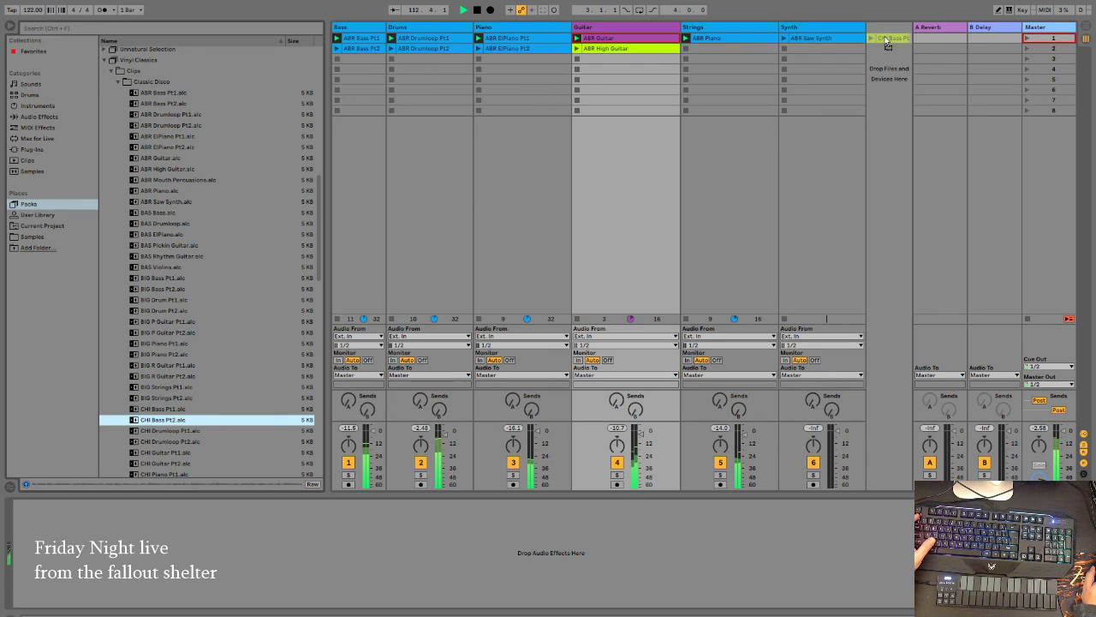
pyautogui.click(868, 41)
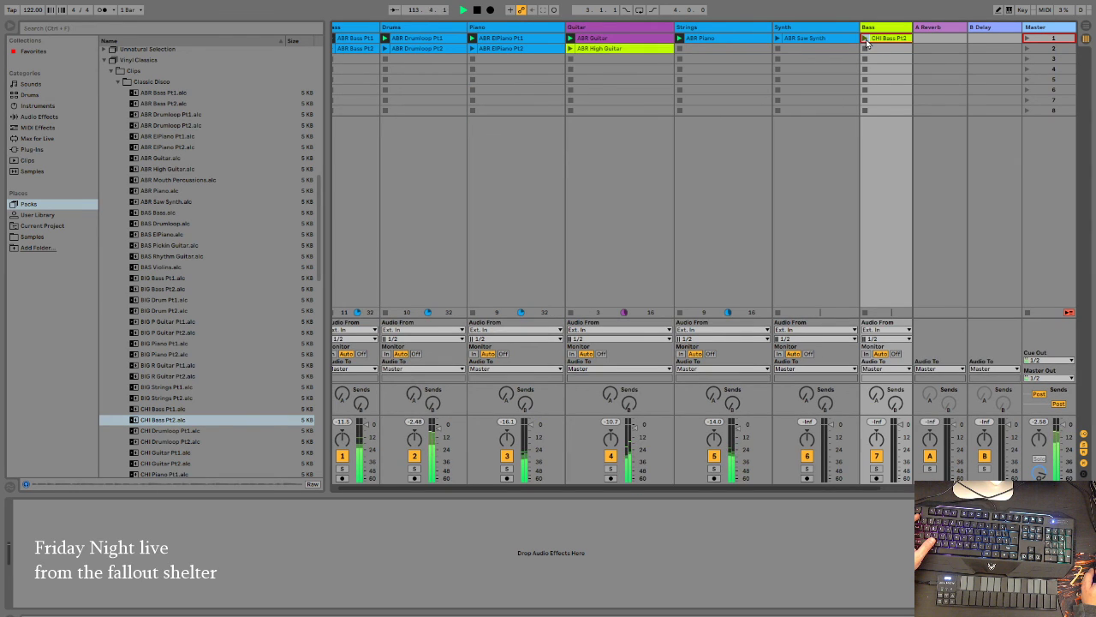
# Step: Launch ABR Saw Synth, and narrow the Strings, Piano and Drums tracks to make room in the session view
pyautogui.click(769, 30)
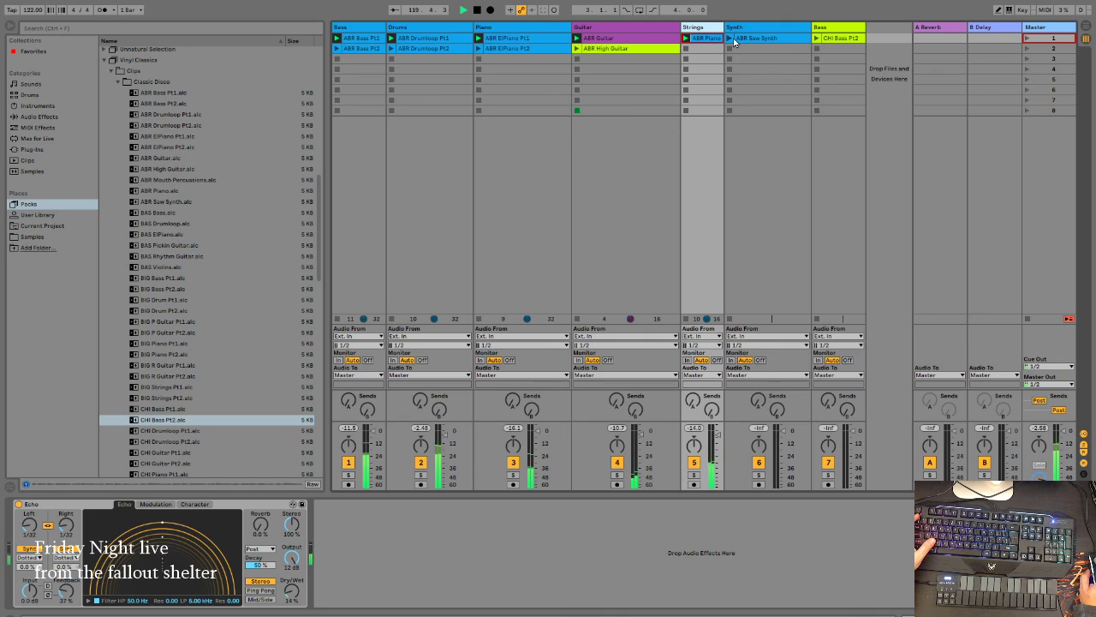
pyautogui.click(742, 320)
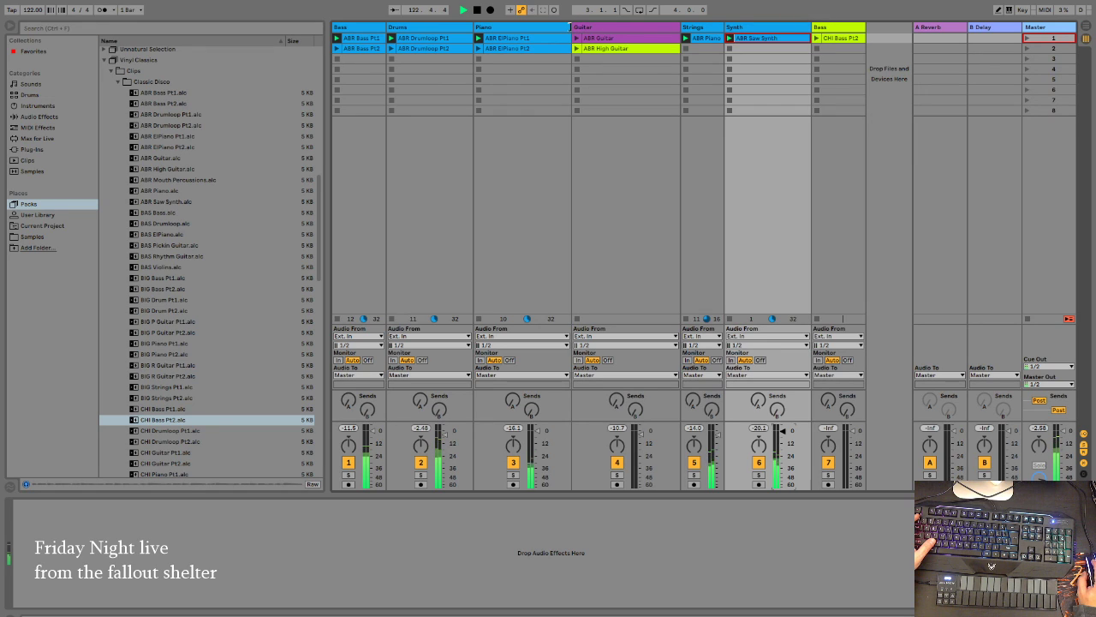
pyautogui.moveTo(569, 26); pyautogui.dragTo(529, 27)
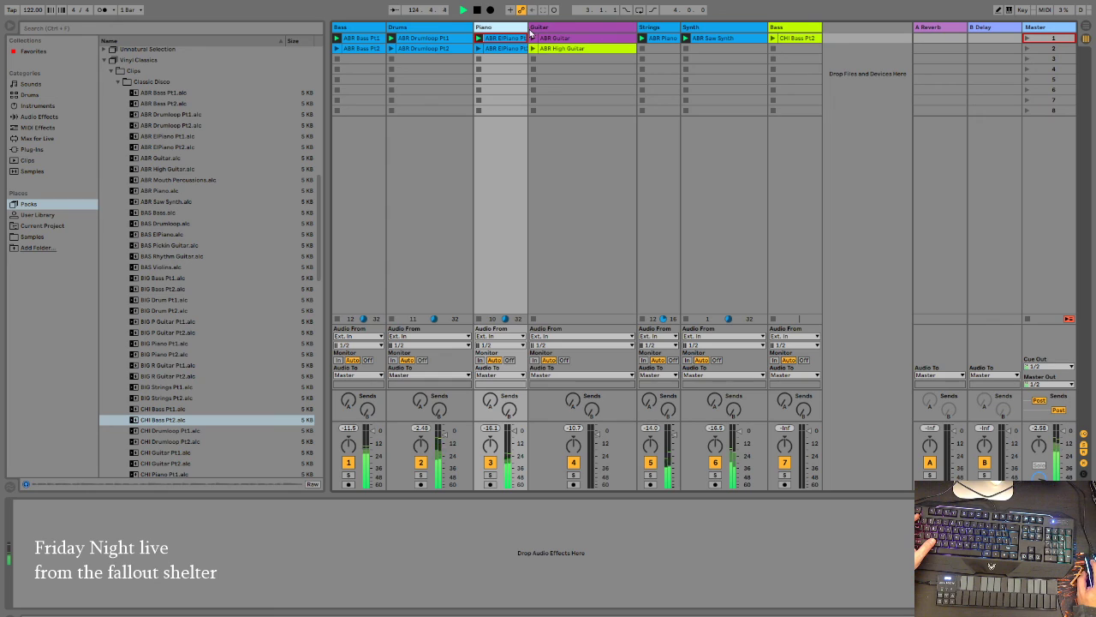
pyautogui.moveTo(529, 28); pyautogui.dragTo(540, 28)
pyautogui.moveTo(474, 26); pyautogui.dragTo(429, 27)
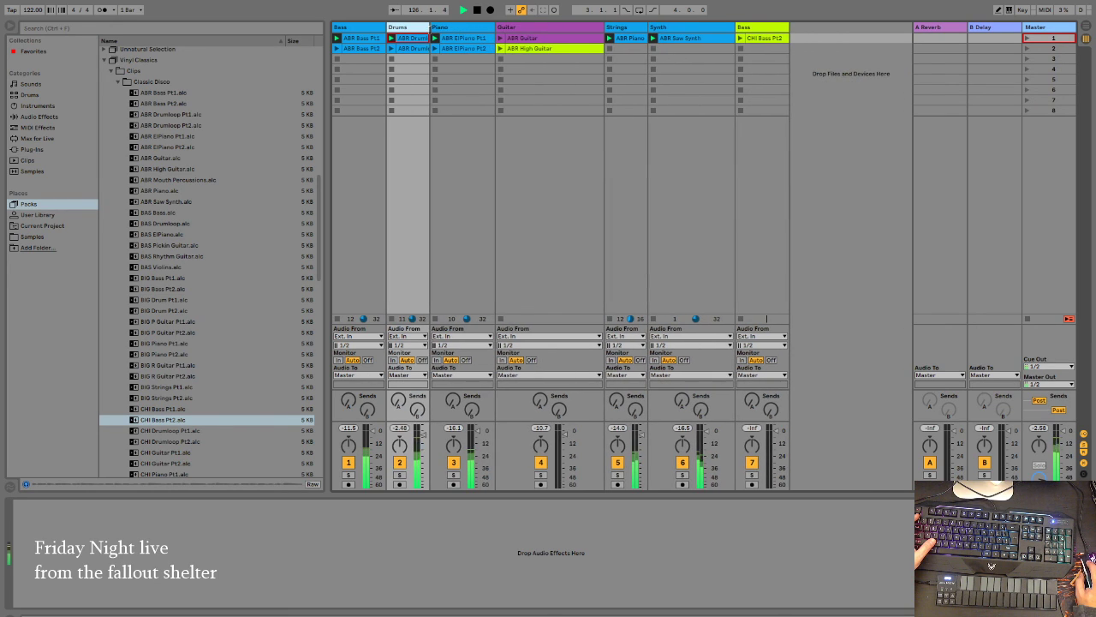
# Step: Launch the ABR ElPiano Pt2 and CHI Bass Pt2 clips
pyautogui.click(435, 50)
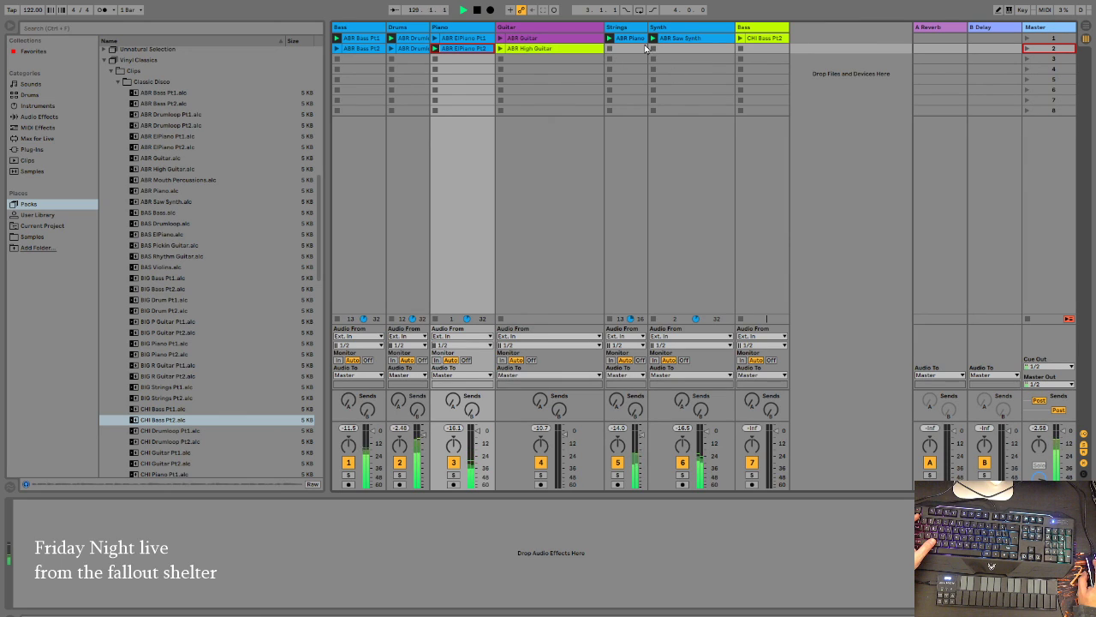
pyautogui.click(742, 38)
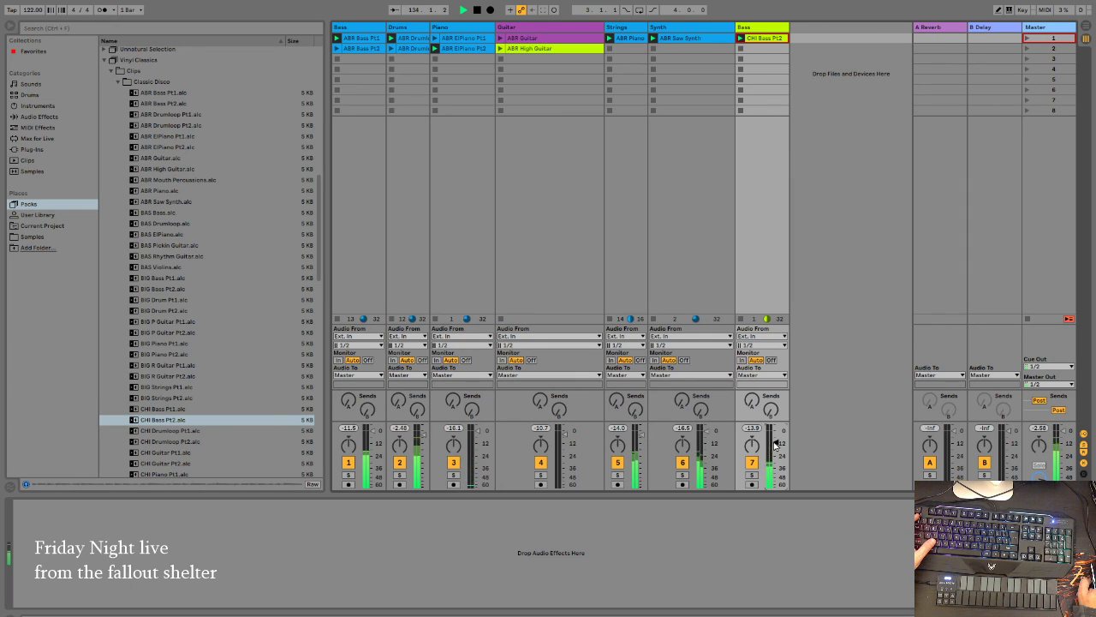
# Step: Add CHI Bass Pt1 below CHI Bass Pt2 on the green Bass track placed beside the first Bass track, and launch ABR Drumloop Pt2
pyautogui.moveTo(175, 409); pyautogui.dragTo(403, 27)
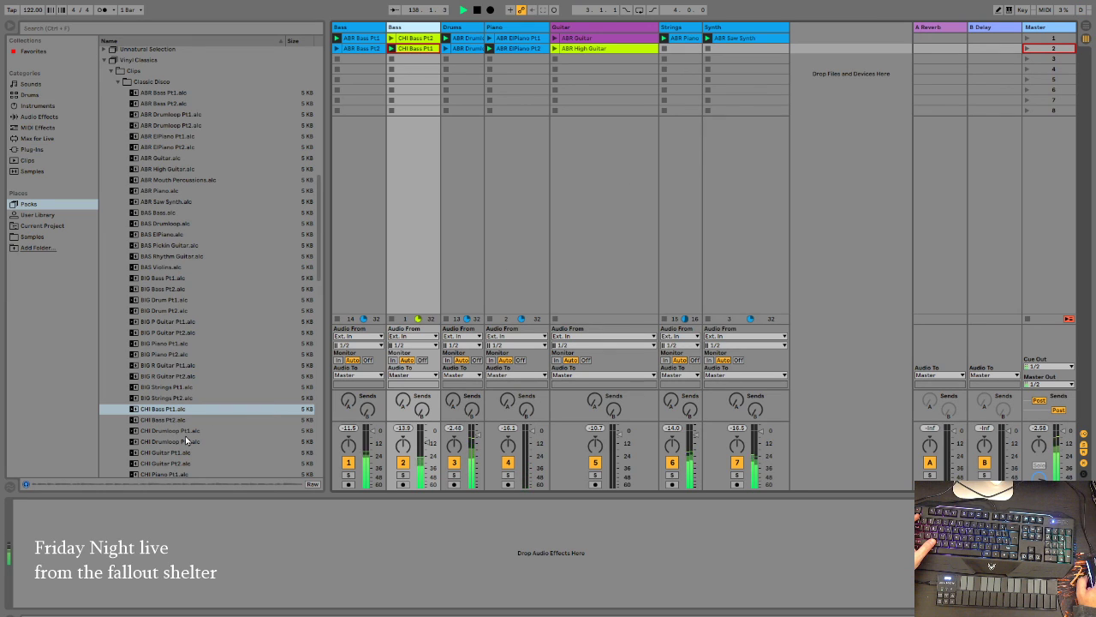
pyautogui.scroll(1, 183, 434)
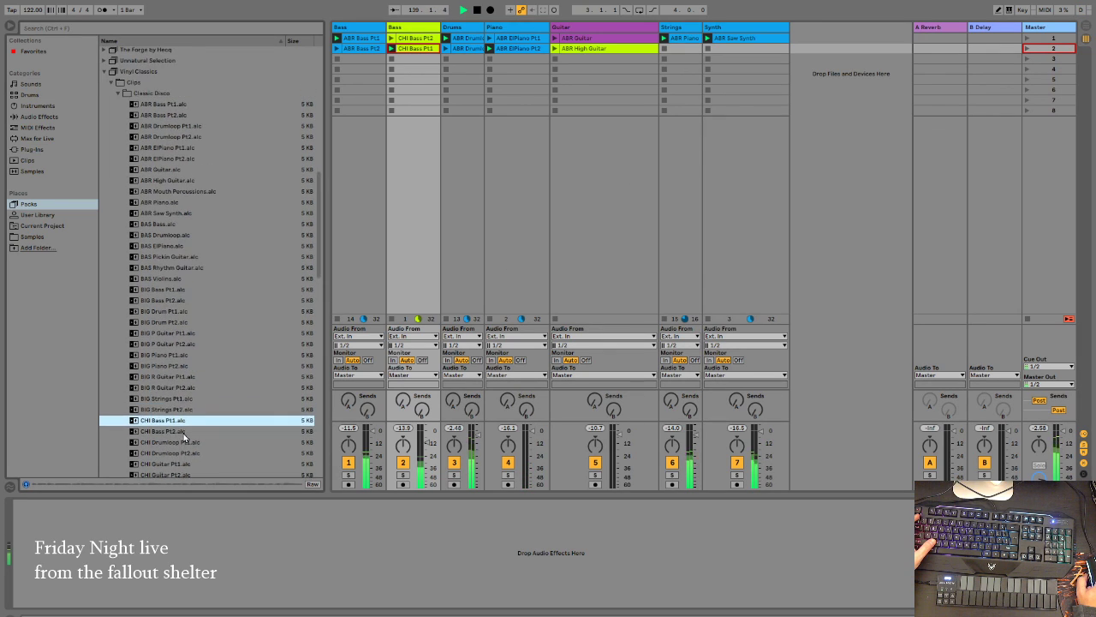
pyautogui.scroll(1, 183, 433)
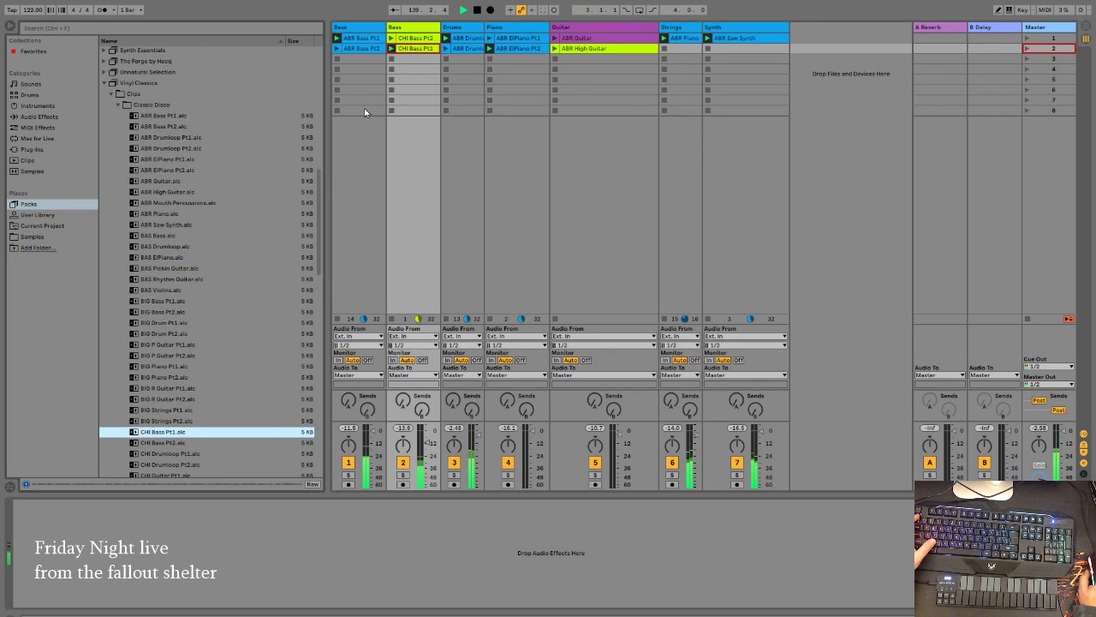
pyautogui.click(445, 49)
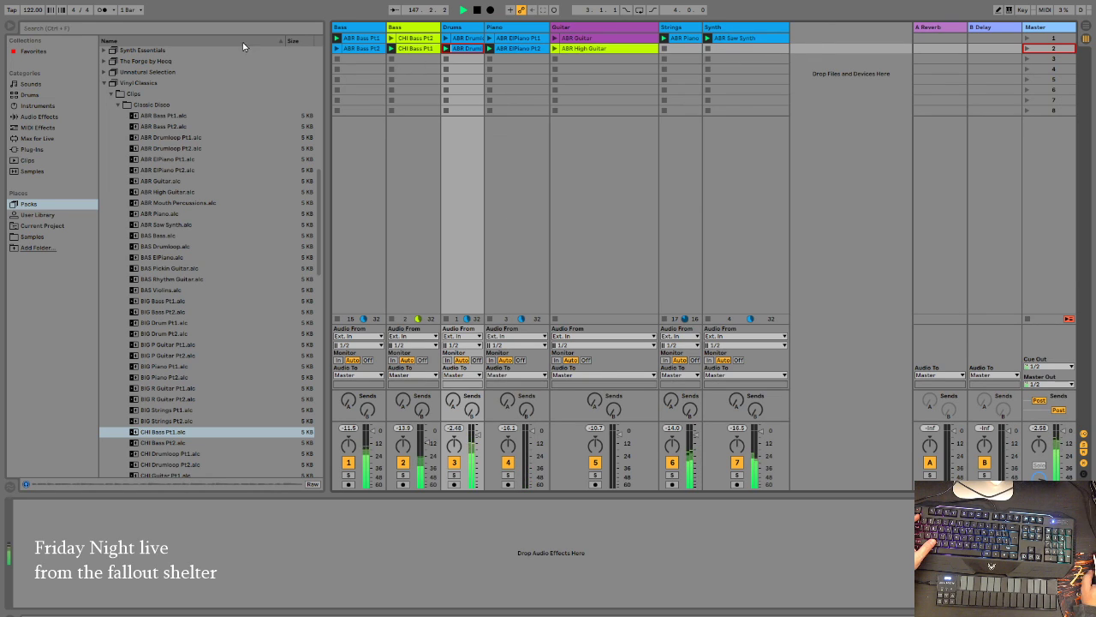
# Step: Search the plug-ins for "kon" and load the Kontakt VST onto a new MIDI track
pyautogui.click(32, 149)
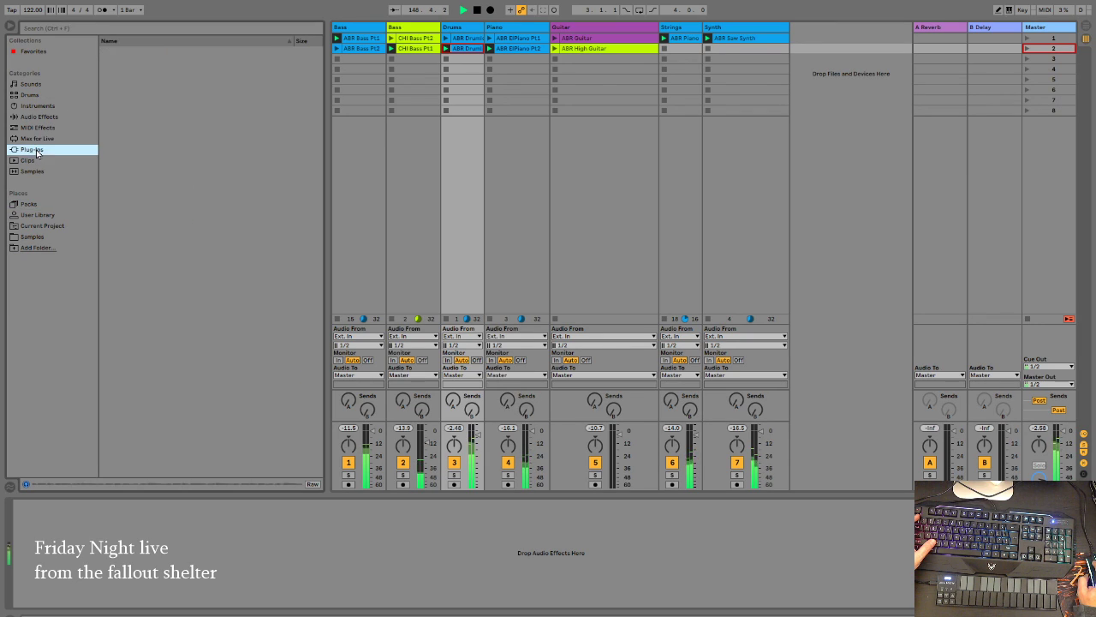
pyautogui.click(117, 28)
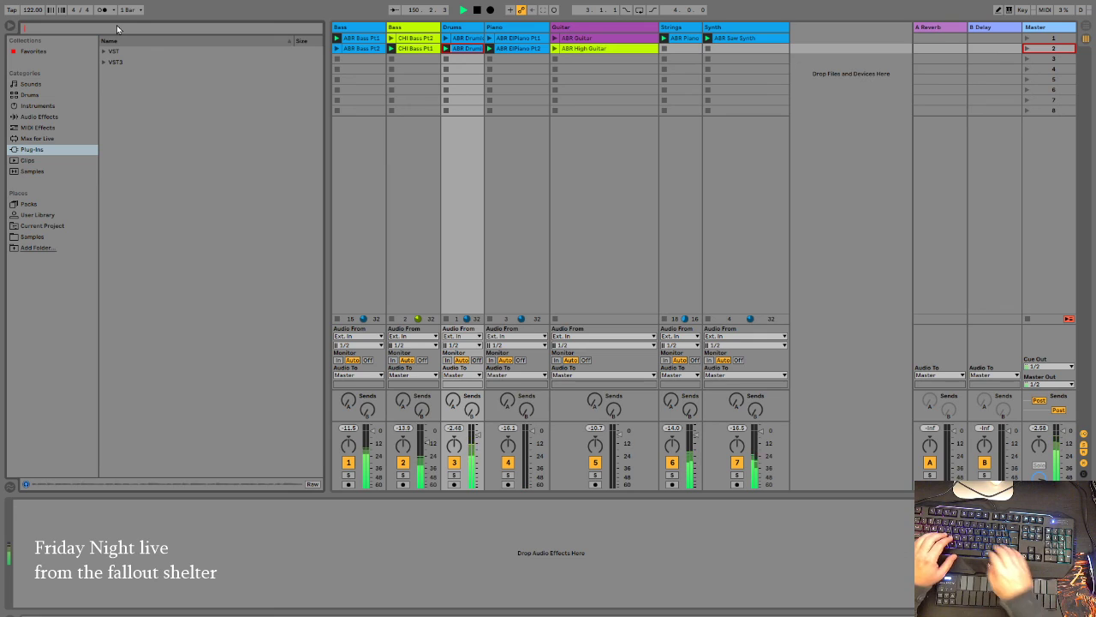
pyautogui.write('kon')
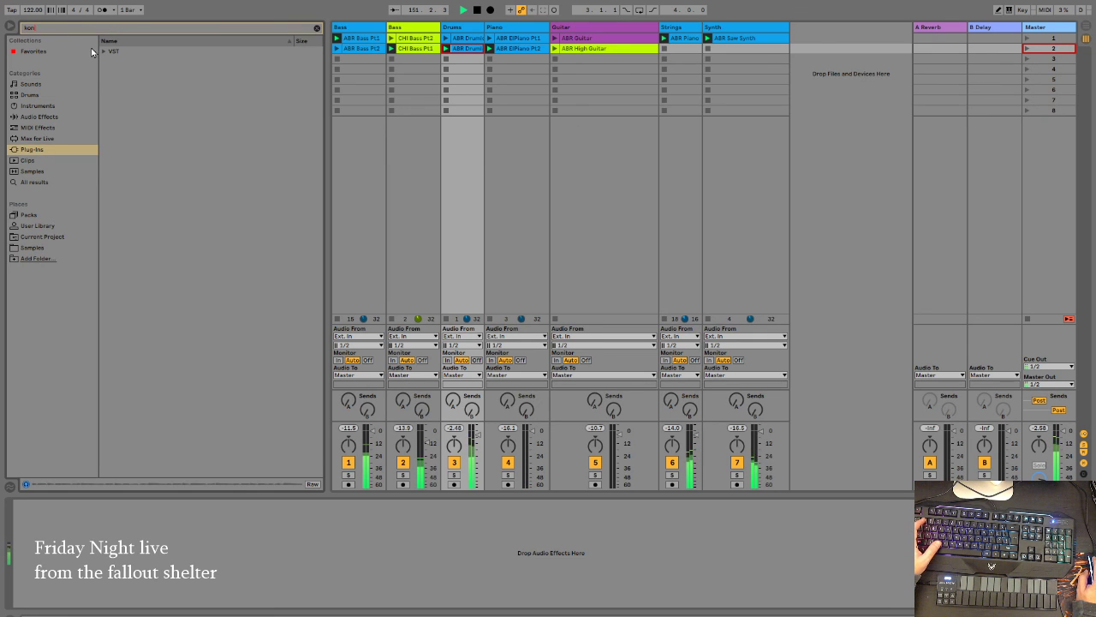
pyautogui.click(103, 52)
pyautogui.click(110, 63)
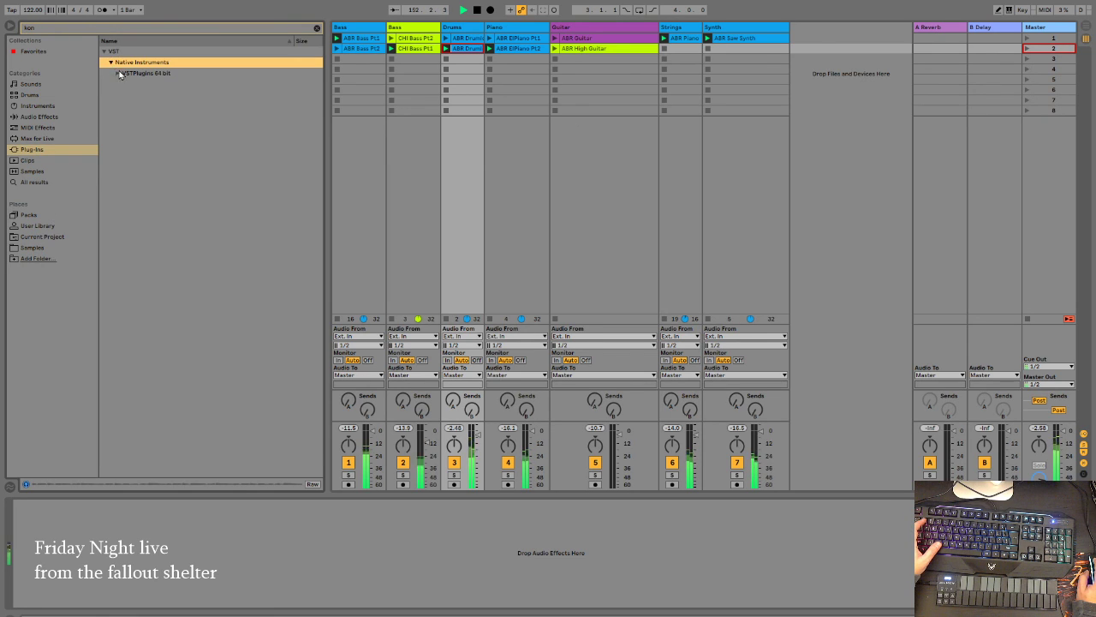
pyautogui.click(118, 73)
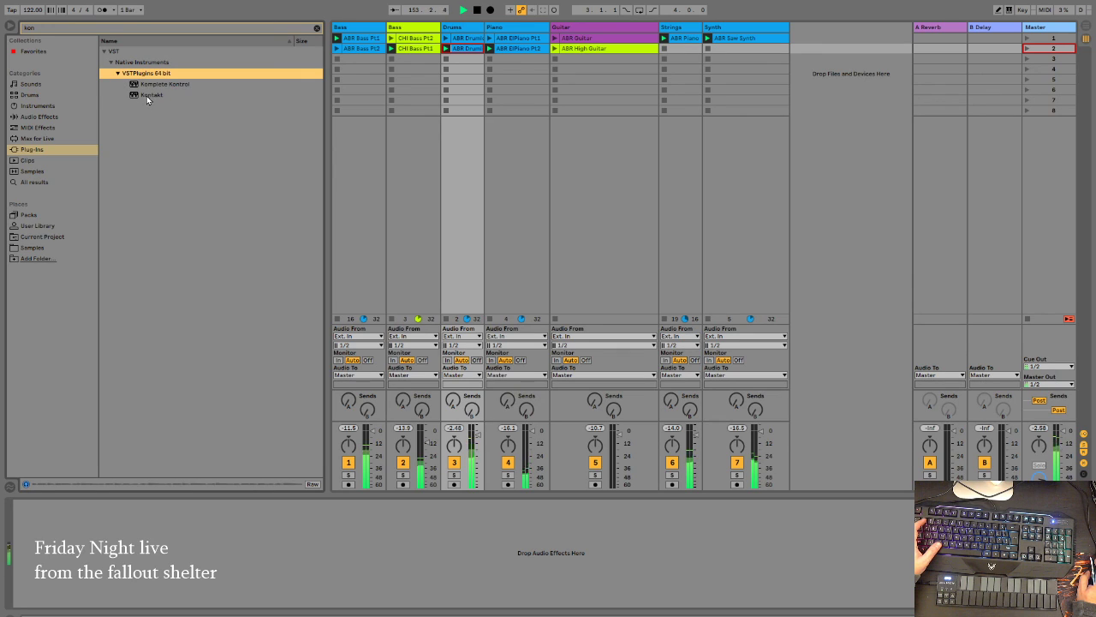
pyautogui.moveTo(146, 96); pyautogui.dragTo(792, 71)
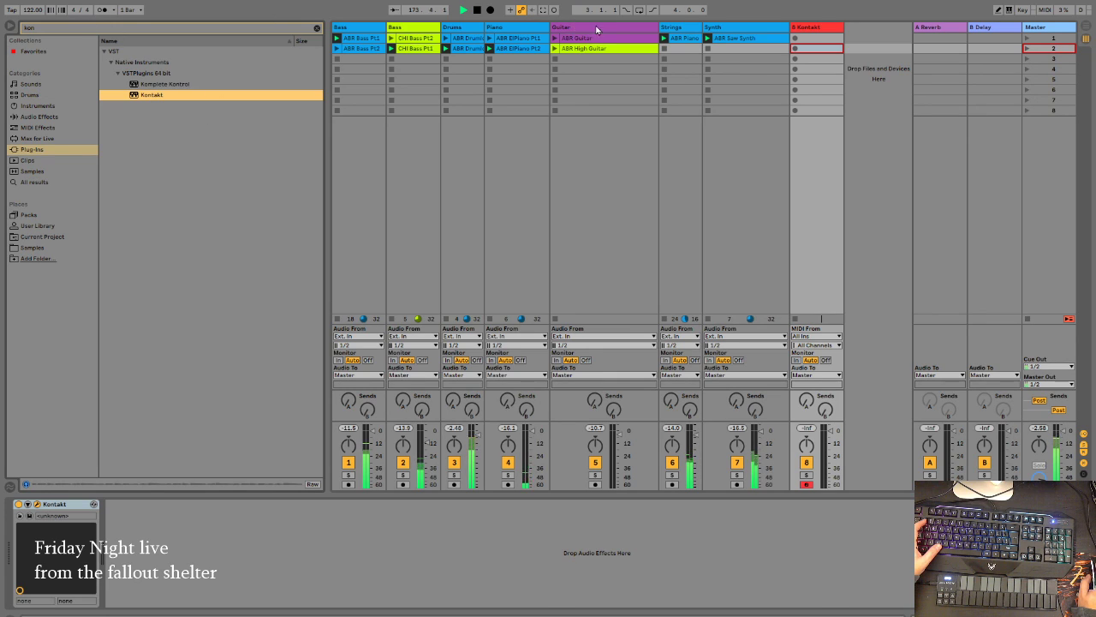
# Step: Replace Kontakt on the new MIDI track with the Komplete Kontrol VST
pyautogui.click(169, 83)
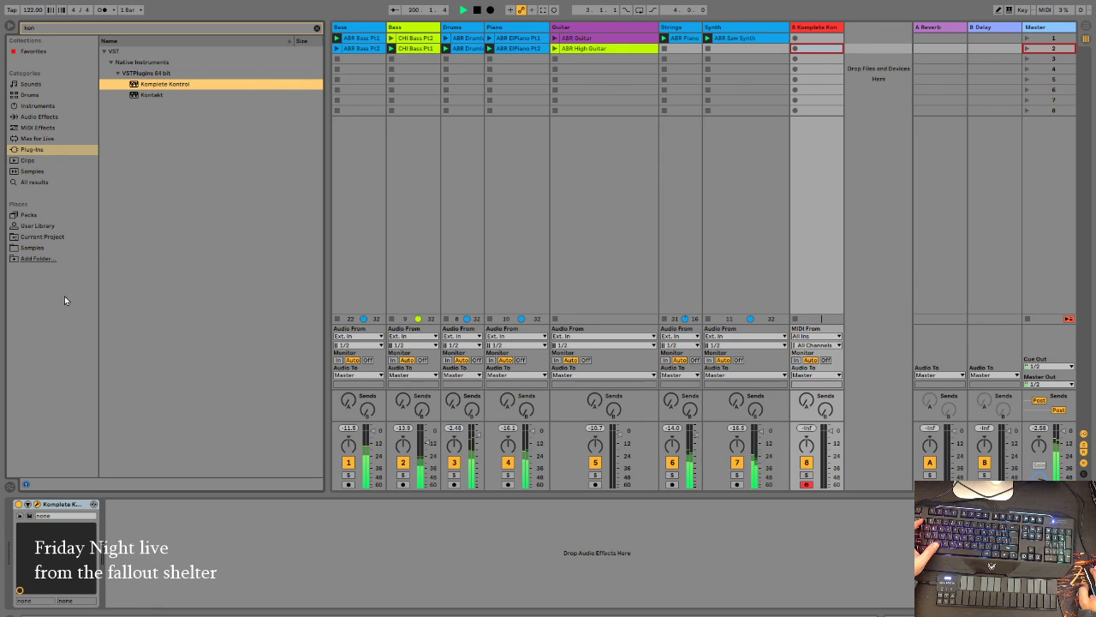
pyautogui.moveTo(165, 84); pyautogui.dragTo(768, 161)
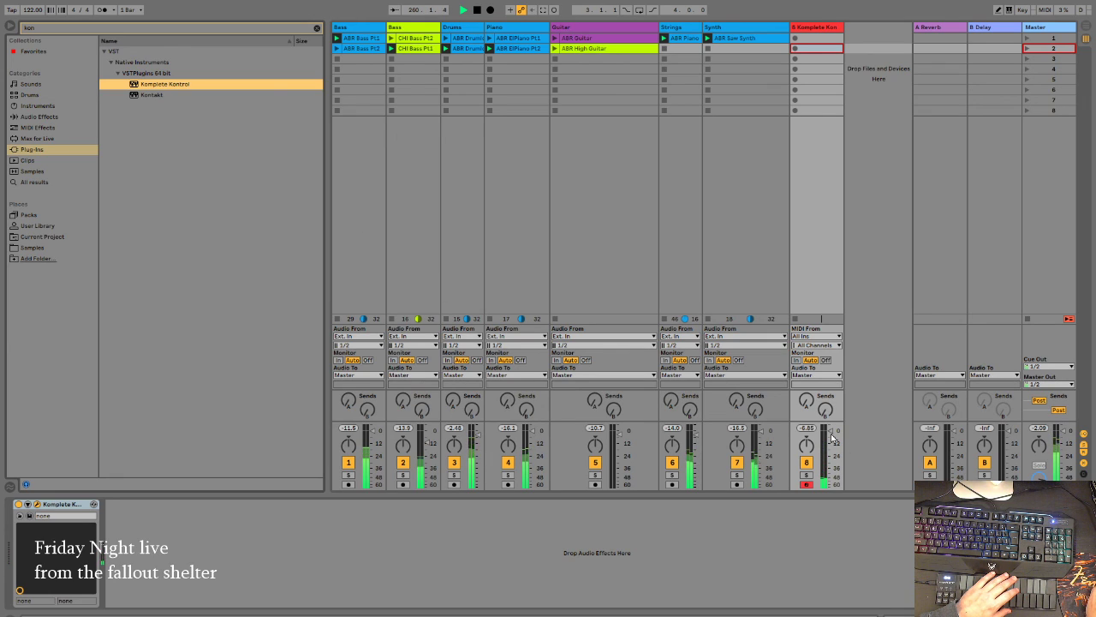
# Step: Record a MIDI clip in the second slot of the Komplete Kontrol track and shorten its loop to end at bar 5
pyautogui.click(795, 48)
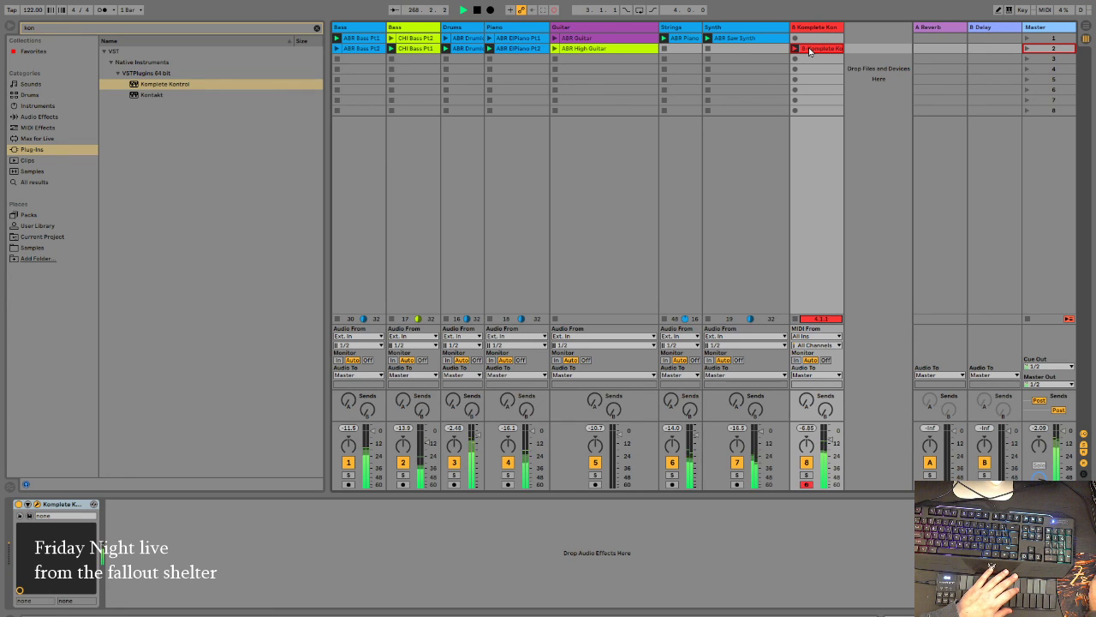
pyautogui.click(794, 49)
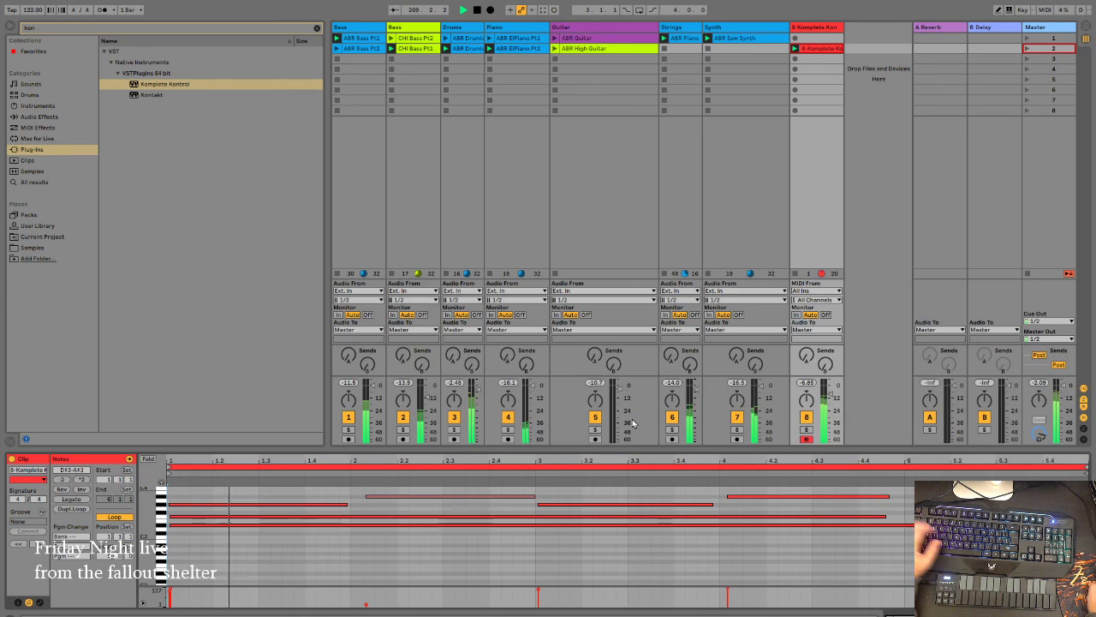
pyautogui.click(945, 471)
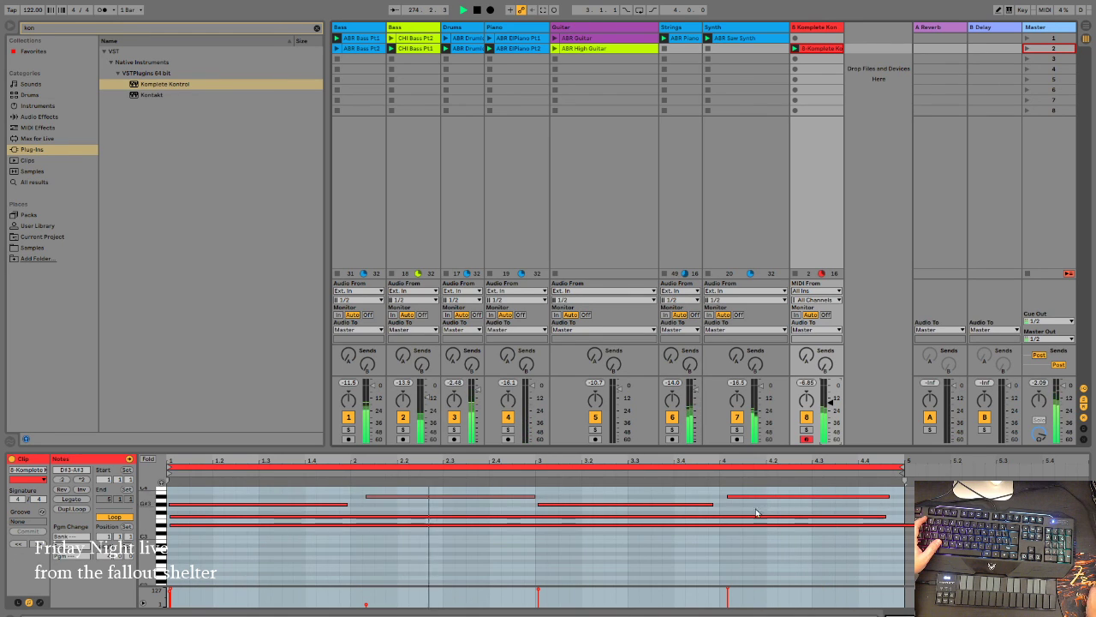
pyautogui.click(539, 484)
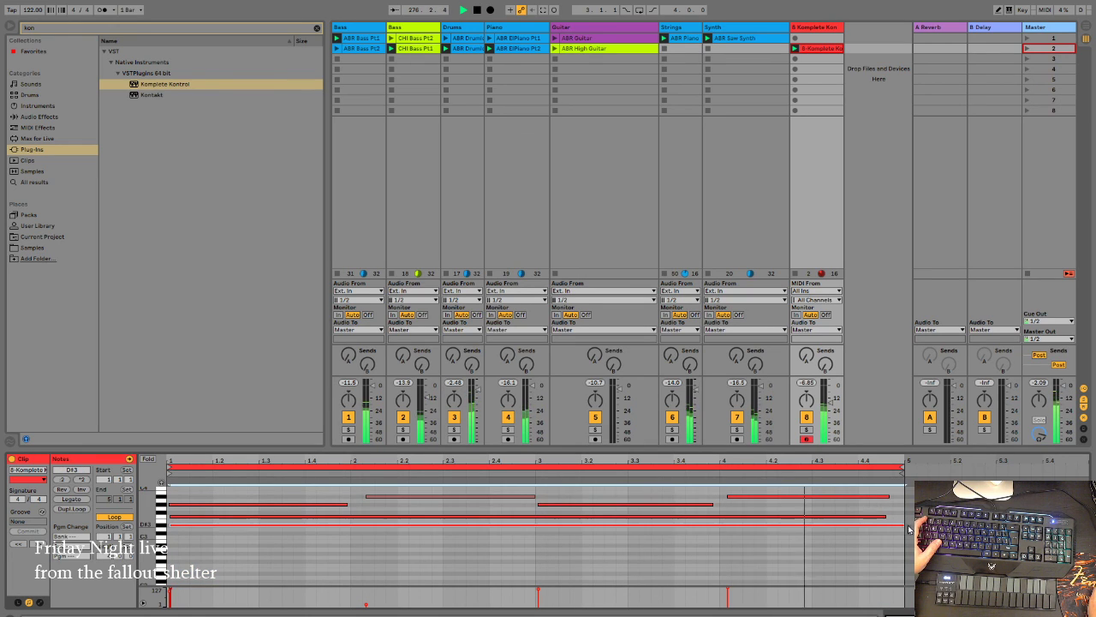
# Step: Raise the upper melody notes of the recorded Komplete Kontrol clip to D#4 and F4, leaving the two long lower notes in place
pyautogui.scroll(2, 197, 517)
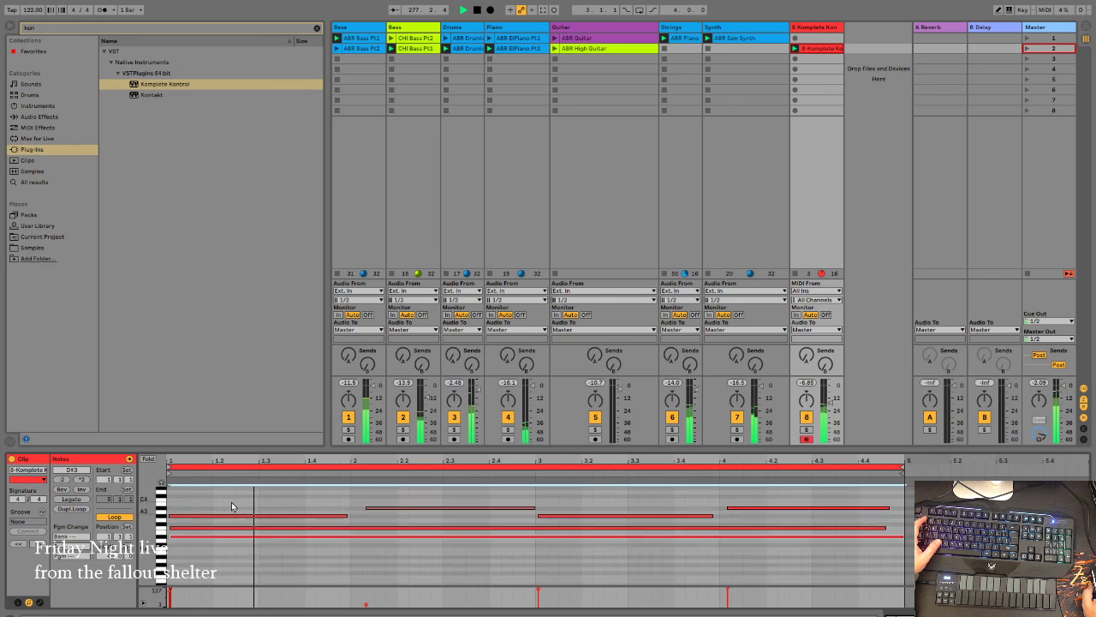
pyautogui.moveTo(186, 507); pyautogui.dragTo(810, 537)
pyautogui.moveTo(692, 522); pyautogui.dragTo(688, 506)
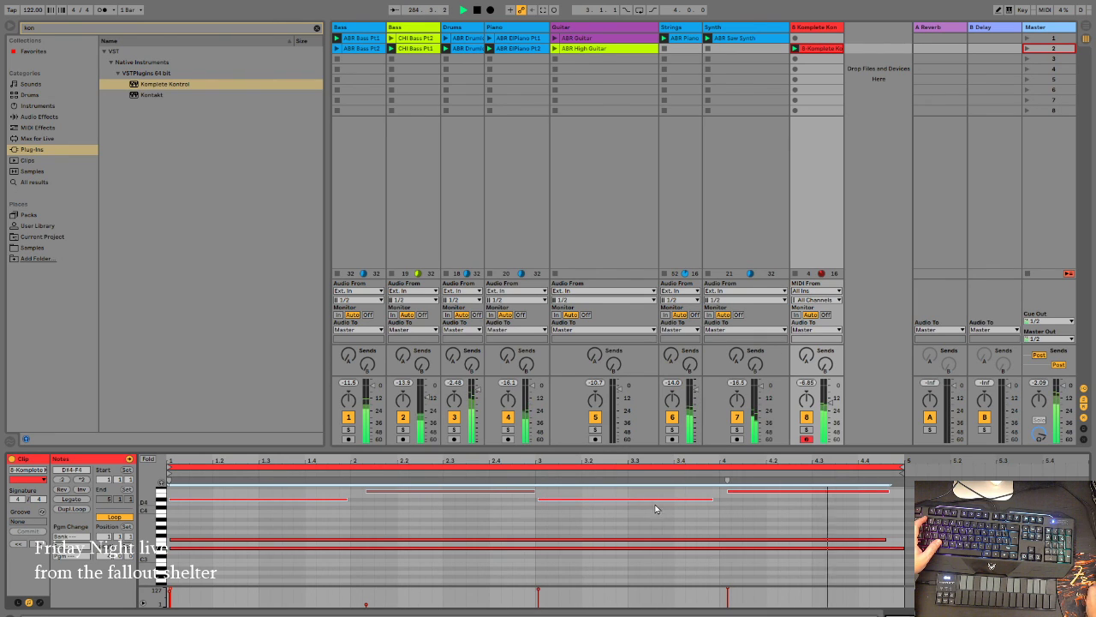
pyautogui.scroll(1, 450, 522)
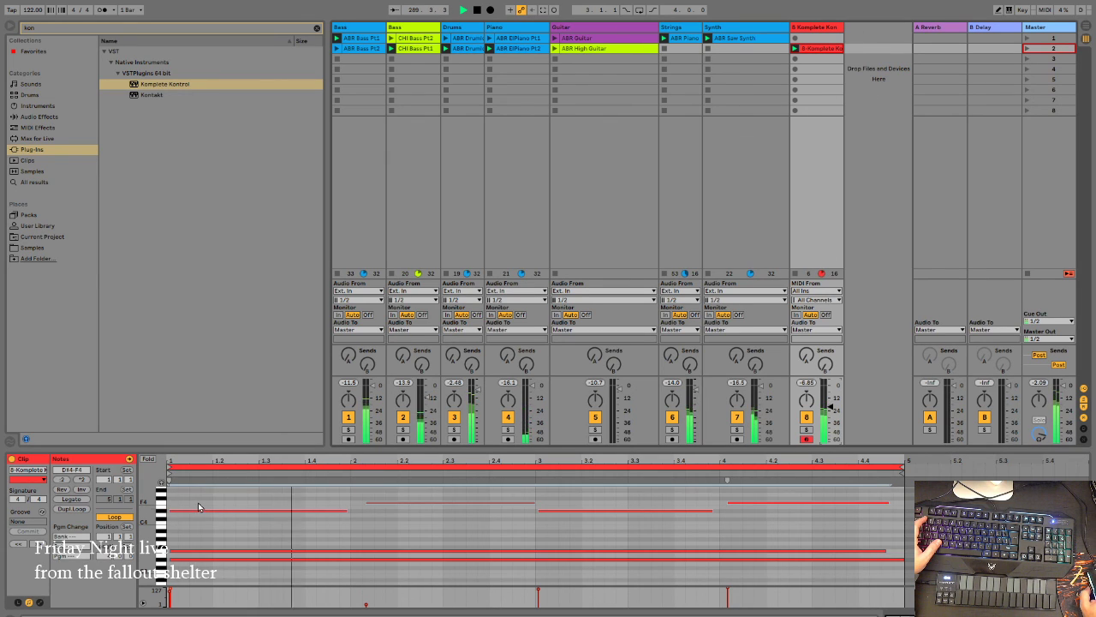
pyautogui.scroll(2, 199, 503)
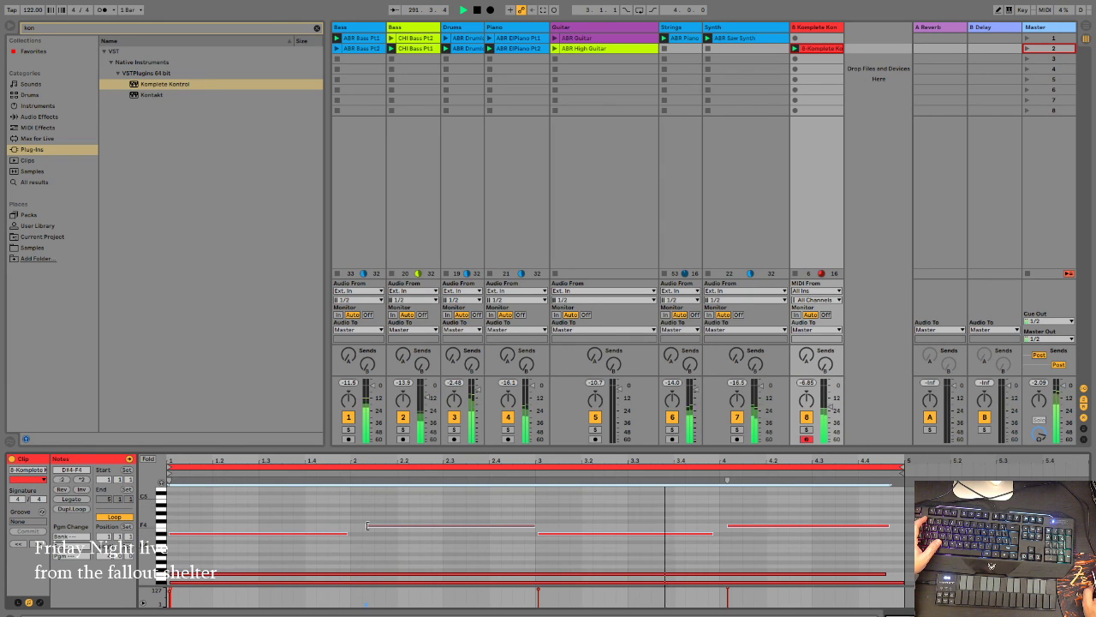
# Step: Raise the velocity of the clip's first F4 note and extend its start back to the beginning of bar 2
pyautogui.hscroll(-3, 351, 525)
pyautogui.moveTo(350, 525); pyautogui.dragTo(586, 520)
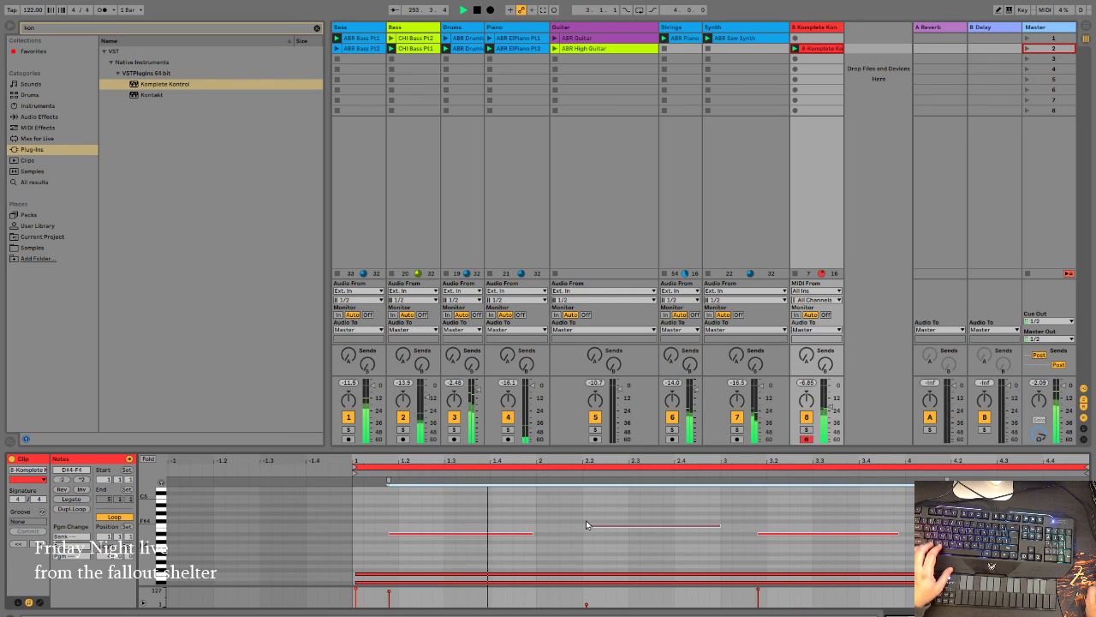
pyautogui.moveTo(586, 520); pyautogui.dragTo(551, 525)
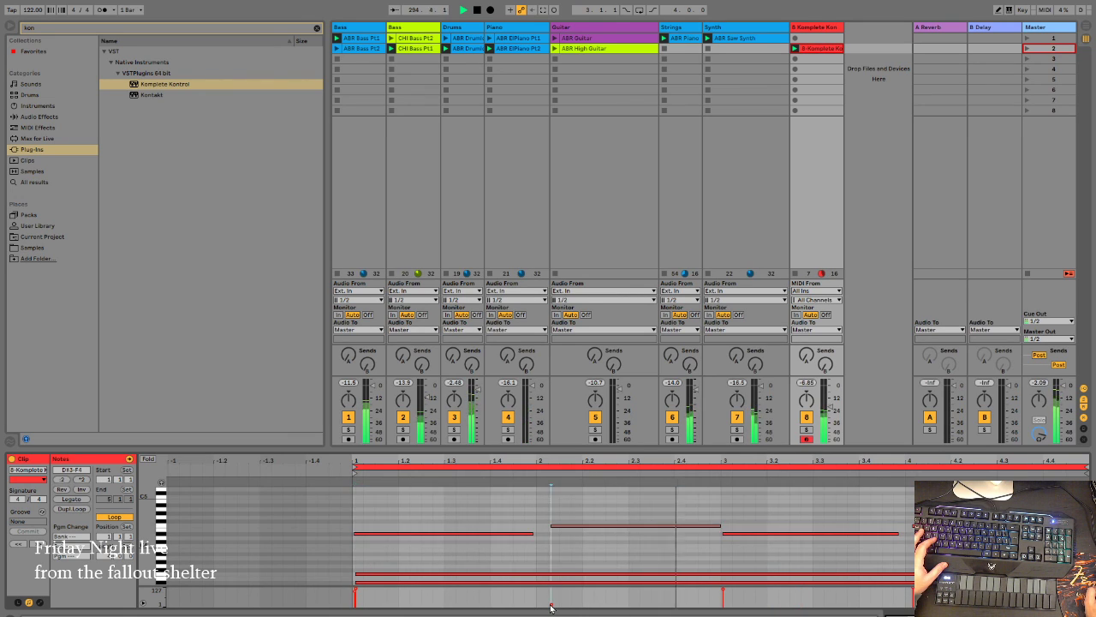
pyautogui.click(551, 606)
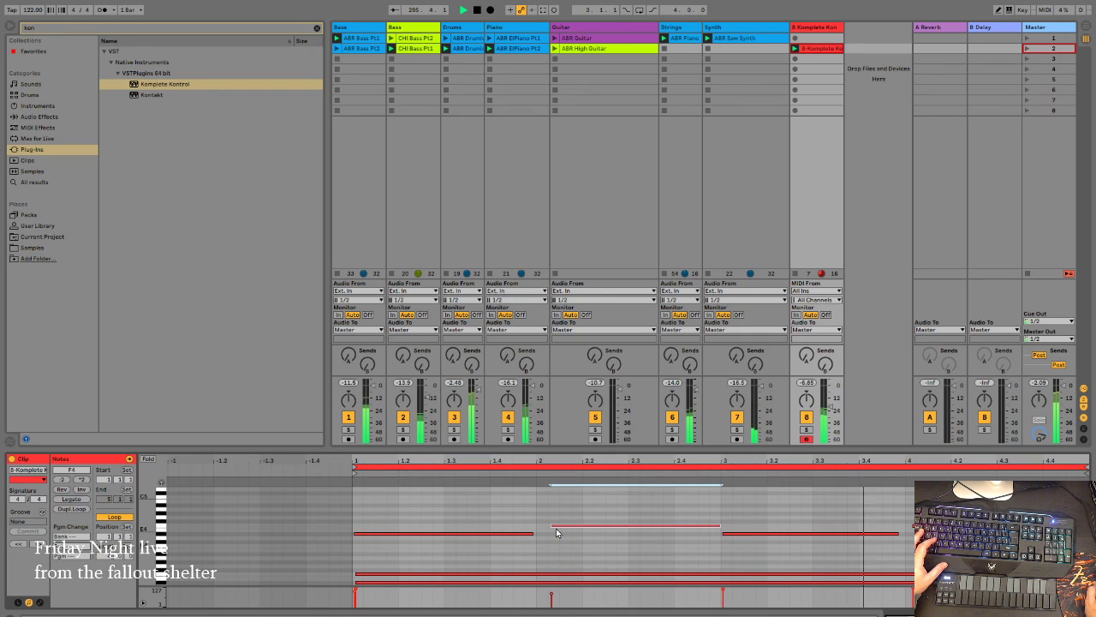
pyautogui.moveTo(550, 530); pyautogui.dragTo(537, 531)
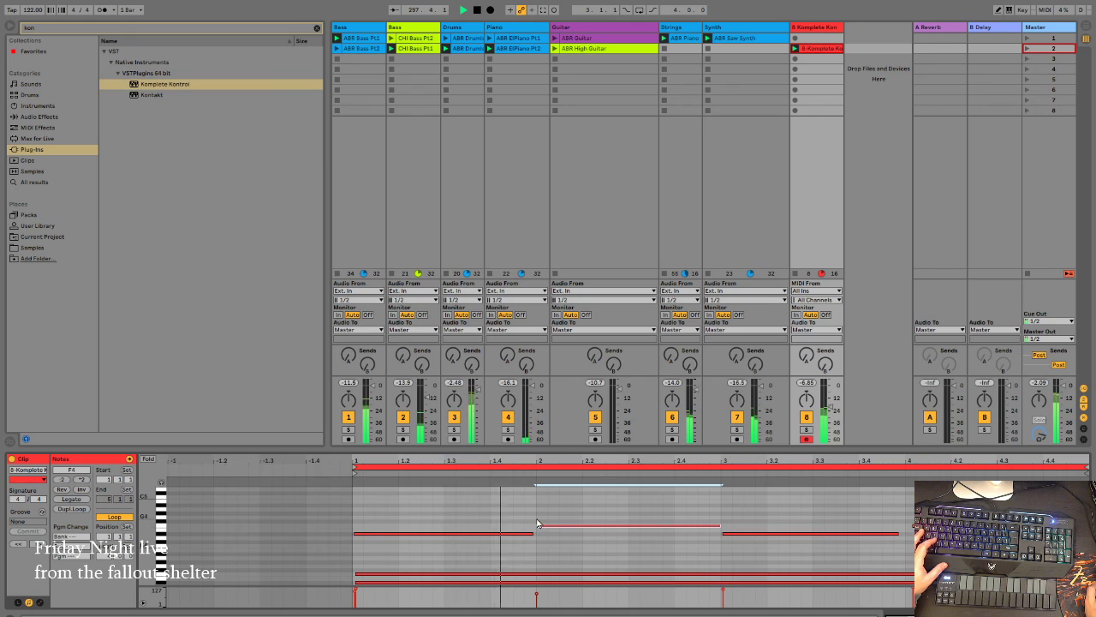
# Step: Add a G#4 note spanning bar 3 and an A#4 note at bar 4, relaunching the clip in between
pyautogui.doubleClick(722, 519)
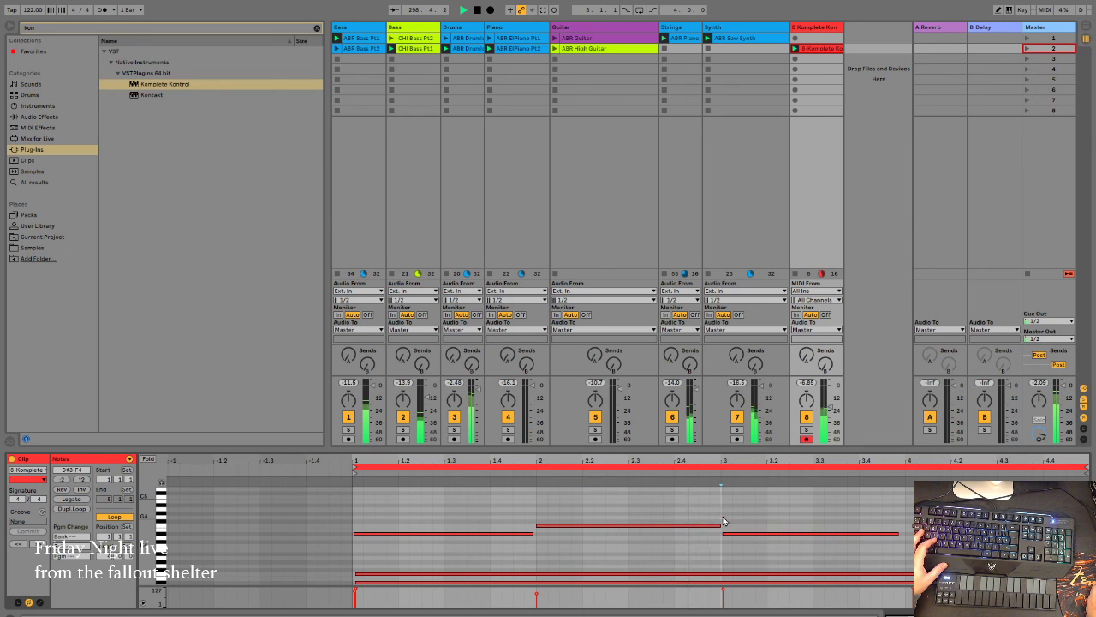
pyautogui.moveTo(728, 517); pyautogui.dragTo(905, 517)
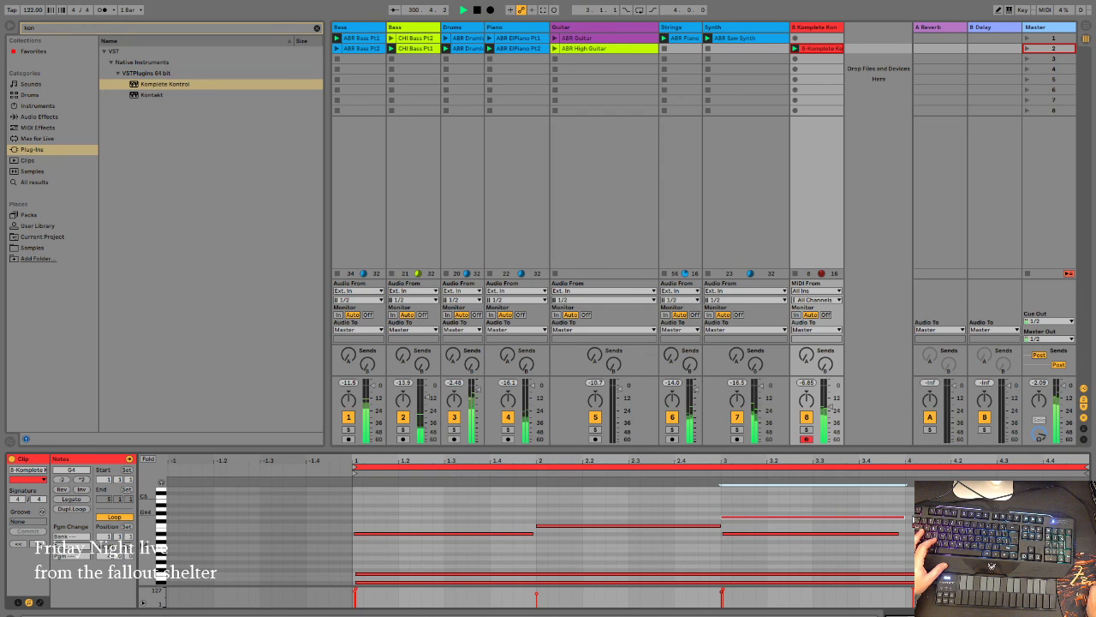
pyautogui.click(795, 49)
pyautogui.scroll(1, 751, 500)
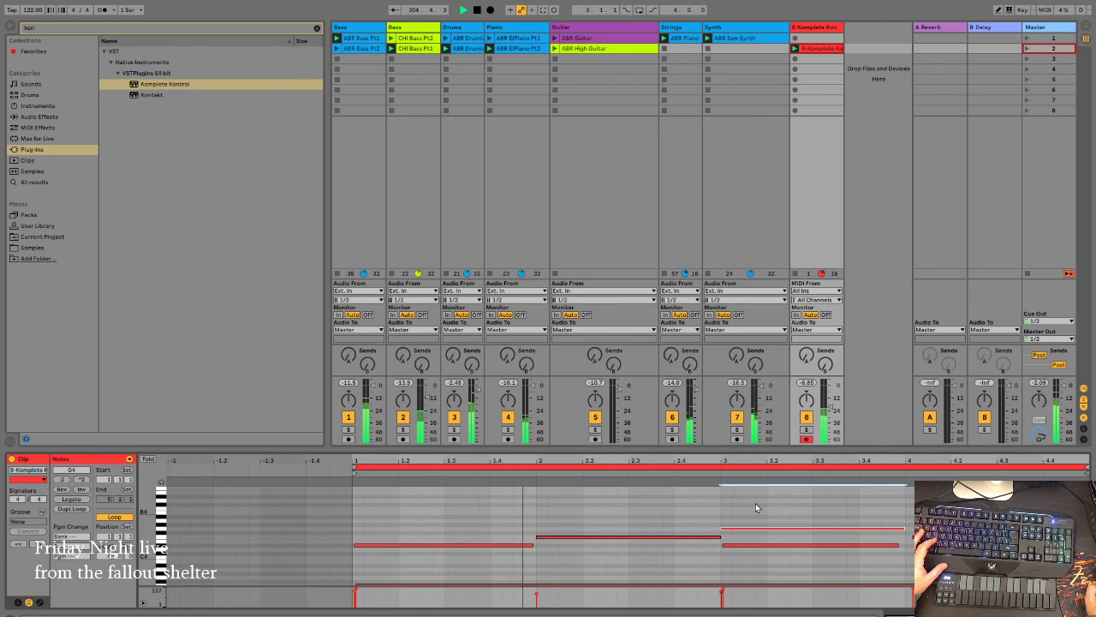
pyautogui.press('Up')
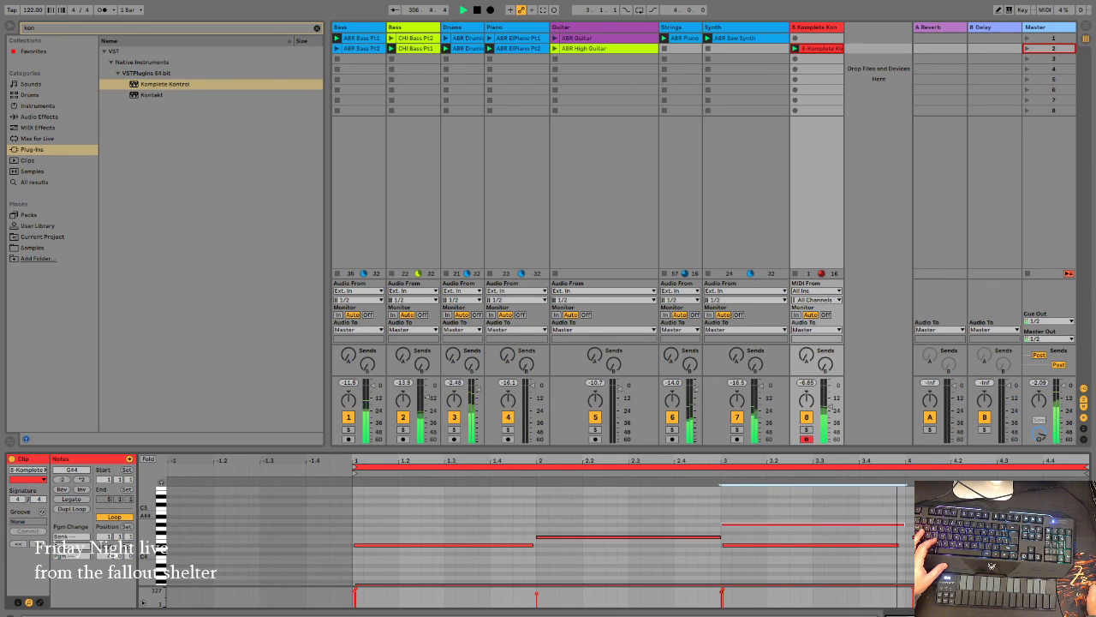
pyautogui.click(910, 516)
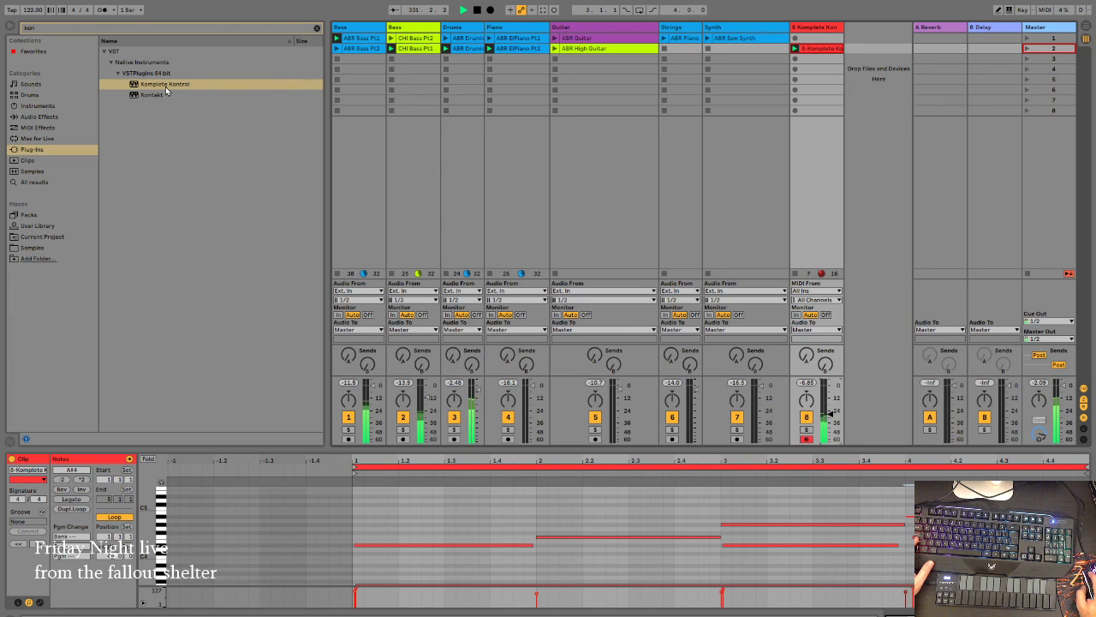
# Step: Load a second Komplete Kontrol VST onto a new MIDI track and record a MIDI clip in its second slot
pyautogui.moveTo(165, 85); pyautogui.dragTo(850, 64)
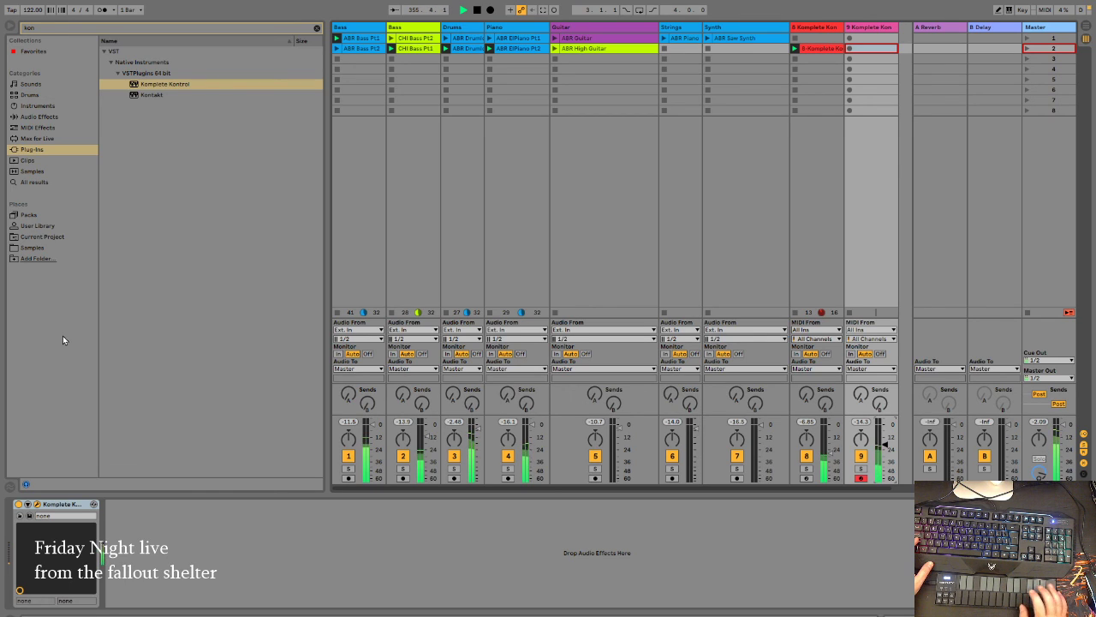
pyautogui.click(851, 50)
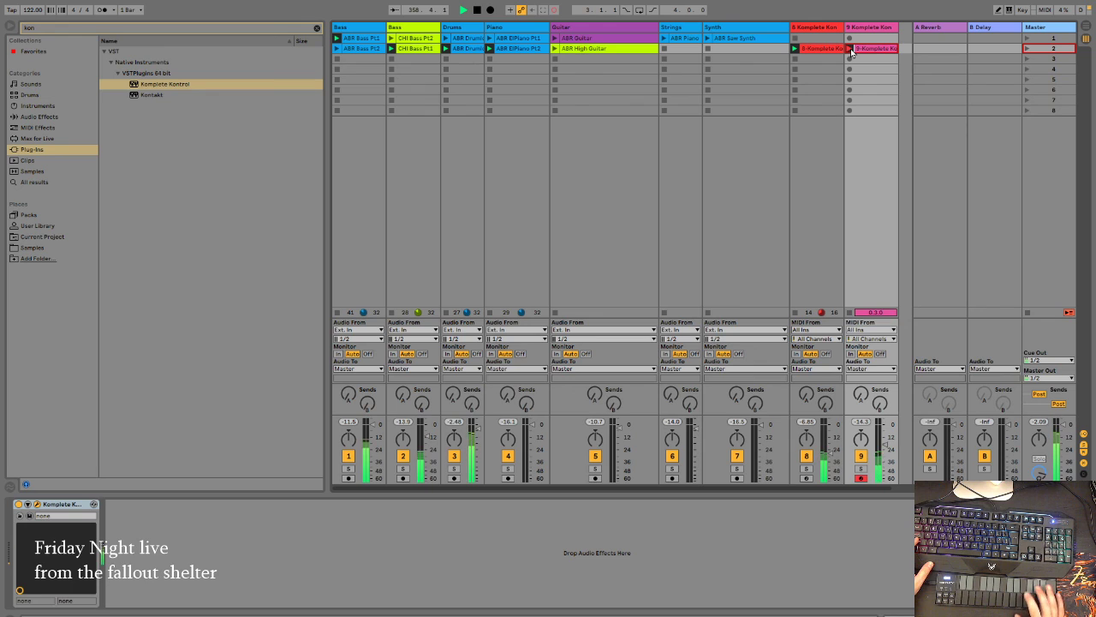
pyautogui.click(875, 50)
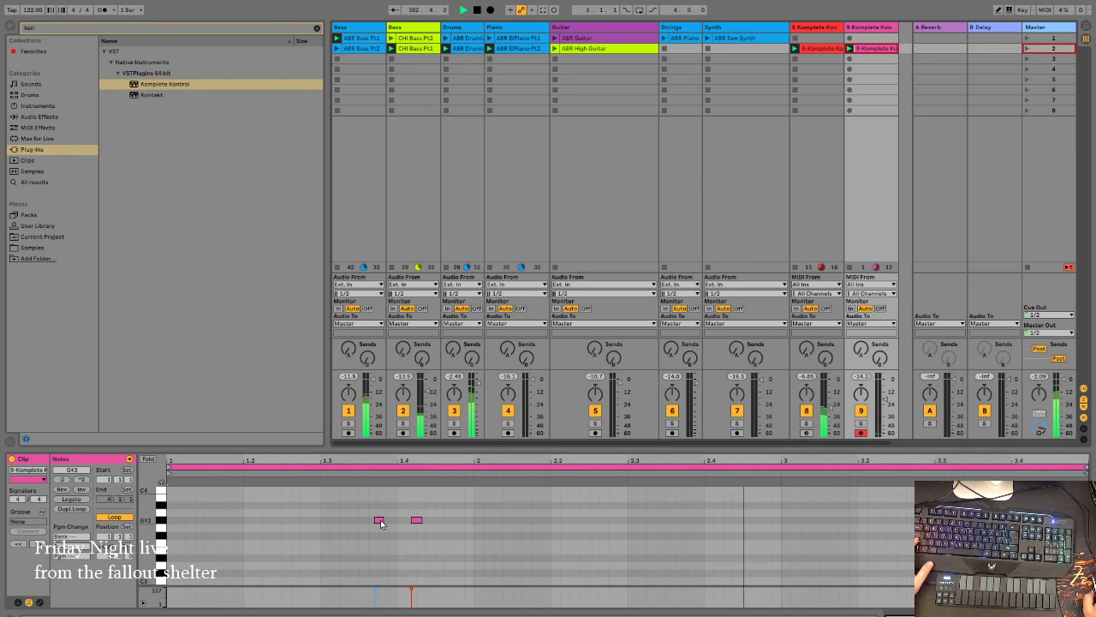
# Step: Try two extra G#3 notes around bar 3 of the new clip, adjust their lengths, and delete both
pyautogui.doubleClick(765, 520)
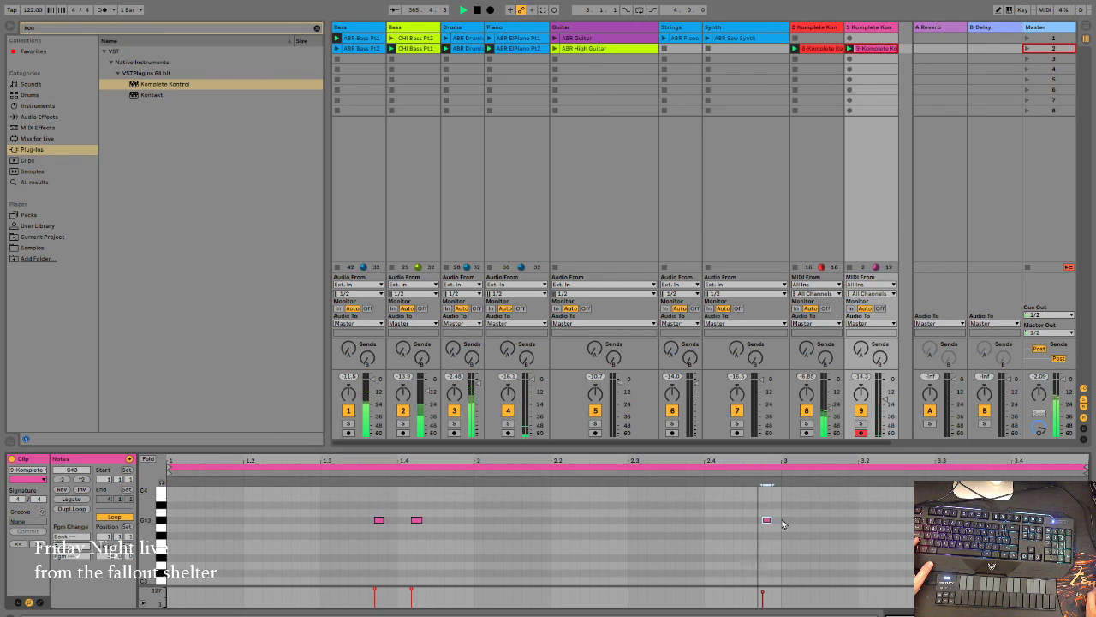
pyautogui.click(773, 529)
pyautogui.moveTo(766, 520)
pyautogui.mouseDown()
pyautogui.moveTo(753, 519)
pyautogui.moveTo(779, 520)
pyautogui.mouseUp()
pyautogui.doubleClick(795, 520)
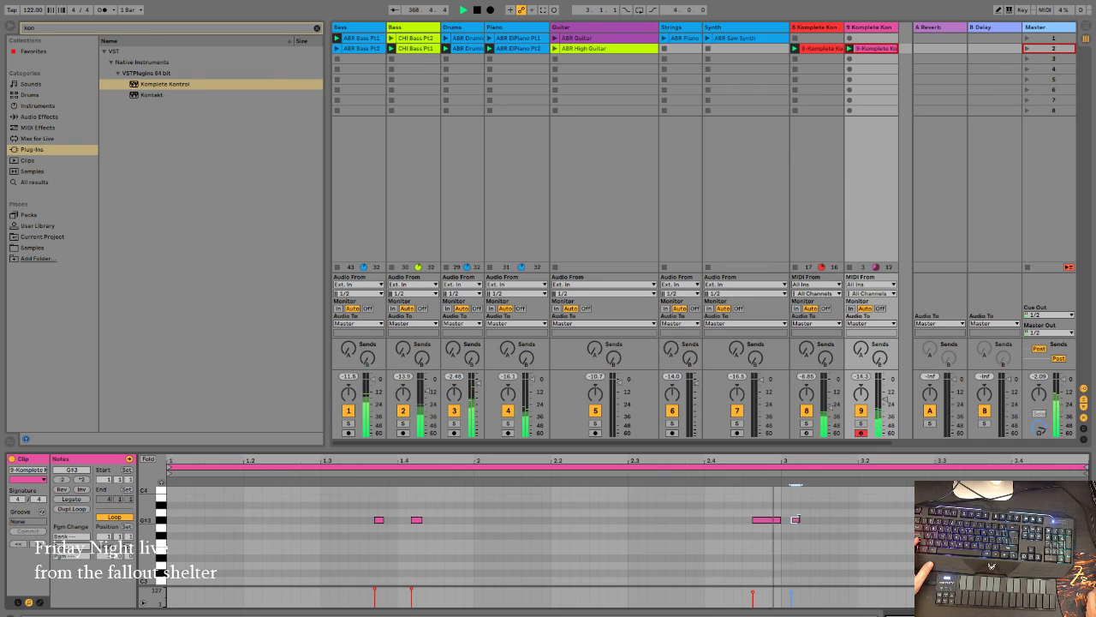
pyautogui.click(798, 529)
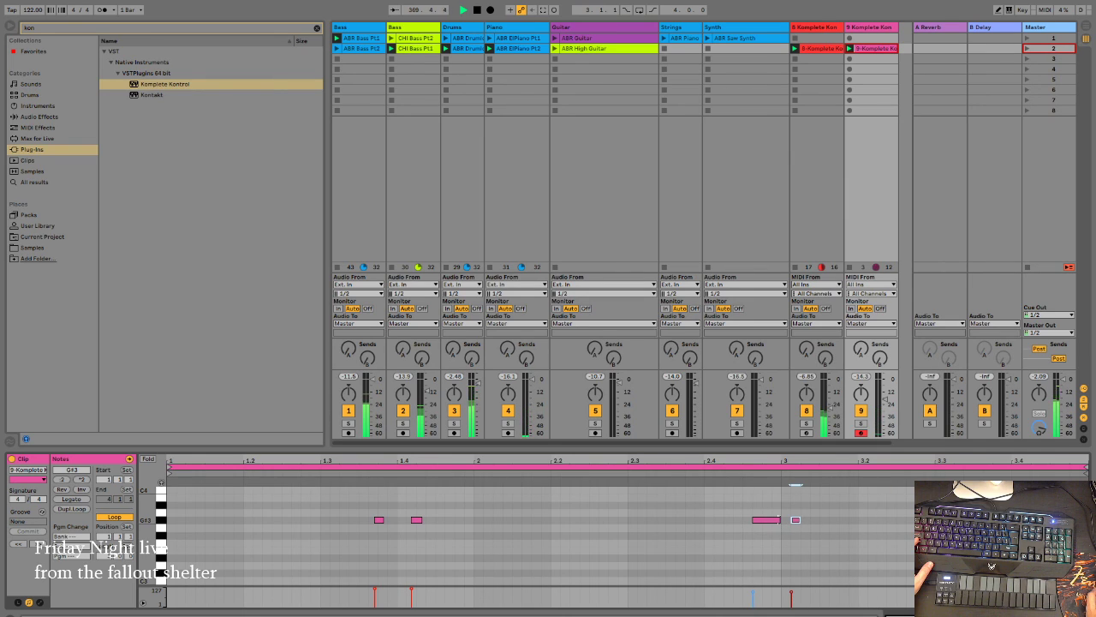
pyautogui.moveTo(780, 520)
pyautogui.mouseDown()
pyautogui.moveTo(761, 520)
pyautogui.moveTo(808, 519)
pyautogui.mouseUp()
pyautogui.click(795, 520)
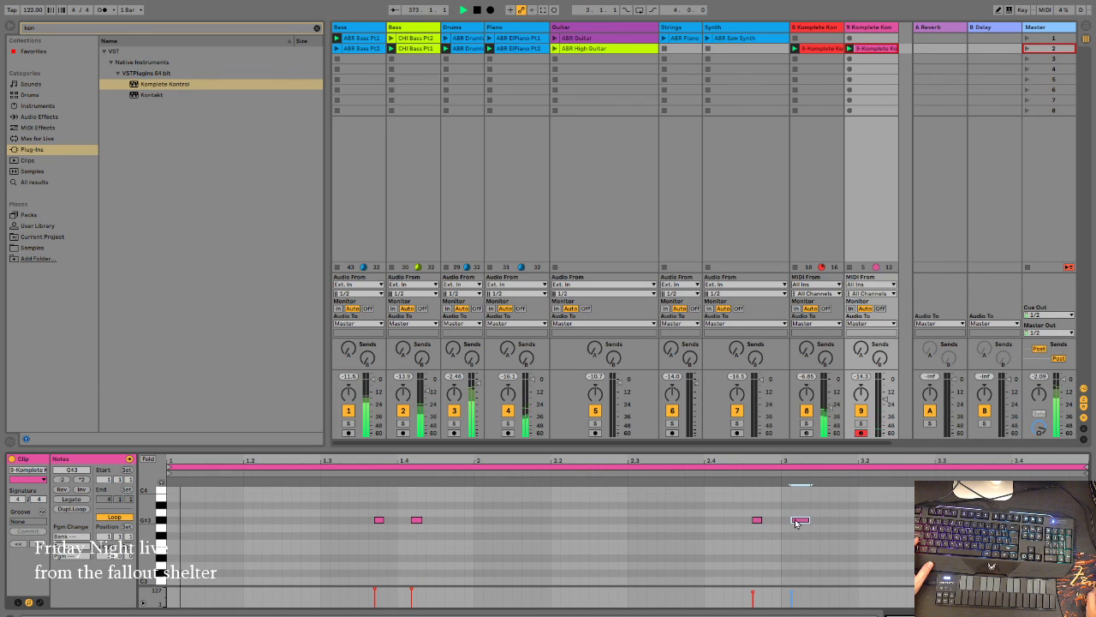
pyautogui.moveTo(742, 512); pyautogui.dragTo(832, 527)
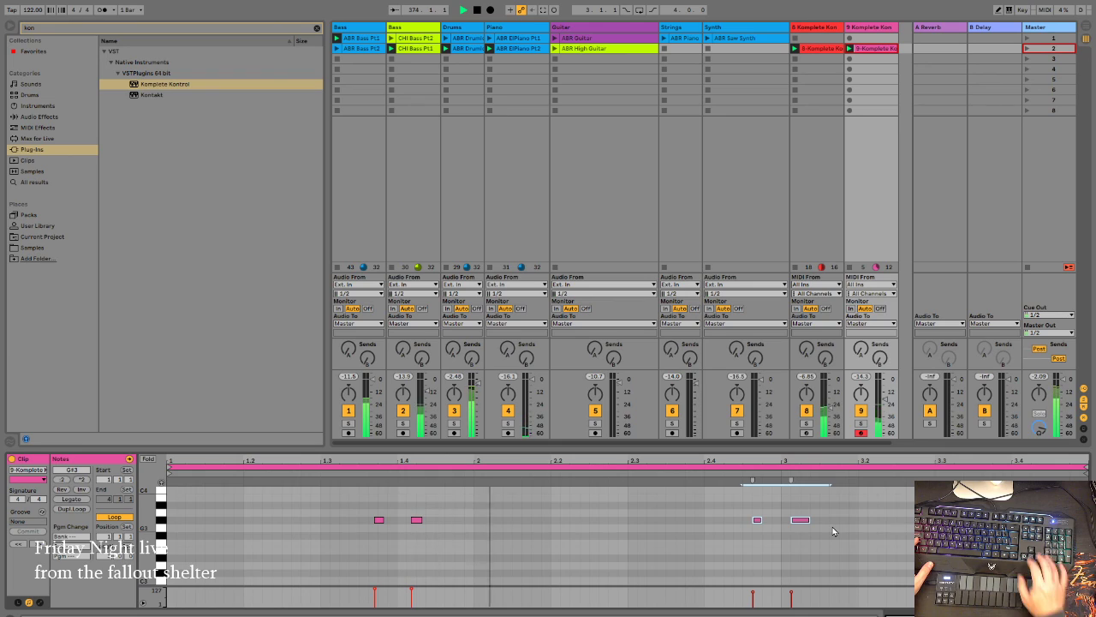
pyautogui.press('Delete')
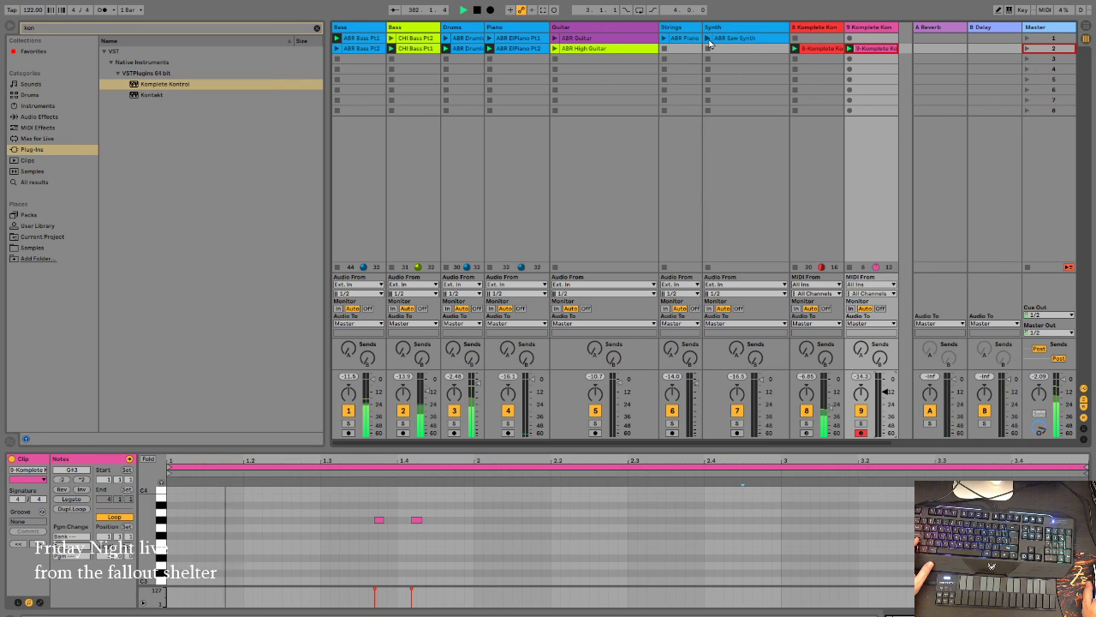
# Step: Launch ABR ElPiano Pt1, ABR Drumloop Pt1 and ABR Bass Pt2, and select the ABR Guitar clip
pyautogui.click(507, 39)
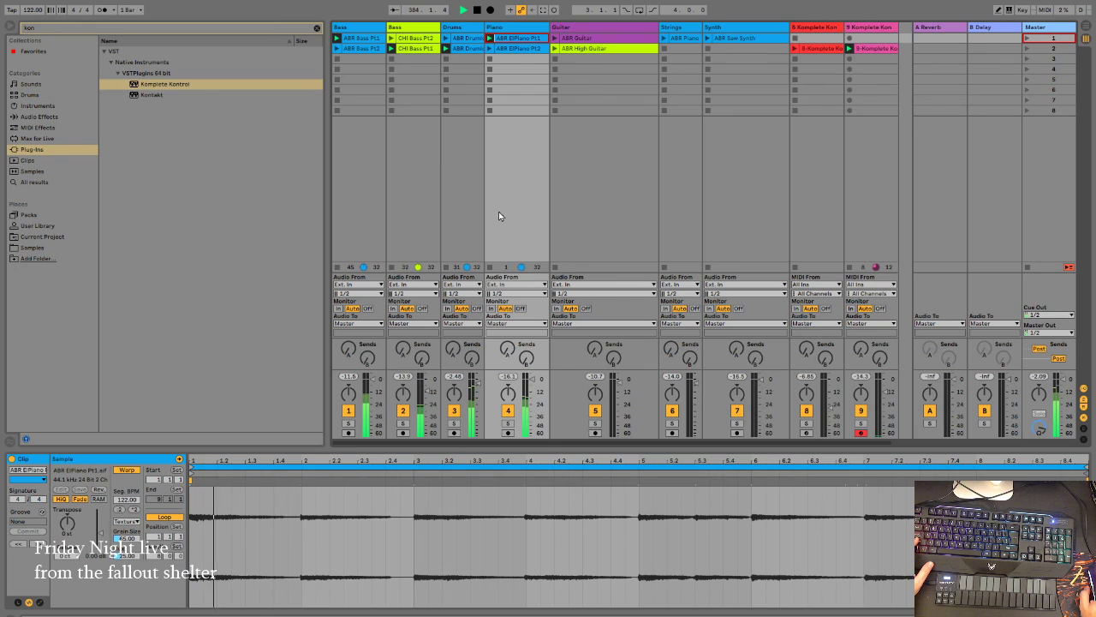
pyautogui.click(445, 40)
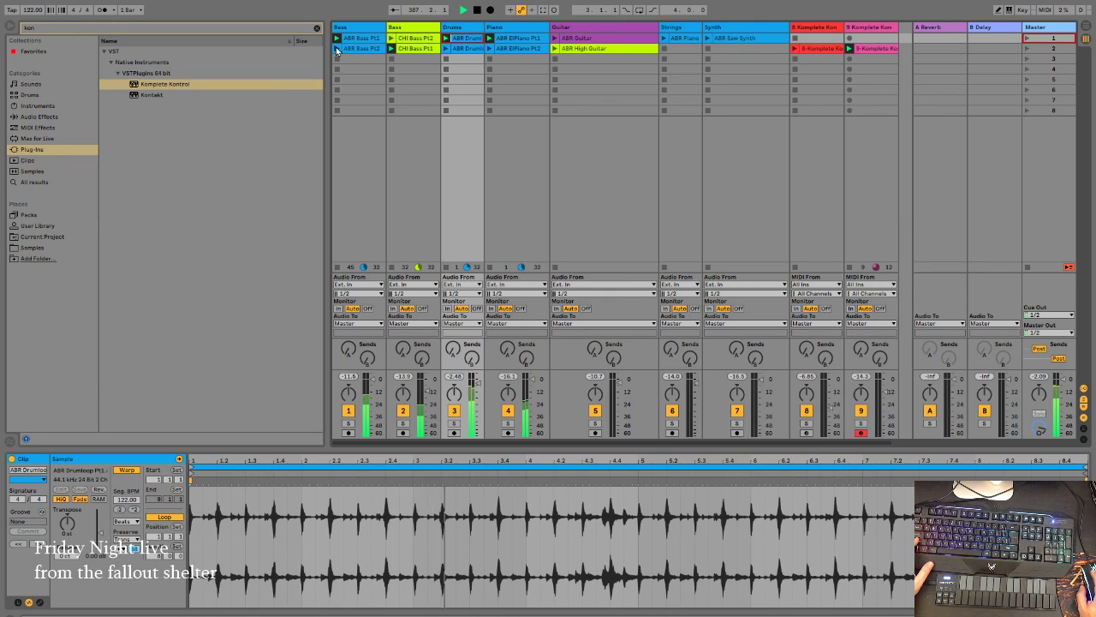
pyautogui.click(359, 48)
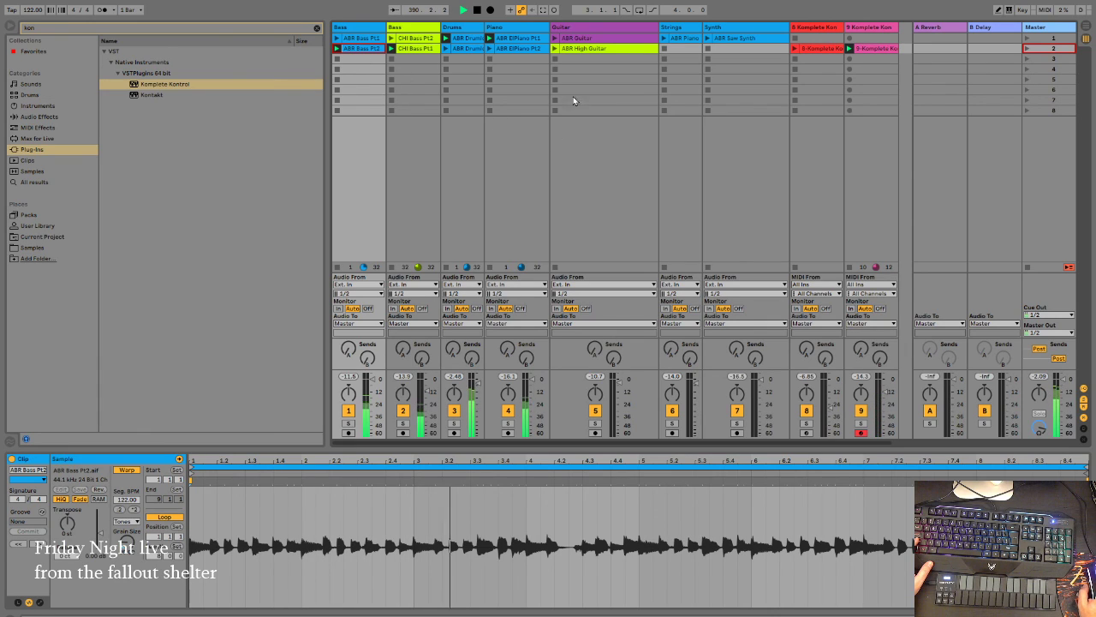
pyautogui.click(555, 38)
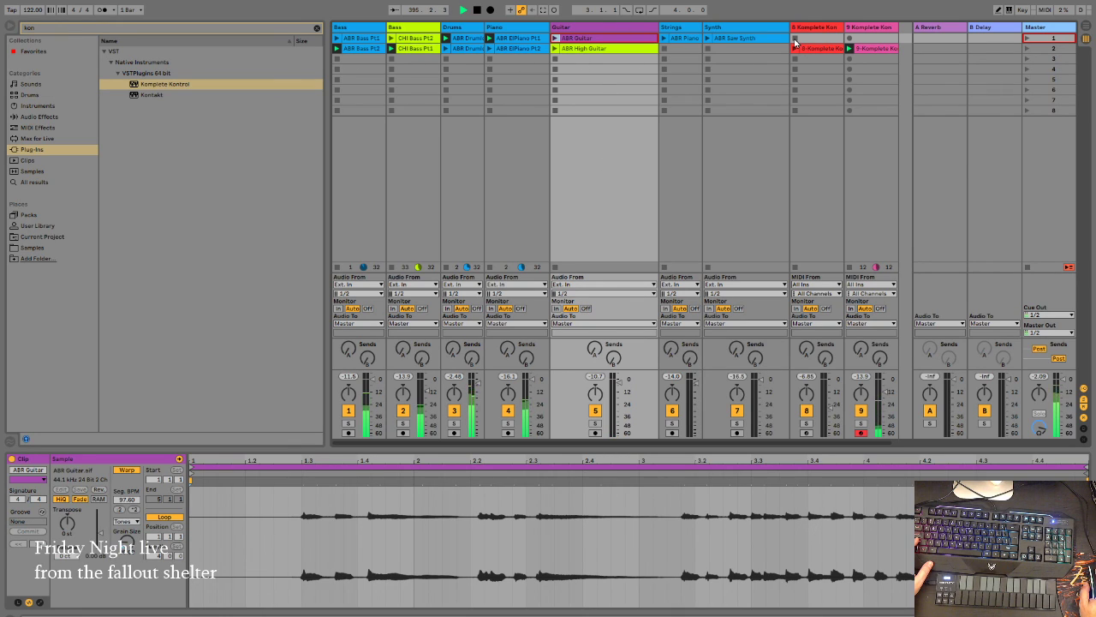
# Step: Clear the browser search and add FUN Brass Pt1 from the Vinyl Classics Classic Disco clips as a new Brass track, launching it
pyautogui.click(33, 215)
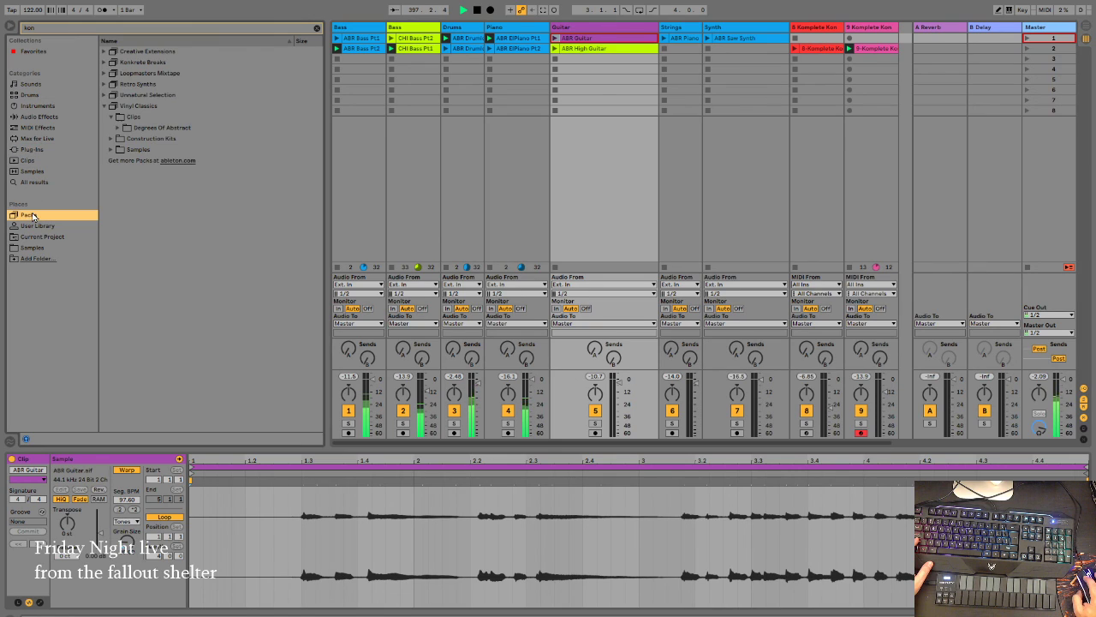
pyautogui.click(116, 128)
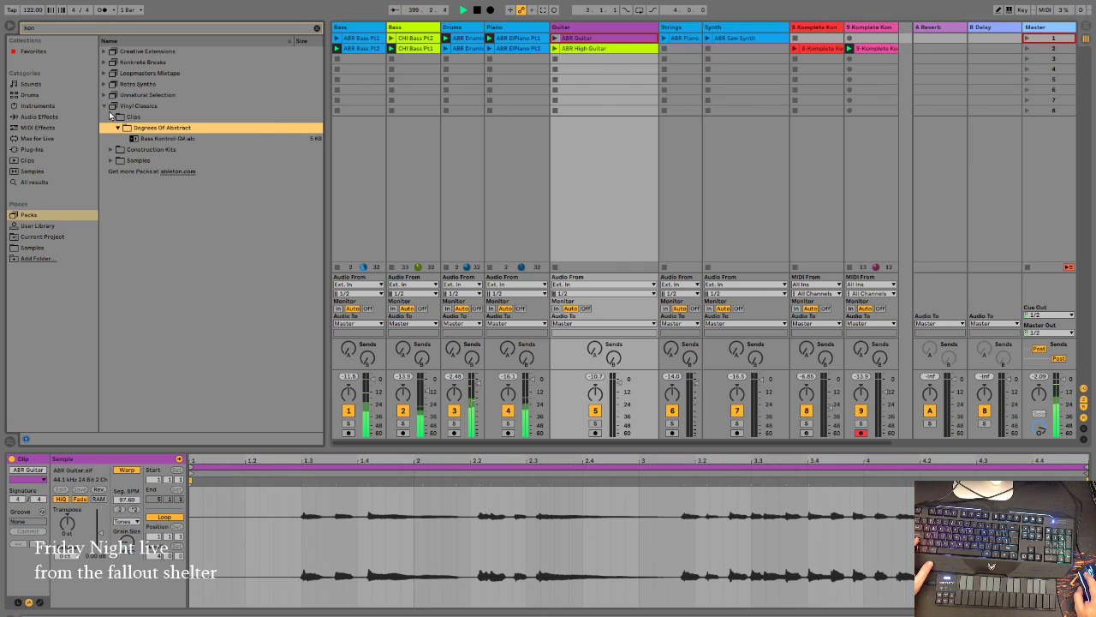
pyautogui.click(314, 29)
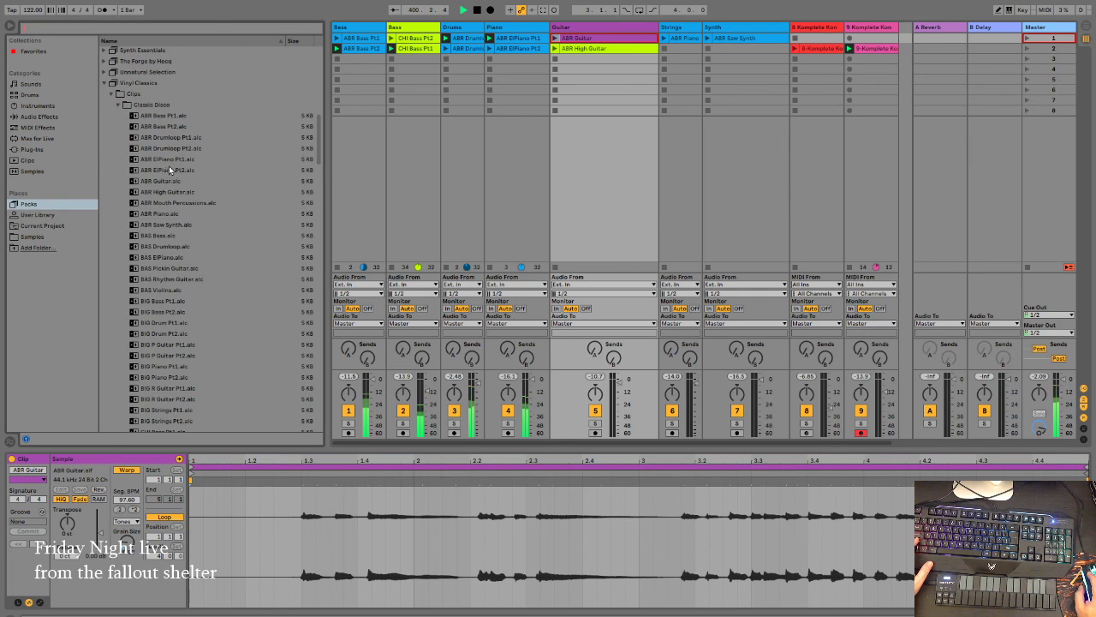
pyautogui.scroll(-3, 214, 349)
pyautogui.scroll(-5, 213, 352)
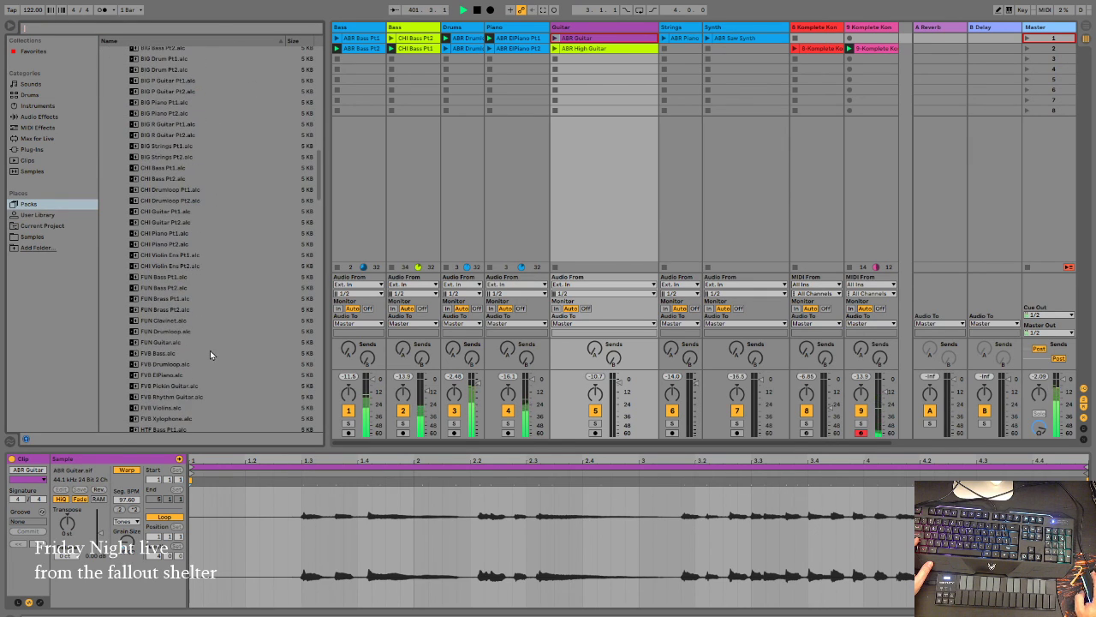
pyautogui.moveTo(165, 299); pyautogui.dragTo(886, 42)
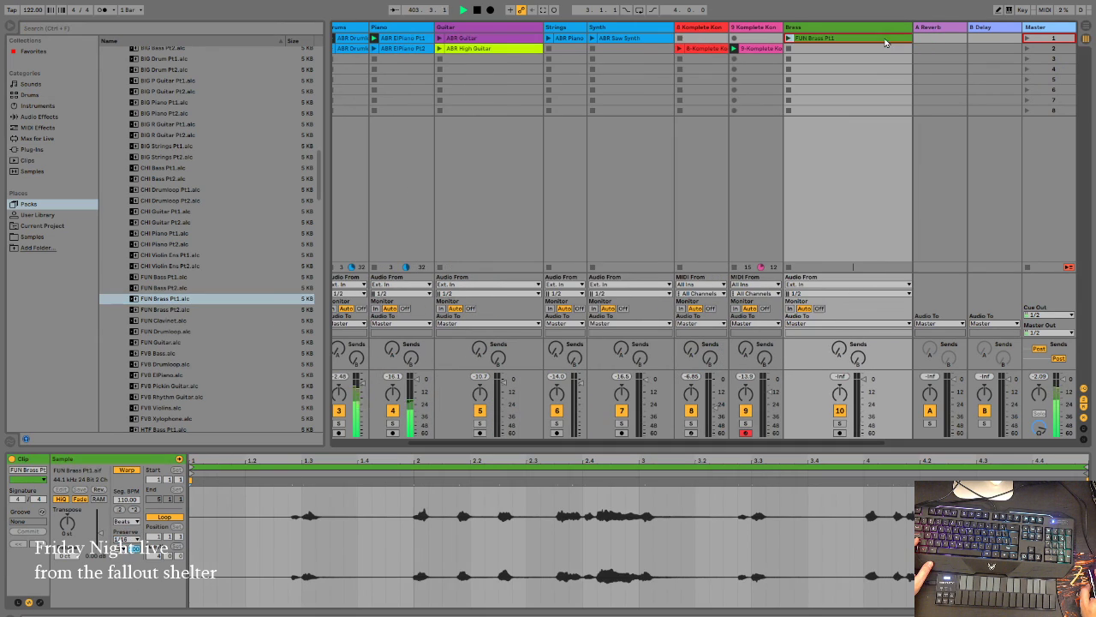
pyautogui.click(789, 37)
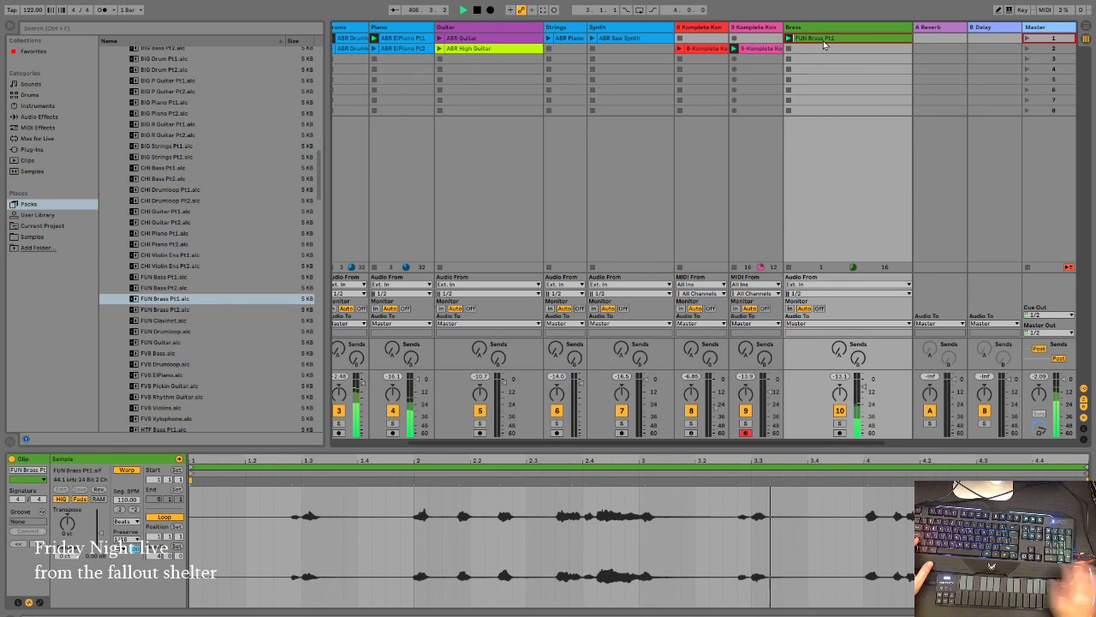
# Step: Replace FUN Brass Pt1 in the Brass track's first slot with HTF Bass Pt1 and launch it
pyautogui.press('Delete')
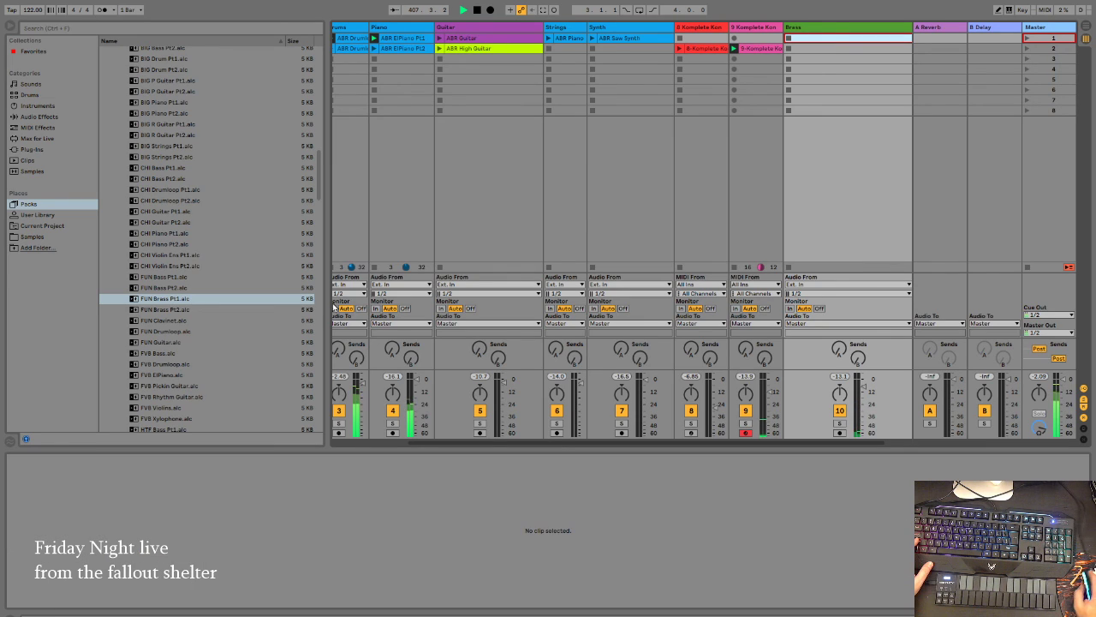
pyautogui.click(148, 342)
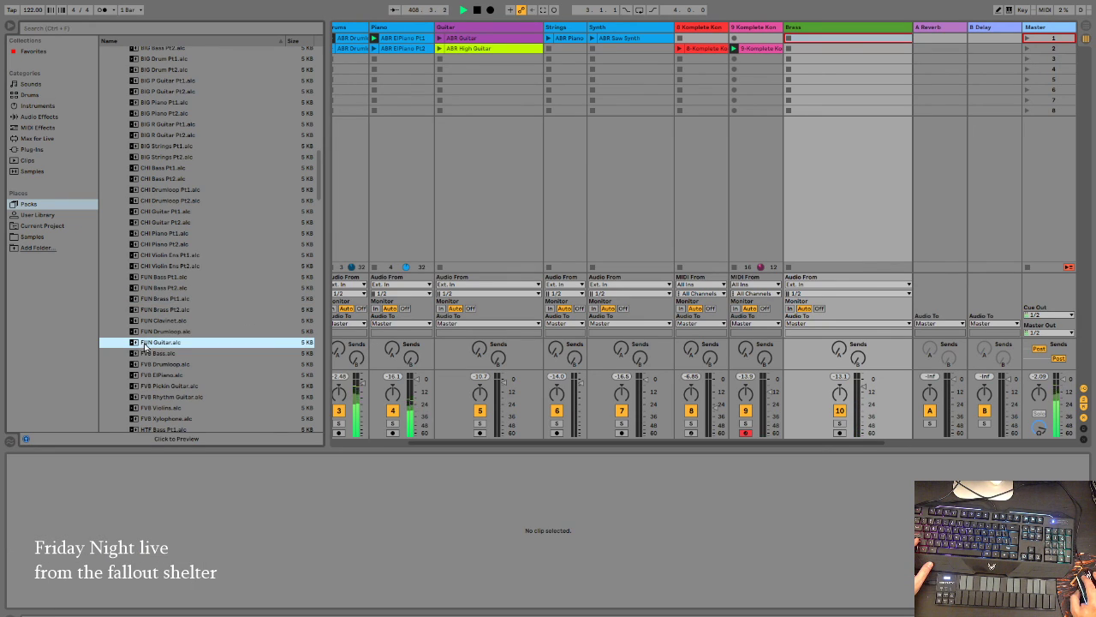
pyautogui.scroll(-3, 163, 373)
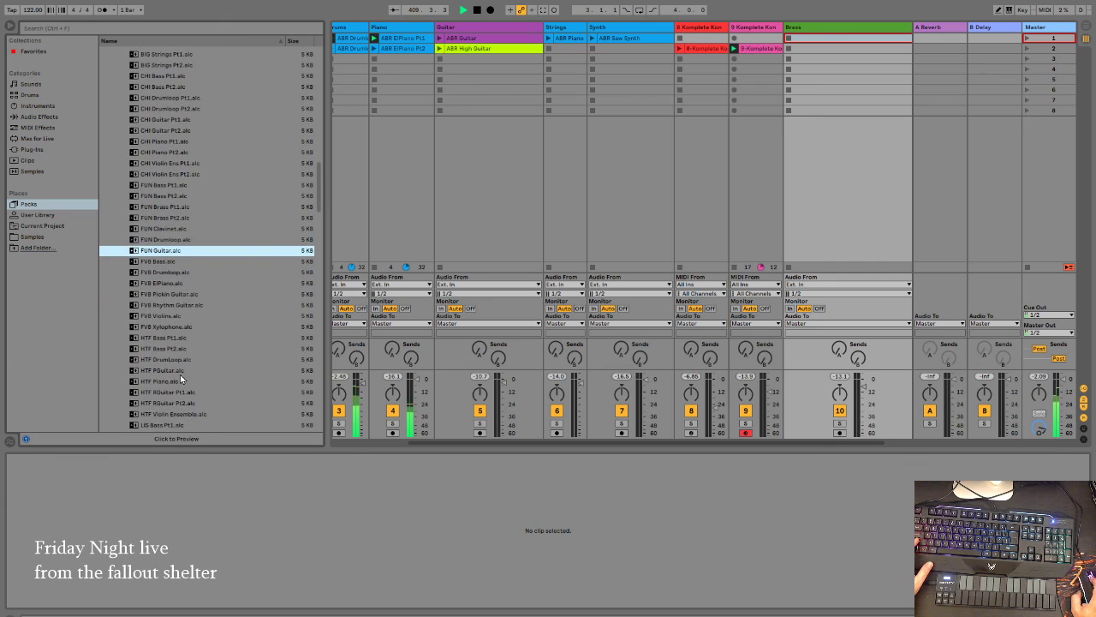
pyautogui.moveTo(159, 338); pyautogui.dragTo(805, 40)
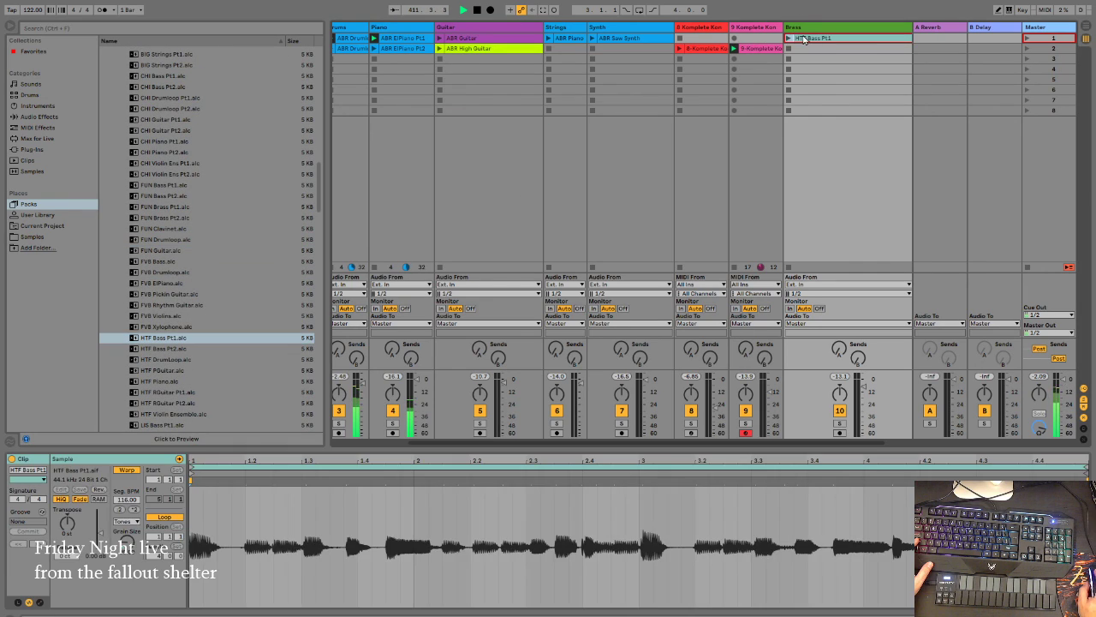
pyautogui.click(789, 39)
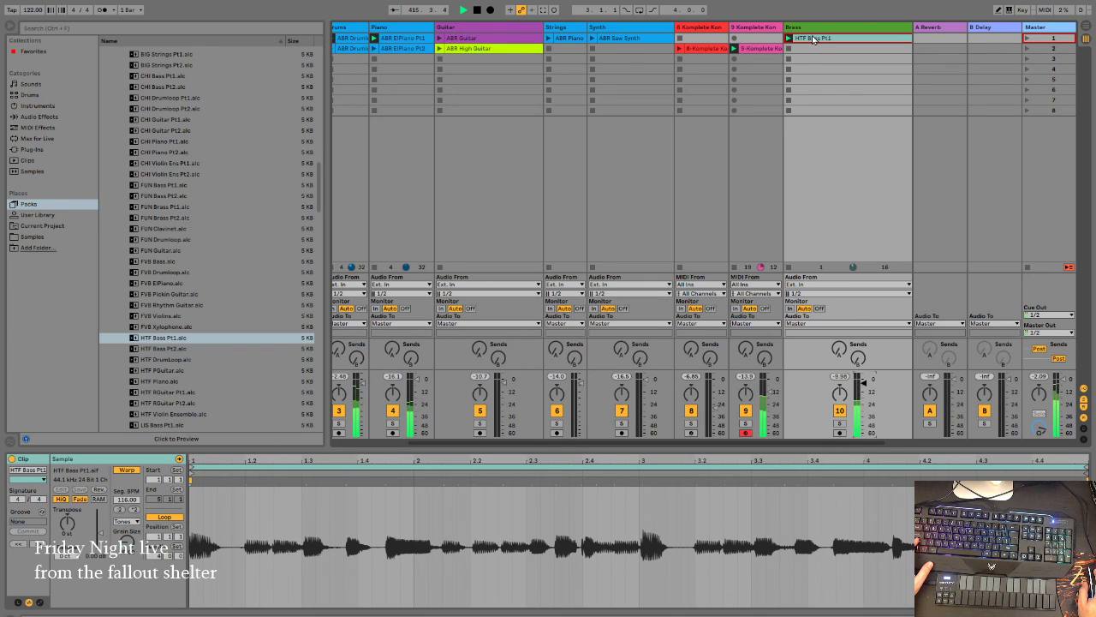
# Step: Delete the whole Brass track from the set
pyautogui.click(846, 29)
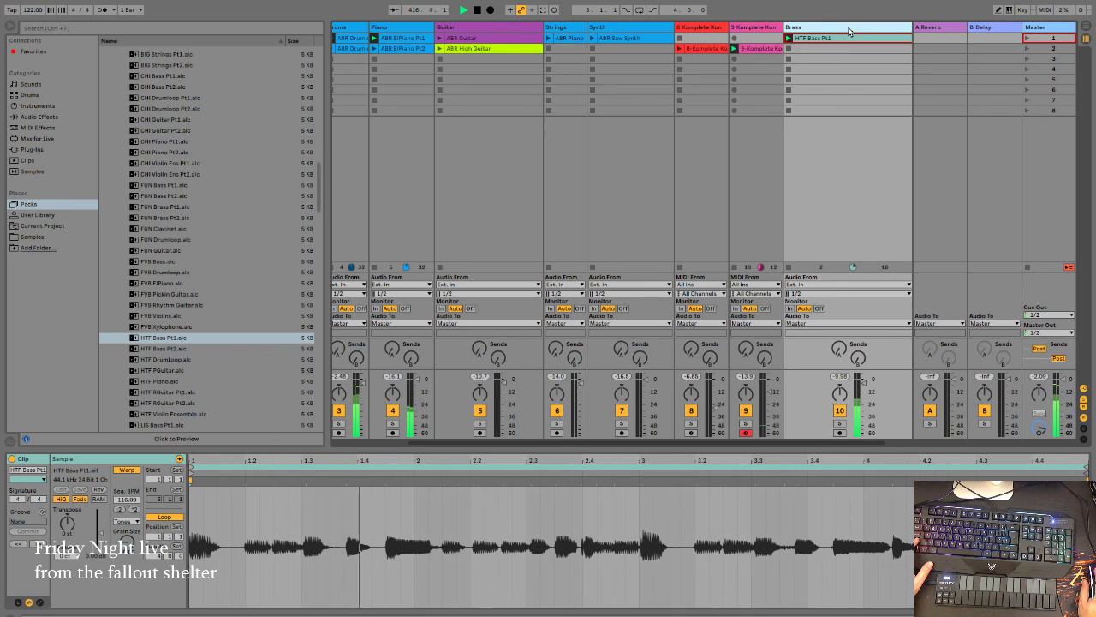
pyautogui.press('Delete')
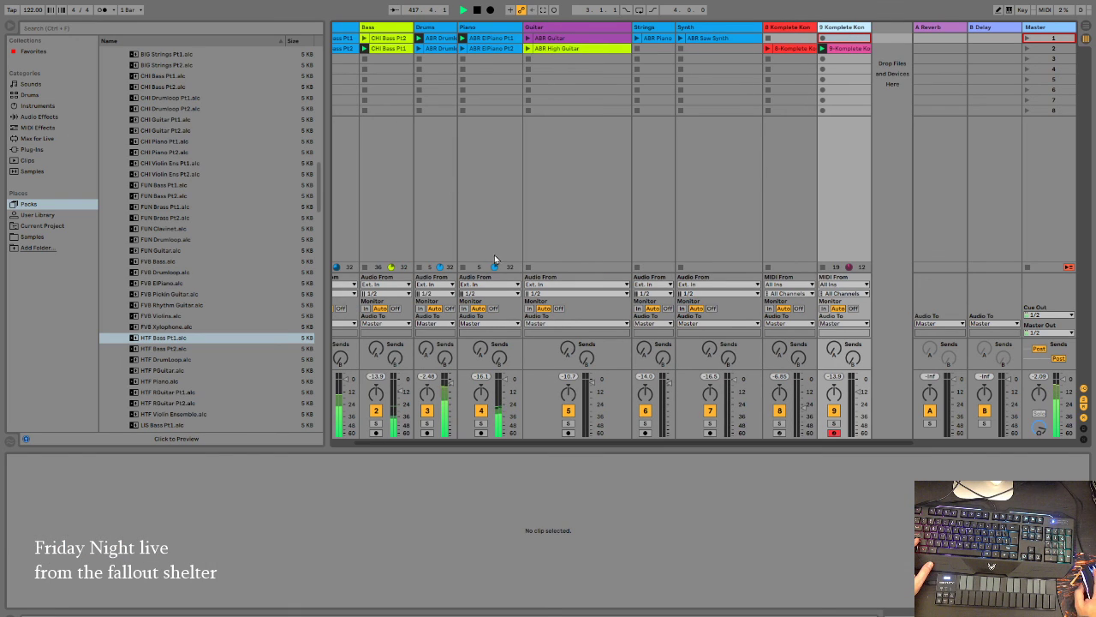
pyautogui.moveTo(404, 443); pyautogui.dragTo(357, 442)
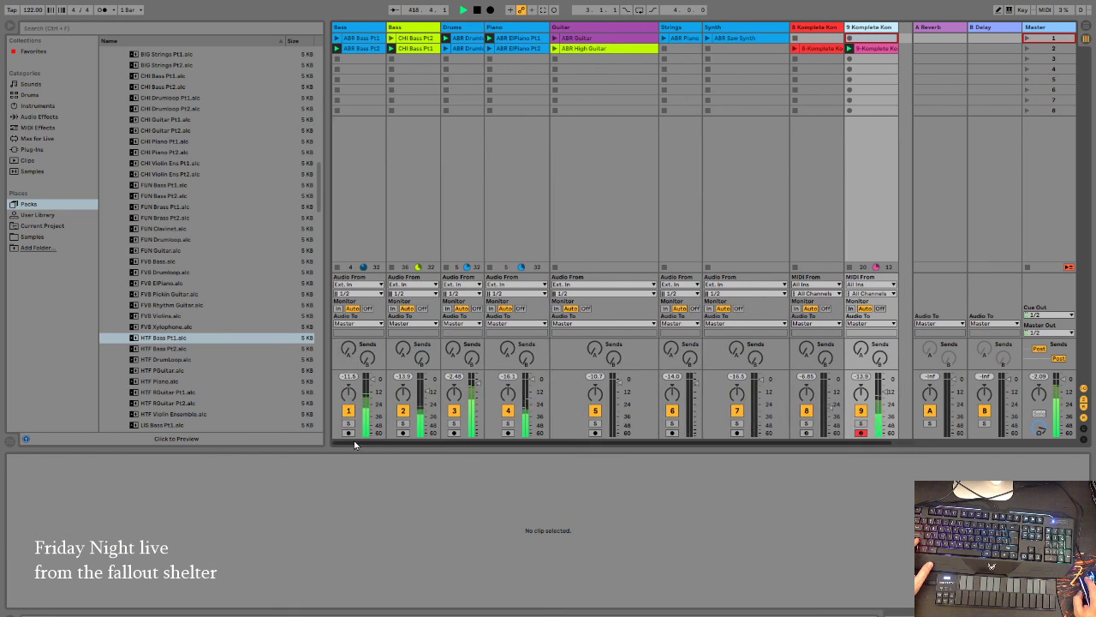
# Step: Try HTF Bass Pt1 and HTF Bass Pt2 in slots 3 and 4 of the first Bass track, launching Pt1, and delete both clips
pyautogui.moveTo(187, 330)
pyautogui.mouseDown()
pyautogui.moveTo(188, 52)
pyautogui.moveTo(220, 306)
pyautogui.moveTo(198, 342)
pyautogui.mouseUp()
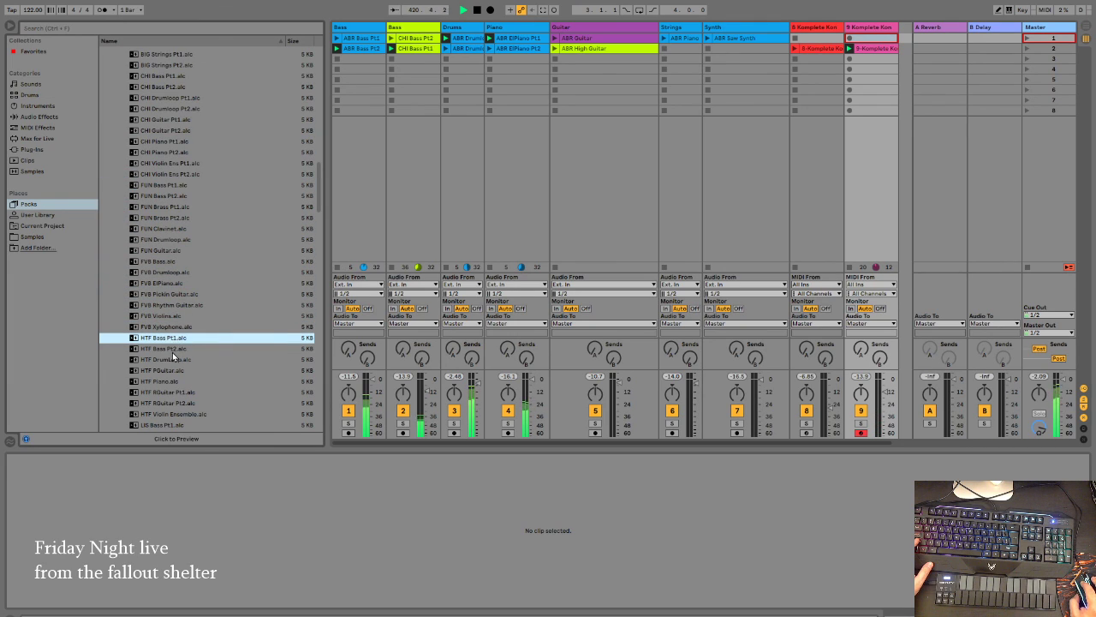
pyautogui.keyDown('shift'); pyautogui.click(172, 351); pyautogui.keyUp('shift')
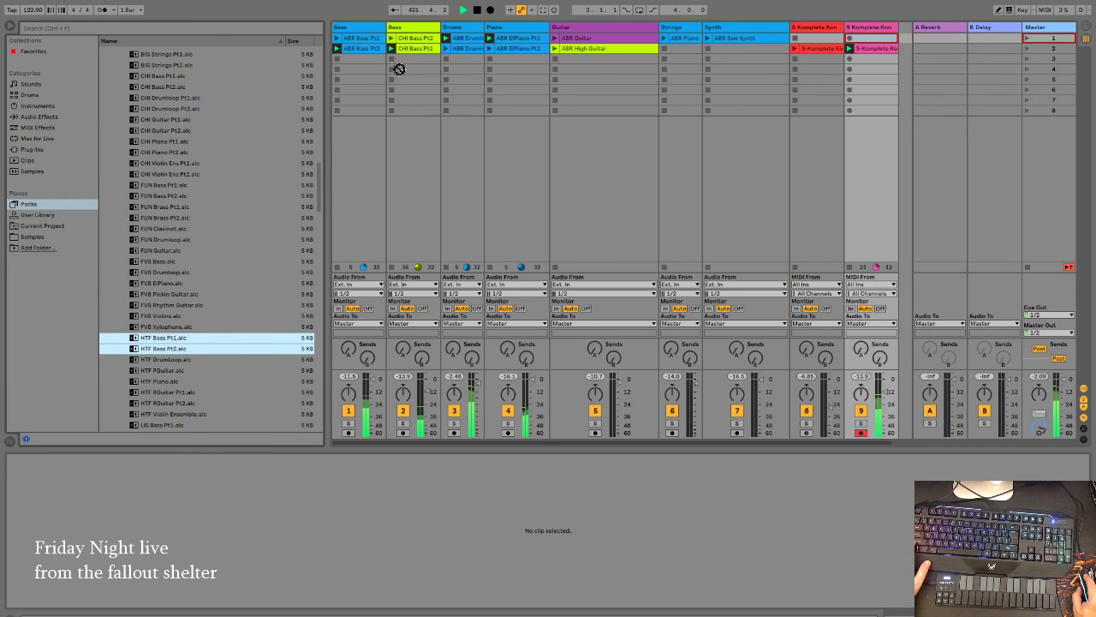
pyautogui.moveTo(192, 344); pyautogui.dragTo(432, 78)
pyautogui.moveTo(329, 219); pyautogui.dragTo(170, 343)
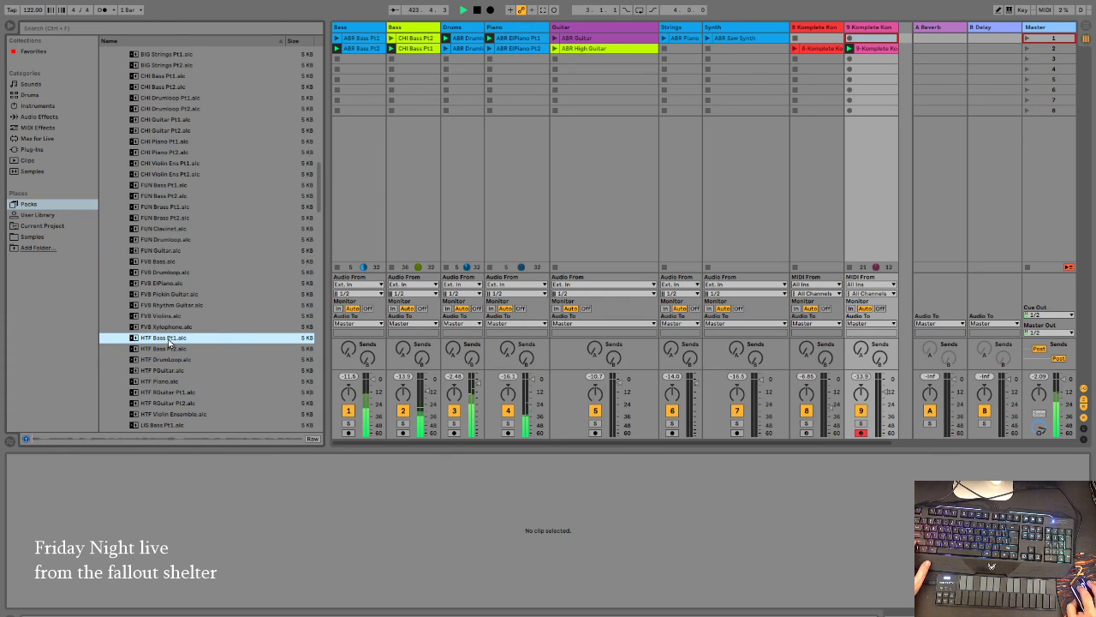
pyautogui.moveTo(269, 258); pyautogui.dragTo(360, 60)
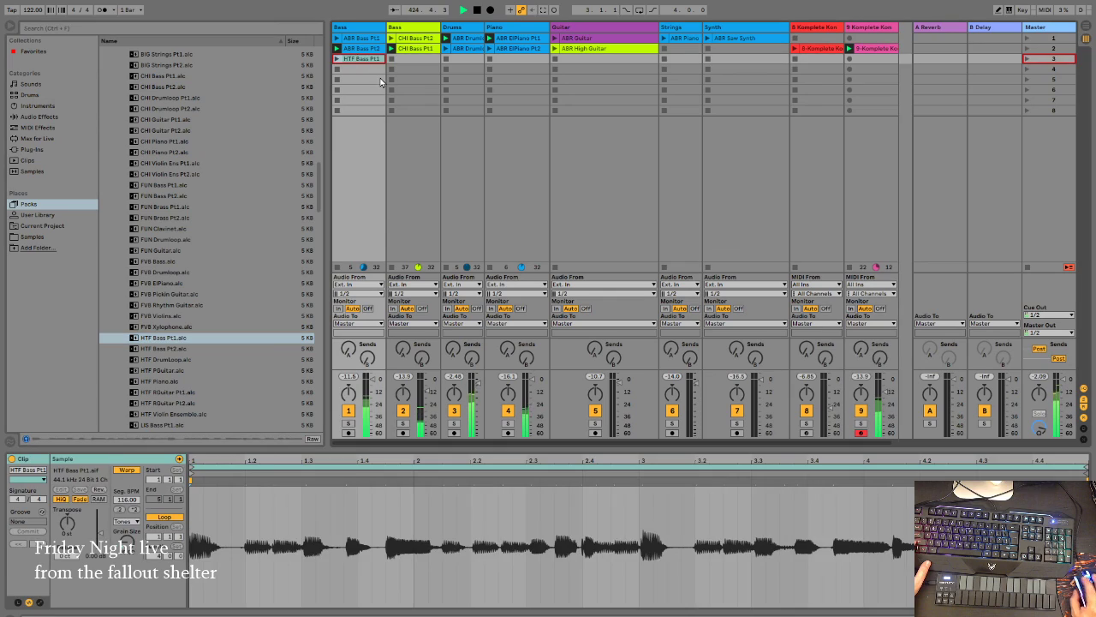
pyautogui.moveTo(155, 346); pyautogui.dragTo(346, 74)
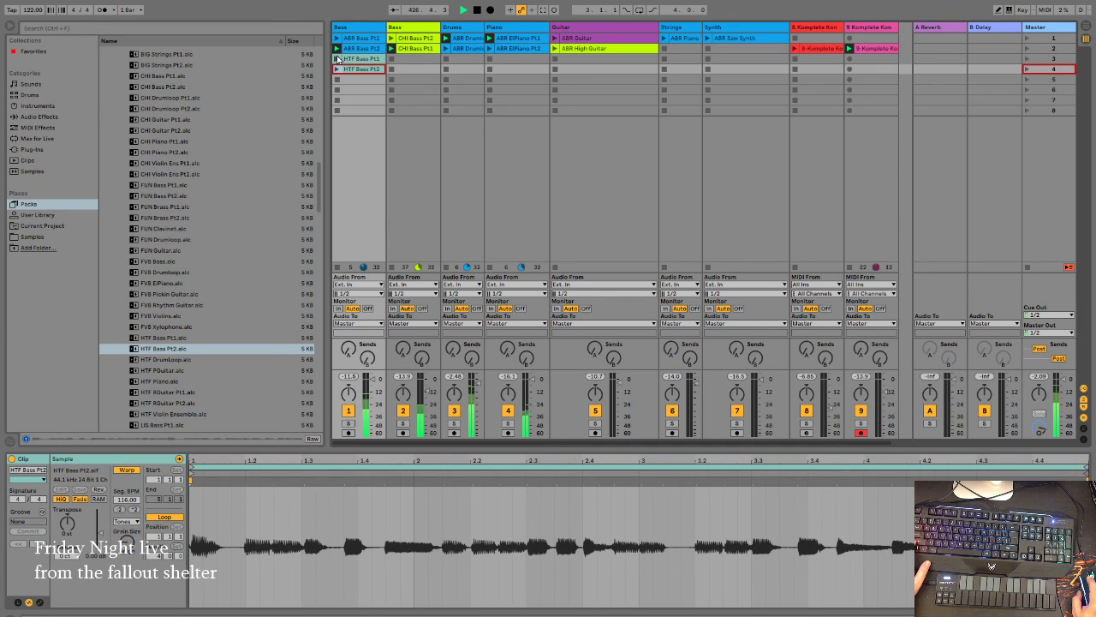
pyautogui.click(338, 59)
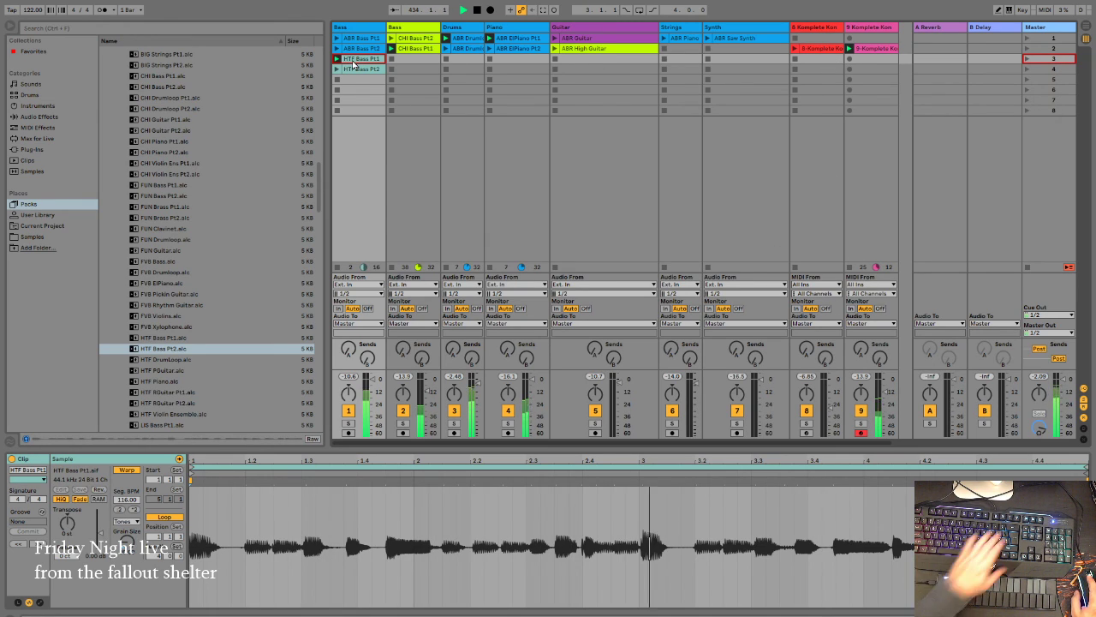
pyautogui.press('Delete')
pyautogui.click(351, 70)
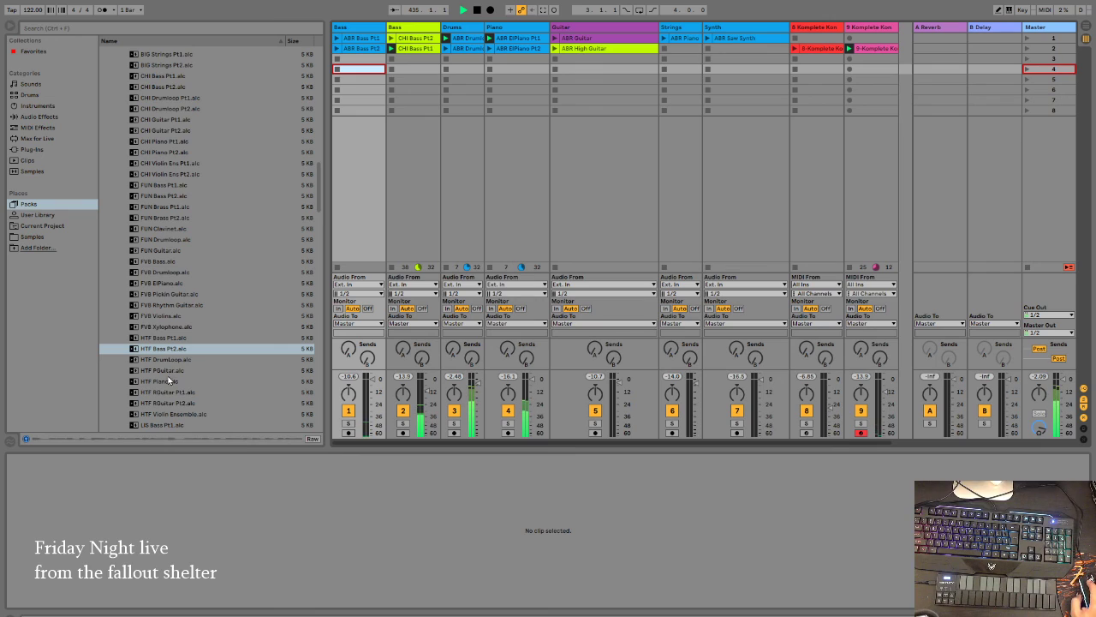
# Step: Add LIS Drumloop to the Drums track's third slot and launch it together with ABR Bass Pt2
pyautogui.scroll(-4, 156, 347)
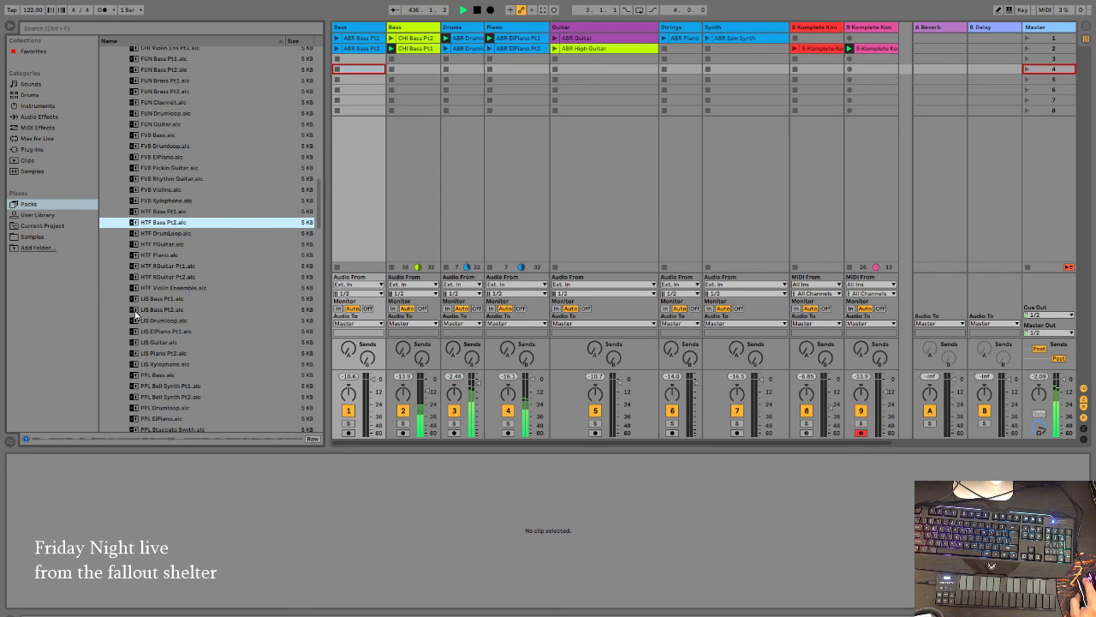
pyautogui.click(133, 319)
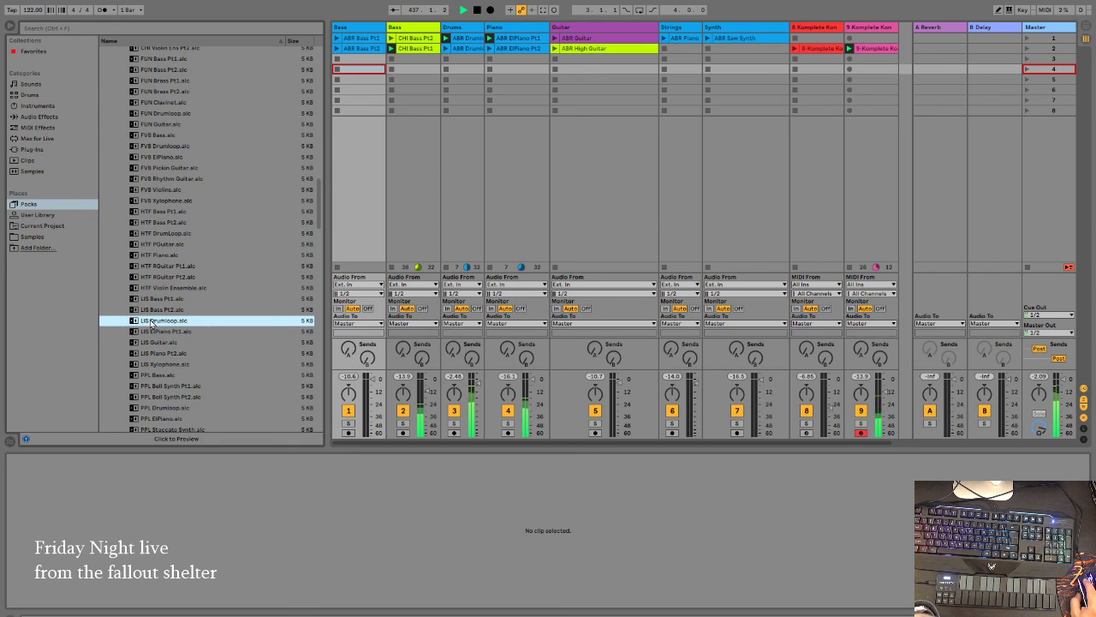
pyautogui.moveTo(158, 322); pyautogui.dragTo(463, 59)
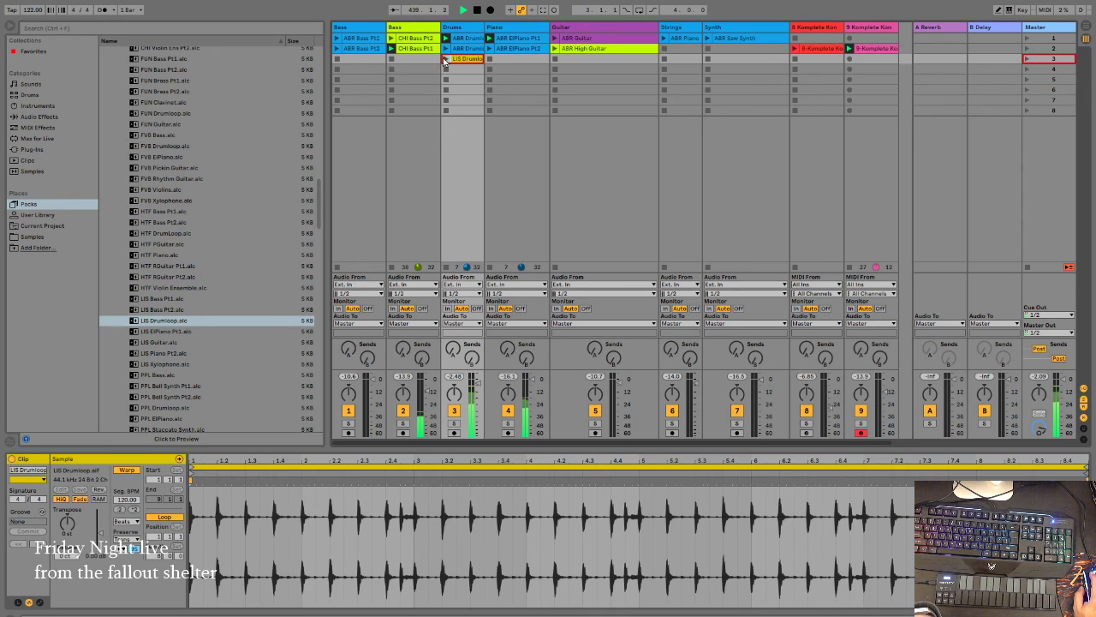
pyautogui.click(337, 48)
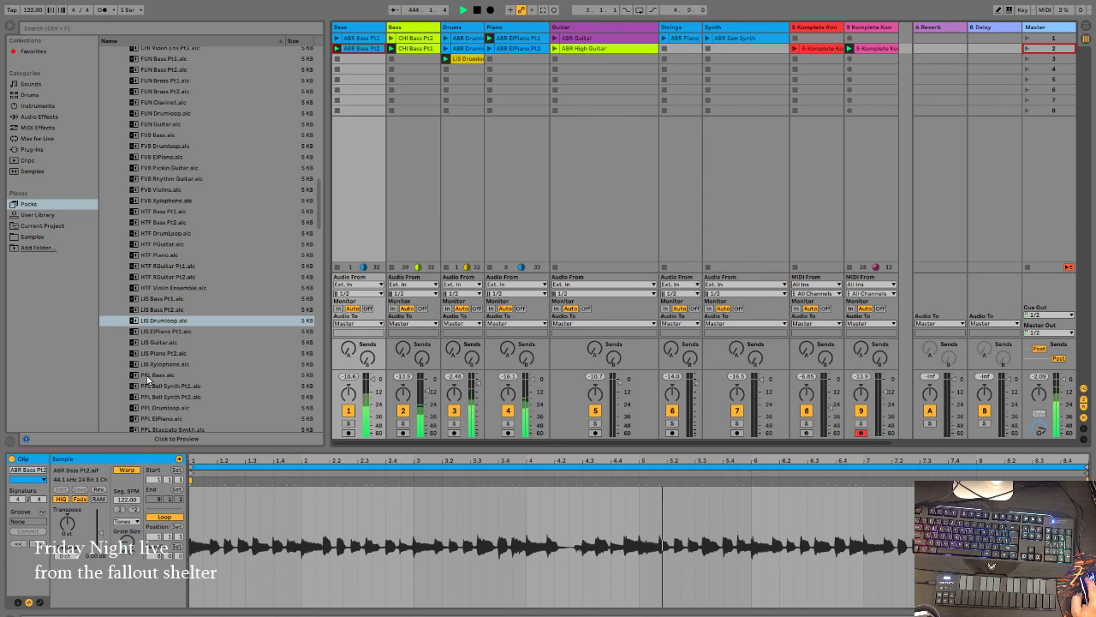
# Step: Switch the bass line from ABR Bass Pt2 to CHI Bass Pt2 and raise the second Bass track's volume
pyautogui.click(411, 38)
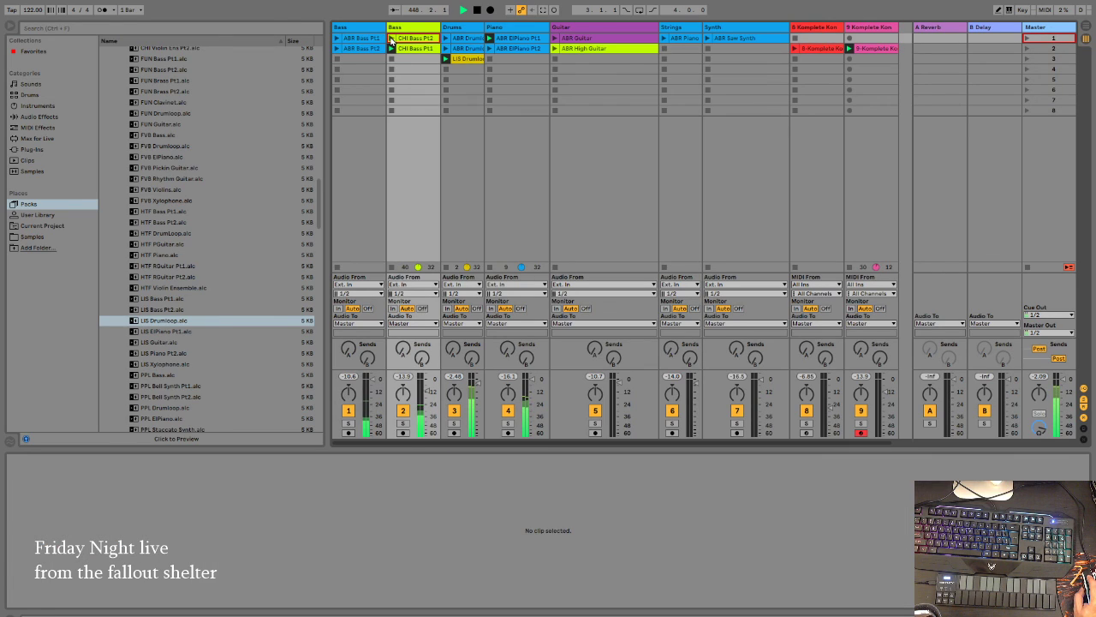
pyautogui.moveTo(407, 387); pyautogui.dragTo(426, 381)
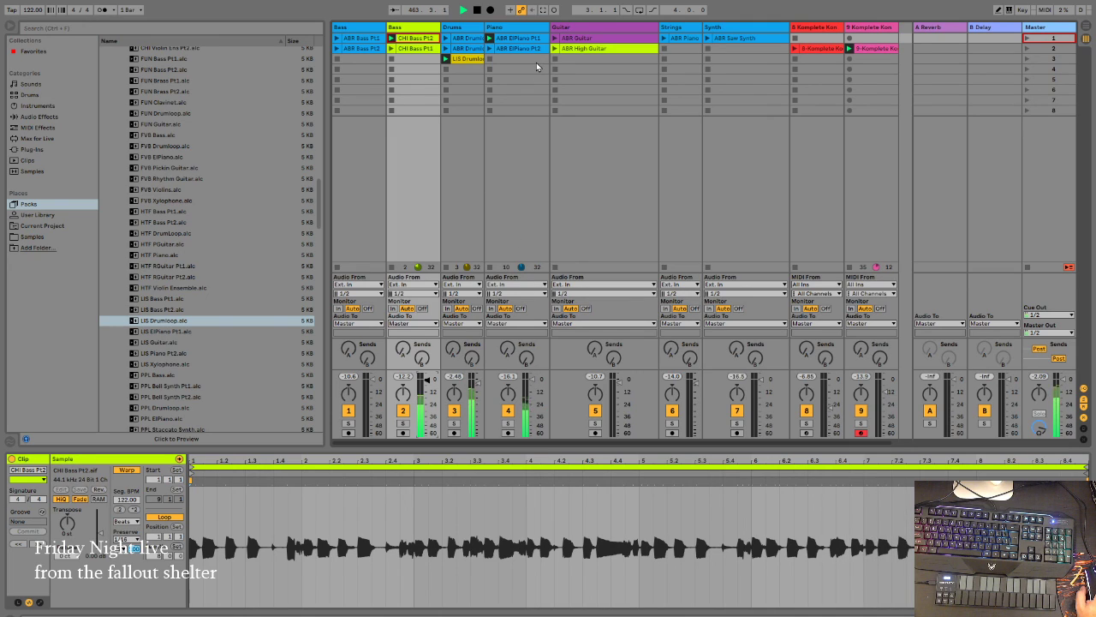
# Step: Alternate between CHI Bass Pt1 and CHI Bass Pt2, and bring ABR Bass Pt2 back in their place
pyautogui.click(391, 49)
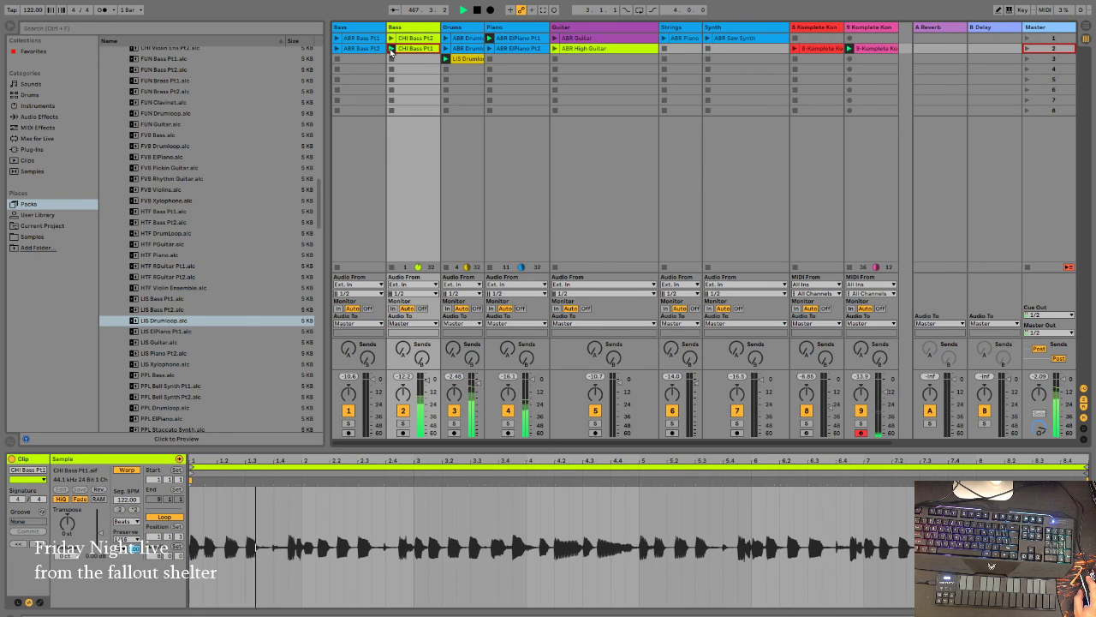
pyautogui.press('Up')
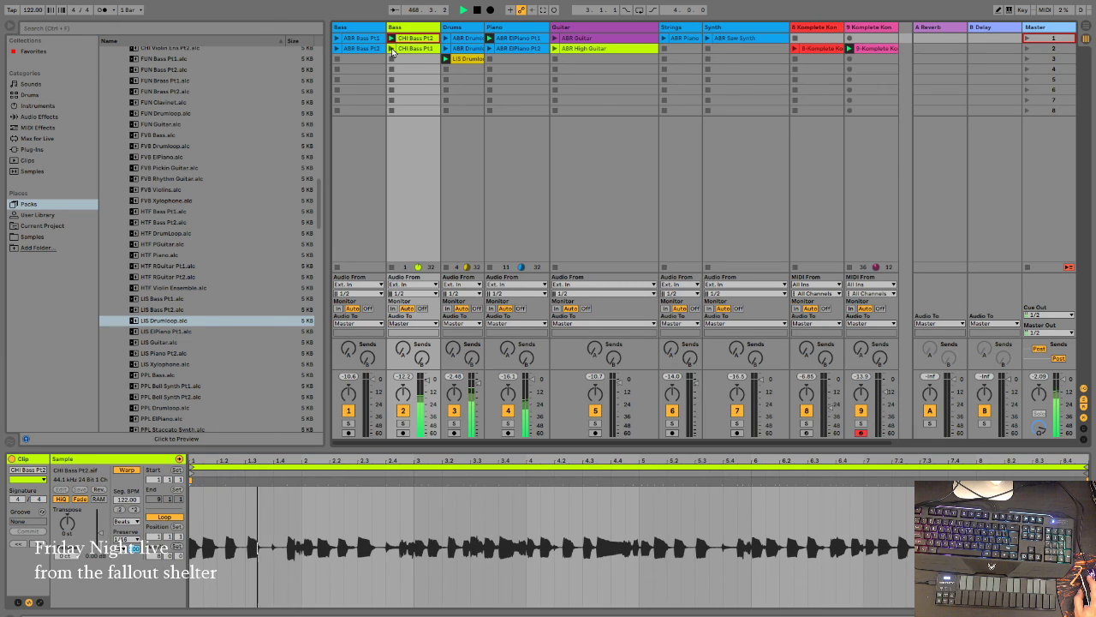
pyautogui.click(392, 52)
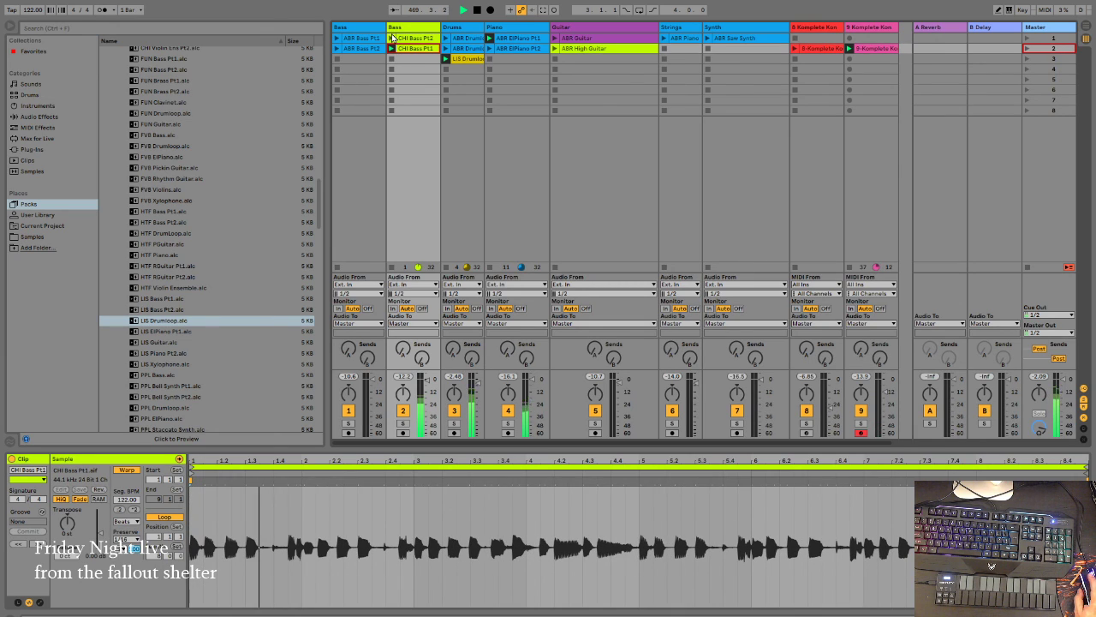
pyautogui.click(393, 38)
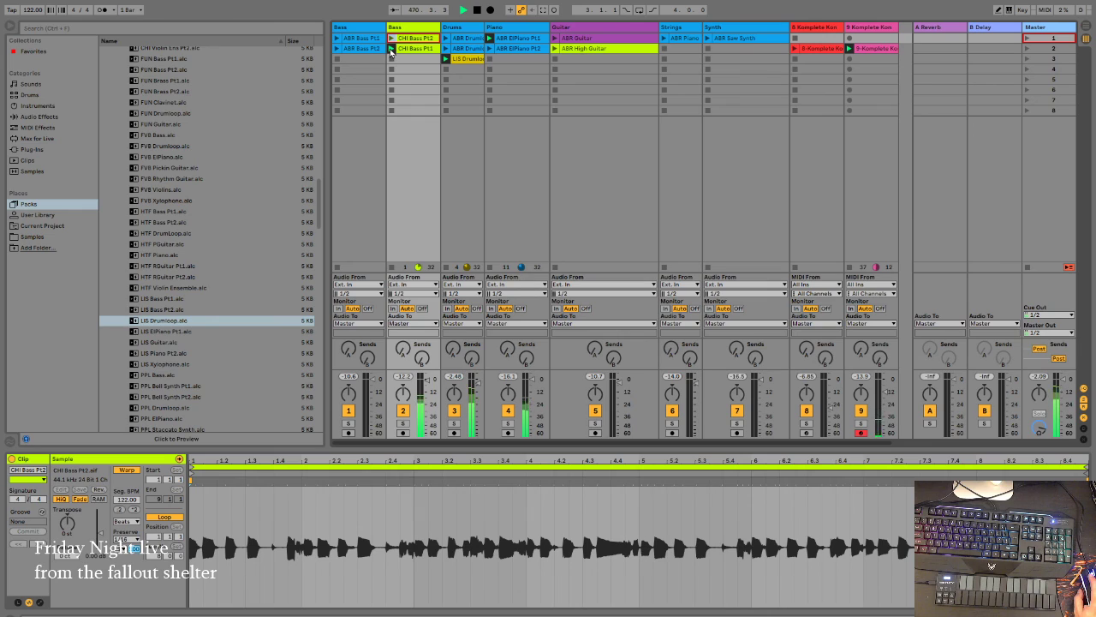
pyautogui.click(390, 51)
pyautogui.click(378, 51)
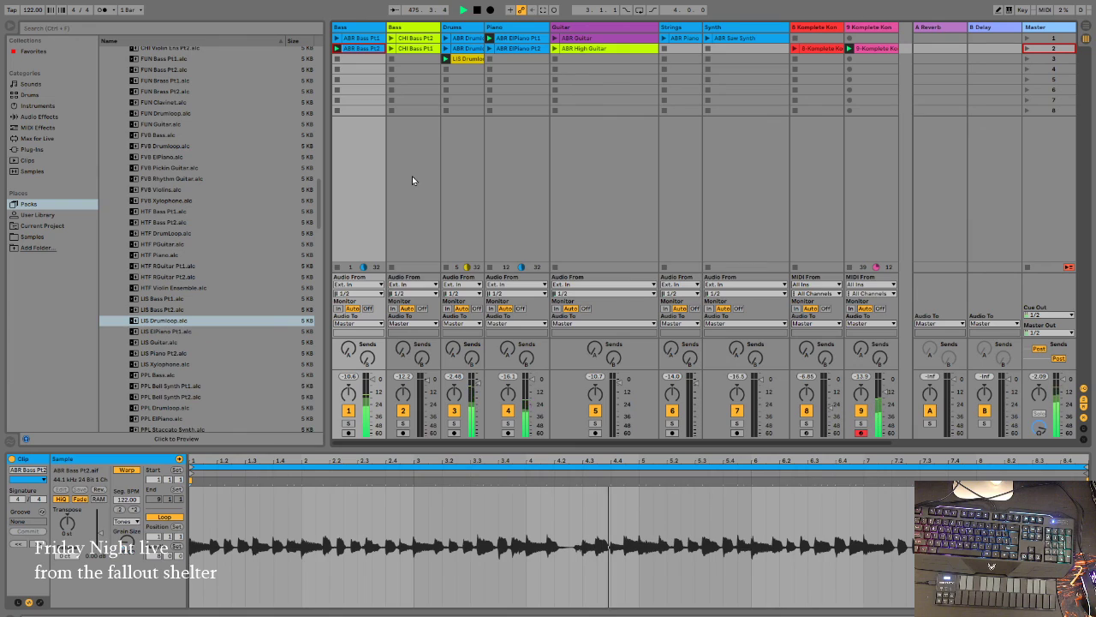
# Step: Launch ABR High Guitar, ABR Piano, ABR ElPiano Pt2 and the recorded clip on the 8 Komplete Kontrol track
pyautogui.click(555, 49)
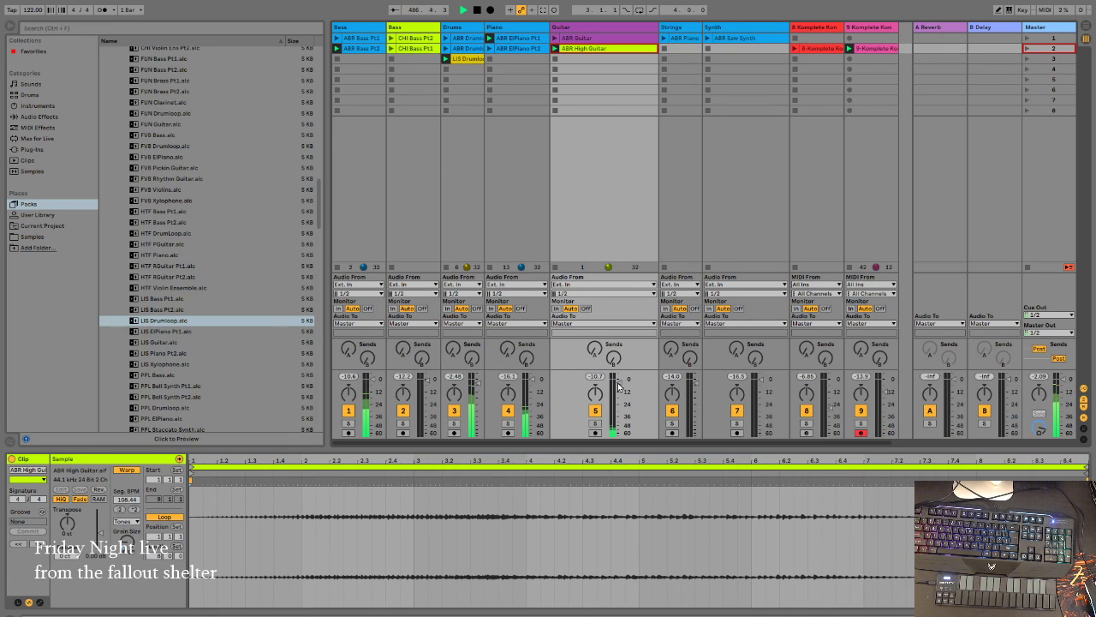
pyautogui.click(667, 40)
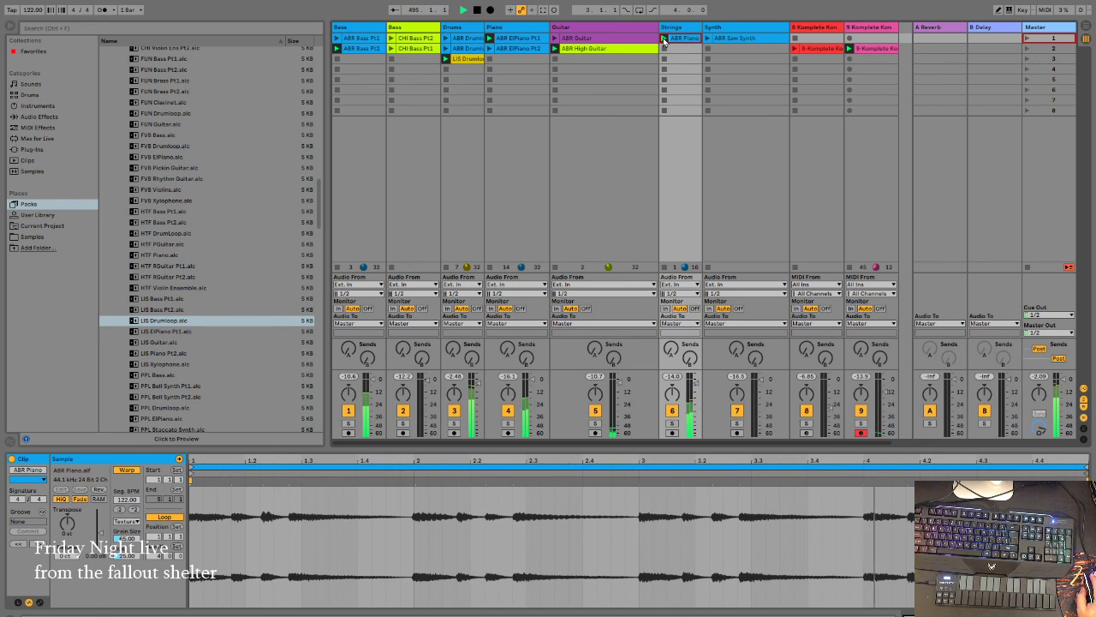
pyautogui.click(490, 49)
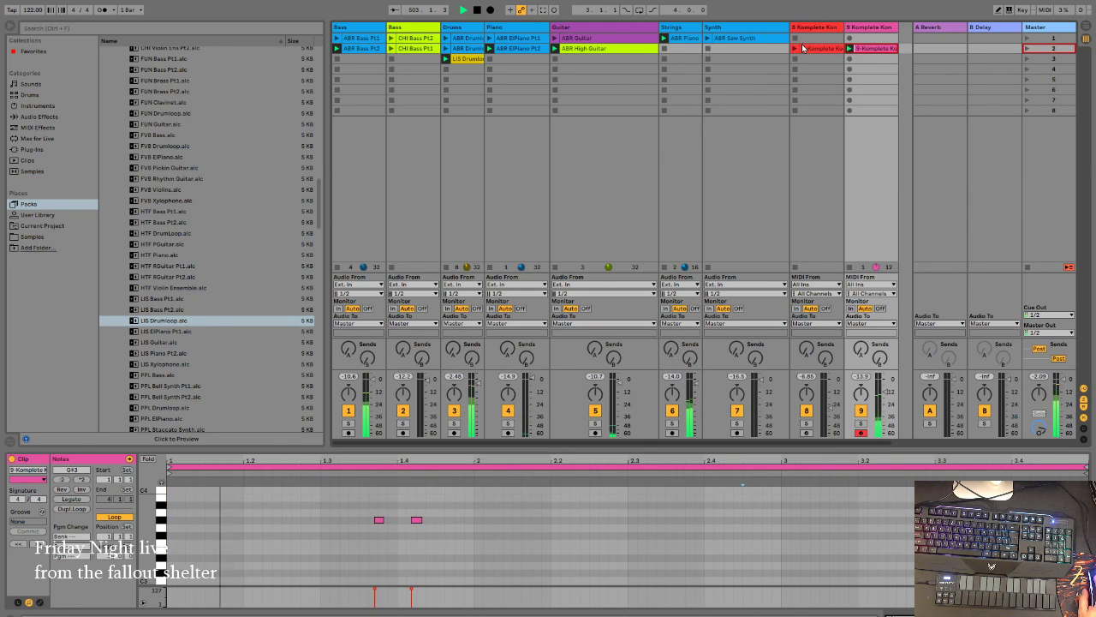
pyautogui.click(820, 48)
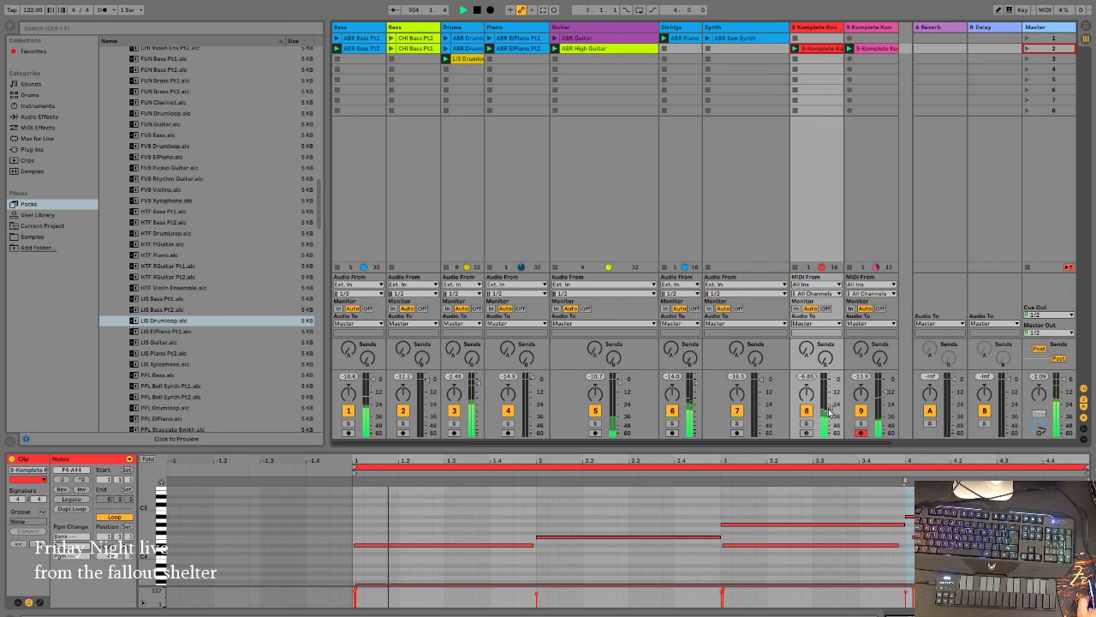
# Step: Copy the recorded clips of both Komplete Kontrol tracks from their second slots into their first slots
pyautogui.click(820, 38)
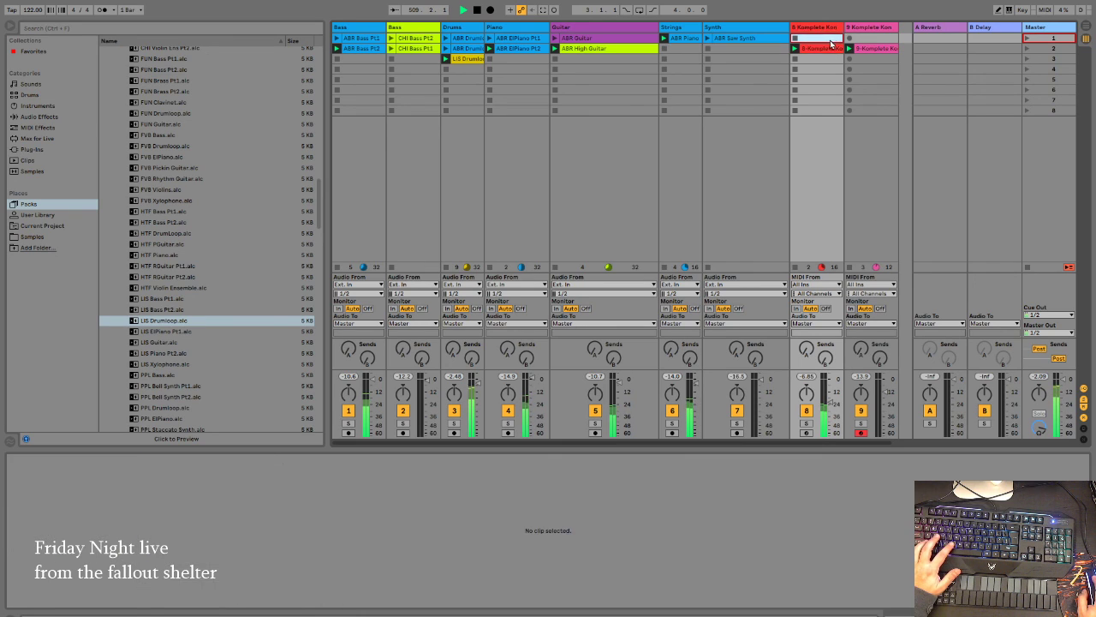
pyautogui.hotkey('ctrl', 'v')
pyautogui.click(874, 48)
pyautogui.hotkey('ctrl', 'c')
pyautogui.click(872, 39)
pyautogui.hotkey('ctrl', 'v')
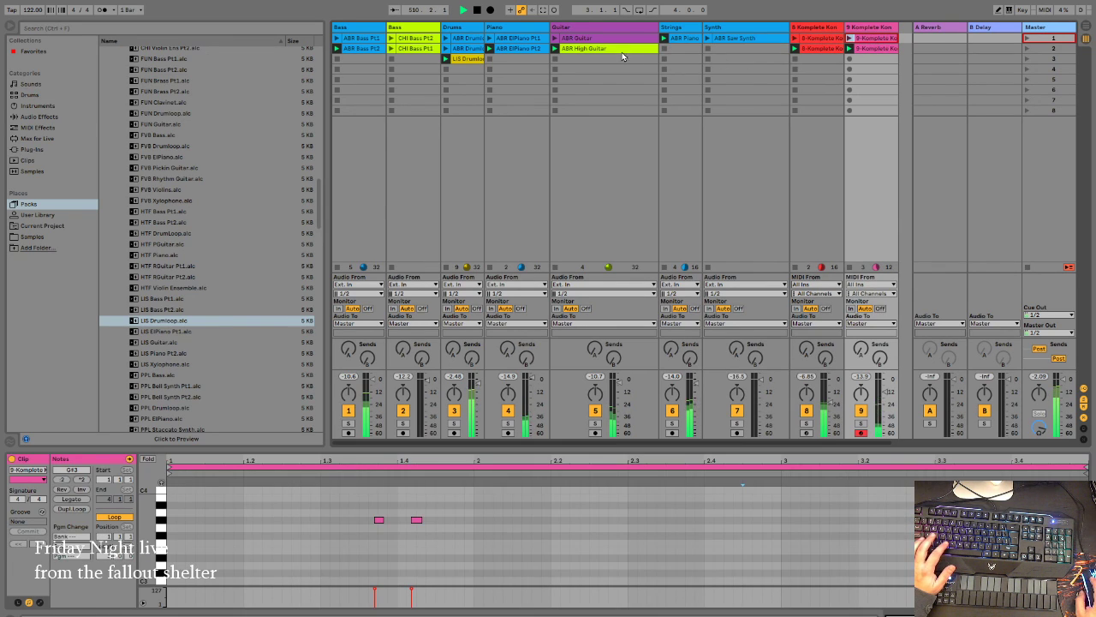
# Step: Launch scene 1 across all tracks, and select the ABR Guitar and CHI Bass Pt2 clips in turn
pyautogui.click(1029, 40)
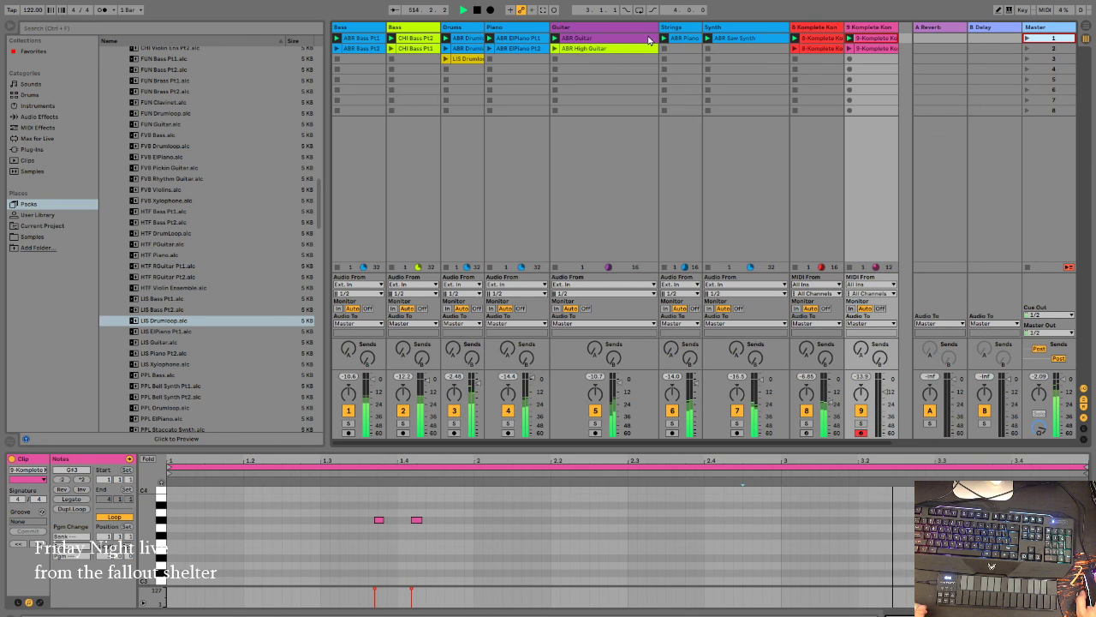
pyautogui.click(603, 38)
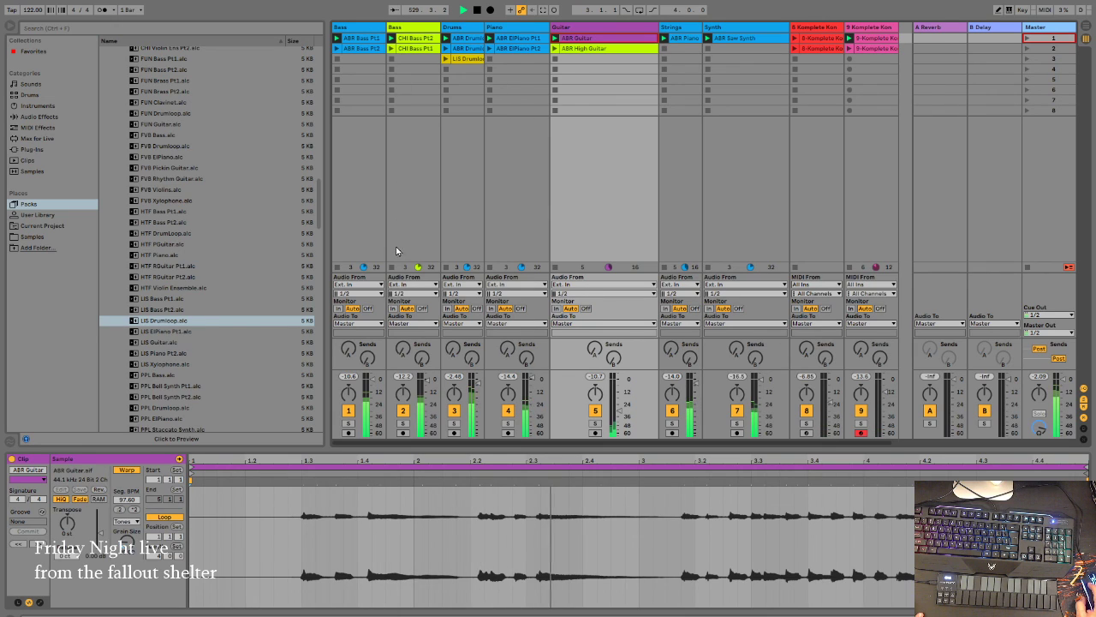
pyautogui.click(417, 39)
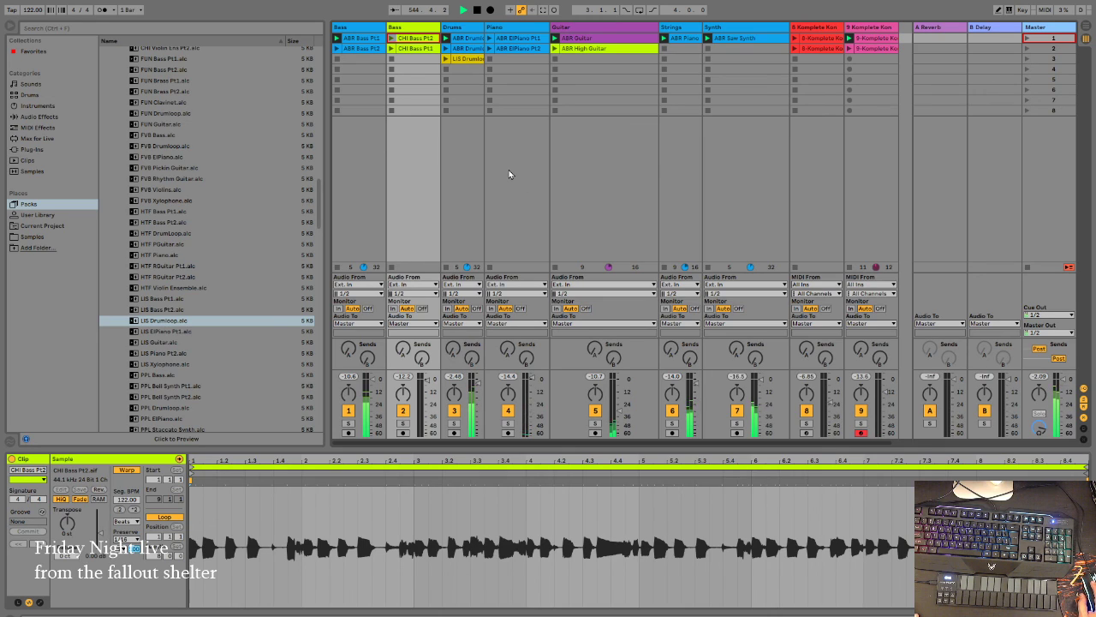
# Step: Stop the clips playing on the 9 Komplete Kontrol and Synth tracks to thin out the arrangement
pyautogui.click(848, 268)
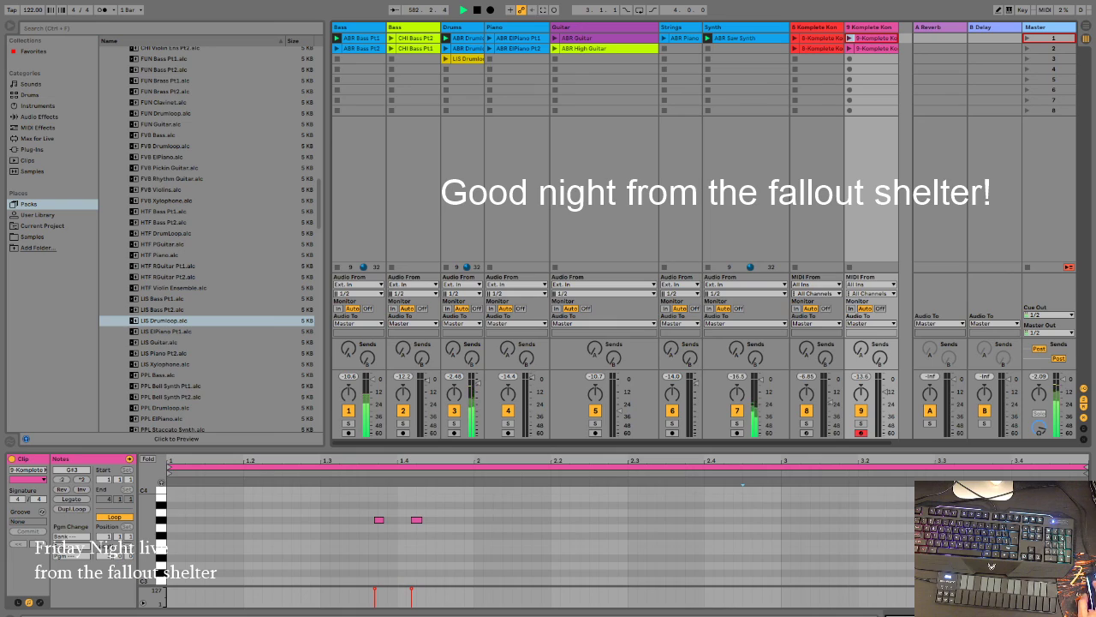
pyautogui.press('Left')
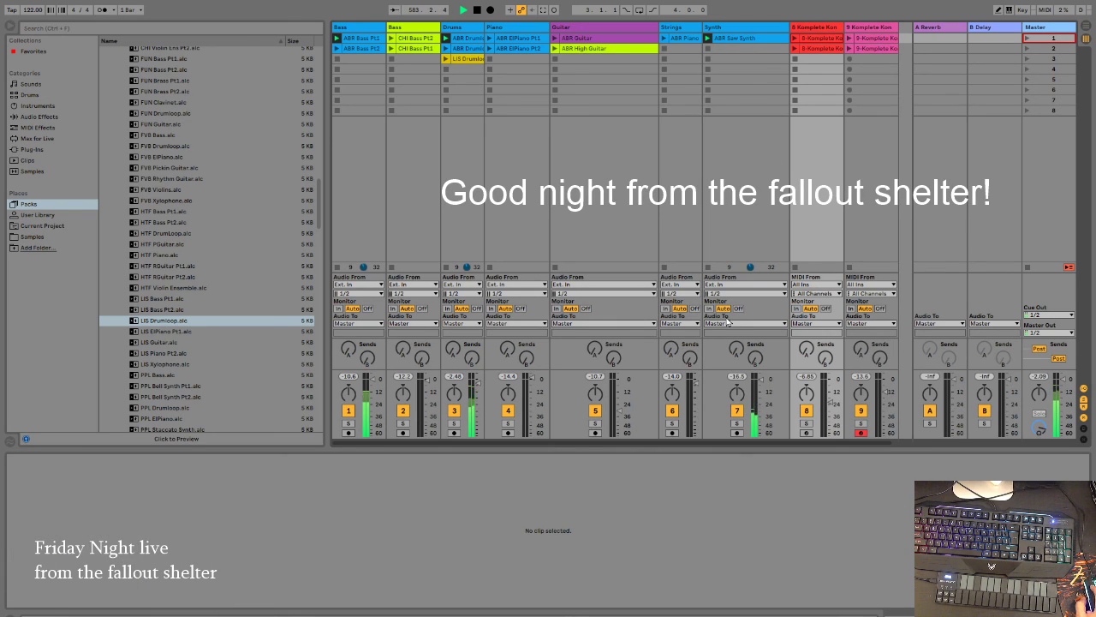
pyautogui.click(708, 267)
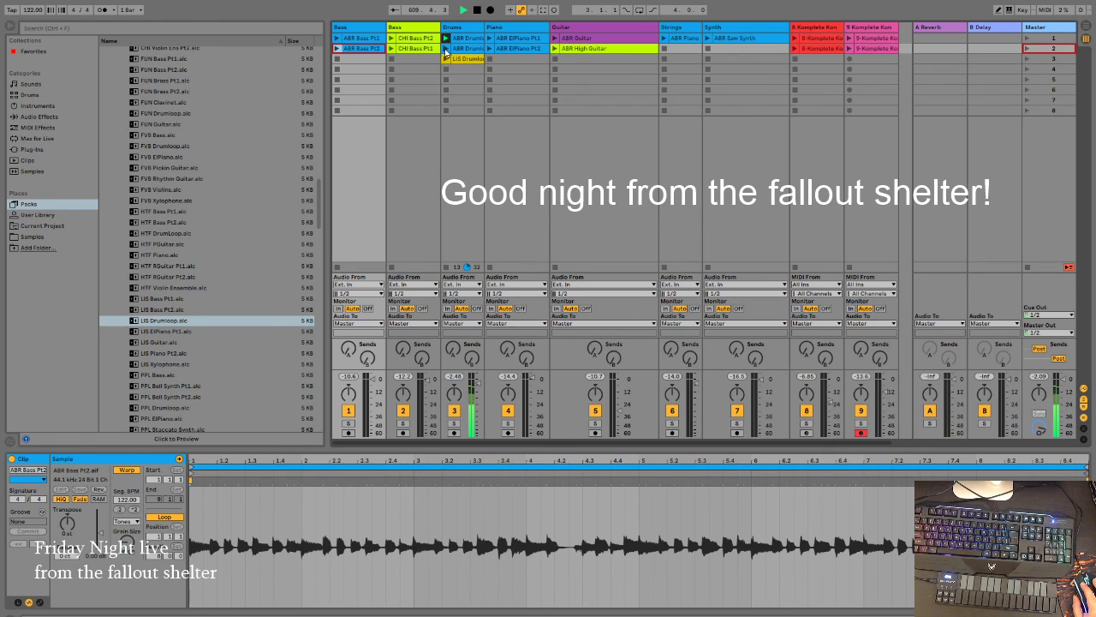
# Step: Alternate the Drums track between ABR Drumloop Pt2 and LIS Drumloop, ending on LIS Drumloop, and stop the song's playback
pyautogui.click(445, 49)
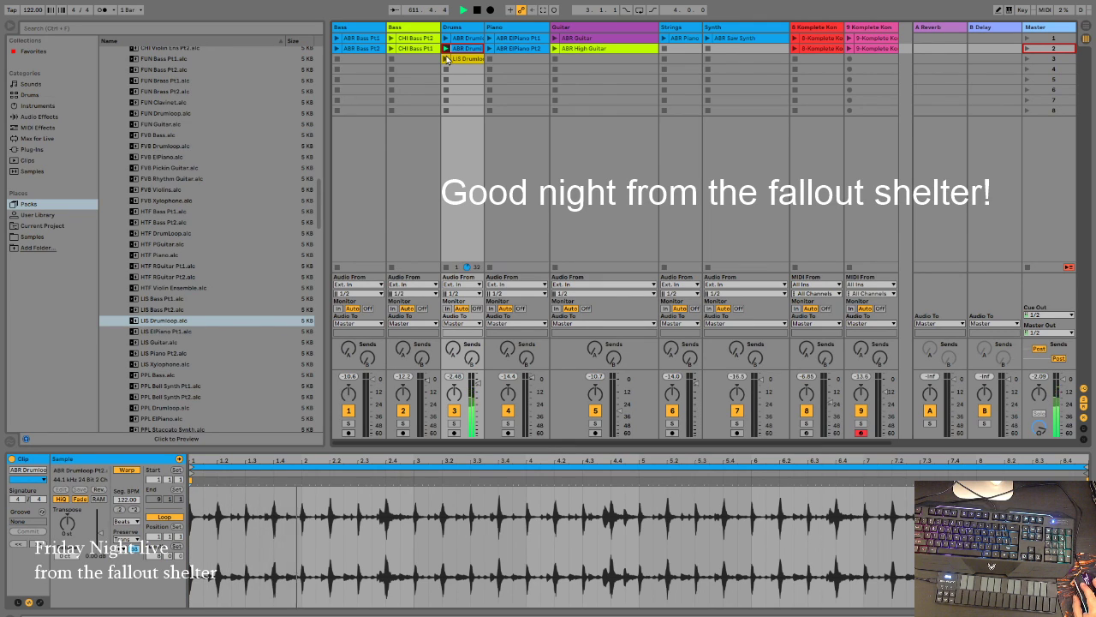
pyautogui.click(446, 58)
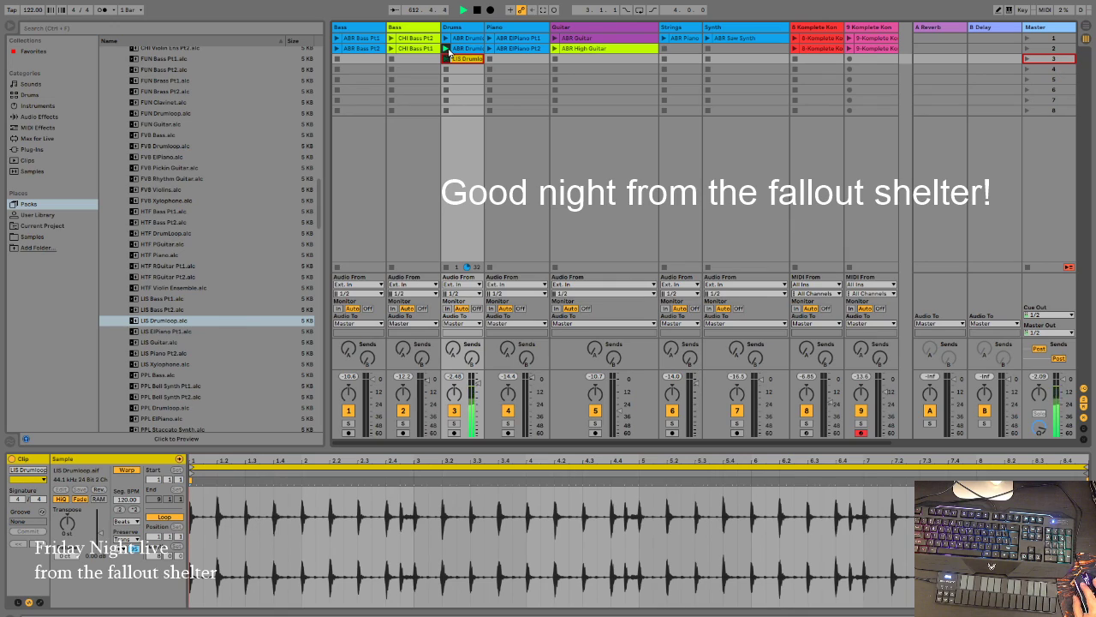
pyautogui.click(445, 49)
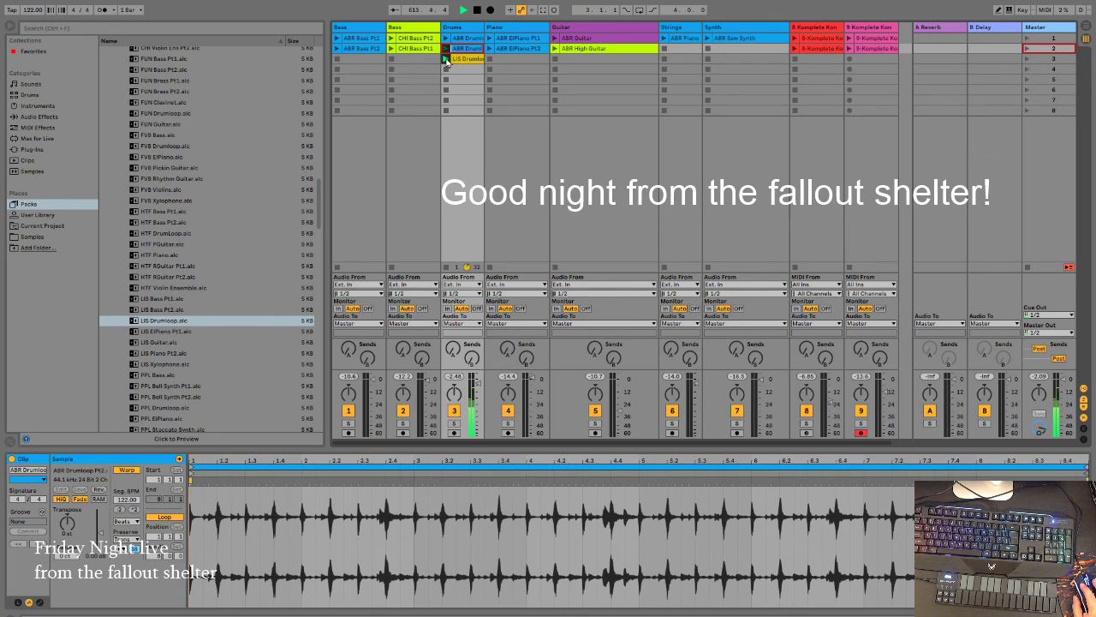
pyautogui.click(446, 59)
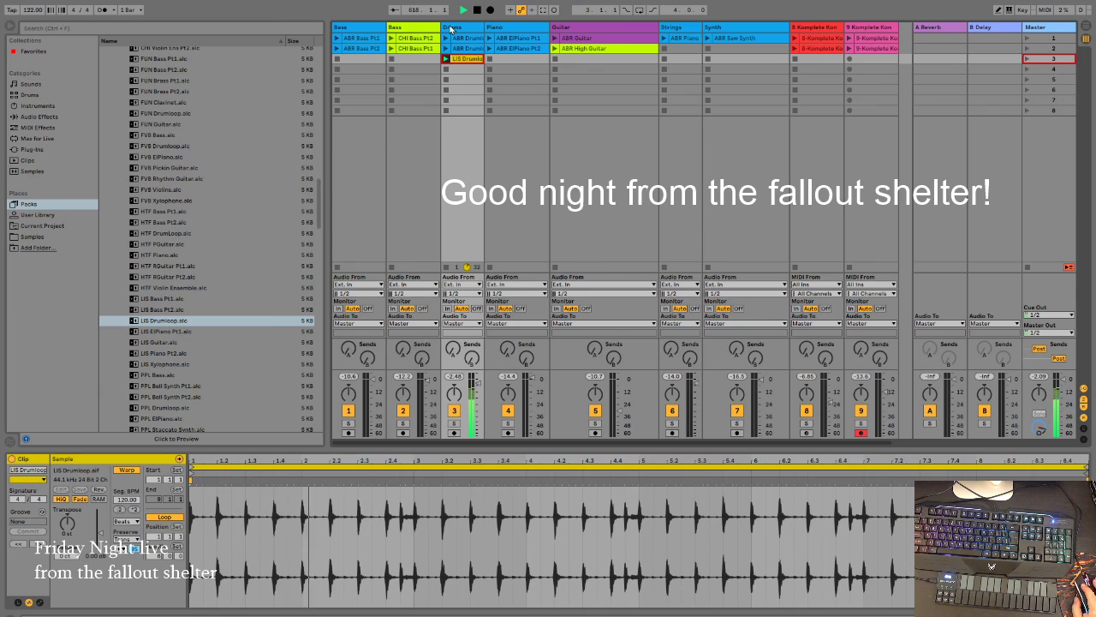
pyautogui.click(477, 11)
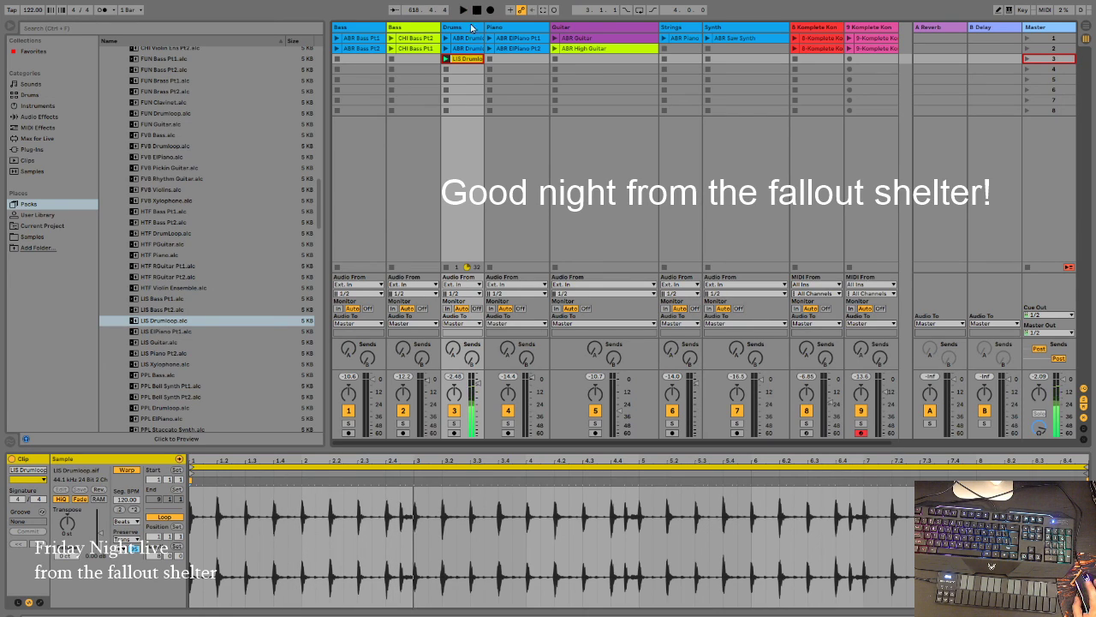